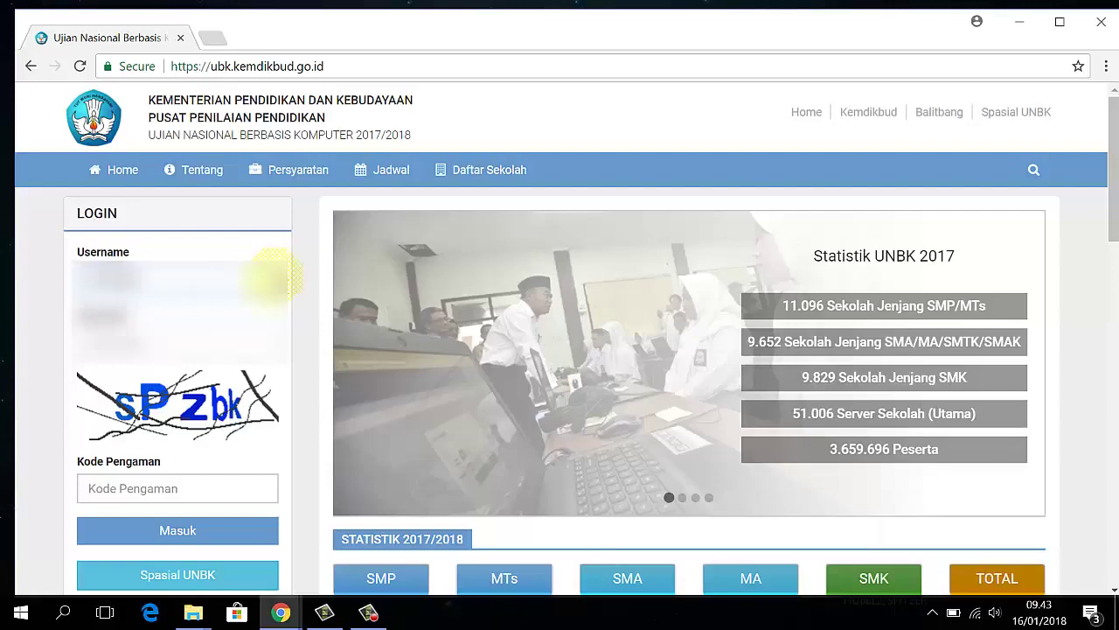
# Enter the displayed security code in the Kode Pengaman field and log in to the school's UNBK account
pyautogui.press('Tab')
pyautogui.write('sPzbk')
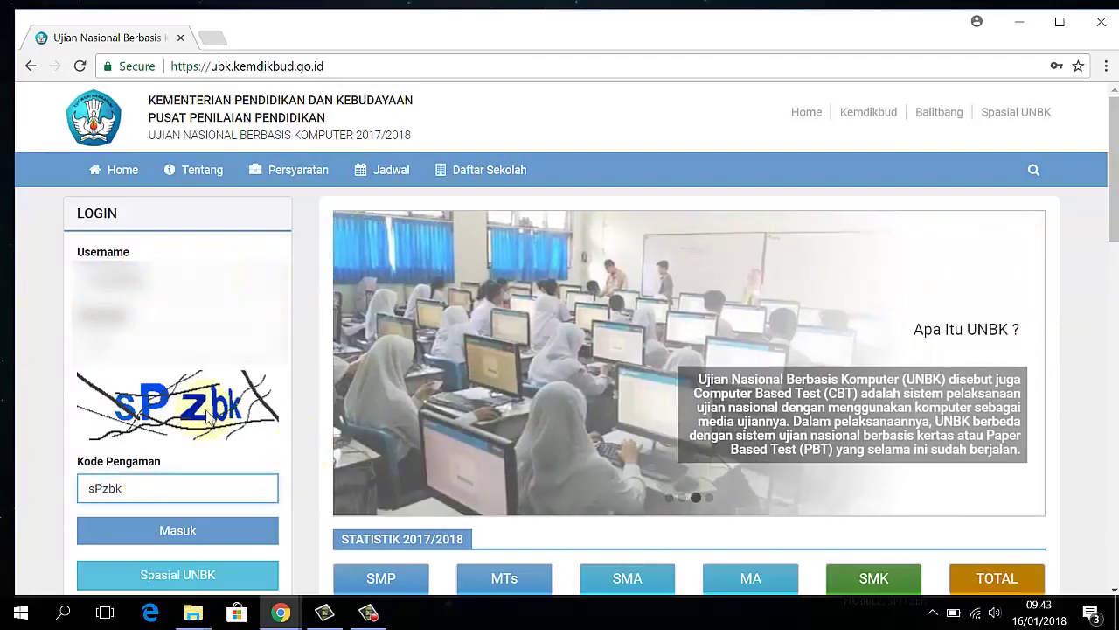
pyautogui.click(179, 531)
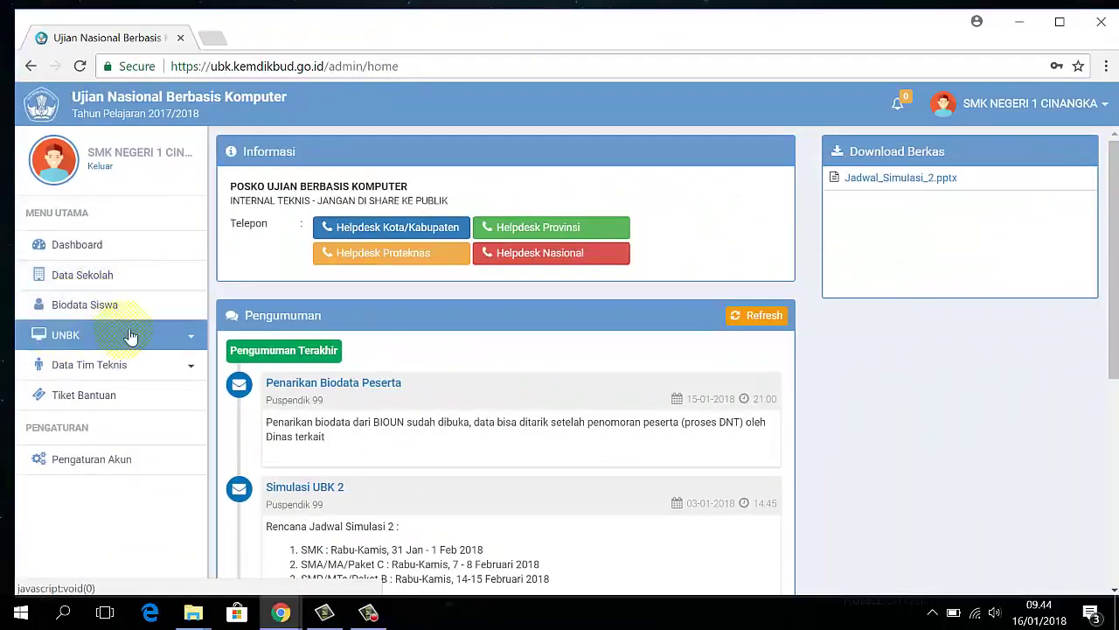
# View the Server dan Client list of the UNBK section, and open its Pengaturan Sesi page
pyautogui.click(130, 337)
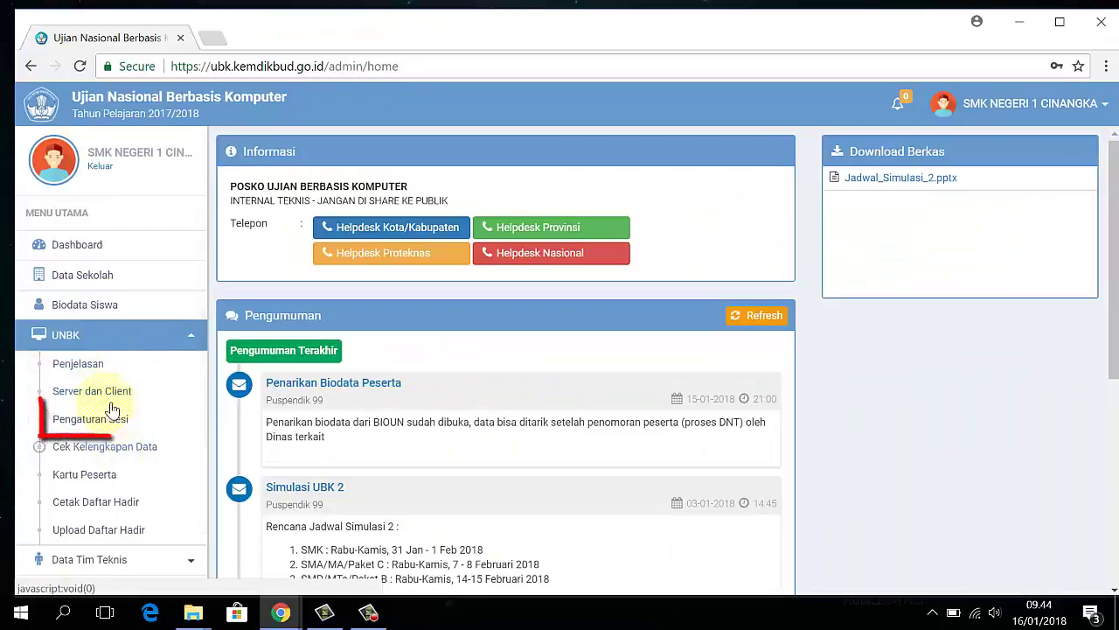
pyautogui.click(98, 392)
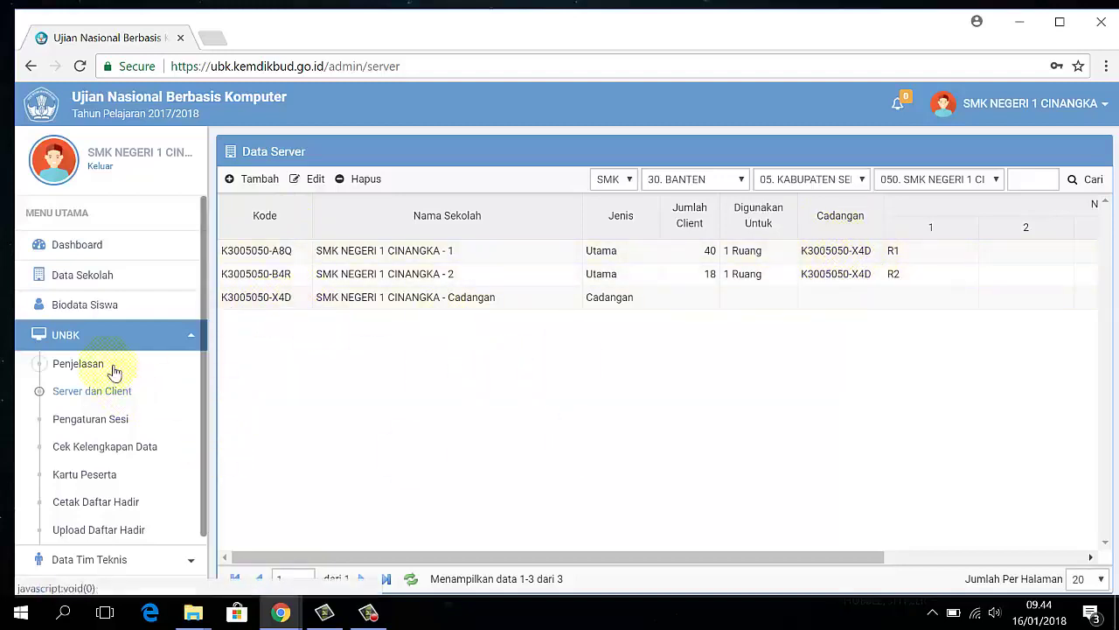
pyautogui.click(98, 419)
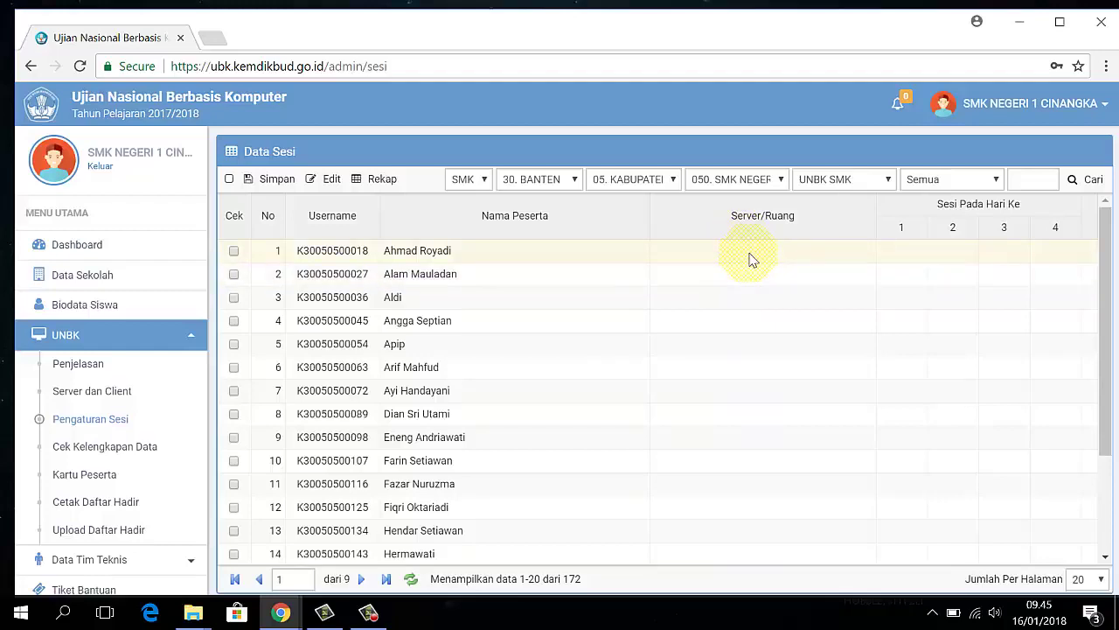
# Assign server/room K3005050-A8Q / R1 to participants number 1 to 3 in the session list
pyautogui.click(794, 254)
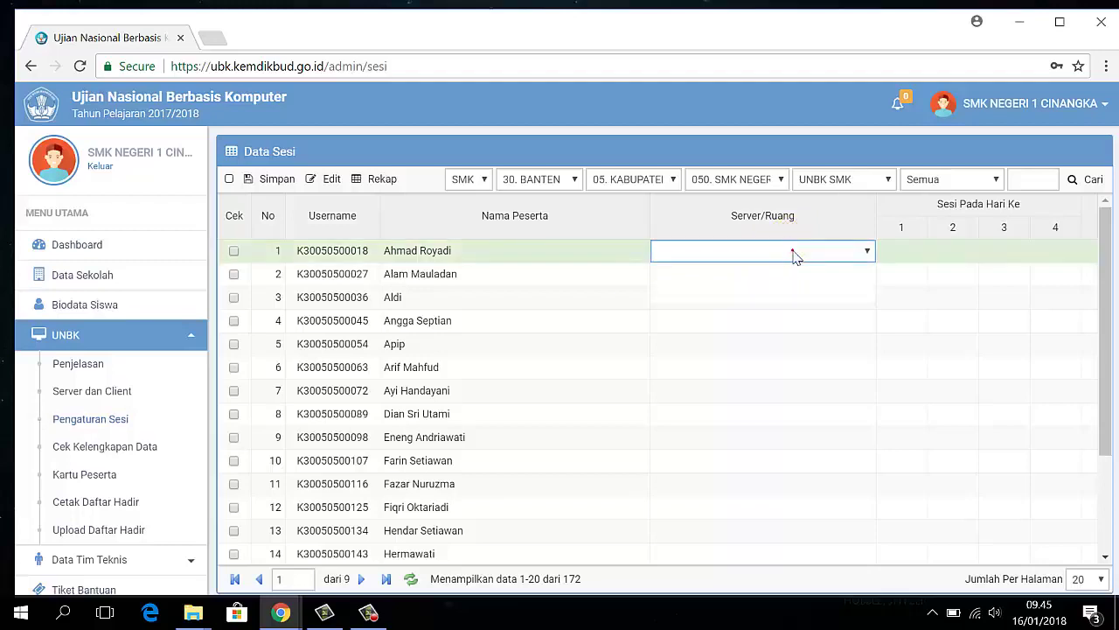
pyautogui.click(792, 250)
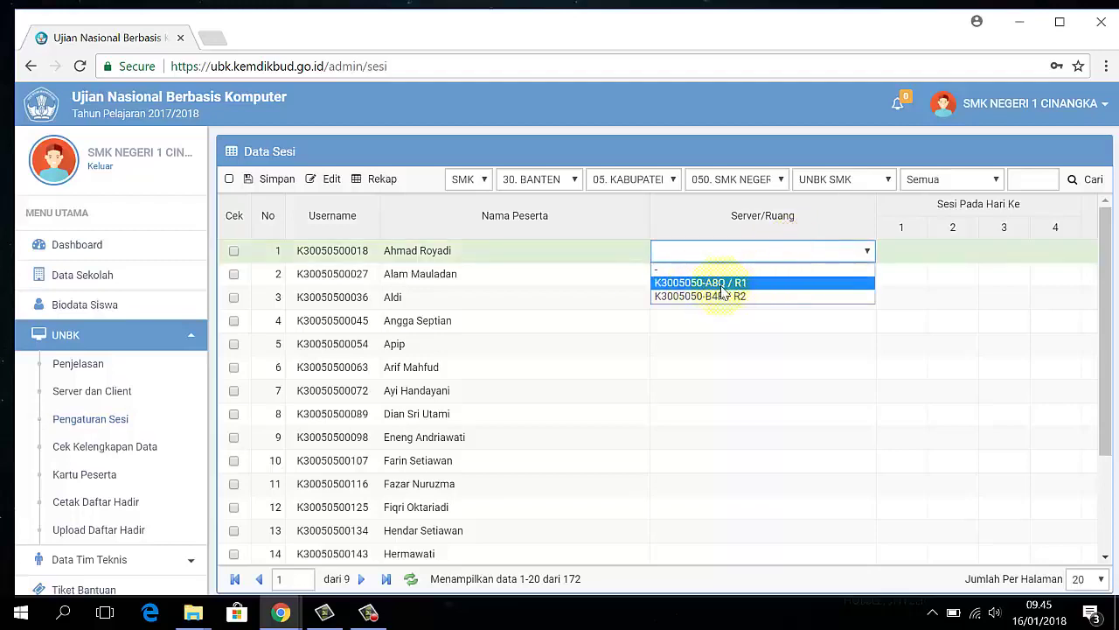
pyautogui.click(741, 283)
pyautogui.click(744, 273)
pyautogui.click(744, 272)
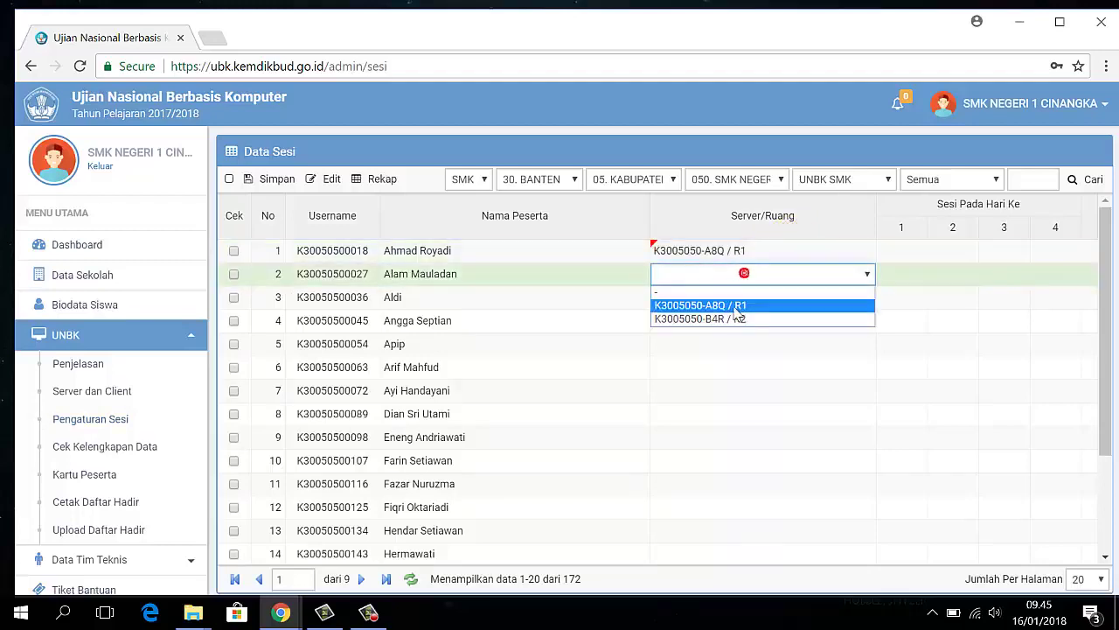
pyautogui.click(737, 302)
pyautogui.click(737, 302)
pyautogui.click(737, 306)
pyautogui.click(732, 331)
# Assign server/room K3005050-A8Q / R1 to participants number 4 to 6
pyautogui.click(732, 320)
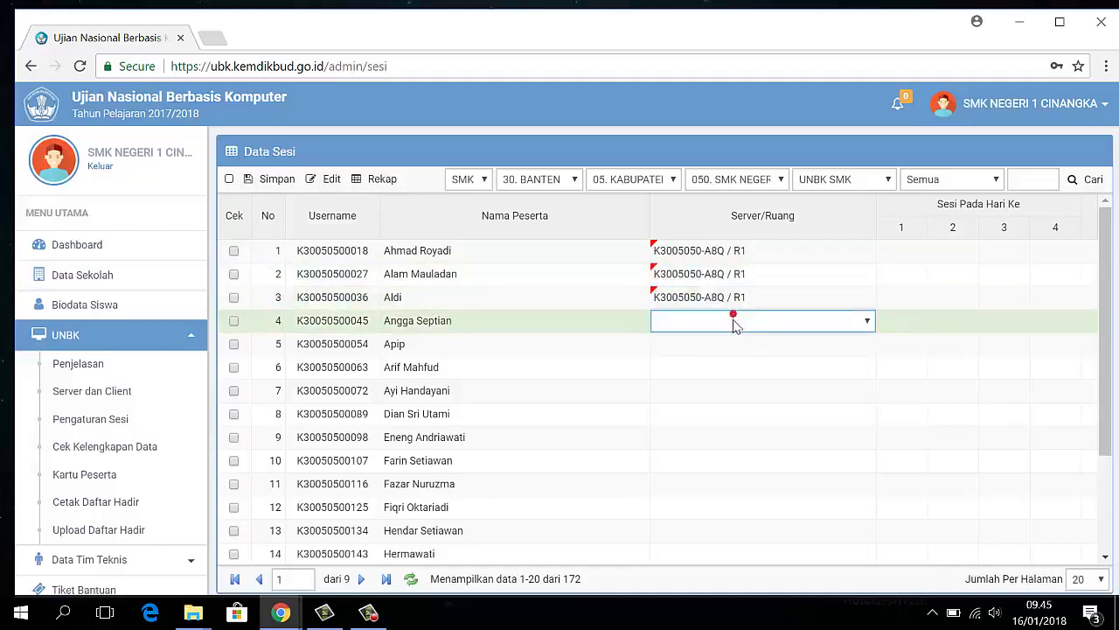
pyautogui.click(732, 320)
pyautogui.click(740, 353)
pyautogui.click(731, 345)
pyautogui.click(730, 344)
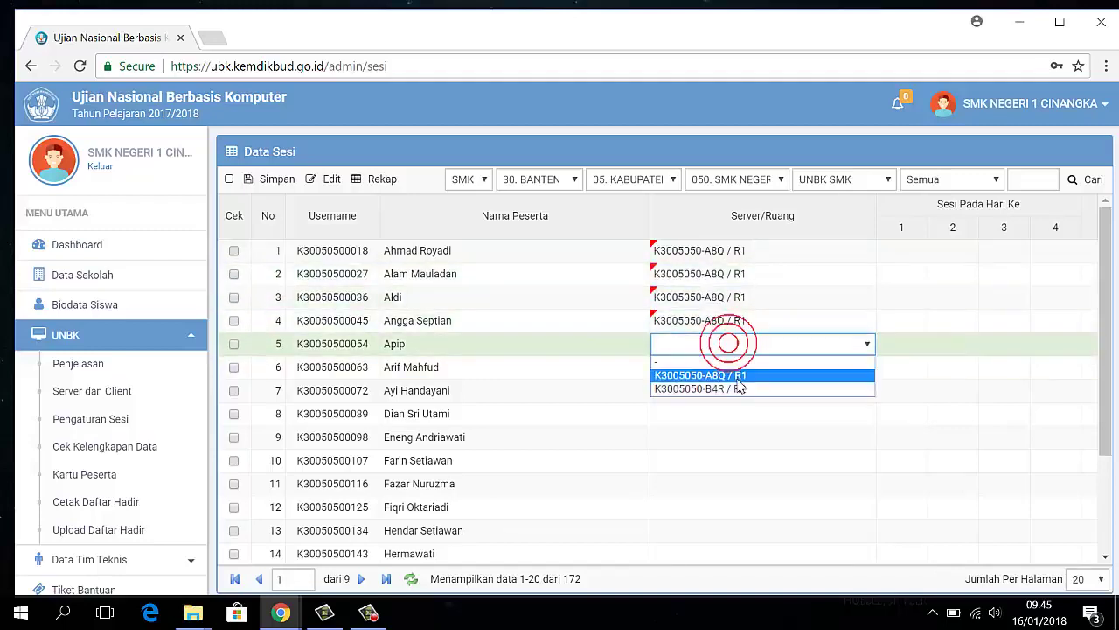
pyautogui.click(737, 376)
pyautogui.click(737, 376)
pyautogui.click(737, 370)
pyautogui.click(747, 400)
# Assign server/room K3005050-A8Q / R1 to participants number 7 to 20 and save the first page
pyautogui.click(737, 394)
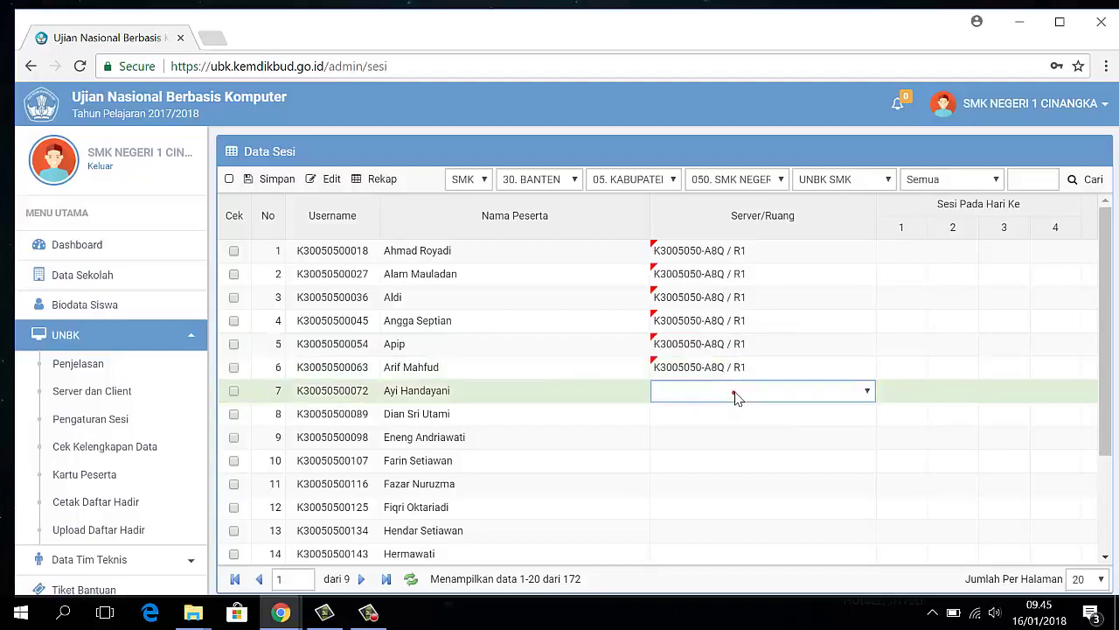
pyautogui.click(734, 391)
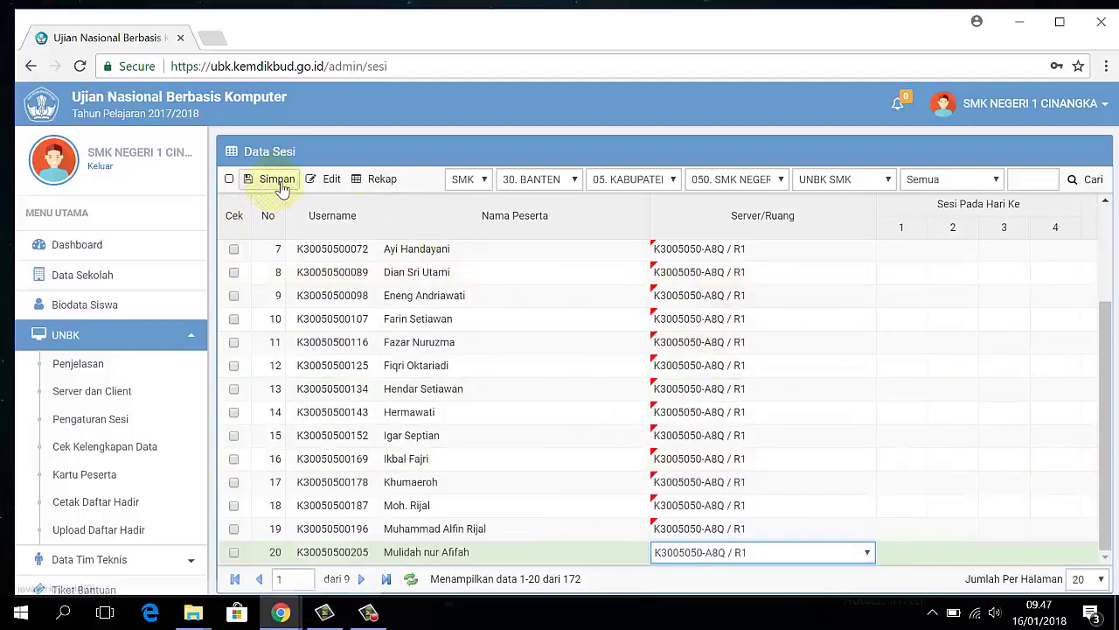
pyautogui.click(274, 180)
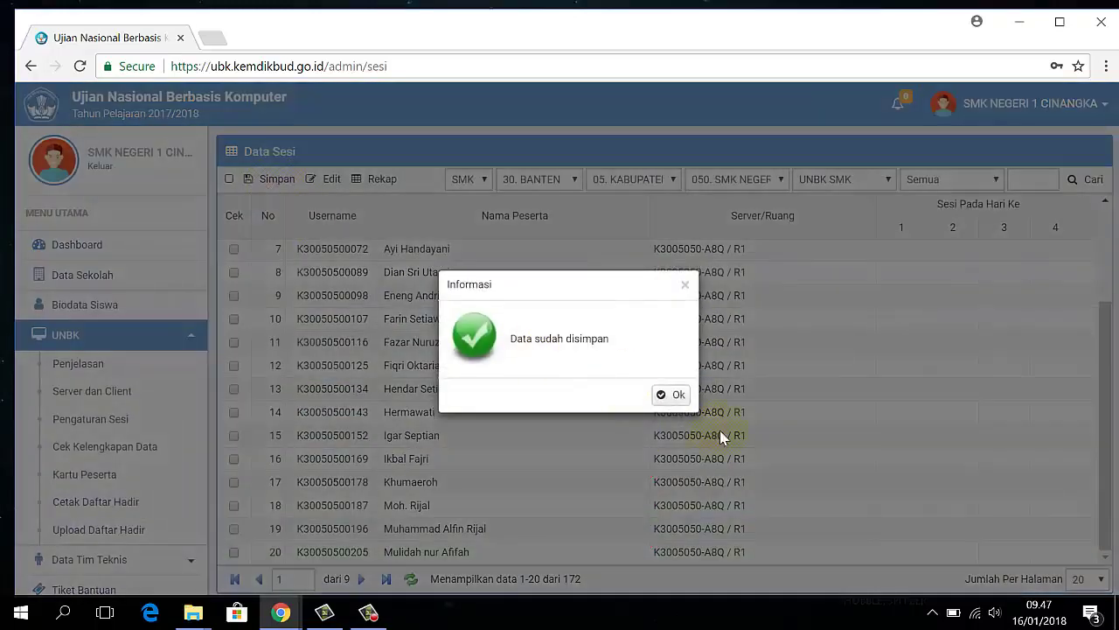
pyautogui.click(678, 395)
# On page 2 of the session list, assign server/room K3005050-A8Q / R1 to participants number 21 to 40 and save
pyautogui.click(361, 578)
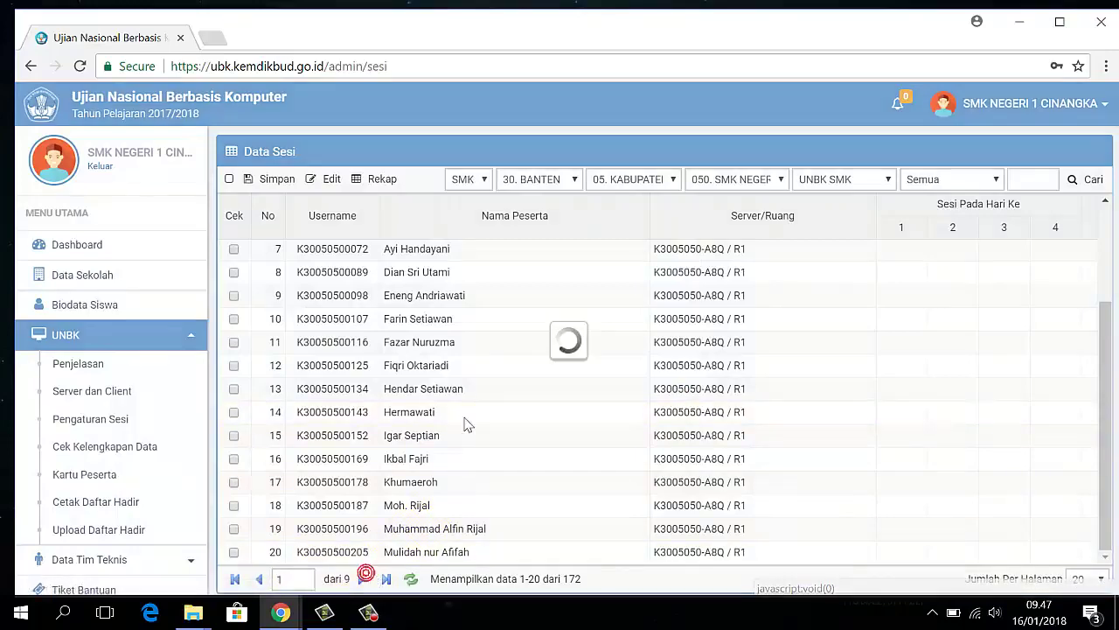
pyautogui.scroll(2, 680, 305)
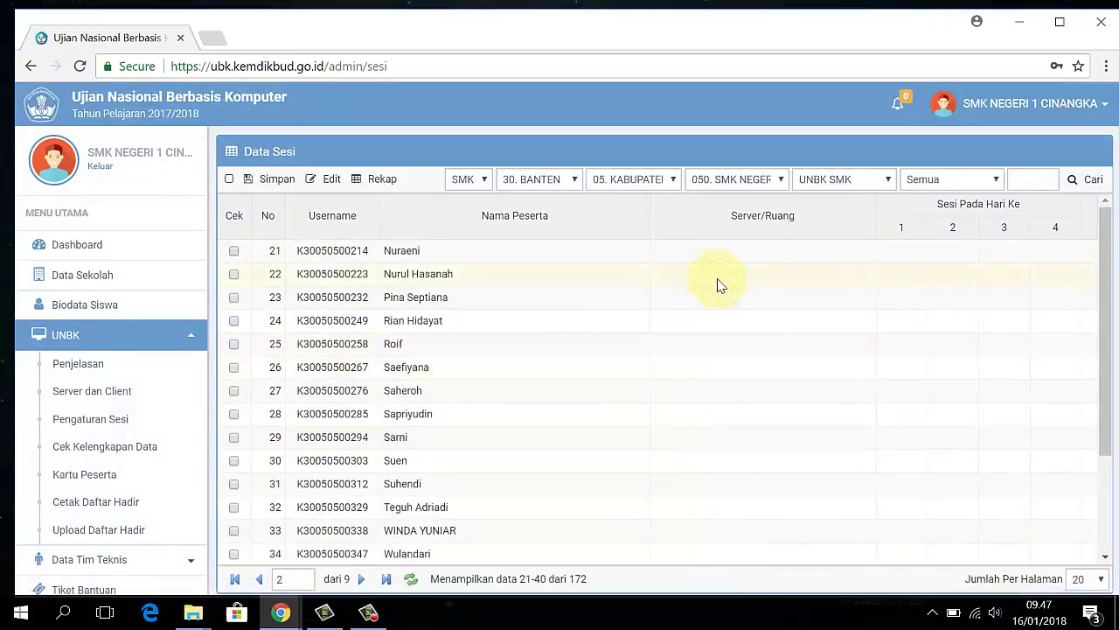
pyautogui.scroll(-2, 712, 315)
pyautogui.scroll(2, 767, 262)
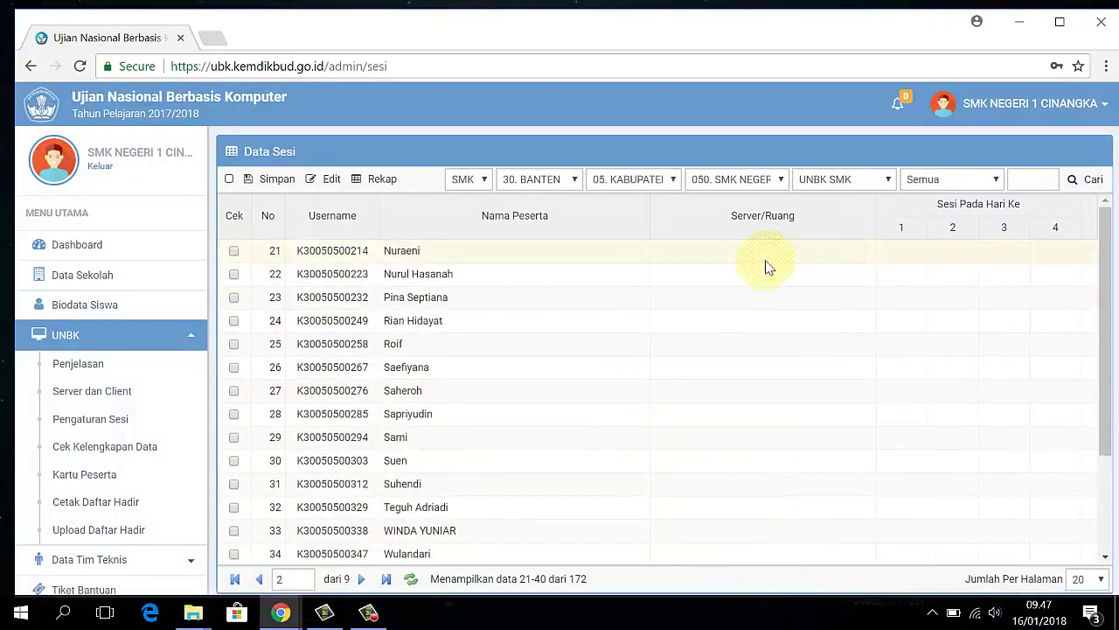
pyautogui.click(791, 250)
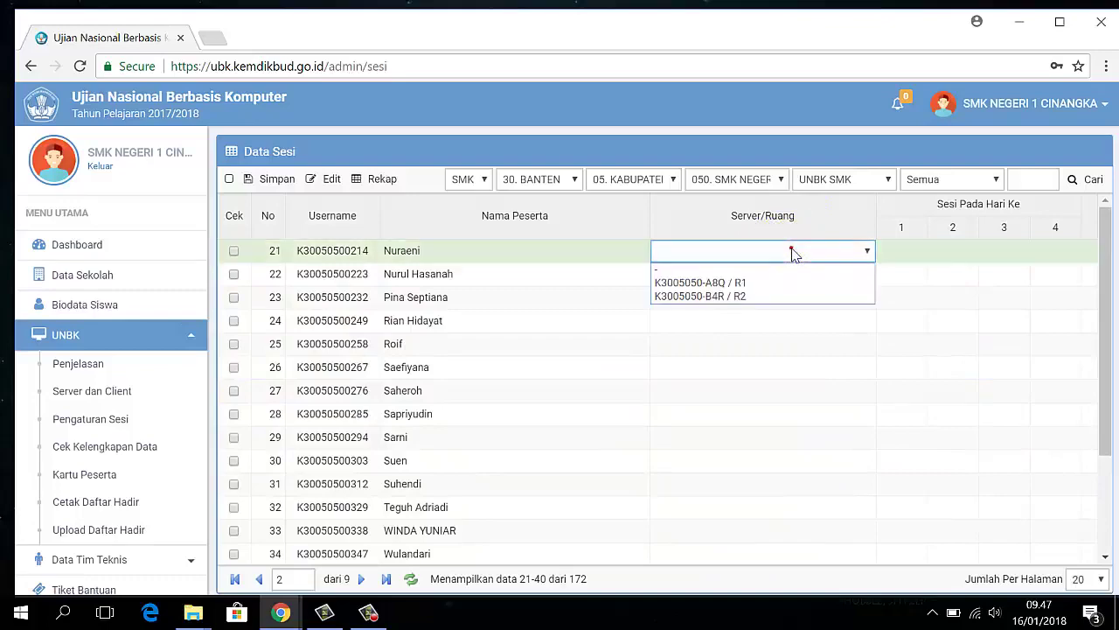
pyautogui.click(712, 281)
pyautogui.click(728, 275)
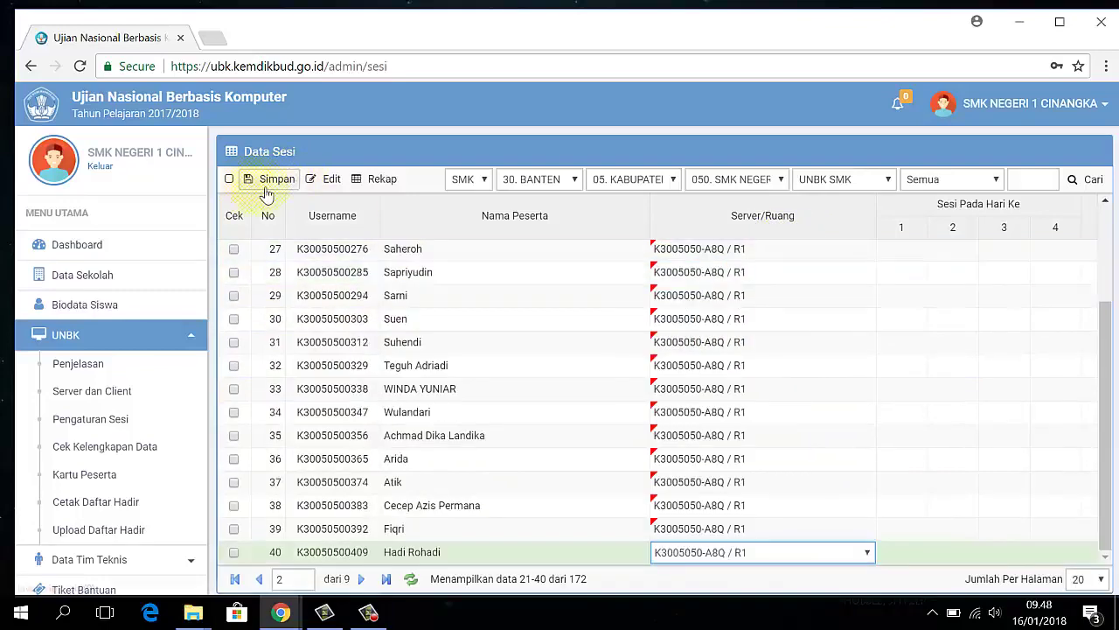
pyautogui.click(267, 179)
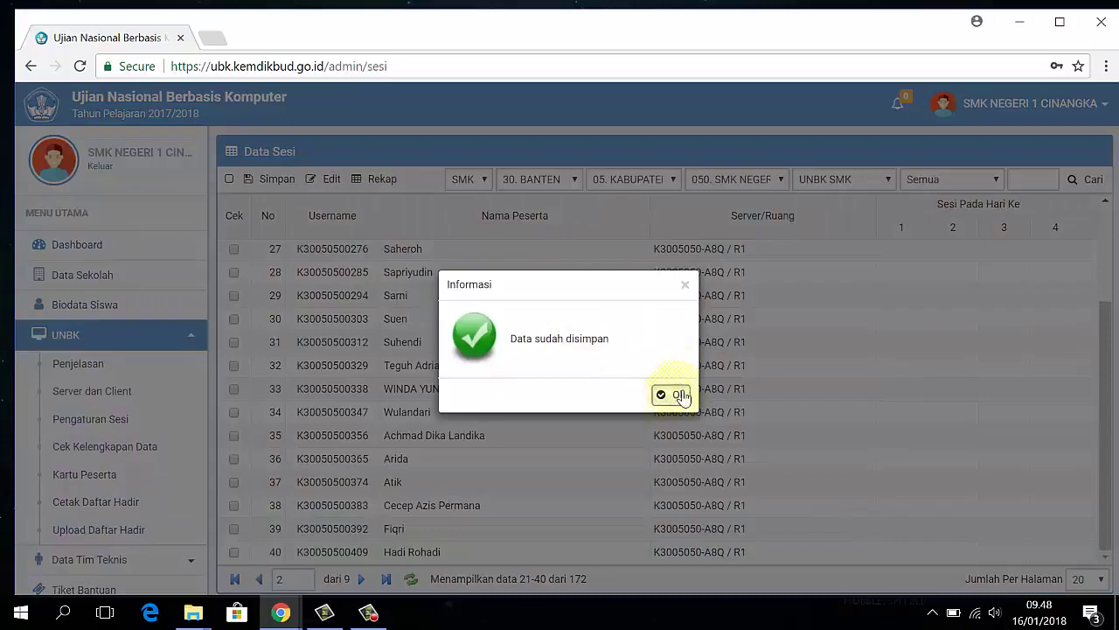
pyautogui.click(670, 394)
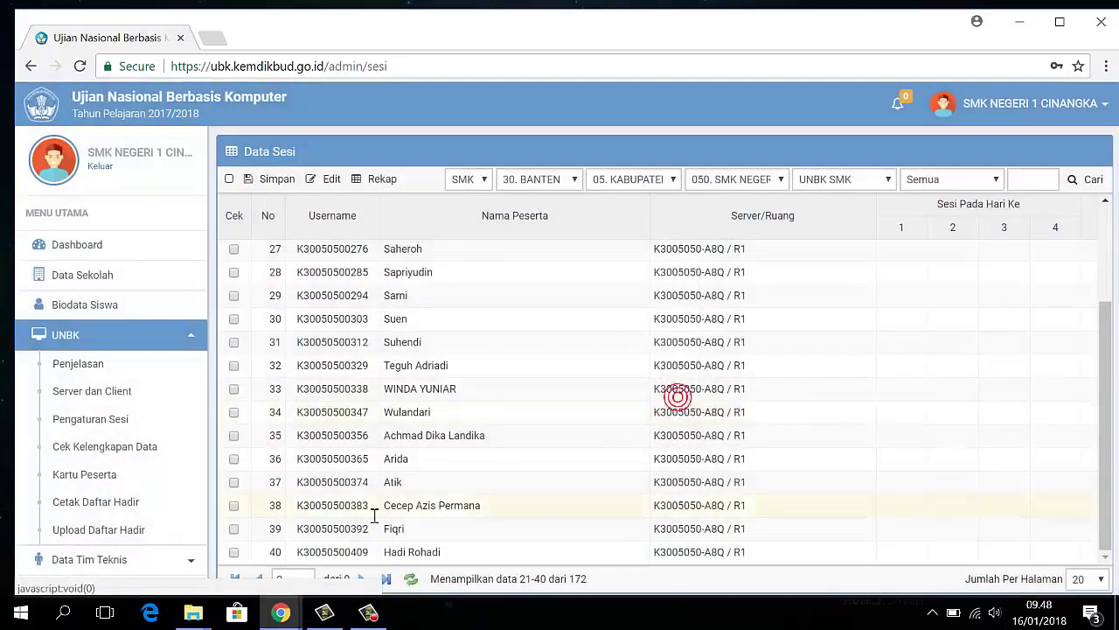
# On page 3 of the session list, assign server/room K3005050-B4R / R2 to participants number 41 and 42
pyautogui.click(369, 579)
pyautogui.scroll(3, 737, 380)
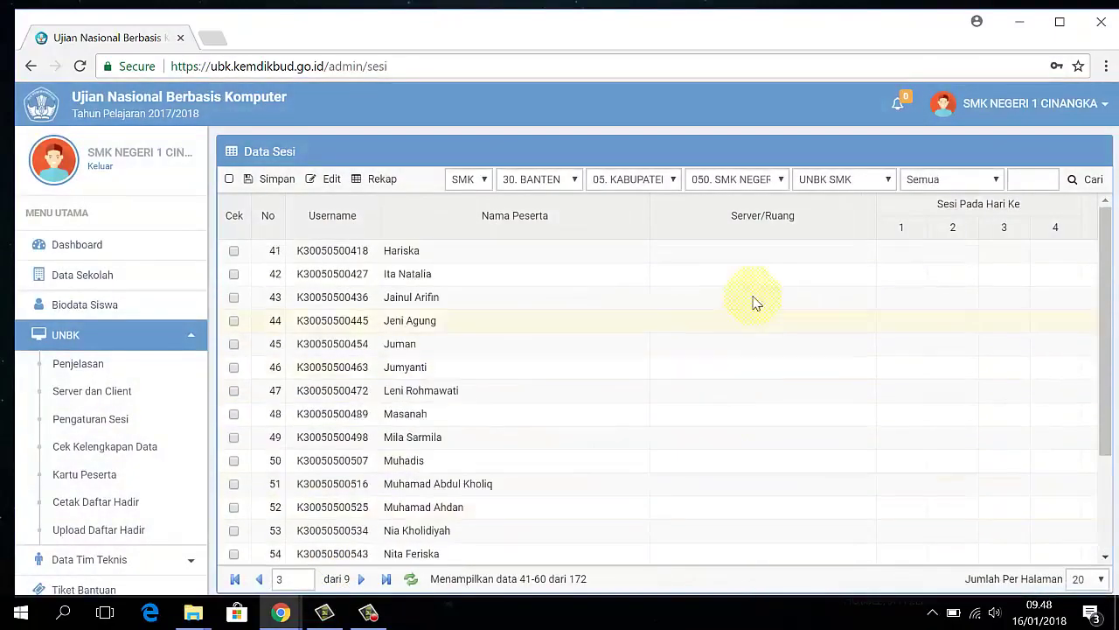
pyautogui.click(760, 254)
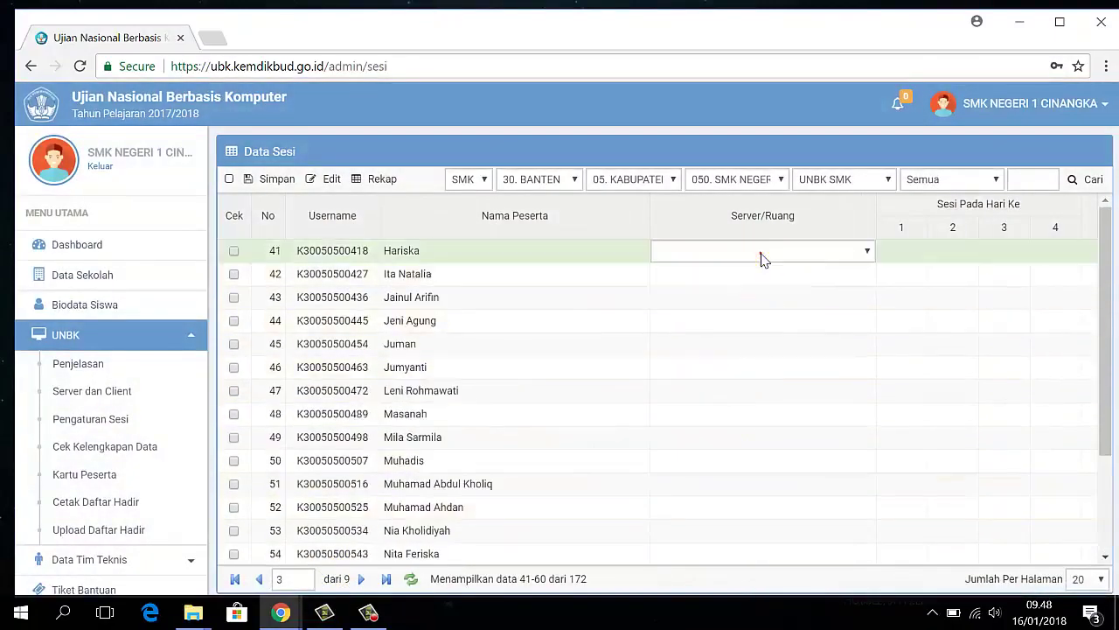
pyautogui.click(698, 255)
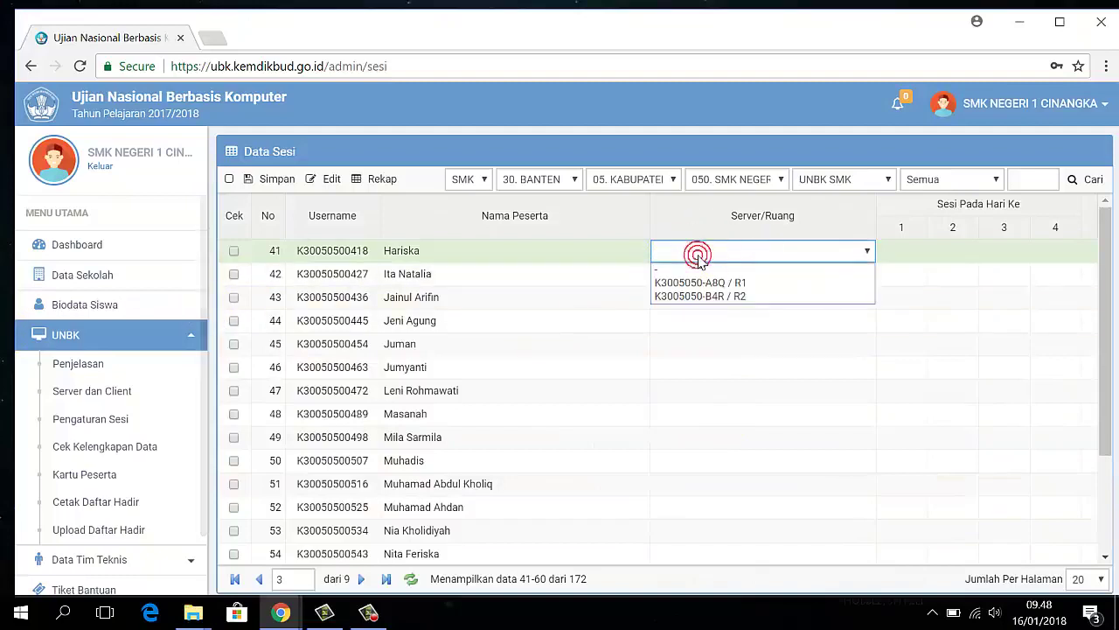
pyautogui.click(733, 296)
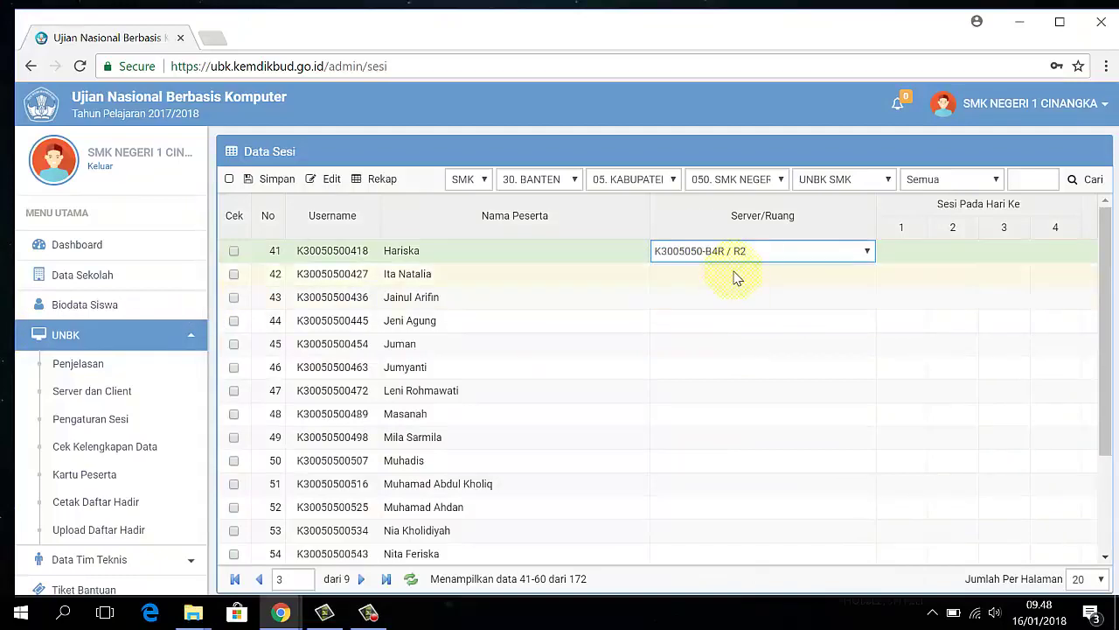
pyautogui.click(734, 277)
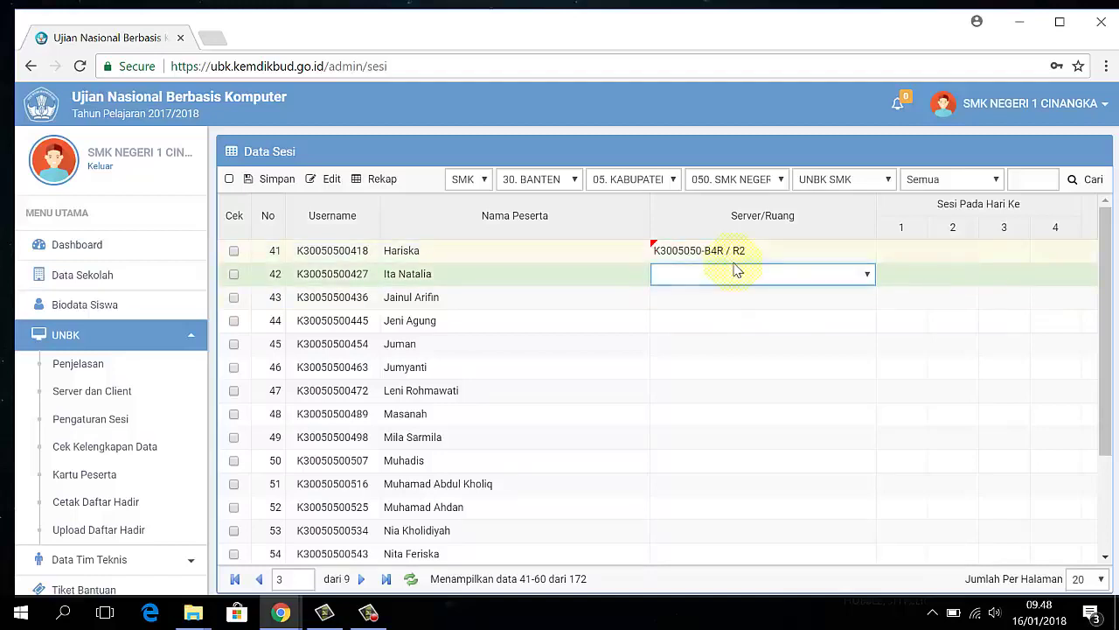
pyautogui.click(727, 282)
pyautogui.click(735, 318)
# Assign server/room K3005050-B4R / R2 to participants number 43 to 45
pyautogui.click(726, 297)
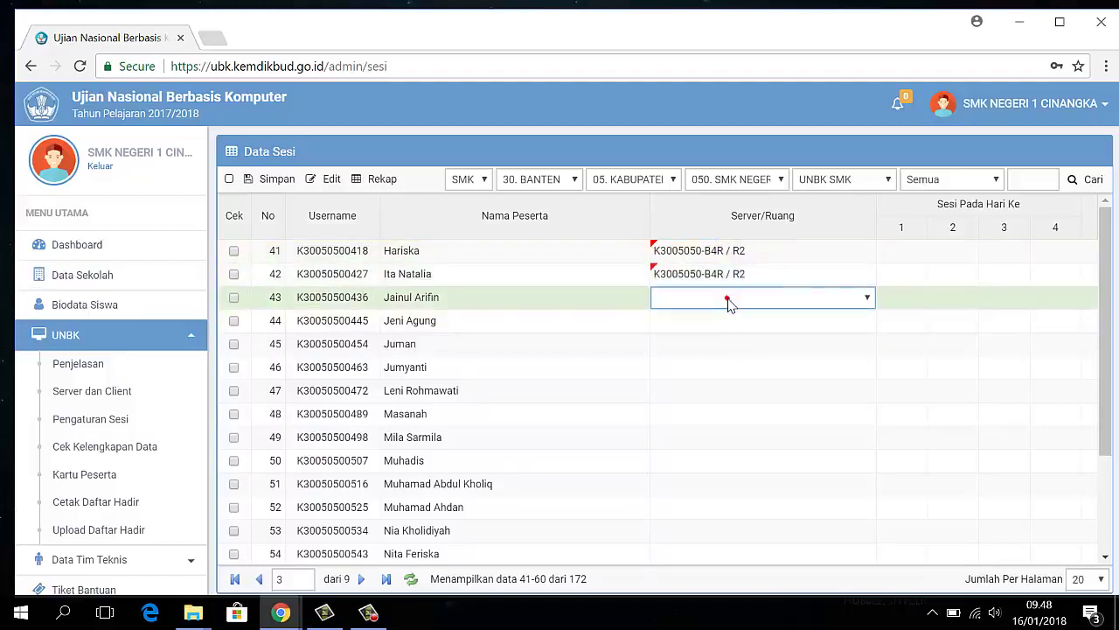
pyautogui.click(727, 297)
pyautogui.click(723, 345)
pyautogui.click(720, 322)
pyautogui.click(720, 323)
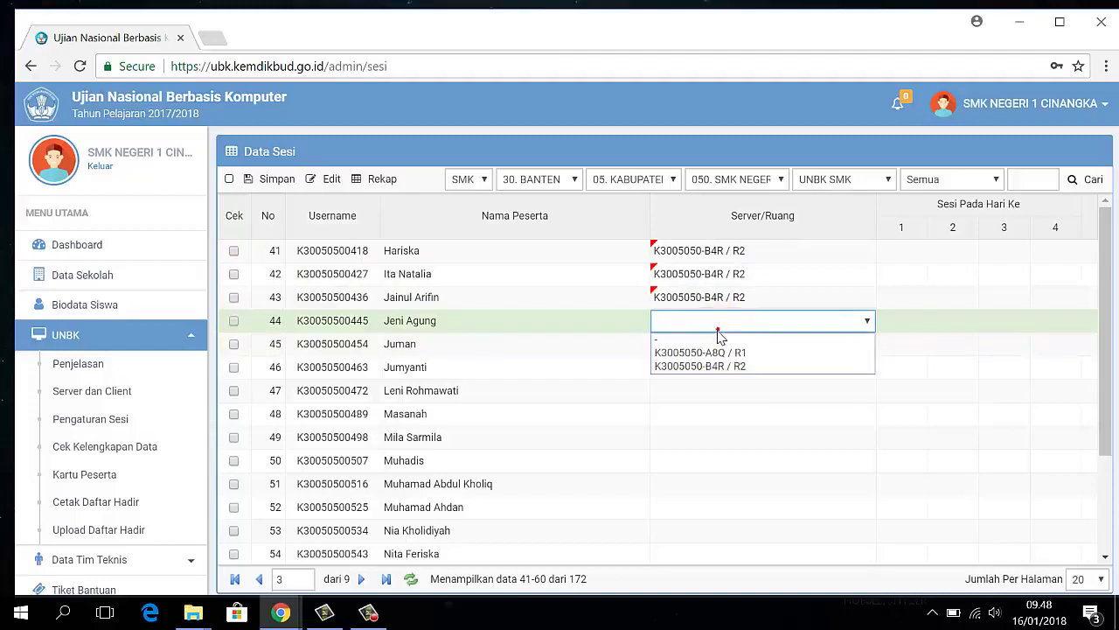
pyautogui.click(720, 369)
pyautogui.click(720, 343)
pyautogui.click(720, 342)
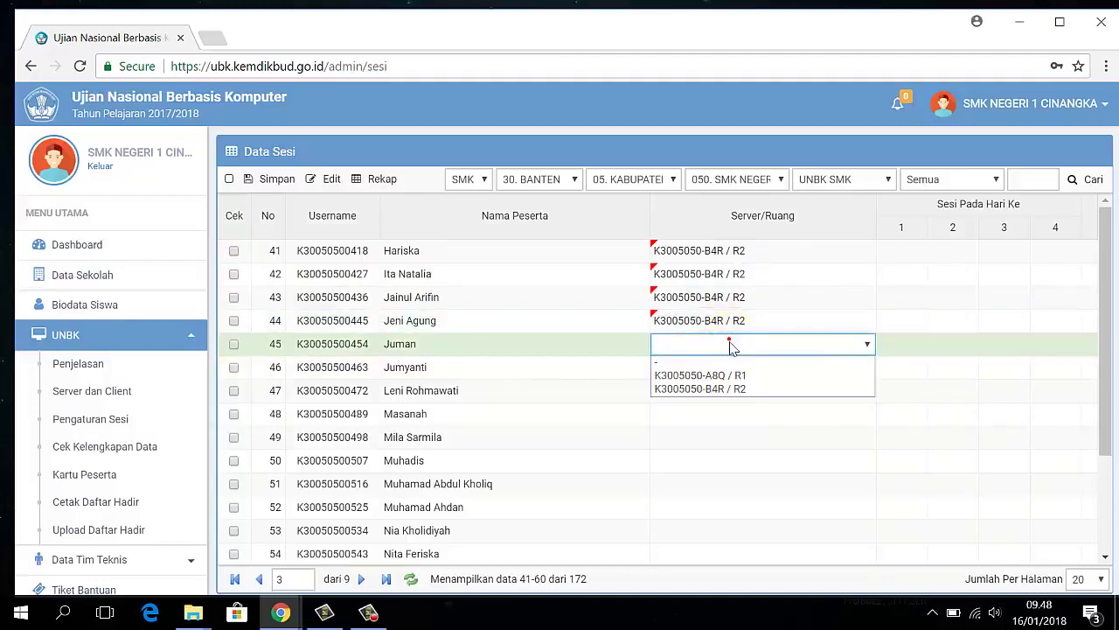
pyautogui.click(736, 368)
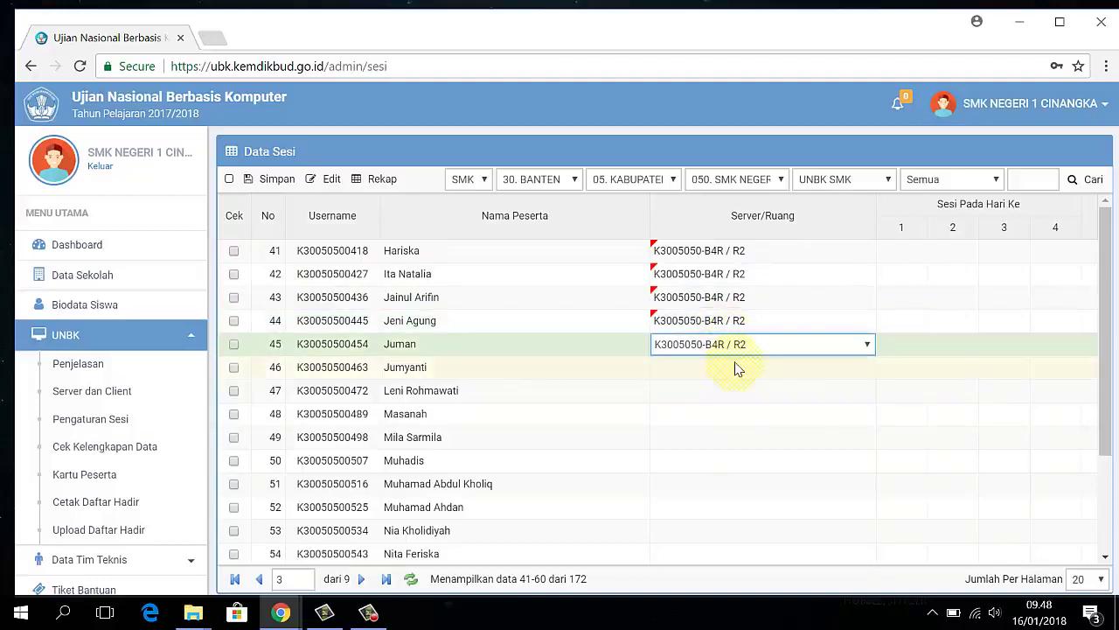
# Assign server/room K3005050-B4R / R2 to participants number 46 to 48
pyautogui.click(734, 367)
pyautogui.click(735, 368)
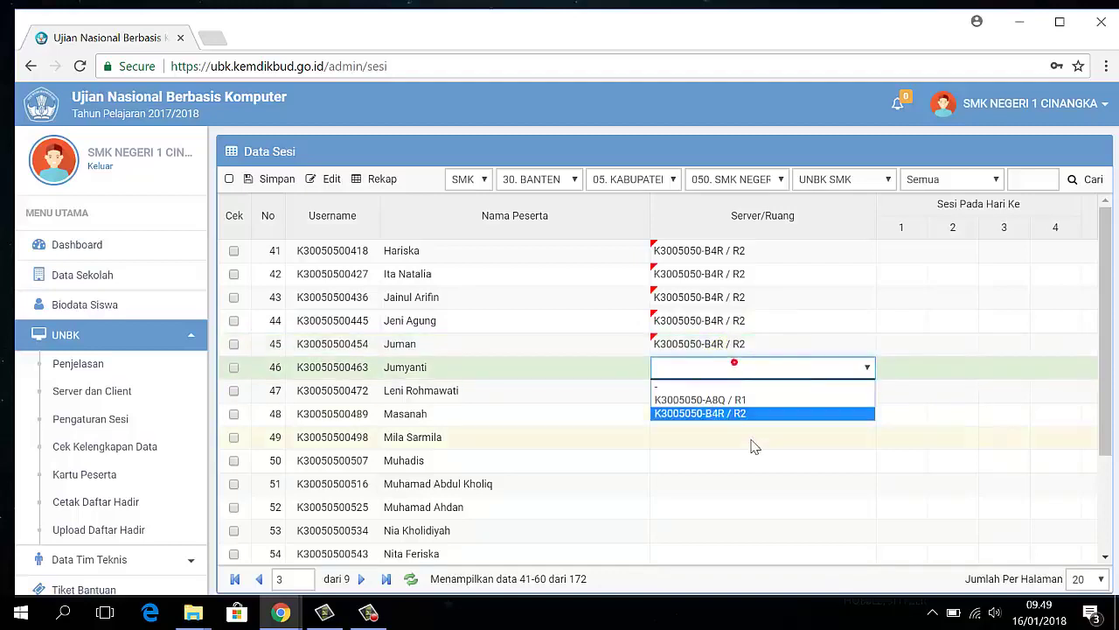
pyautogui.click(760, 398)
pyautogui.click(772, 365)
pyautogui.click(725, 410)
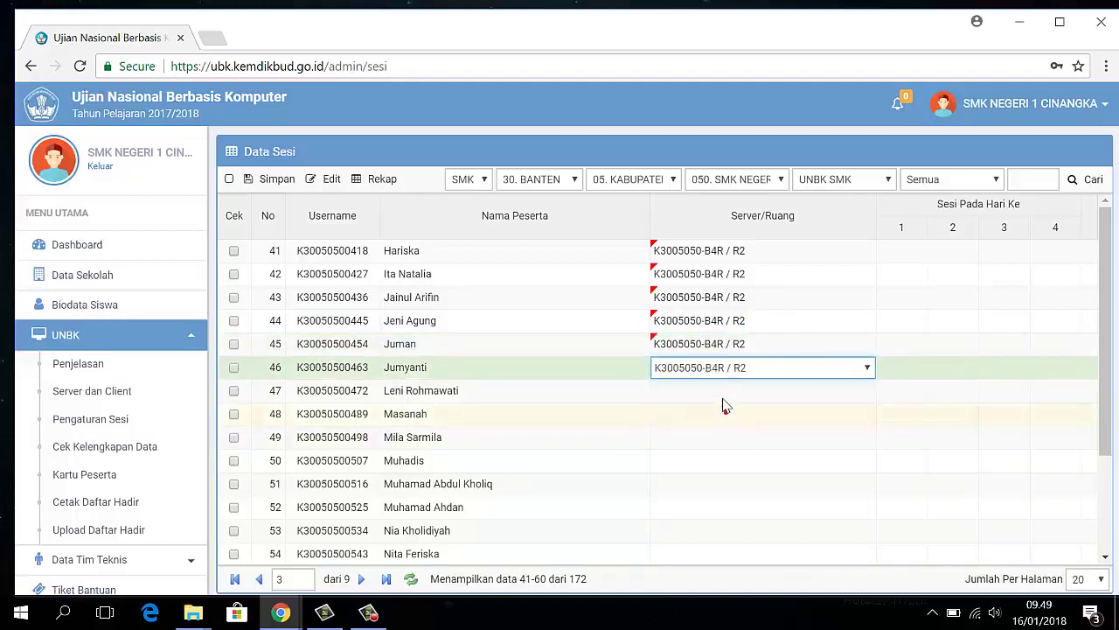
pyautogui.click(724, 390)
pyautogui.click(725, 391)
pyautogui.click(724, 436)
pyautogui.click(720, 414)
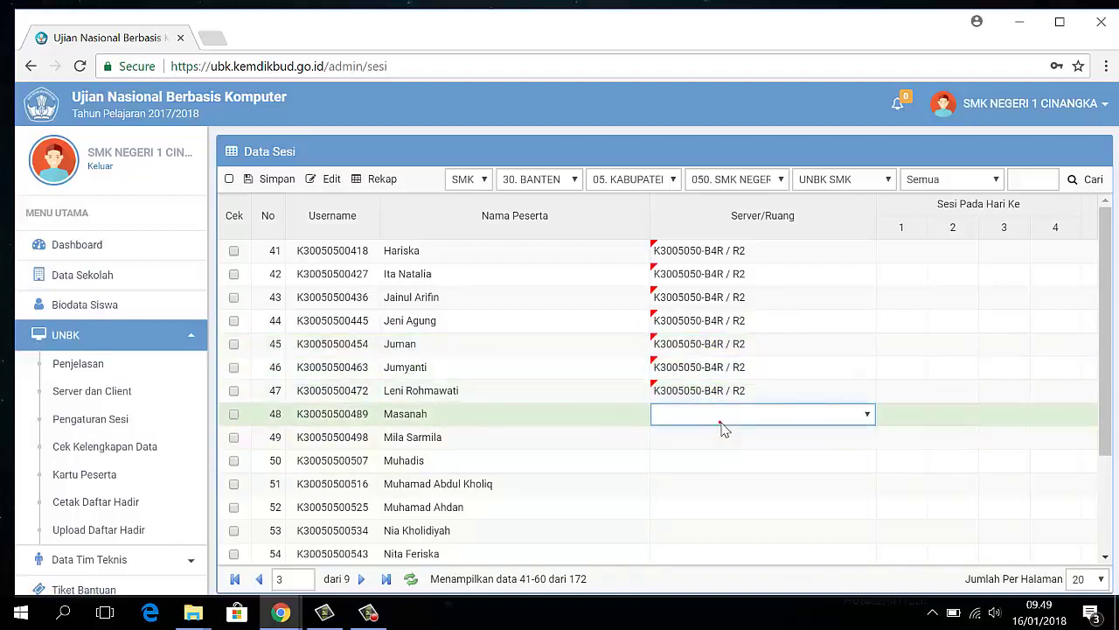
pyautogui.click(720, 414)
pyautogui.click(726, 456)
# Assign server/room K3005050-B4R / R2 to participants number 49 and 50
pyautogui.click(708, 437)
pyautogui.click(708, 437)
pyautogui.click(717, 470)
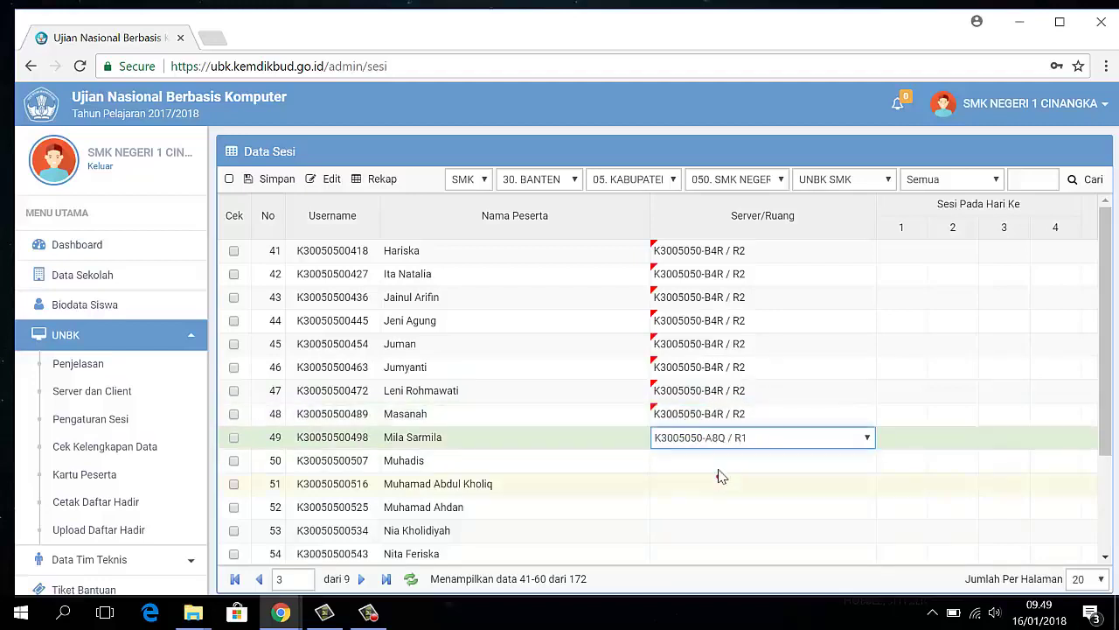
pyautogui.click(734, 416)
pyautogui.click(724, 445)
pyautogui.click(717, 442)
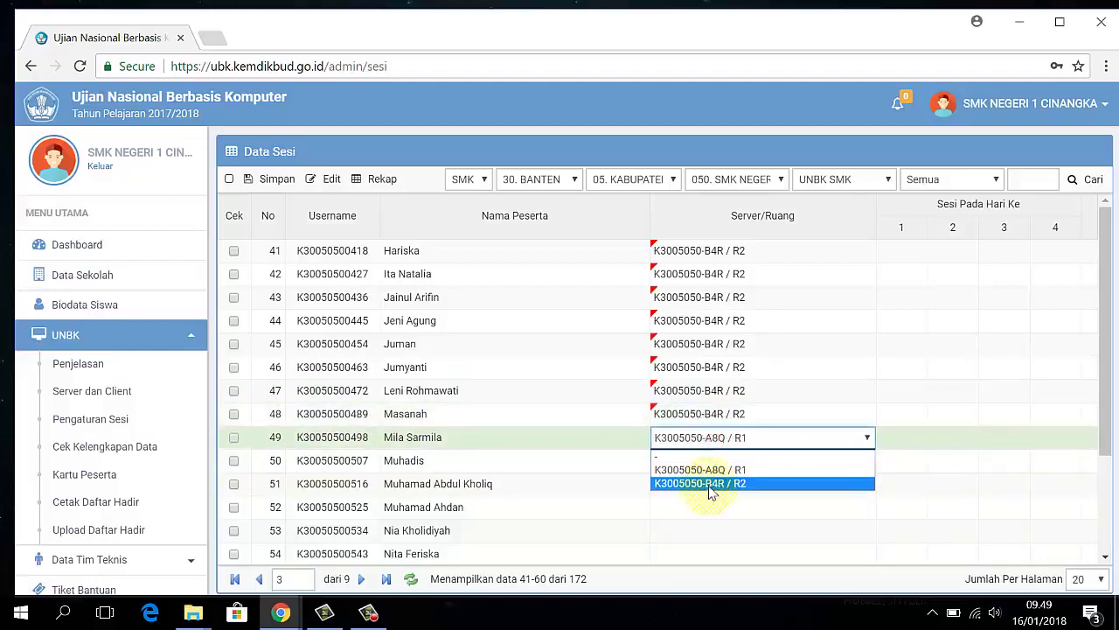
pyautogui.click(711, 482)
pyautogui.click(708, 461)
pyautogui.click(709, 461)
pyautogui.click(714, 506)
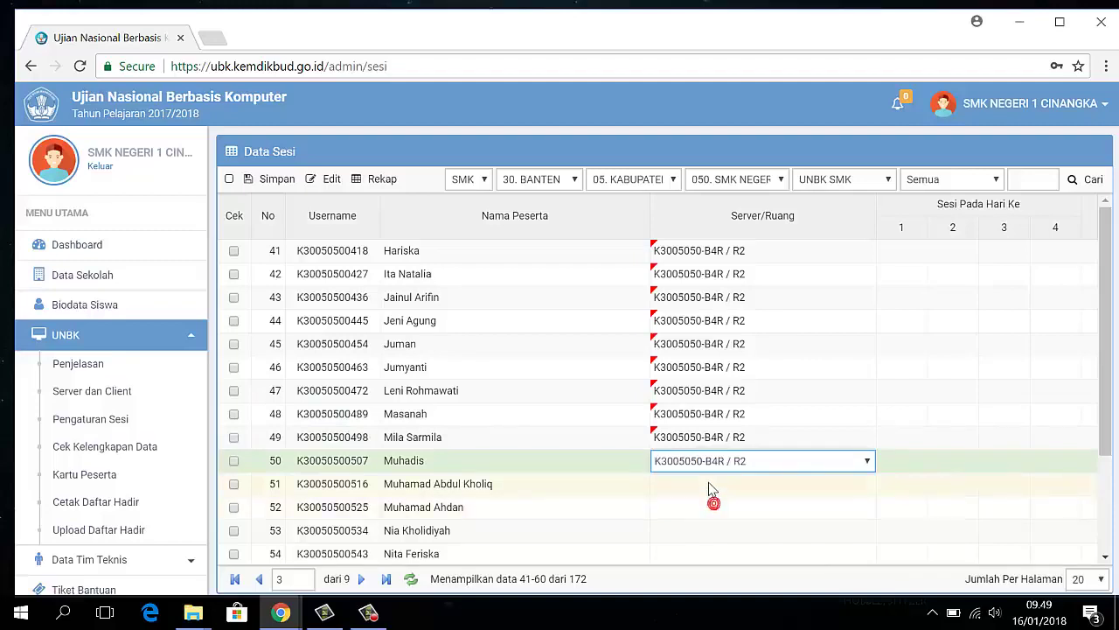
# Assign server/room K3005050-B4R / R2 to participants number 51 to 60
pyautogui.click(709, 484)
pyautogui.click(708, 484)
pyautogui.click(723, 529)
pyautogui.click(717, 509)
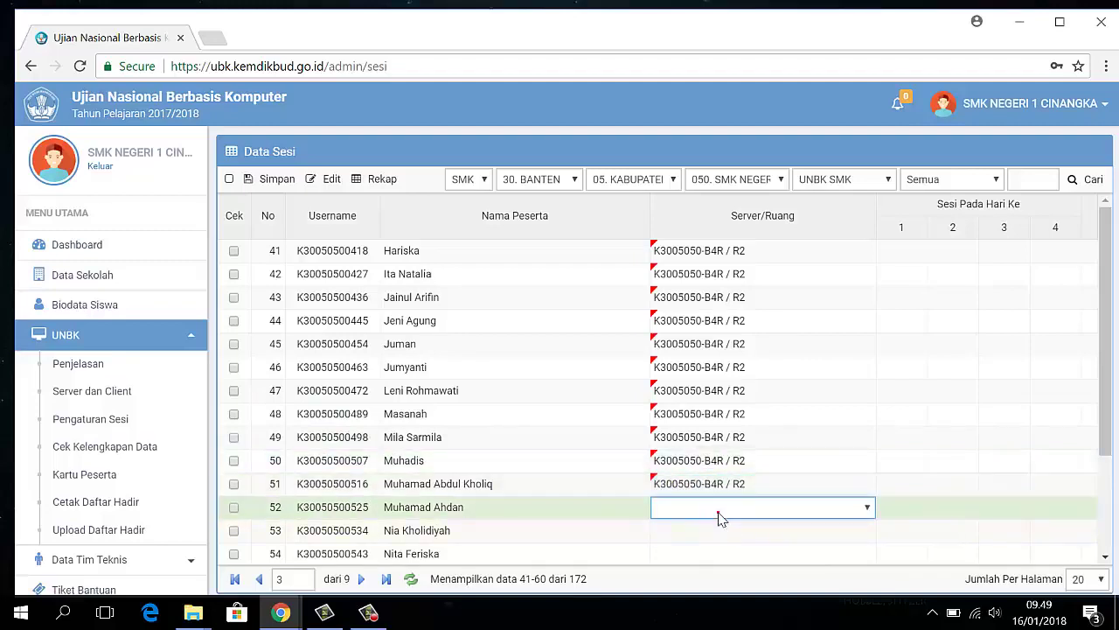
pyautogui.click(717, 513)
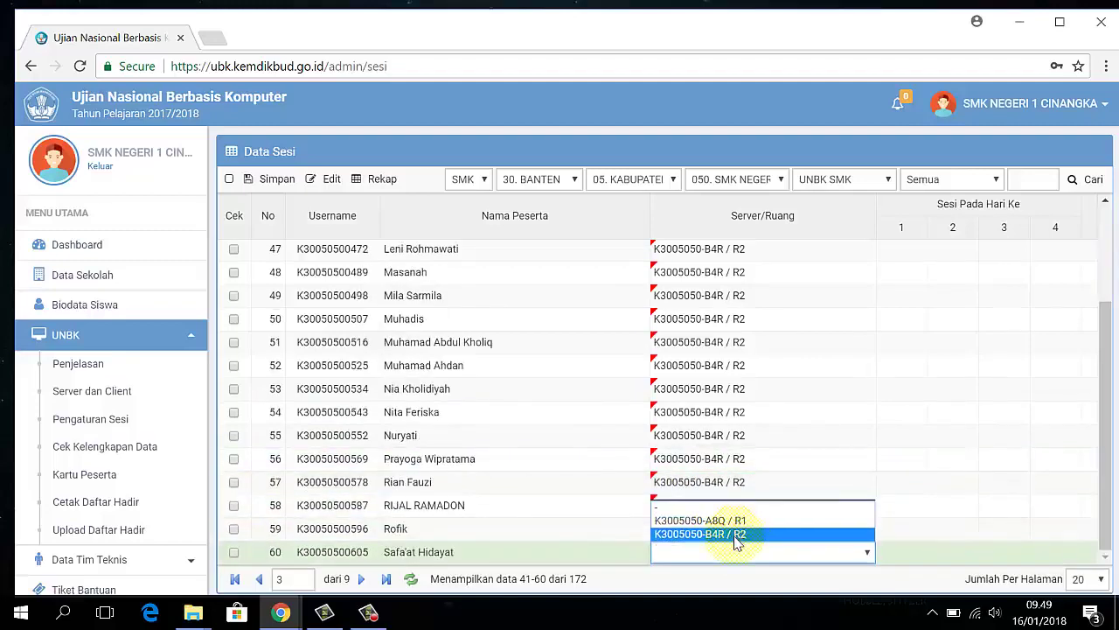
pyautogui.click(734, 534)
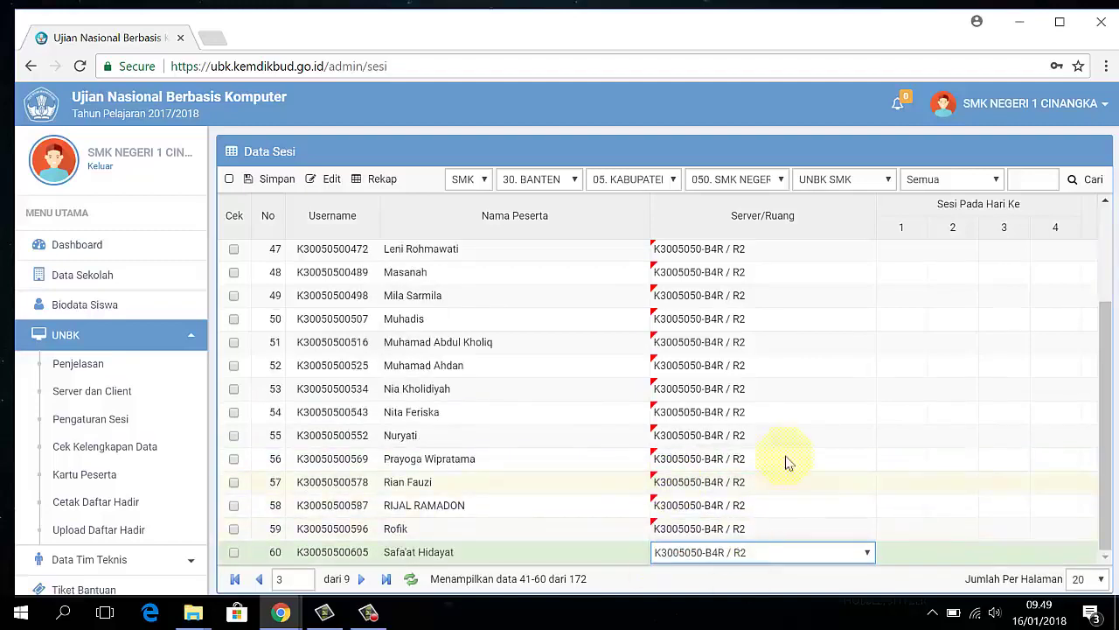
# Change the server/room of participants number 59 and 60 to K3005050-A8Q / R1
pyautogui.click(762, 507)
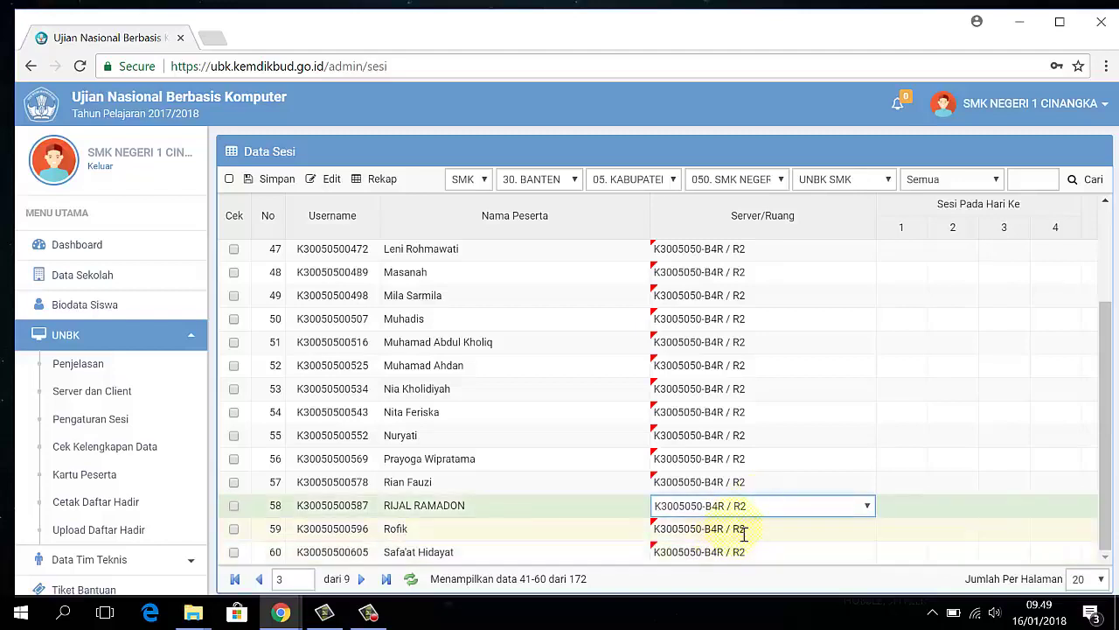
pyautogui.click(759, 533)
pyautogui.click(759, 533)
pyautogui.click(745, 561)
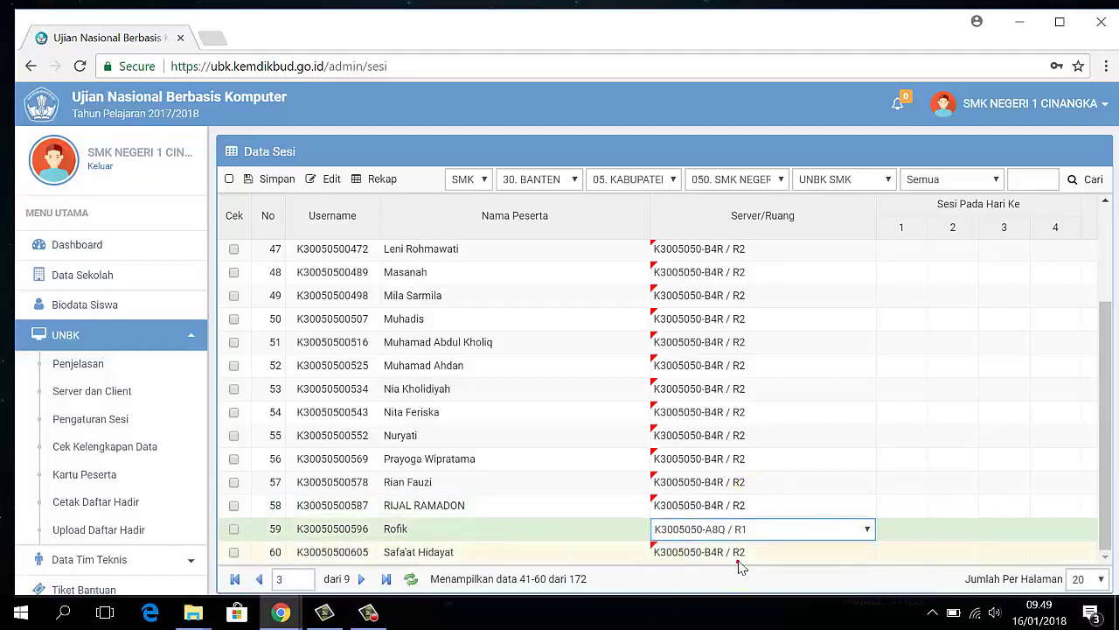
pyautogui.click(754, 552)
pyautogui.click(754, 552)
pyautogui.click(752, 521)
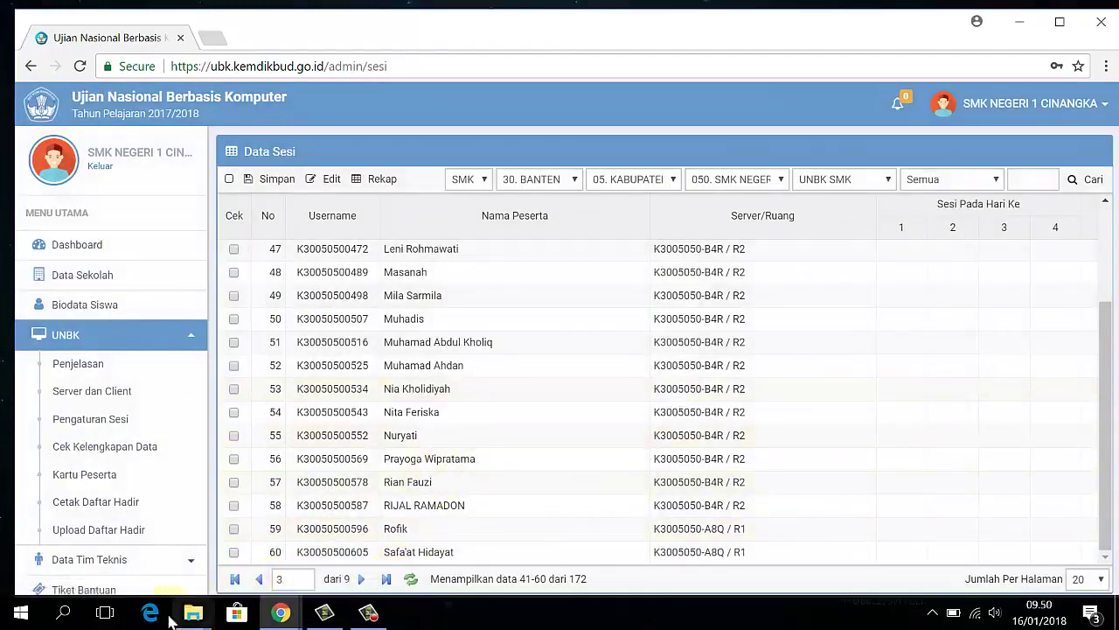
# Open Notepad and write the lines "R1/server 1 = 40", "R2/server 2 = 18" and "172 siswa"
pyautogui.click(21, 612)
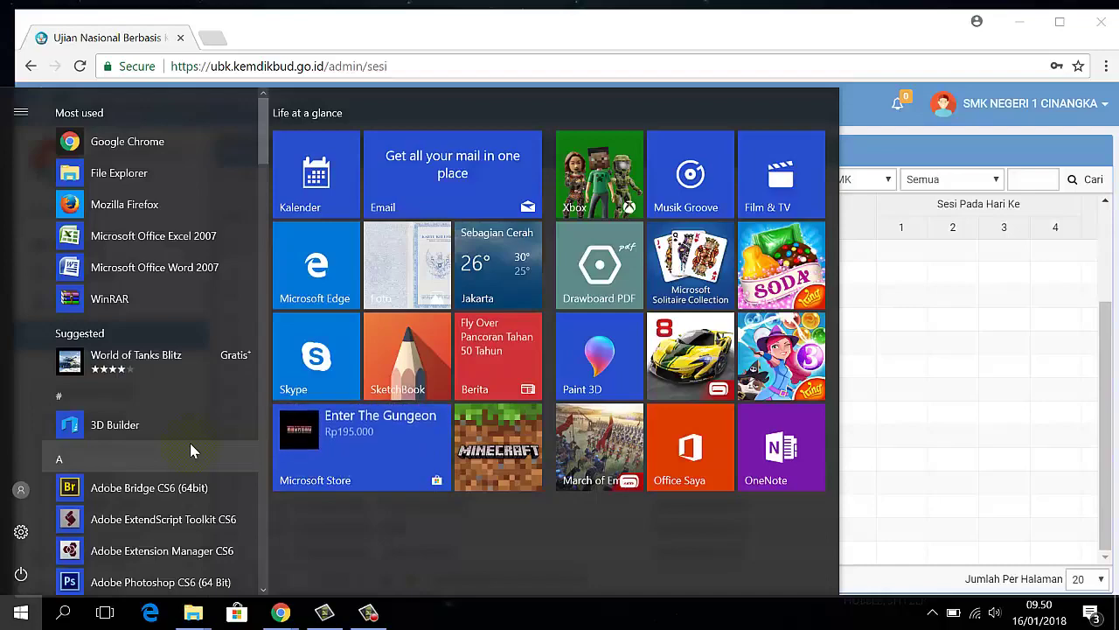
pyautogui.write('not')
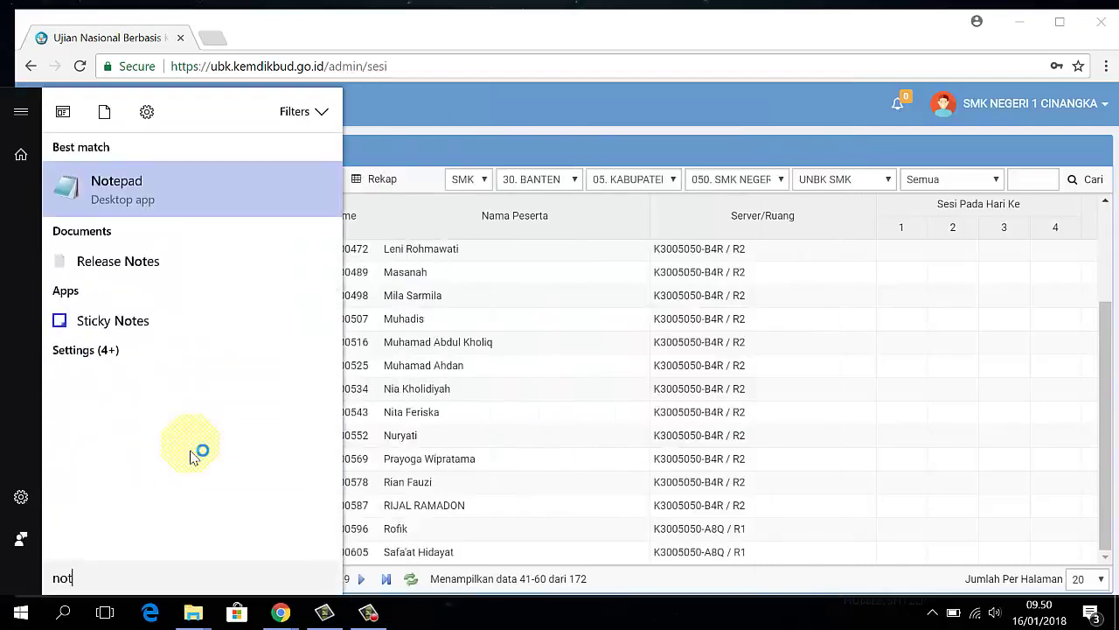
pyautogui.write('R1/server 1 = 40')
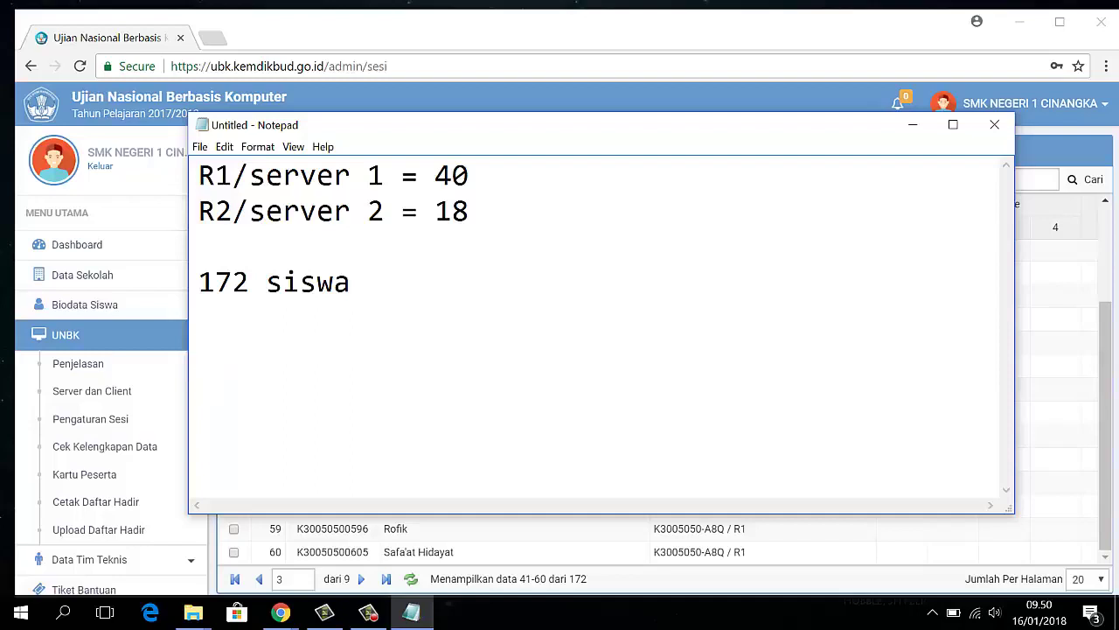
# Add participant ranges 1-40, 59-98 and 117-156 to the R1 line and 41-58, 99-116 and 157-172 to the R2 line
pyautogui.click(574, 170)
pyautogui.write('1-40')
pyautogui.click(617, 208)
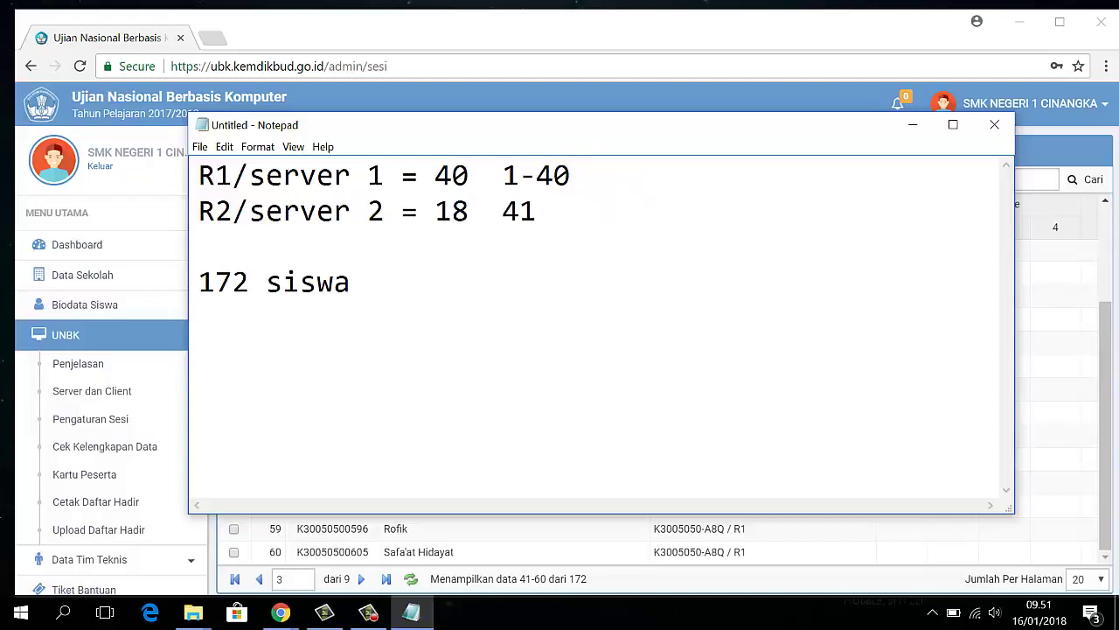
pyautogui.write('41-58')
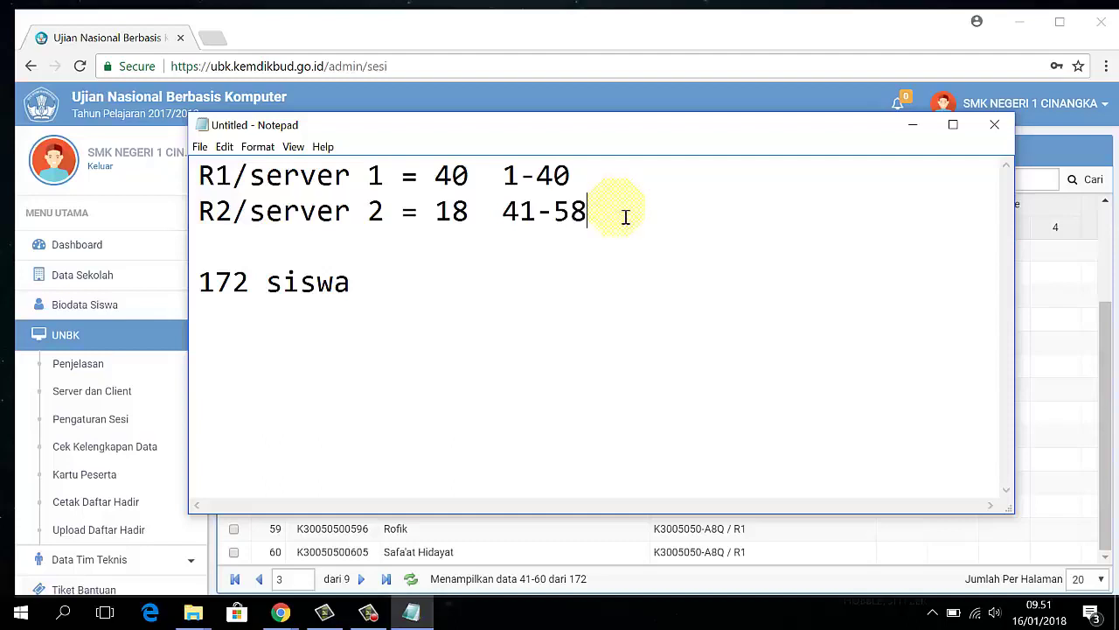
pyautogui.click(755, 167)
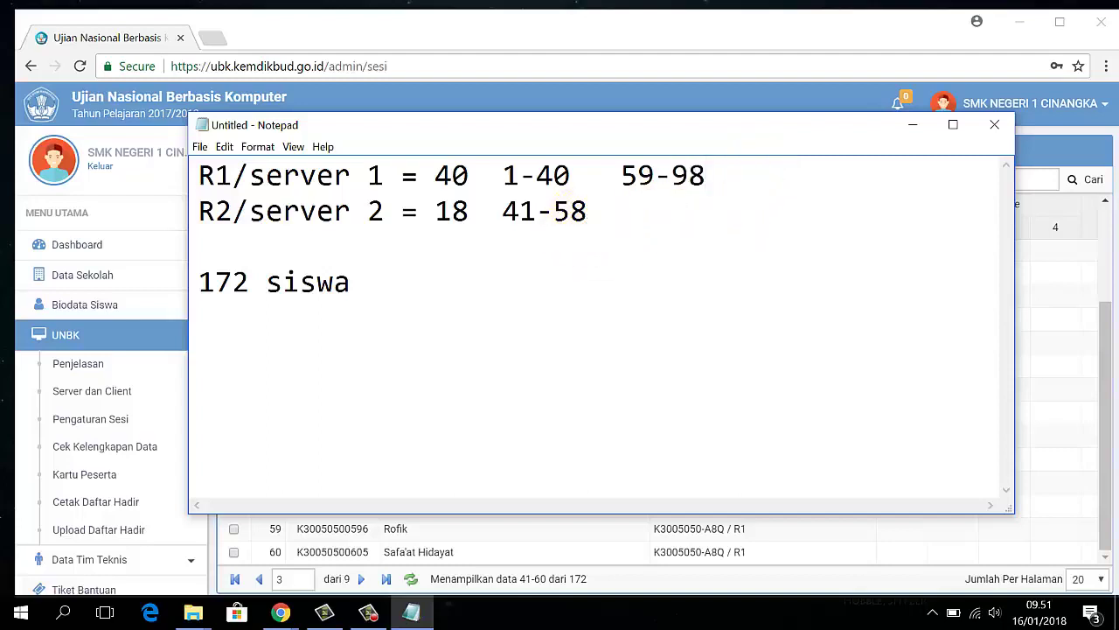
pyautogui.click(658, 214)
pyautogui.write('99-116')
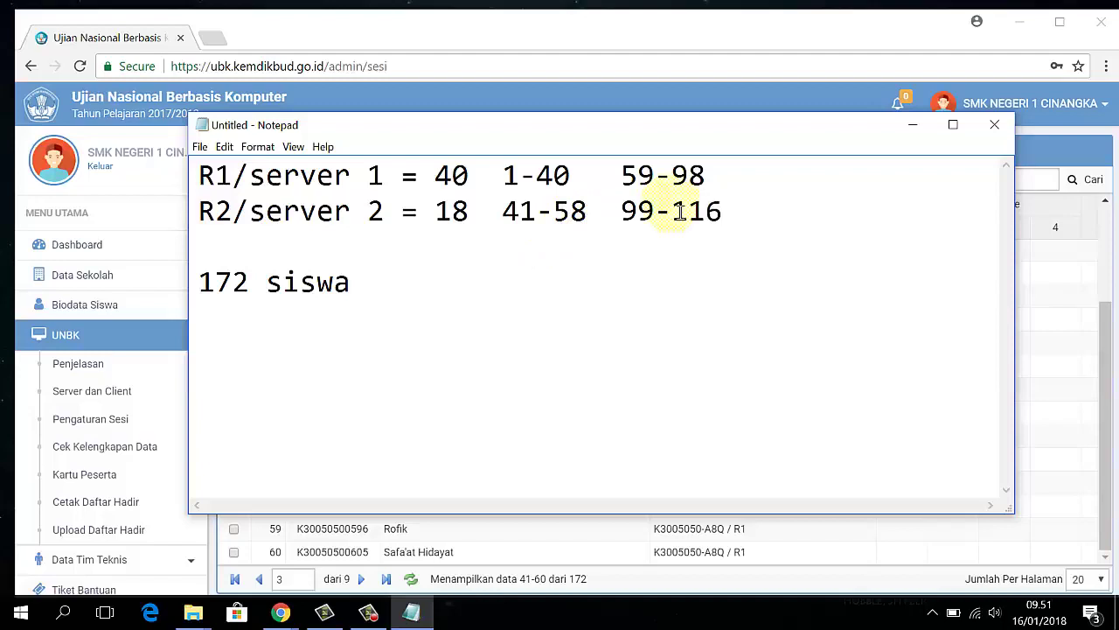
pyautogui.click(817, 182)
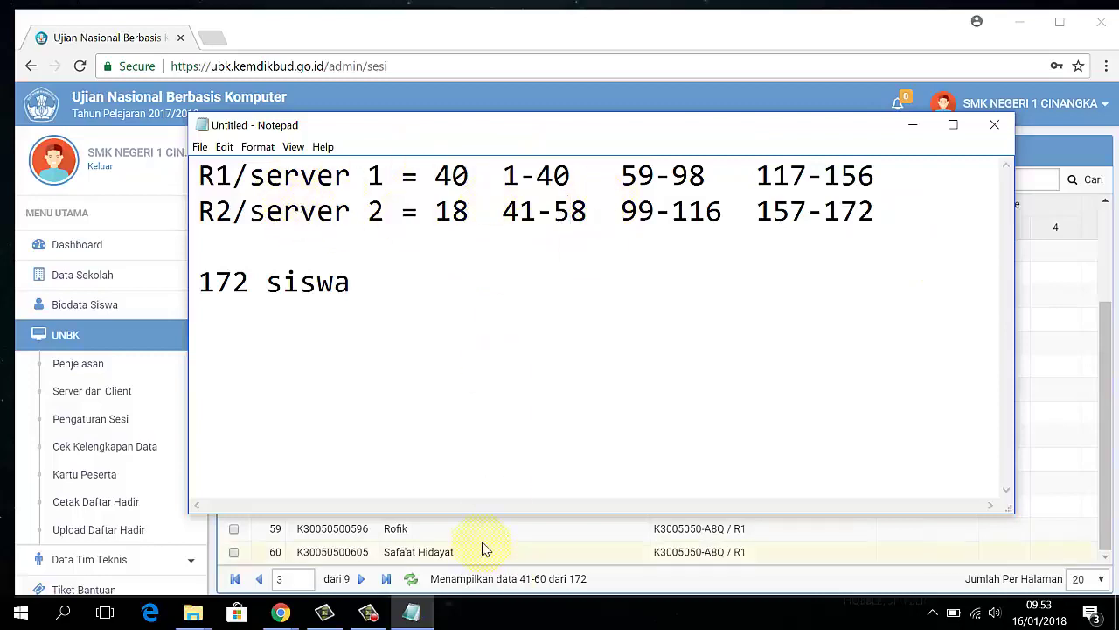
# Recheck the ranges in Notepad, then return to the browser and go to page 4 of the session list
pyautogui.click(516, 555)
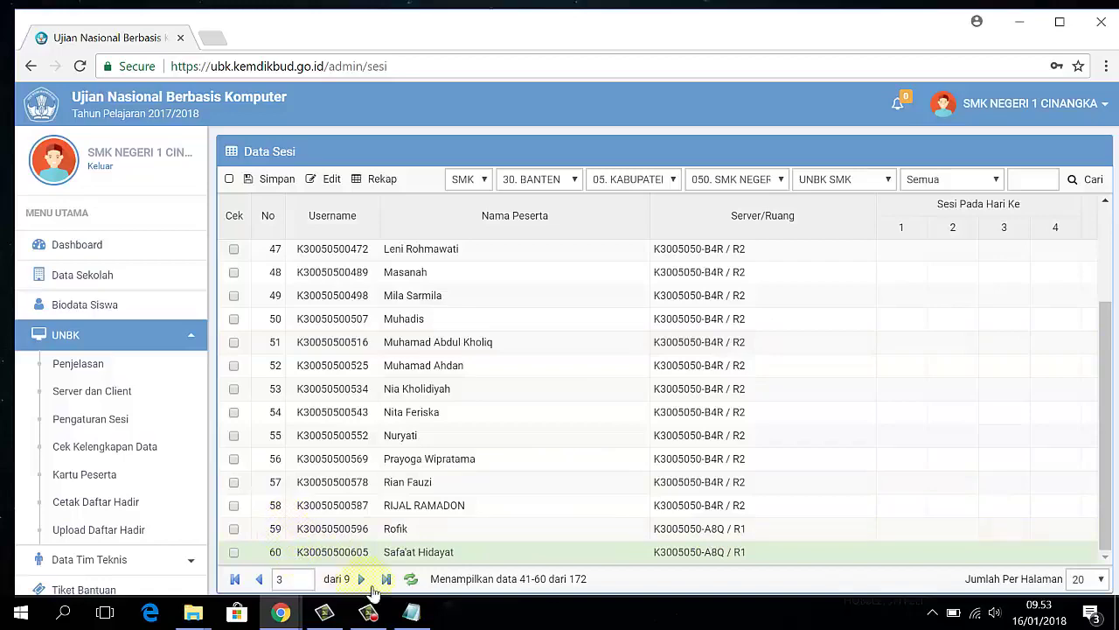
pyautogui.click(414, 615)
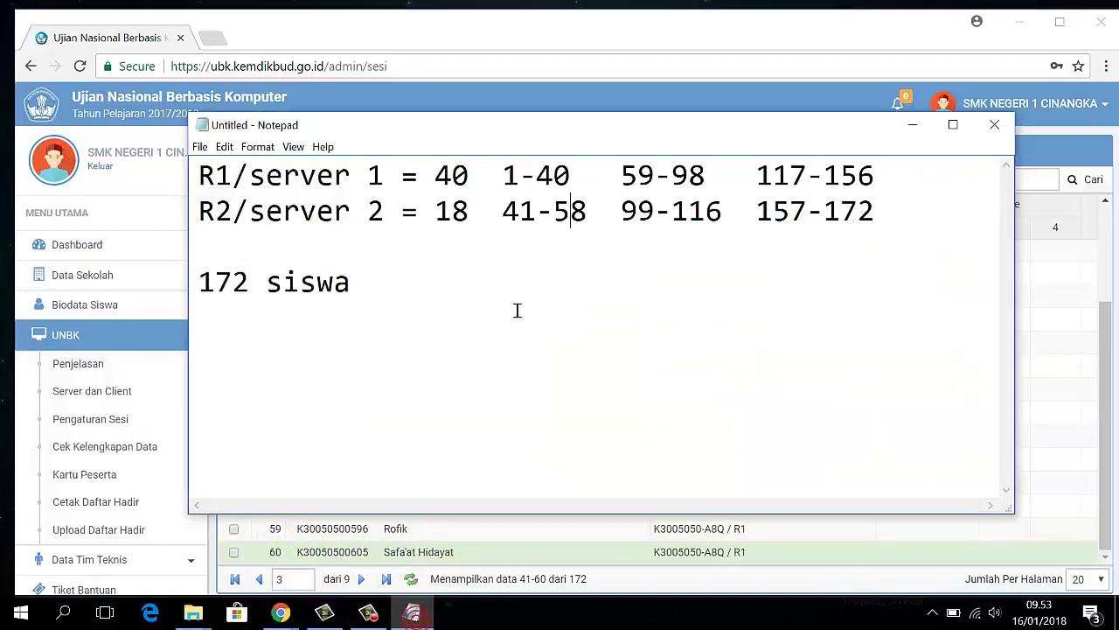
pyautogui.click(735, 559)
pyautogui.click(896, 458)
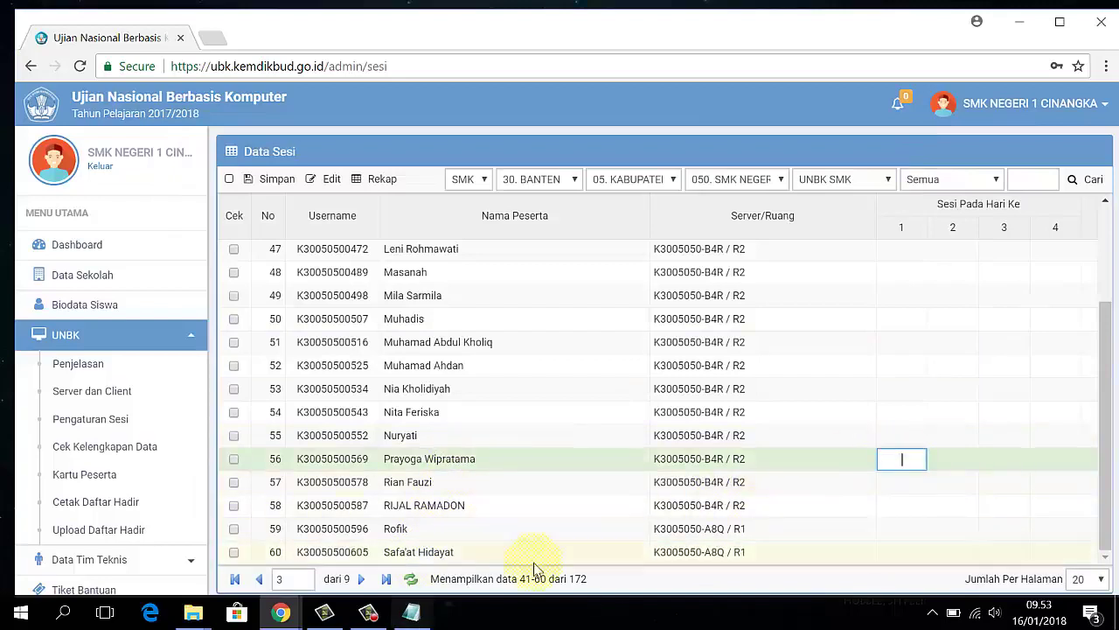
pyautogui.click(361, 578)
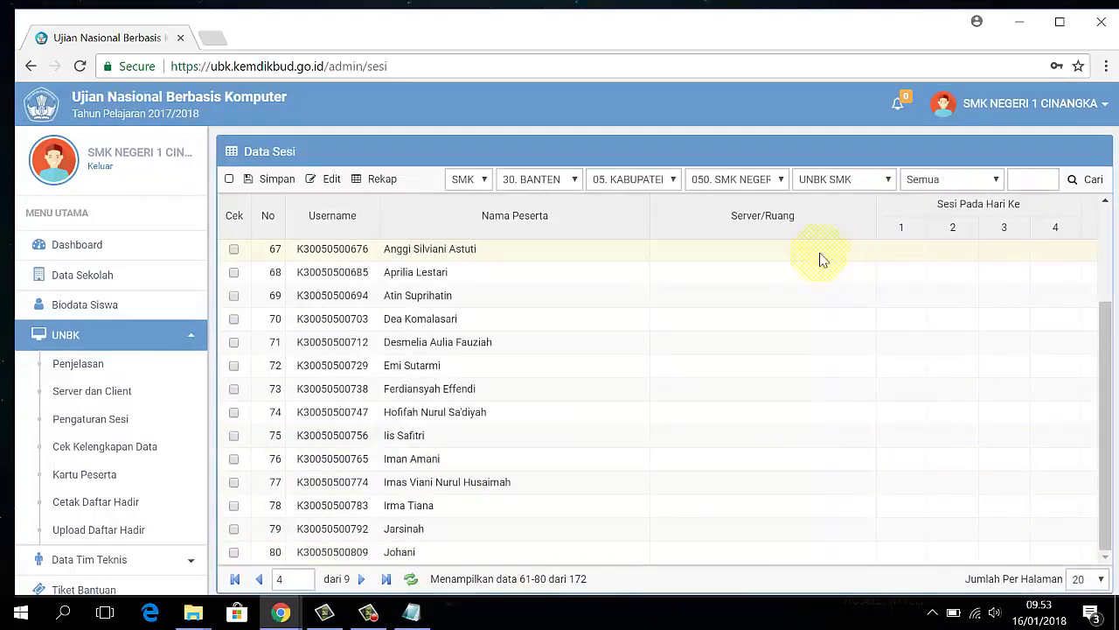
# Assign server/room K3005050-A8Q / R1 to participants number 67 to 69
pyautogui.click(822, 260)
pyautogui.click(809, 250)
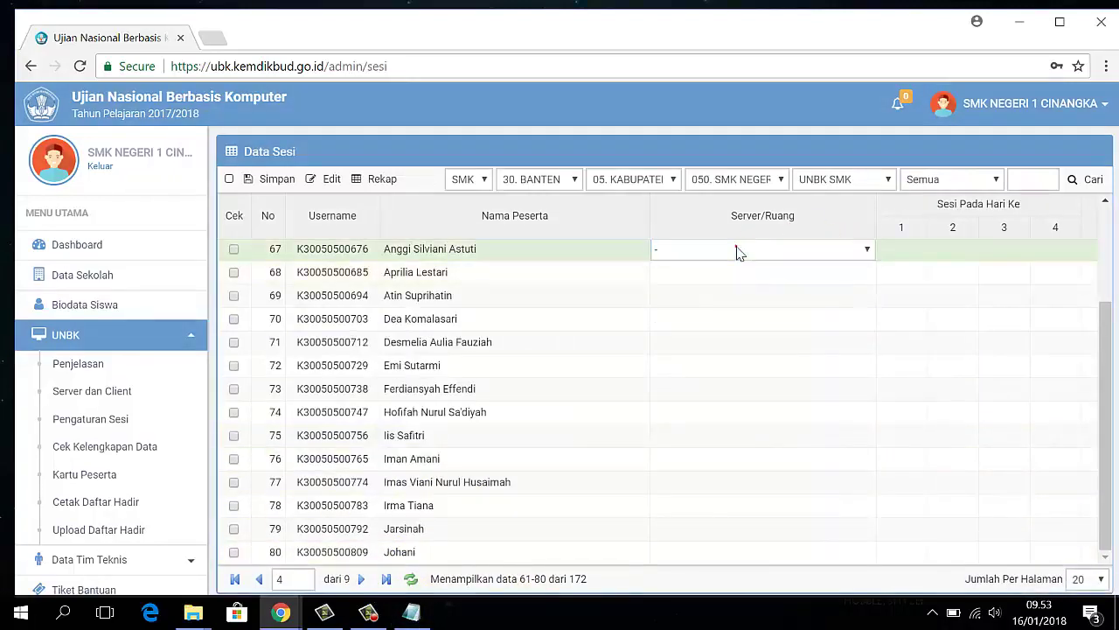
pyautogui.click(735, 252)
pyautogui.click(731, 282)
pyautogui.click(731, 275)
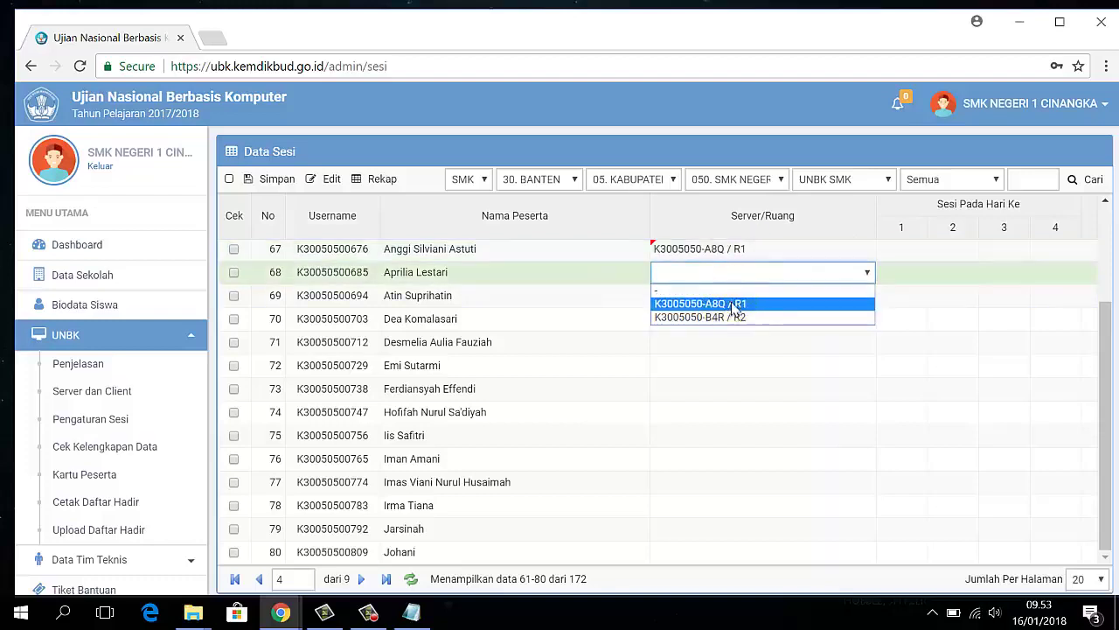
pyautogui.click(732, 304)
pyautogui.click(732, 297)
pyautogui.click(731, 324)
# Assign server/room K3005050-A8Q / R1 to participants number 70 to 73
pyautogui.click(727, 317)
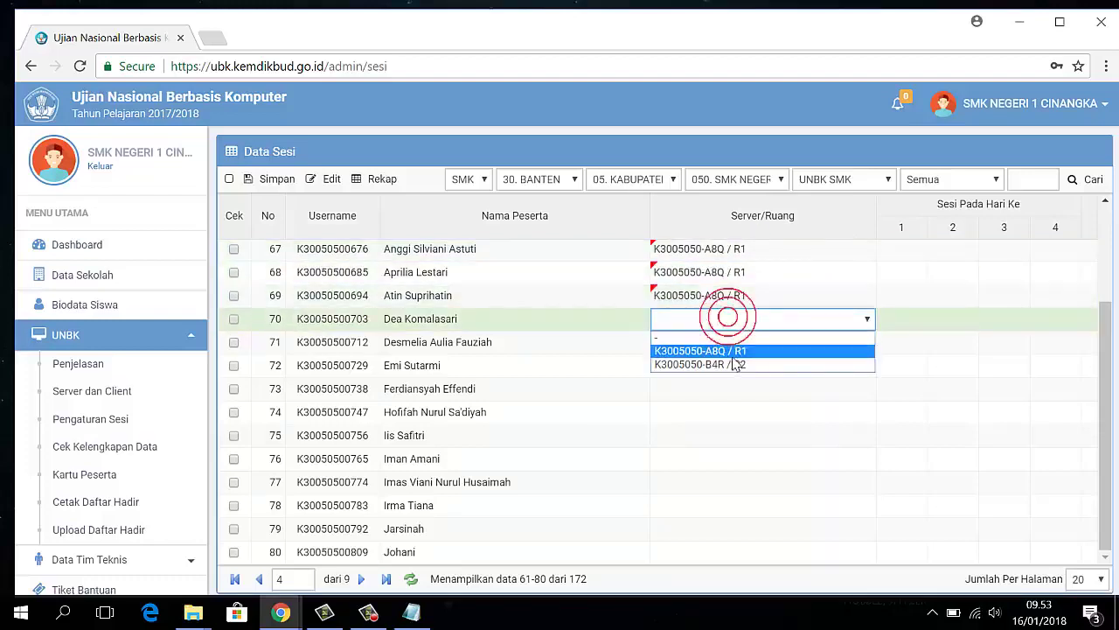
pyautogui.click(732, 350)
pyautogui.click(732, 341)
pyautogui.click(734, 375)
pyautogui.click(731, 367)
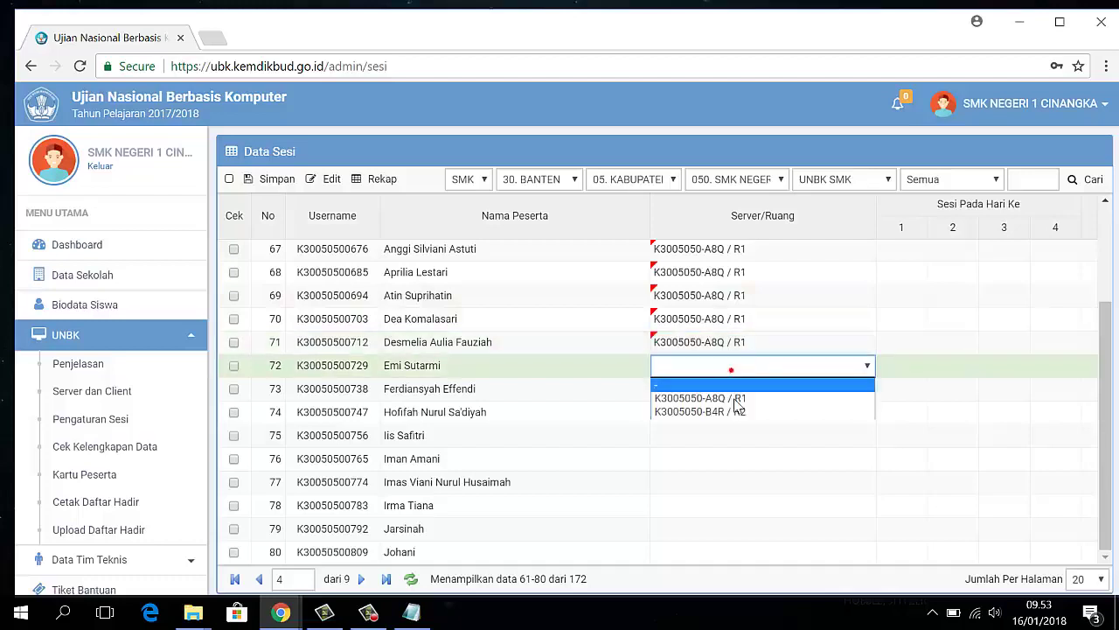
pyautogui.click(736, 398)
pyautogui.click(738, 392)
pyautogui.click(740, 423)
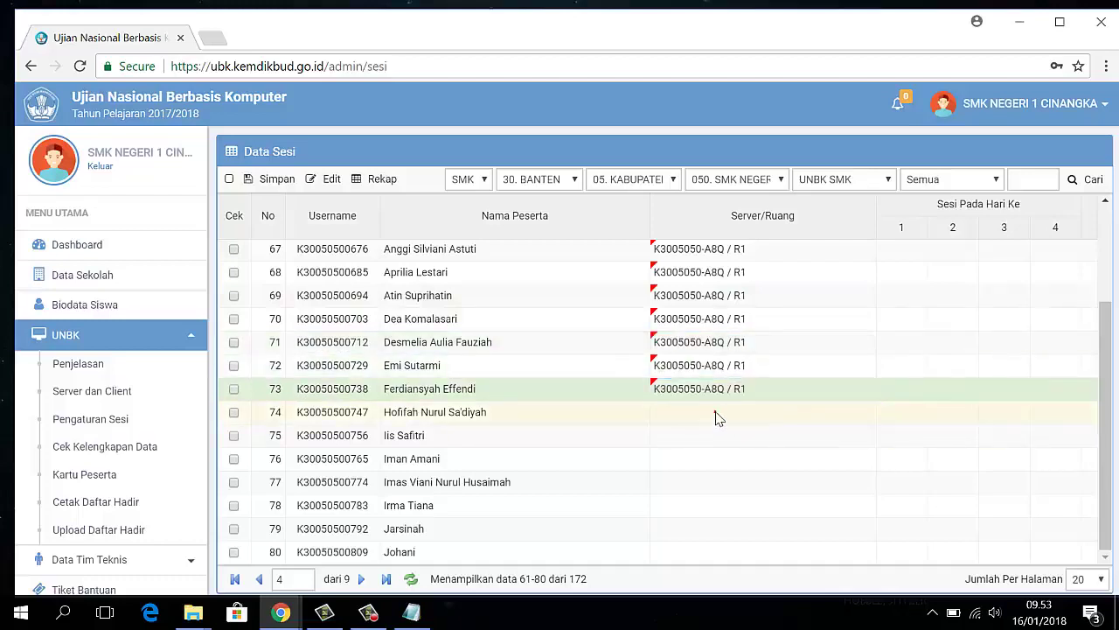
# Assign server/room K3005050-A8Q / R1 to participants number 74 to 77
pyautogui.click(719, 412)
pyautogui.click(737, 444)
pyautogui.click(736, 437)
pyautogui.click(757, 473)
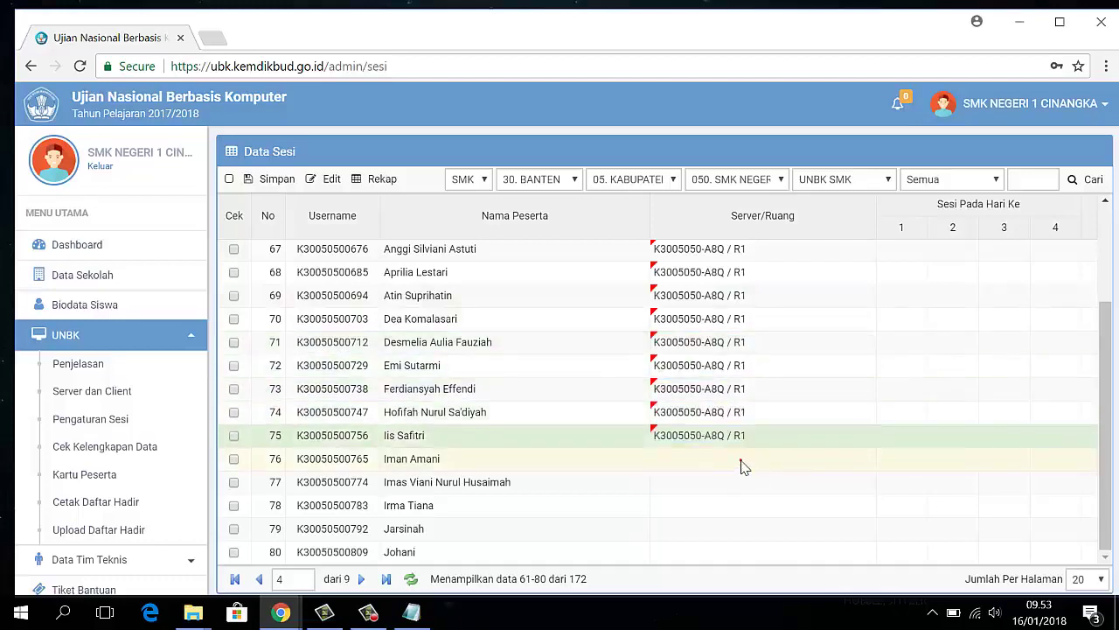
pyautogui.click(739, 459)
pyautogui.click(747, 492)
pyautogui.click(733, 486)
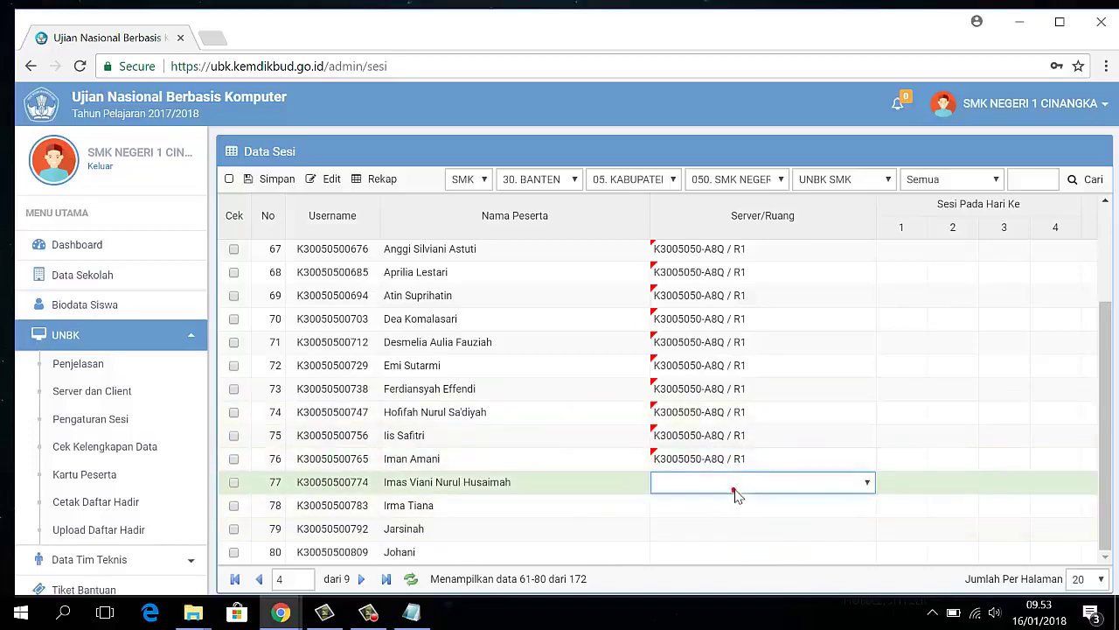
pyautogui.click(737, 488)
# Assign server/room K3005050-A8Q / R1 to participants number 61 to 63
pyautogui.scroll(3, 797, 376)
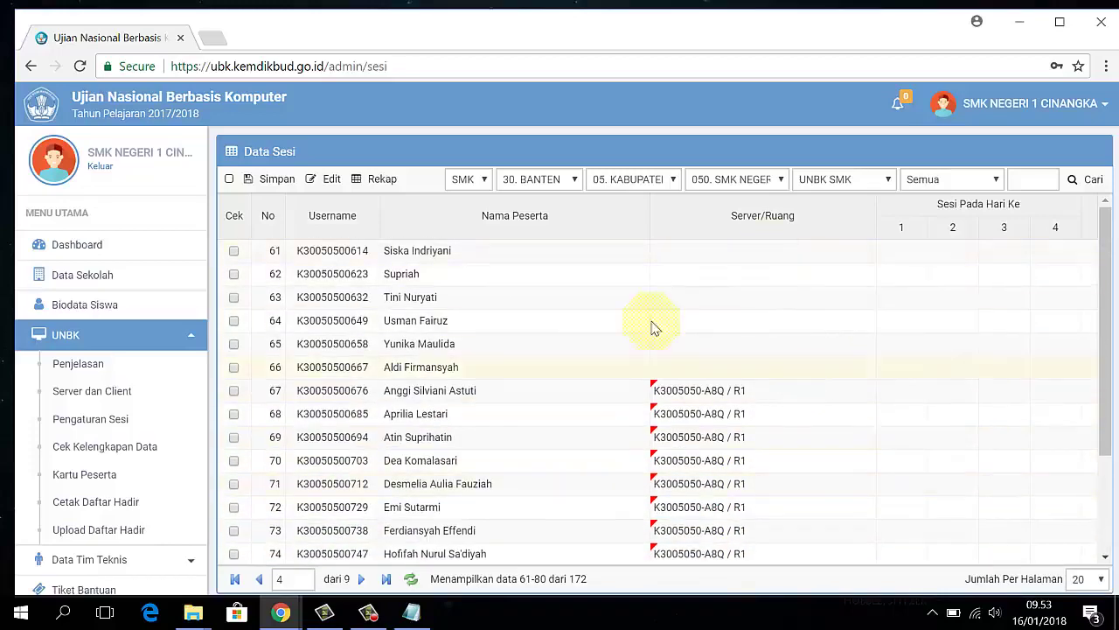
pyautogui.click(729, 254)
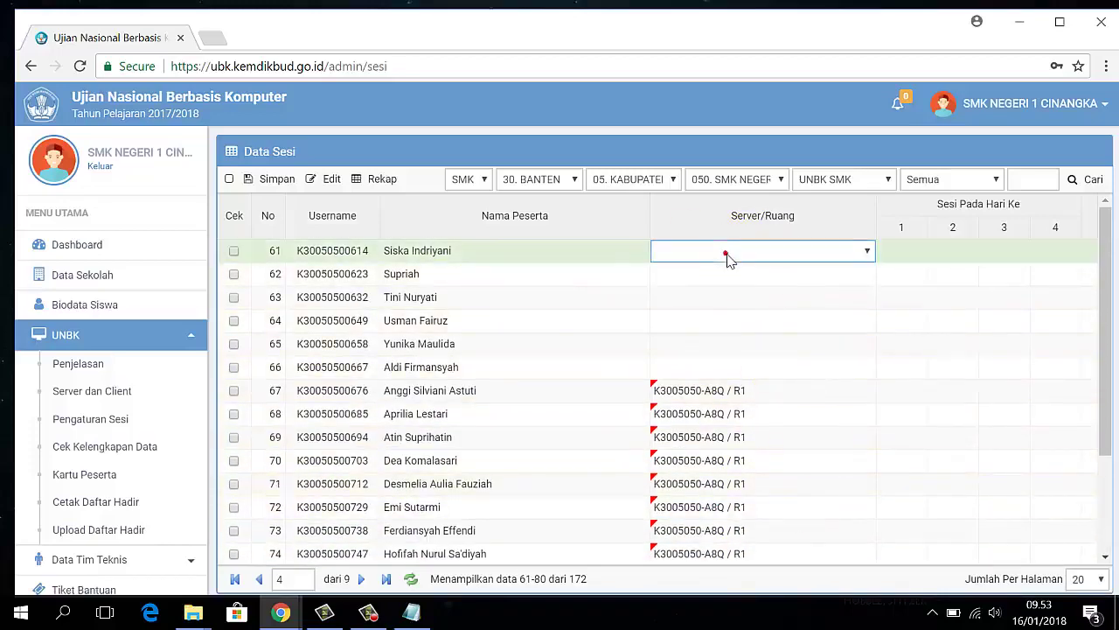
pyautogui.click(727, 254)
pyautogui.click(727, 283)
pyautogui.click(727, 277)
pyautogui.click(723, 305)
pyautogui.click(727, 297)
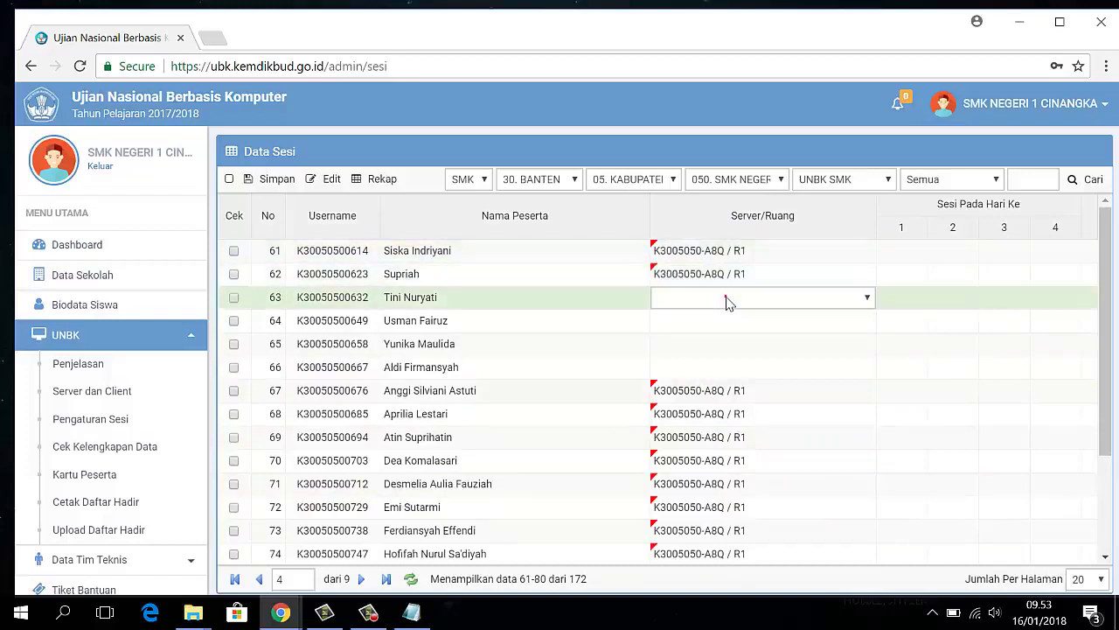
pyautogui.click(725, 297)
pyautogui.click(730, 328)
# Assign server/room K3005050-A8Q / R1 to participants number 64 to 66
pyautogui.click(728, 322)
pyautogui.click(728, 321)
pyautogui.click(740, 352)
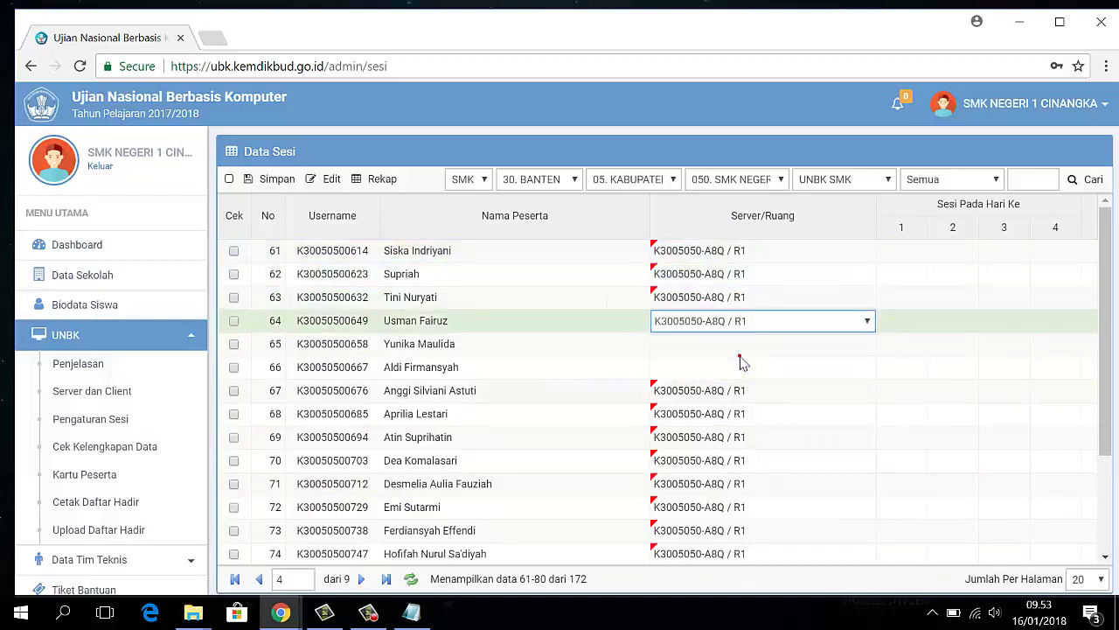
pyautogui.click(739, 344)
pyautogui.click(740, 345)
pyautogui.click(740, 370)
pyautogui.click(736, 366)
pyautogui.click(736, 367)
pyautogui.click(742, 400)
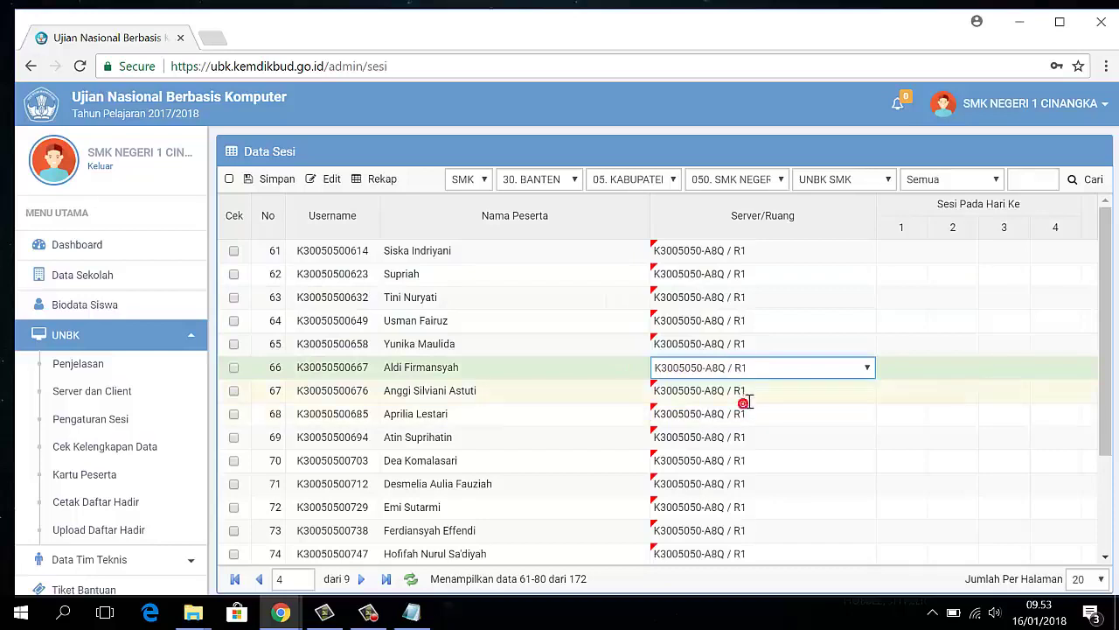
# Assign server/room K3005050-A8Q / R1 to participants number 78 to 80 and save the assignments on page 4
pyautogui.scroll(-3, 742, 429)
pyautogui.click(740, 509)
pyautogui.click(740, 507)
pyautogui.click(734, 538)
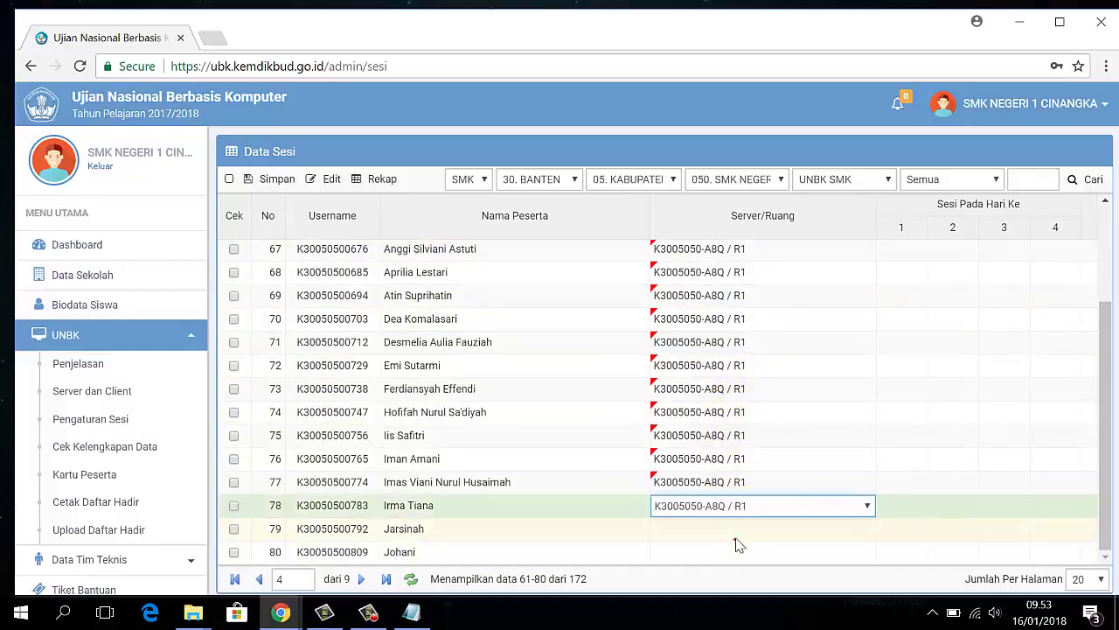
pyautogui.click(734, 532)
pyautogui.click(734, 530)
pyautogui.click(734, 561)
pyautogui.click(732, 560)
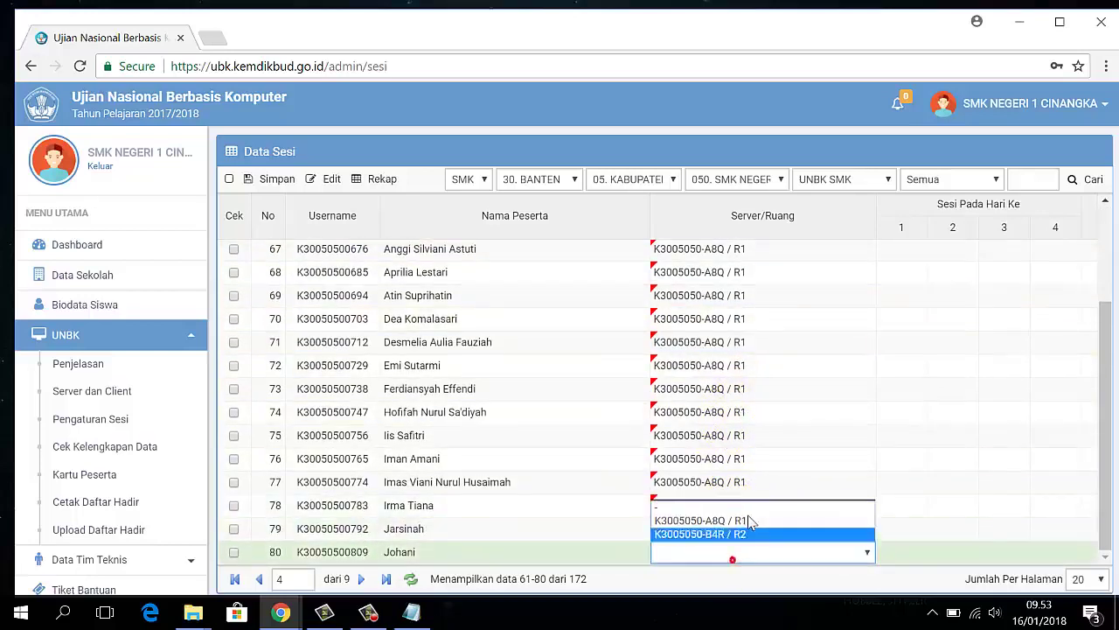
pyautogui.click(735, 517)
pyautogui.click(286, 182)
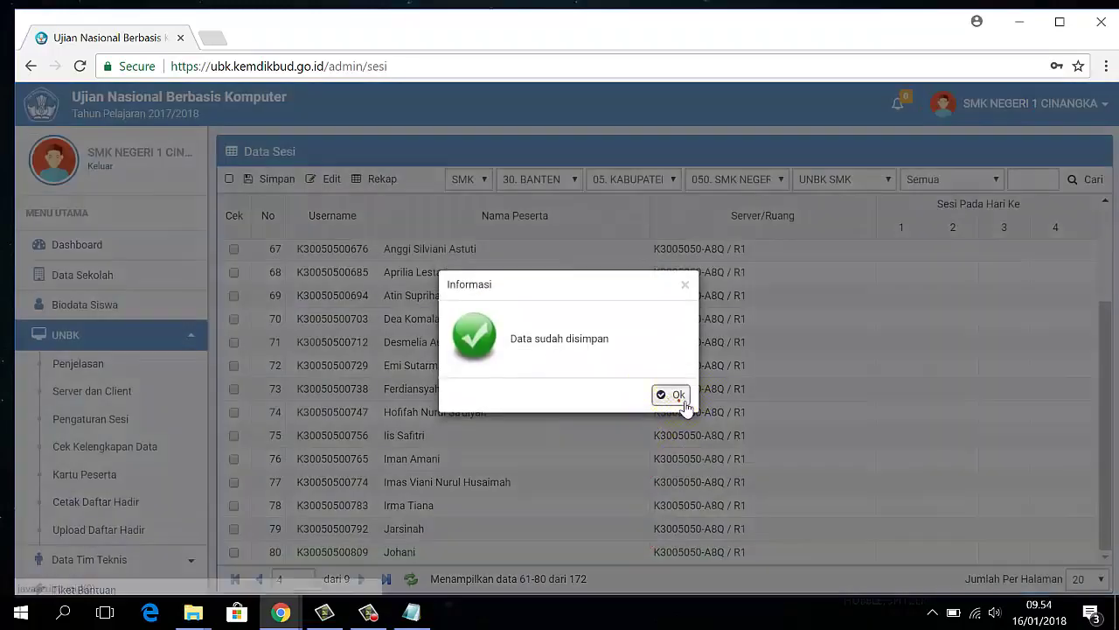
pyautogui.click(679, 400)
# Go to page 5 of the session data and assign server/room K3005050-A8Q / R1 to participants number 81 to 83
pyautogui.click(360, 579)
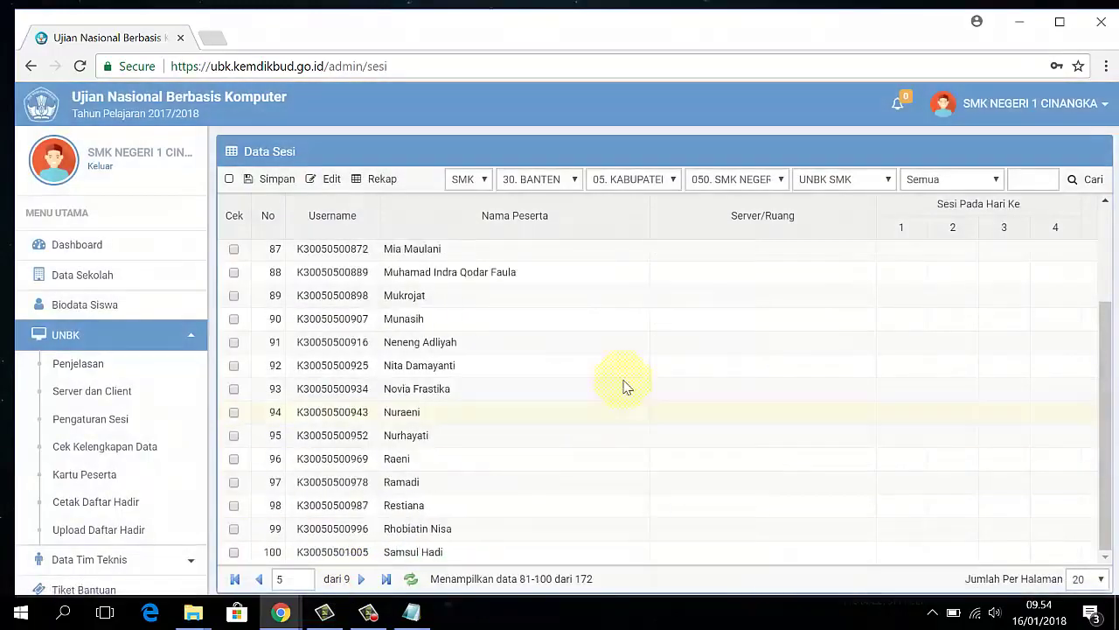
pyautogui.scroll(3, 762, 370)
pyautogui.click(733, 252)
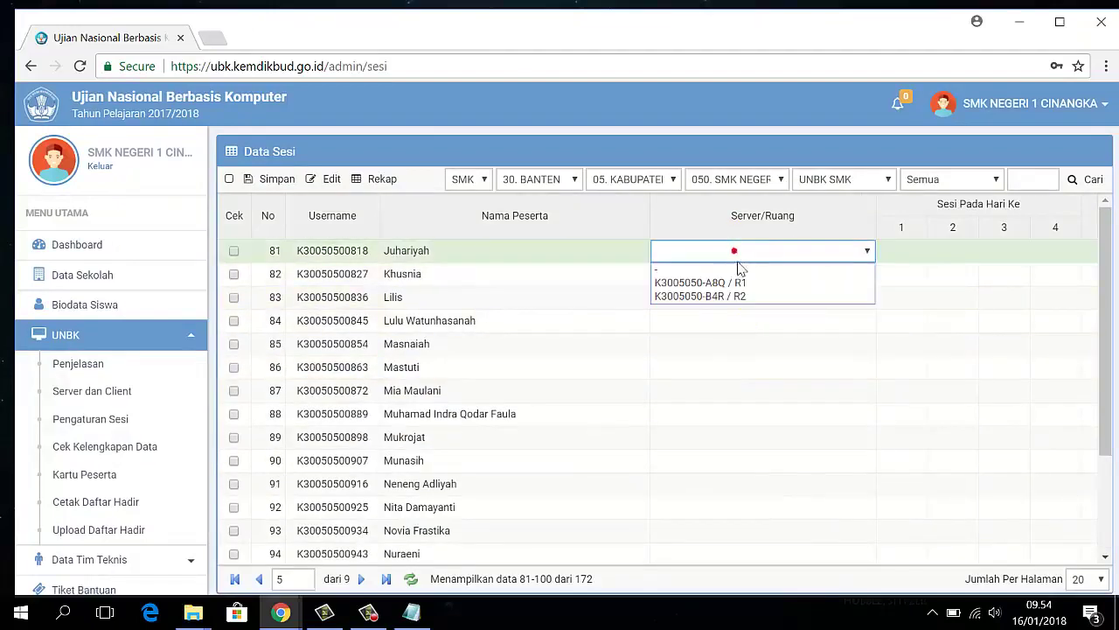
pyautogui.click(739, 282)
pyautogui.click(741, 311)
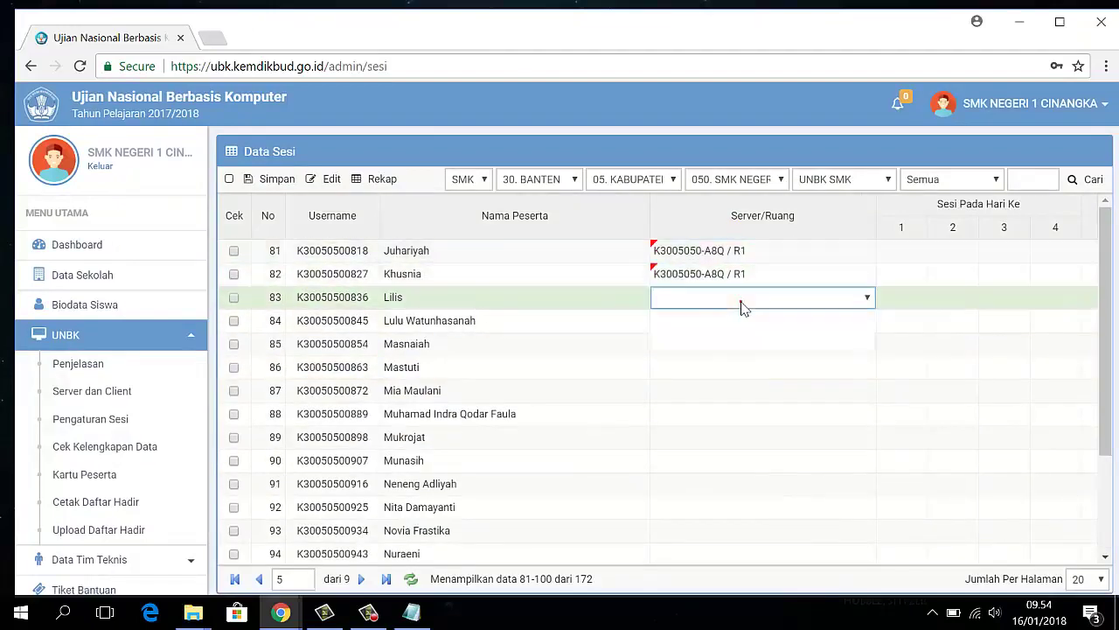
pyautogui.click(742, 300)
pyautogui.click(741, 330)
# Assign server/room K3005050-A8Q / R1 to participants number 84 to 86
pyautogui.click(742, 321)
pyautogui.click(747, 353)
pyautogui.click(748, 349)
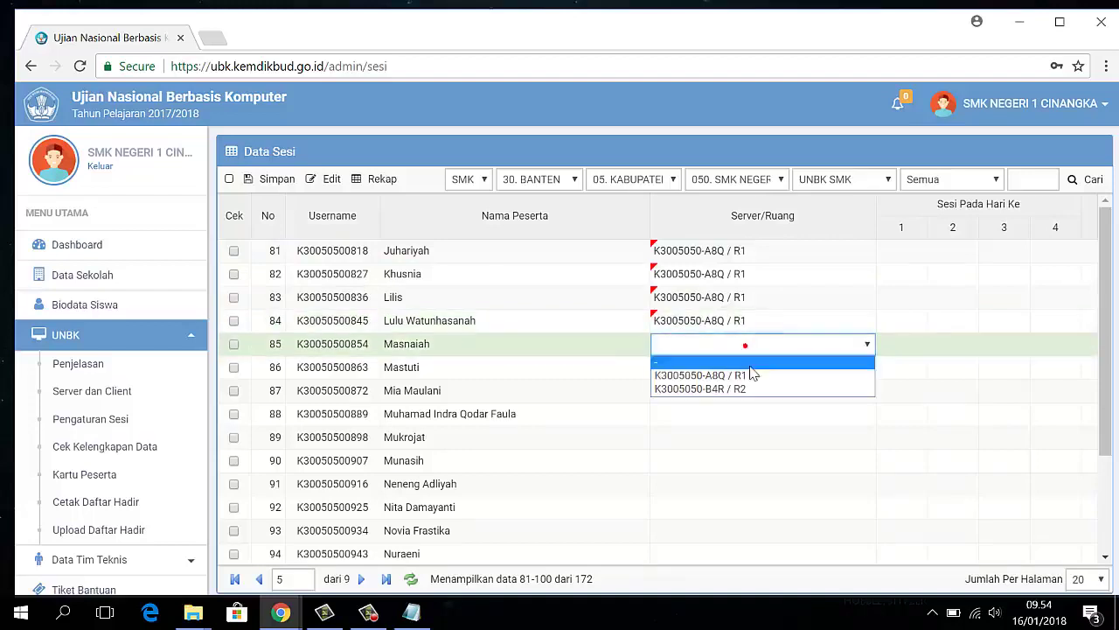
pyautogui.click(754, 371)
pyautogui.click(749, 370)
pyautogui.click(754, 395)
# Assign server/room K3005050-A8Q / R1 to participants number 87 to 89
pyautogui.click(749, 393)
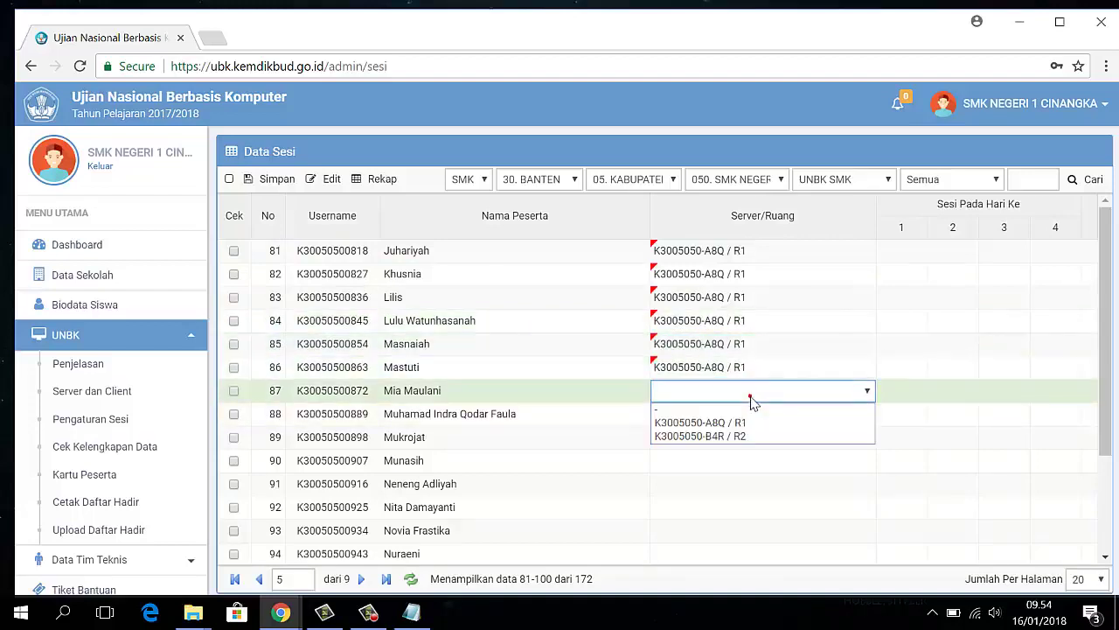
pyautogui.click(754, 418)
pyautogui.click(757, 417)
pyautogui.click(759, 439)
pyautogui.click(759, 440)
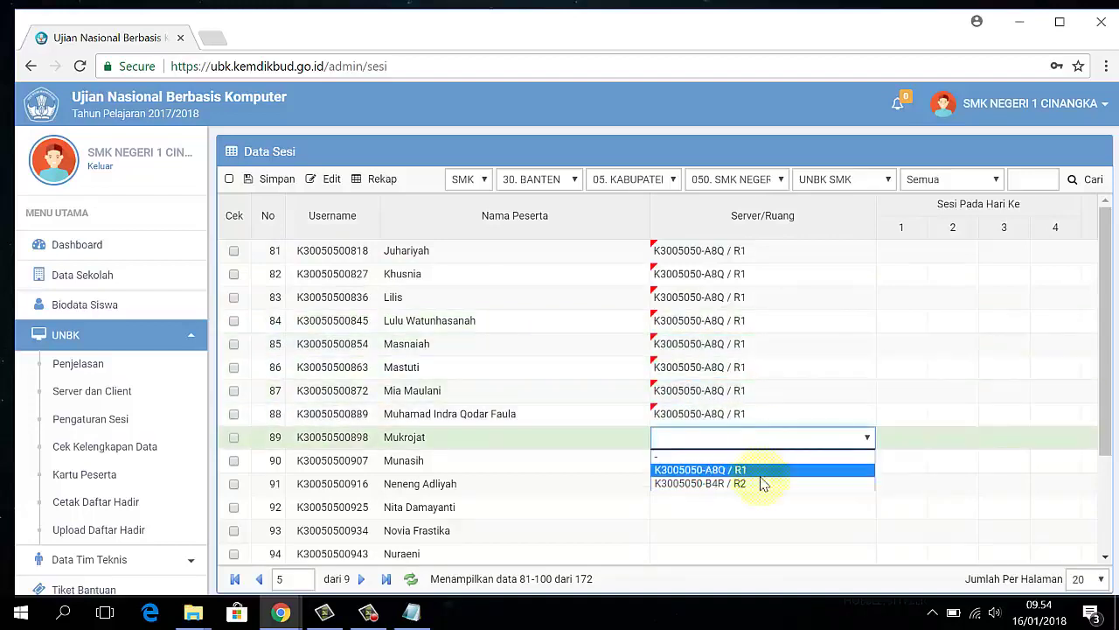
pyautogui.click(759, 468)
# Assign server/room K3005050-A8Q / R1 to participants number 90 and 91
pyautogui.click(759, 463)
pyautogui.click(759, 464)
pyautogui.click(761, 492)
pyautogui.click(761, 486)
pyautogui.click(761, 486)
pyautogui.click(760, 515)
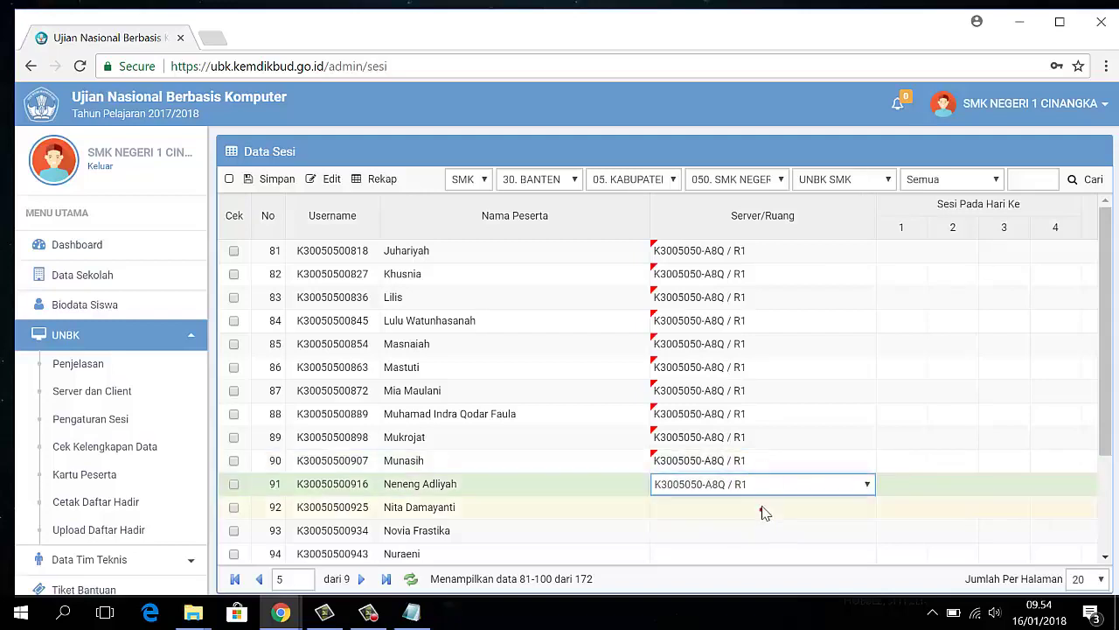
# Assign server/room K3005050-A8Q / R1 to participants number 92 and 93
pyautogui.click(762, 507)
pyautogui.click(762, 507)
pyautogui.click(754, 541)
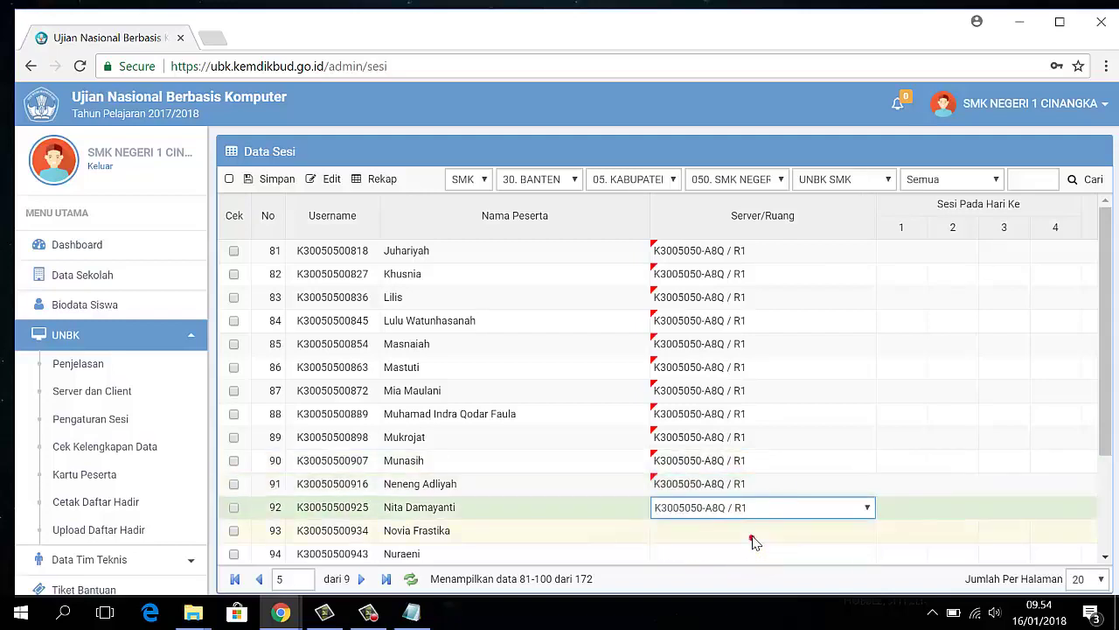
pyautogui.click(753, 528)
pyautogui.click(753, 528)
pyautogui.click(755, 560)
# Assign server/room K3005050-A8Q / R1 to participants number 94 and 95
pyautogui.scroll(-3, 753, 495)
pyautogui.click(756, 411)
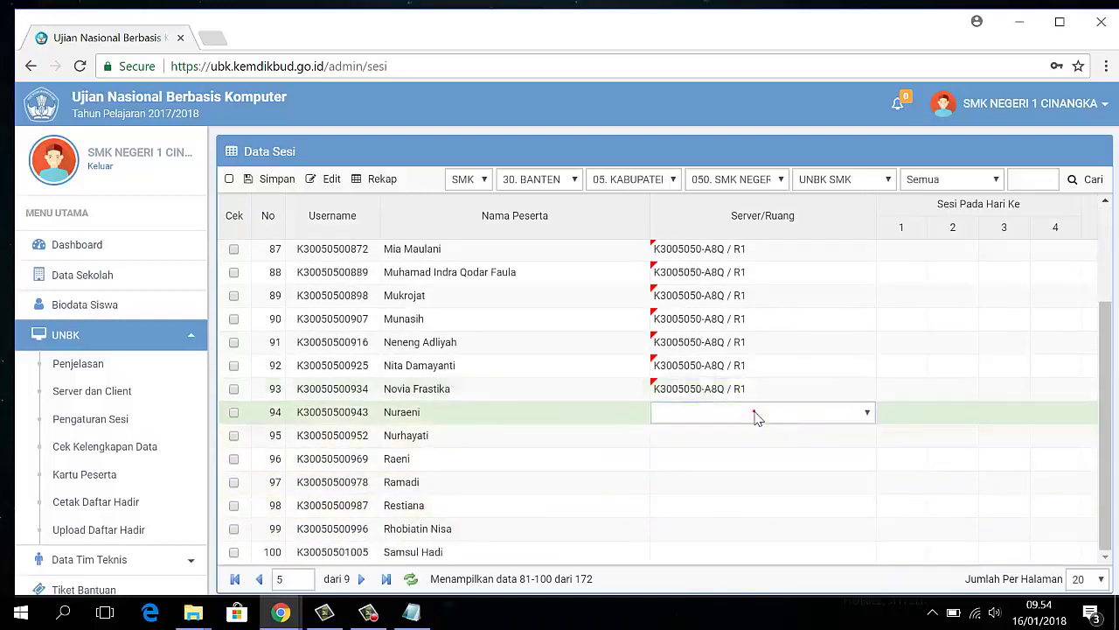
pyautogui.click(755, 412)
pyautogui.click(757, 443)
pyautogui.click(758, 436)
pyautogui.click(757, 435)
pyautogui.click(759, 462)
# Assign server/room K3005050-A8Q / R1 to participants number 96 to 98
pyautogui.click(757, 463)
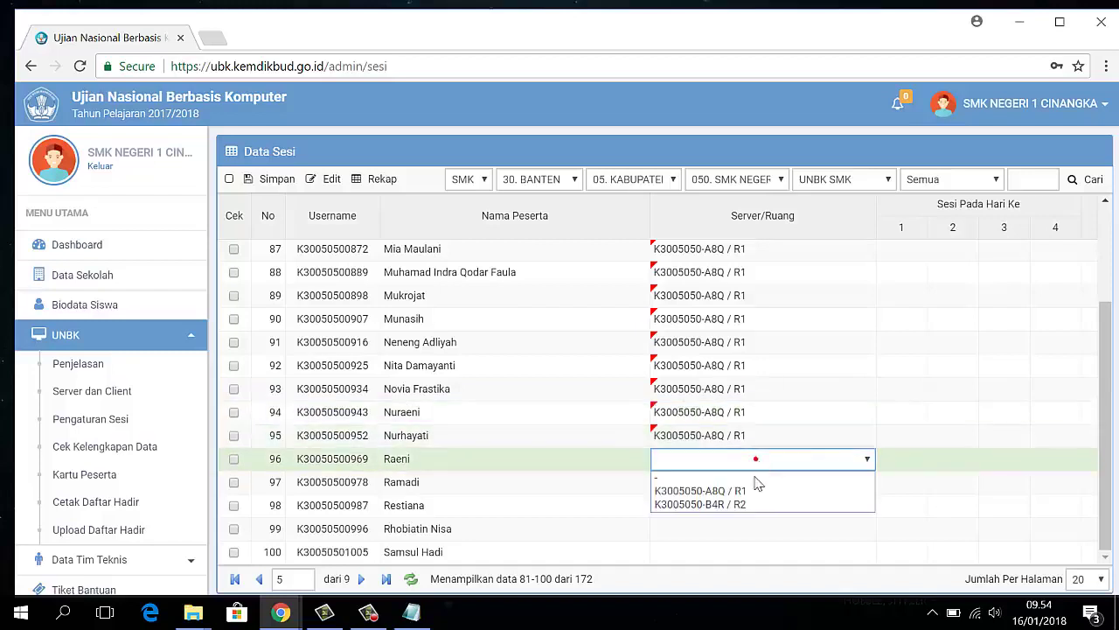
pyautogui.click(754, 483)
pyautogui.click(753, 487)
pyautogui.click(752, 505)
pyautogui.click(753, 506)
pyautogui.click(757, 506)
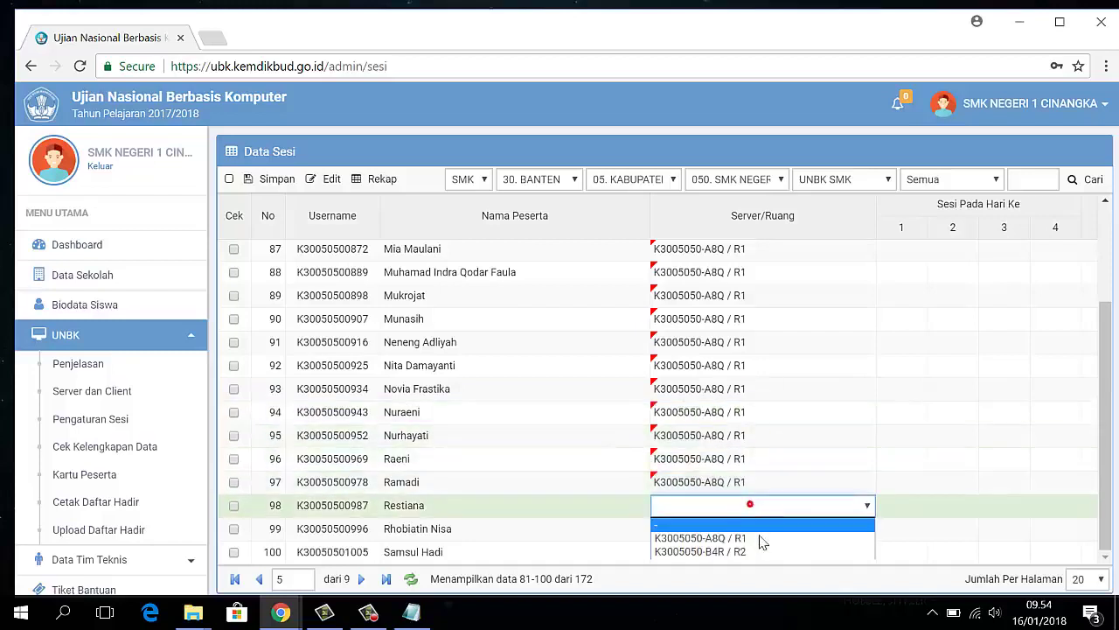
pyautogui.click(759, 529)
# Assign server/room K3005050-A8Q / R1 to participant number 99
pyautogui.click(759, 528)
pyautogui.click(761, 528)
pyautogui.click(757, 552)
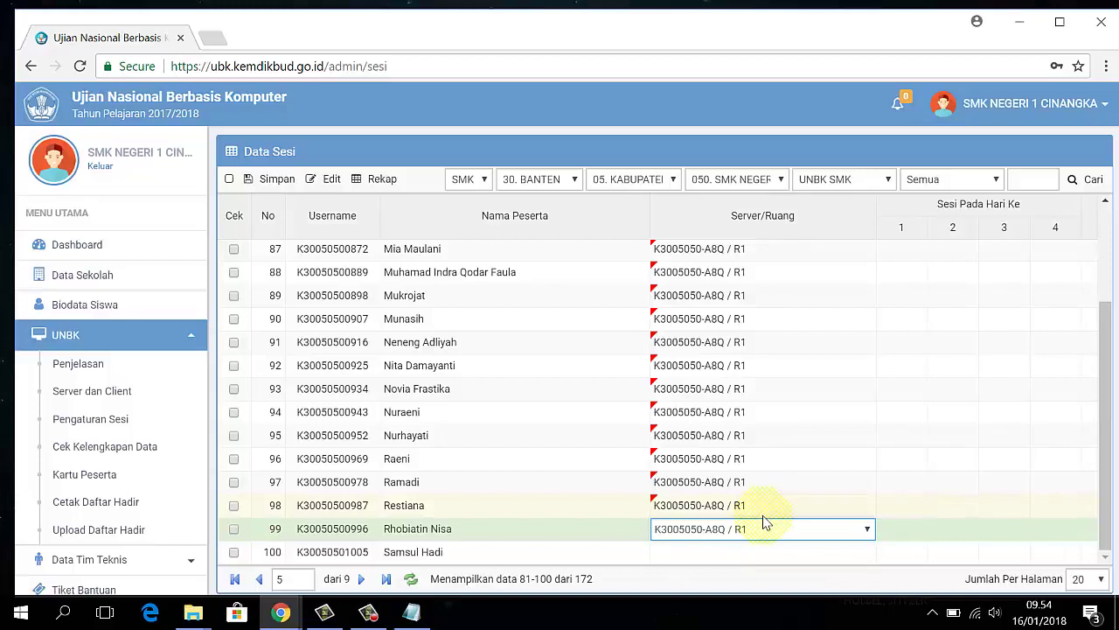
pyautogui.click(767, 508)
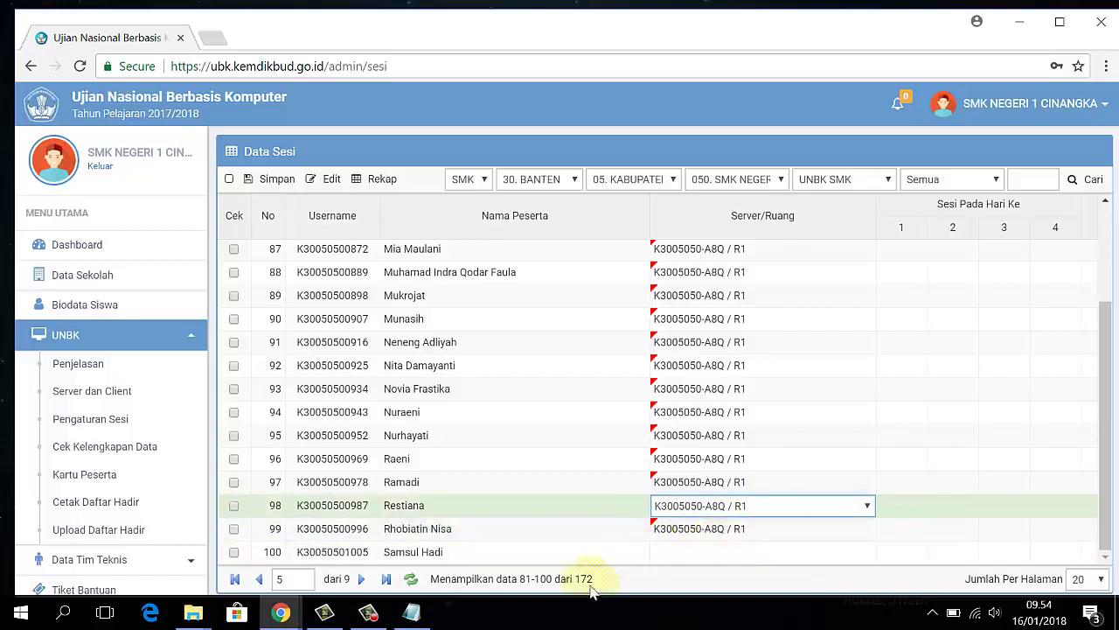
# Following the Notepad plan, assign server/room K3005050-B4R / R2 to participants number 99 and 100 and save page 5
pyautogui.click(411, 612)
pyautogui.click(662, 235)
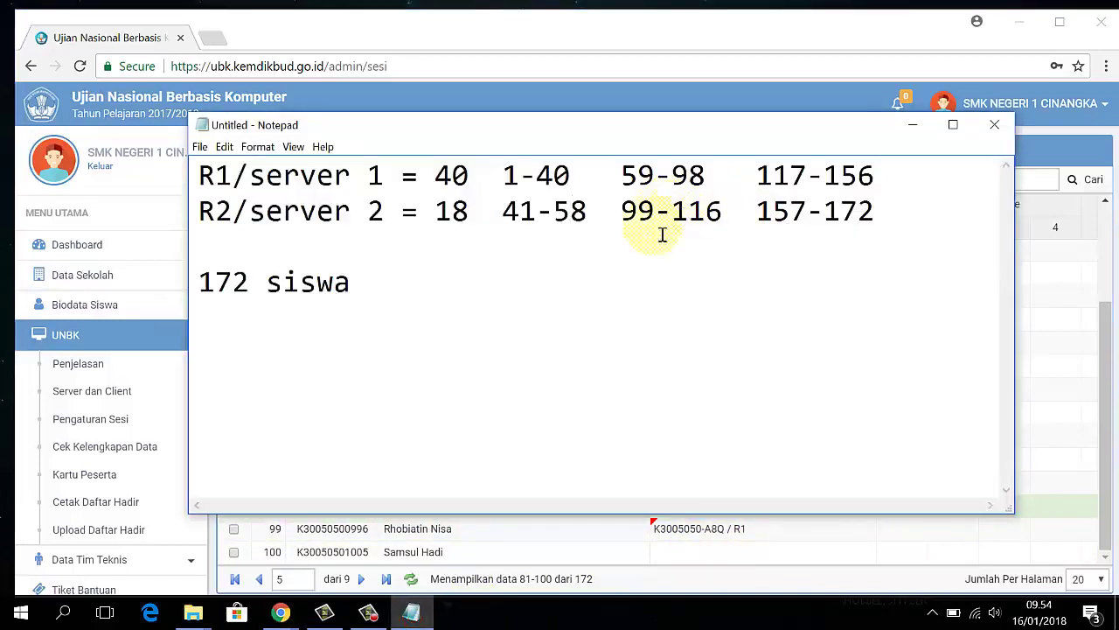
pyautogui.click(775, 528)
pyautogui.click(769, 529)
pyautogui.click(734, 572)
pyautogui.click(276, 179)
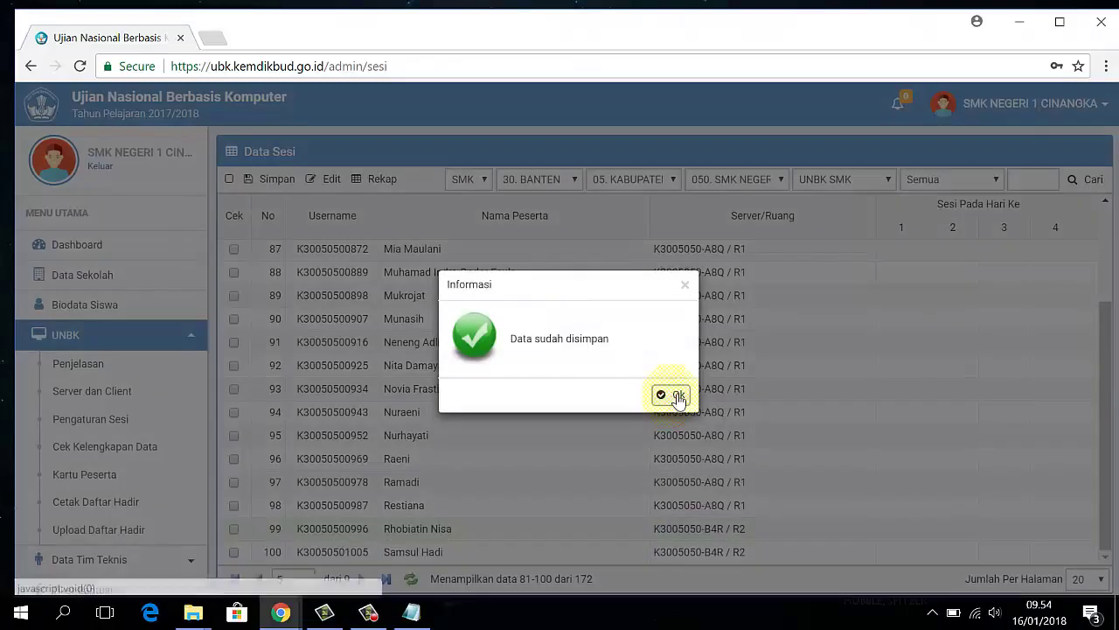
pyautogui.click(670, 395)
# Check the 99-116 range in Notepad and assign server/room K3005050-B4R / R2 to participants number 101 to 116 on page 6
pyautogui.click(411, 612)
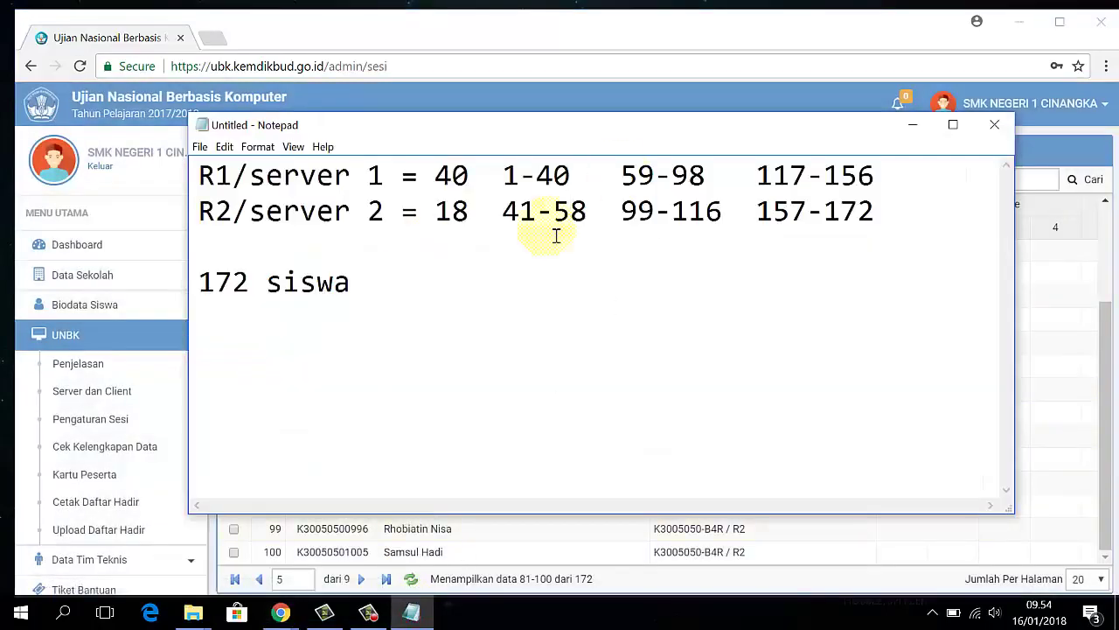
pyautogui.doubleClick(654, 219)
pyautogui.click(729, 257)
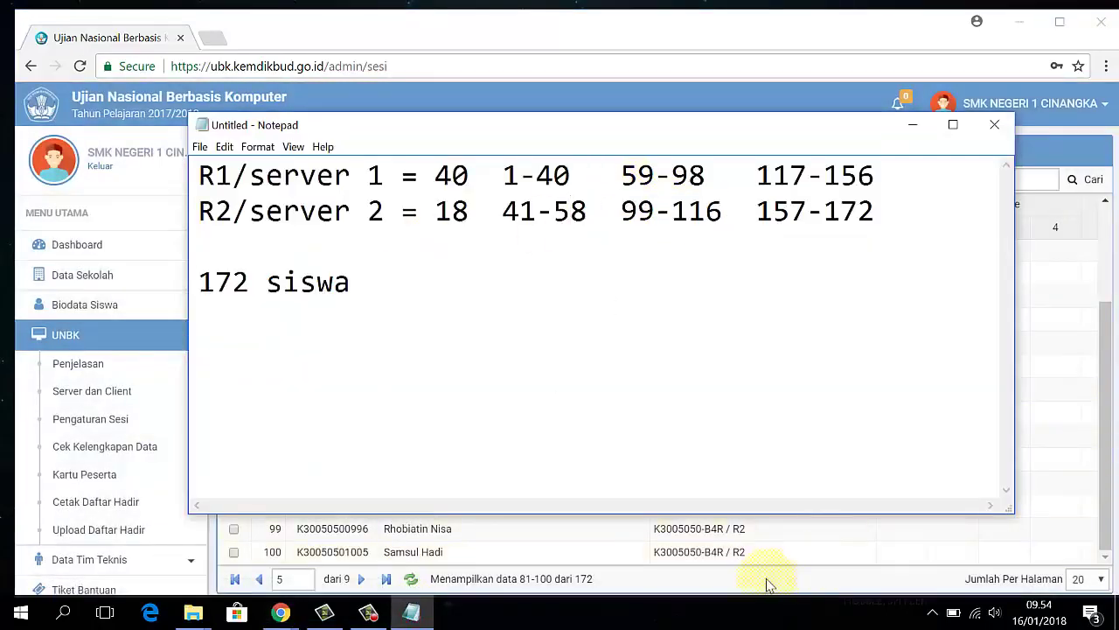
pyautogui.click(766, 552)
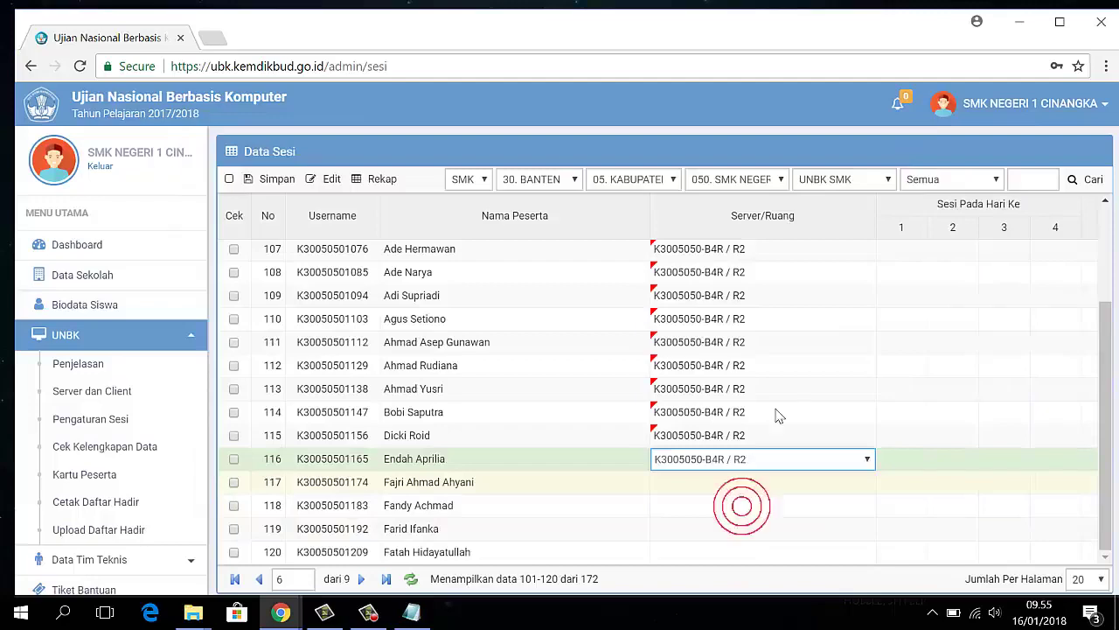
# Check the next R1 range in Notepad and assign server/room K3005050-A8Q / R1 to participants number 117 and 118
pyautogui.click(409, 613)
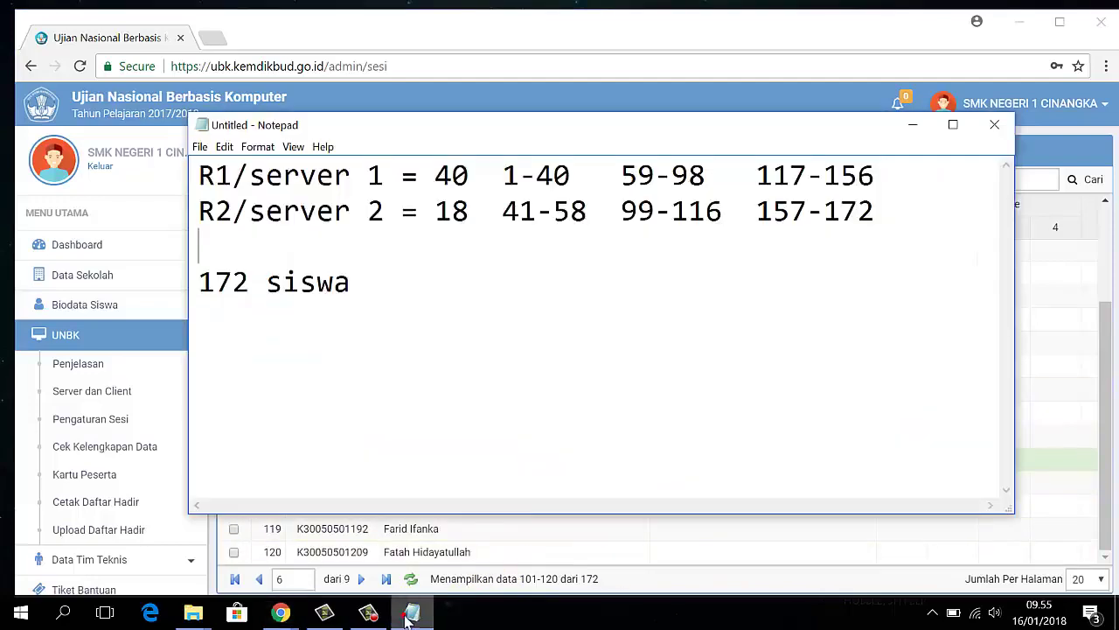
pyautogui.click(837, 305)
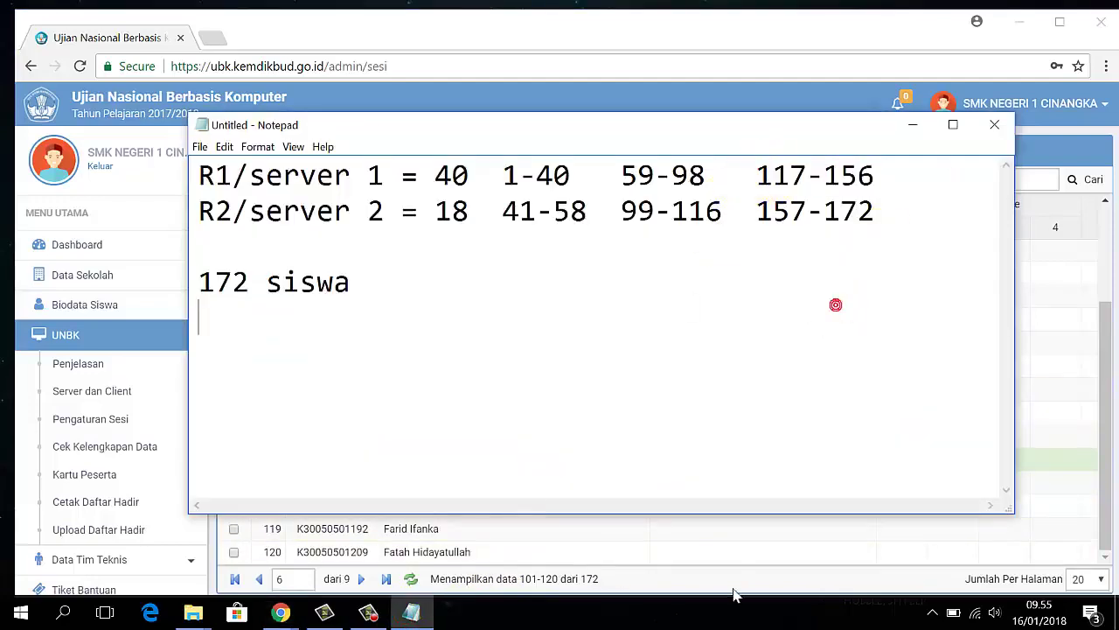
pyautogui.click(737, 532)
pyautogui.click(759, 490)
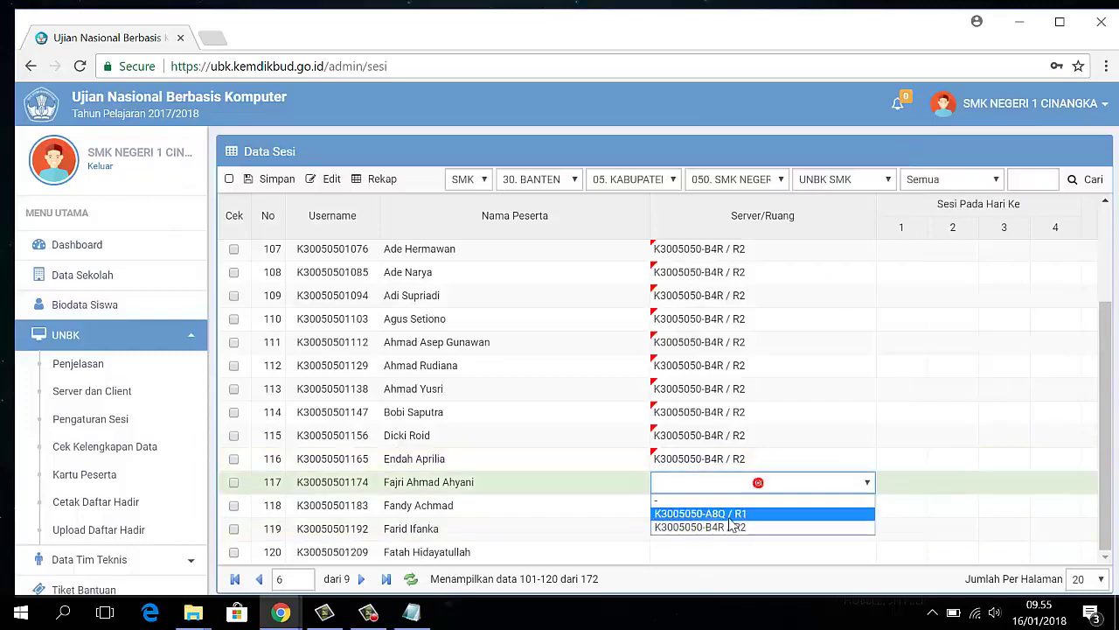
pyautogui.click(729, 514)
pyautogui.click(737, 508)
pyautogui.click(733, 533)
# Assign server/room K3005050-A8Q / R1 to participants number 119 and 120 and save the assignments on page 6
pyautogui.click(733, 530)
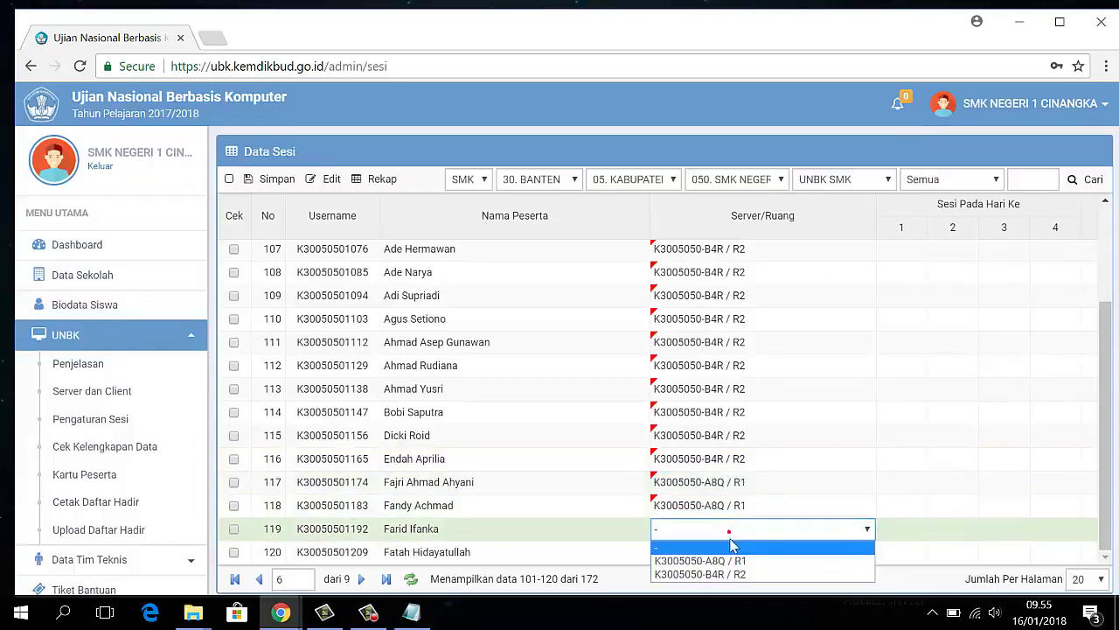
pyautogui.click(733, 546)
pyautogui.click(734, 551)
pyautogui.click(732, 520)
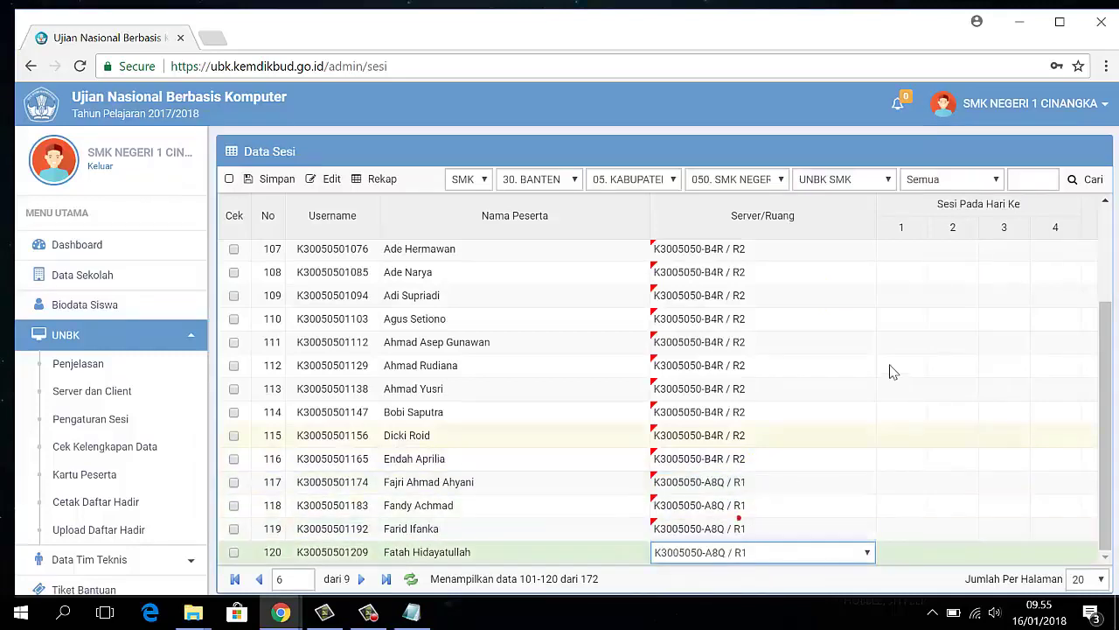
pyautogui.click(294, 186)
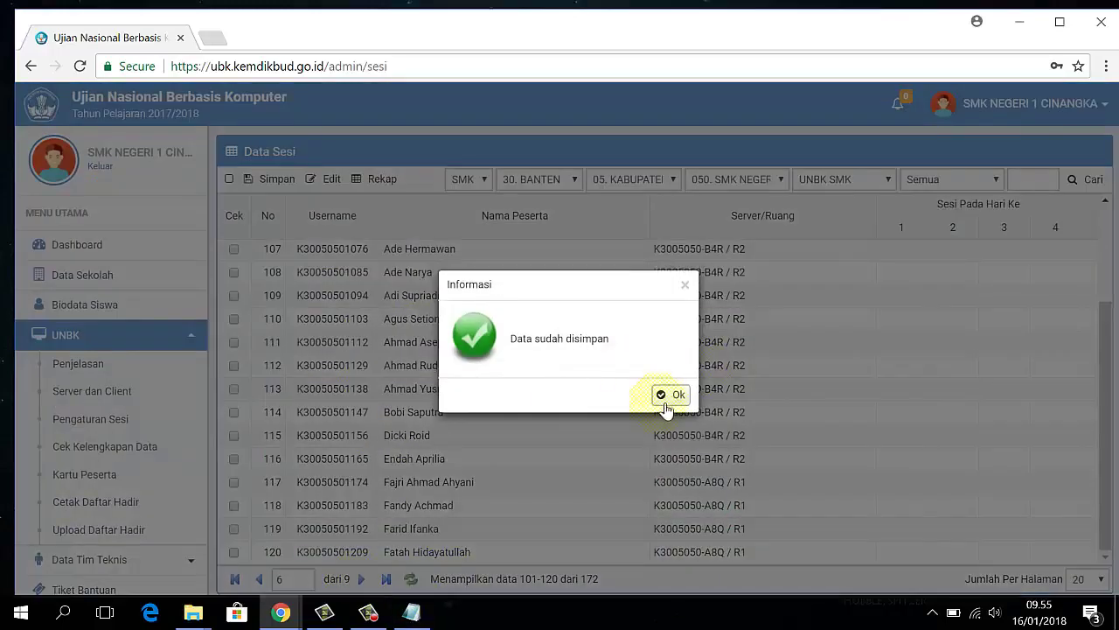
pyautogui.click(667, 397)
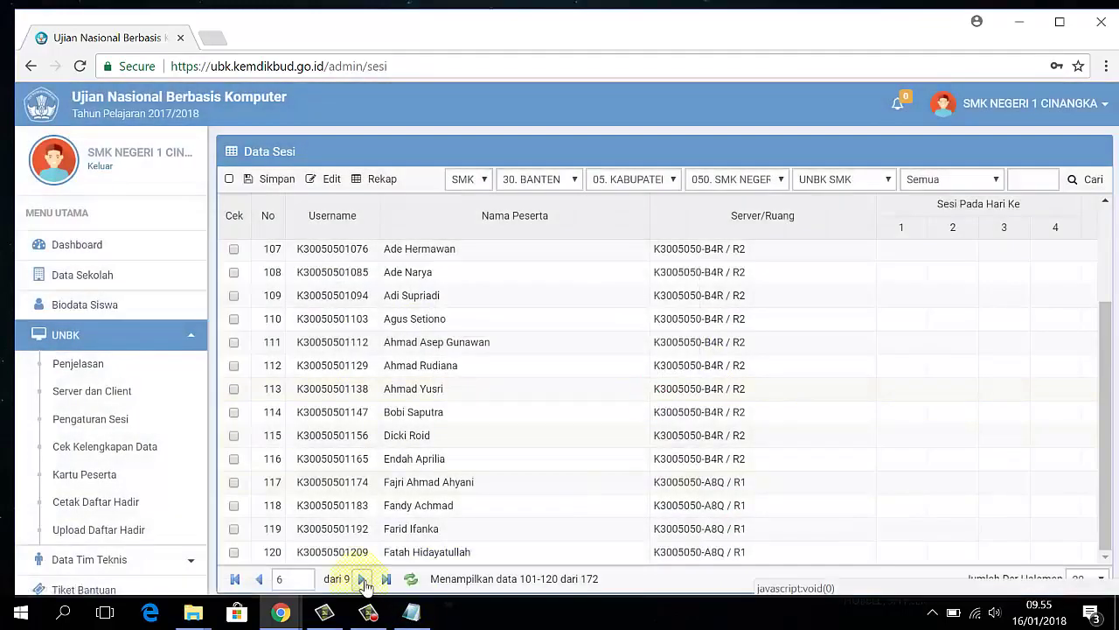
# On page 7, assign server/room K3005050-A8Q / R1 to participants number 121 to 140 following the Notepad plan, and save
pyautogui.click(361, 579)
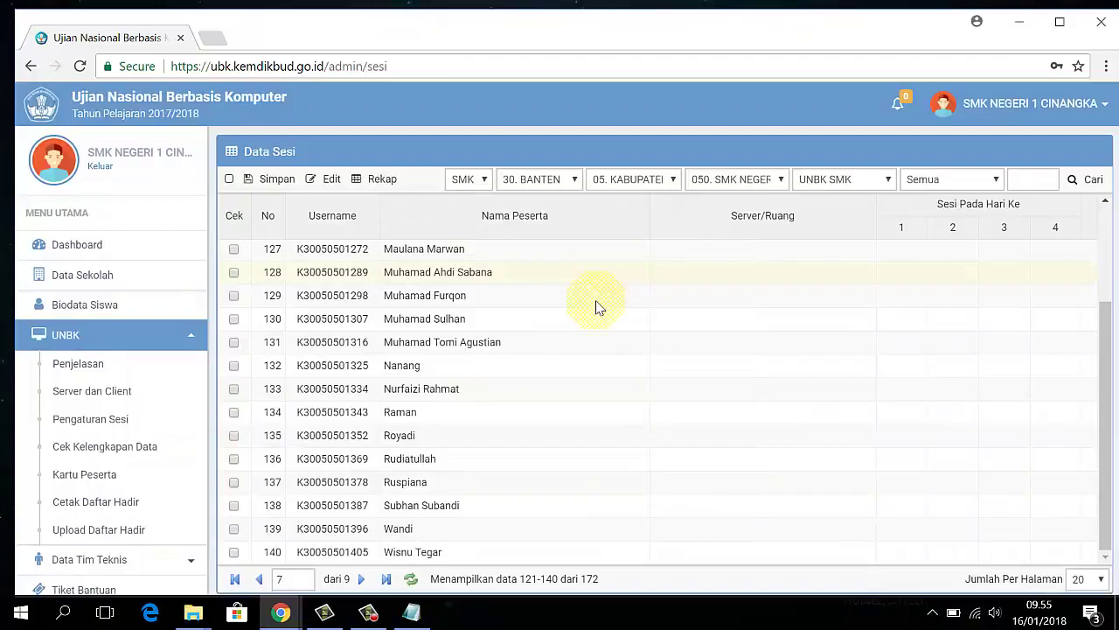
pyautogui.click(413, 614)
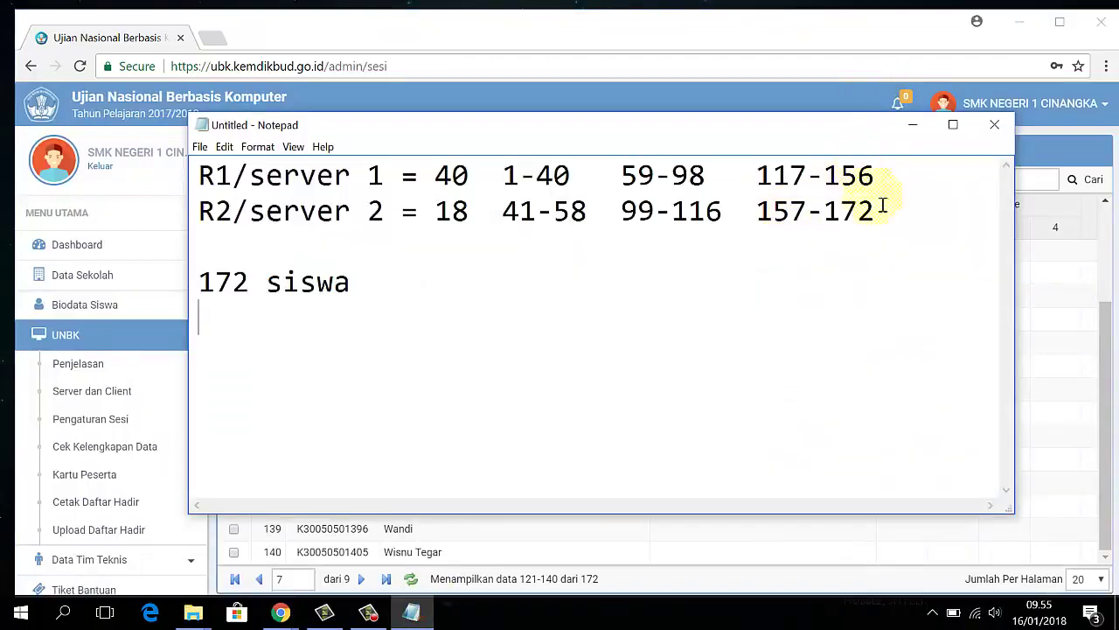
pyautogui.click(1062, 323)
pyautogui.scroll(3, 639, 387)
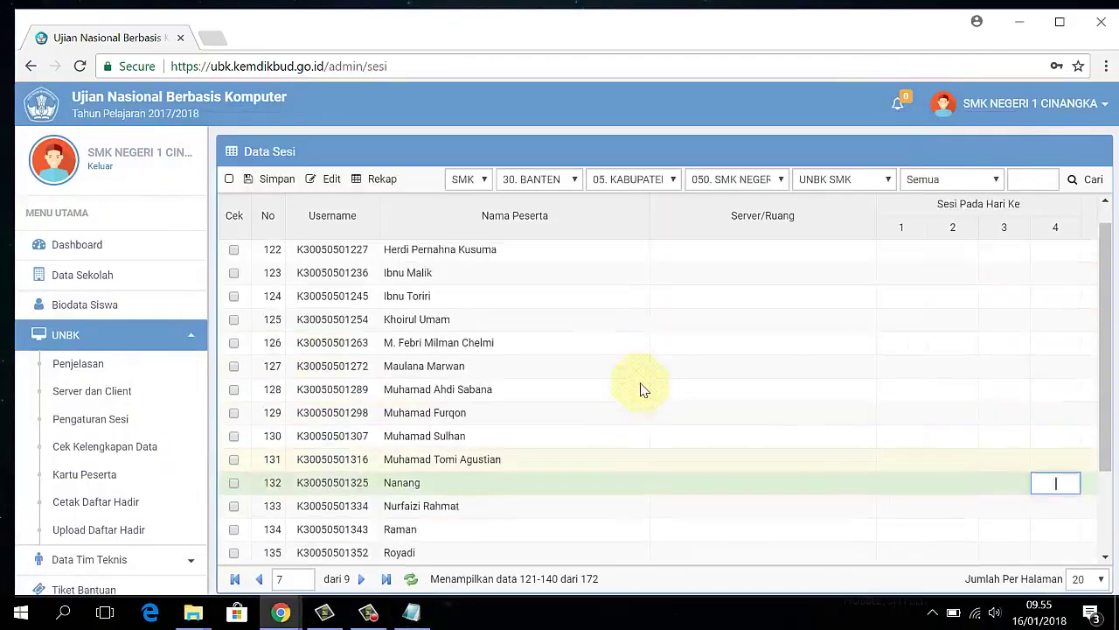
pyautogui.click(817, 255)
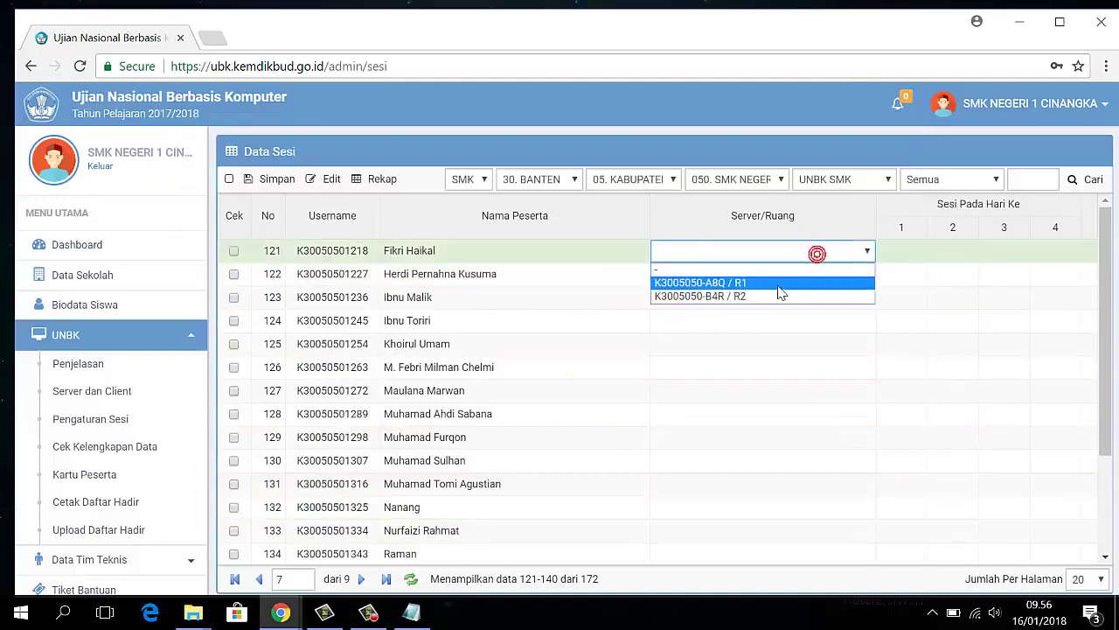
pyautogui.click(778, 283)
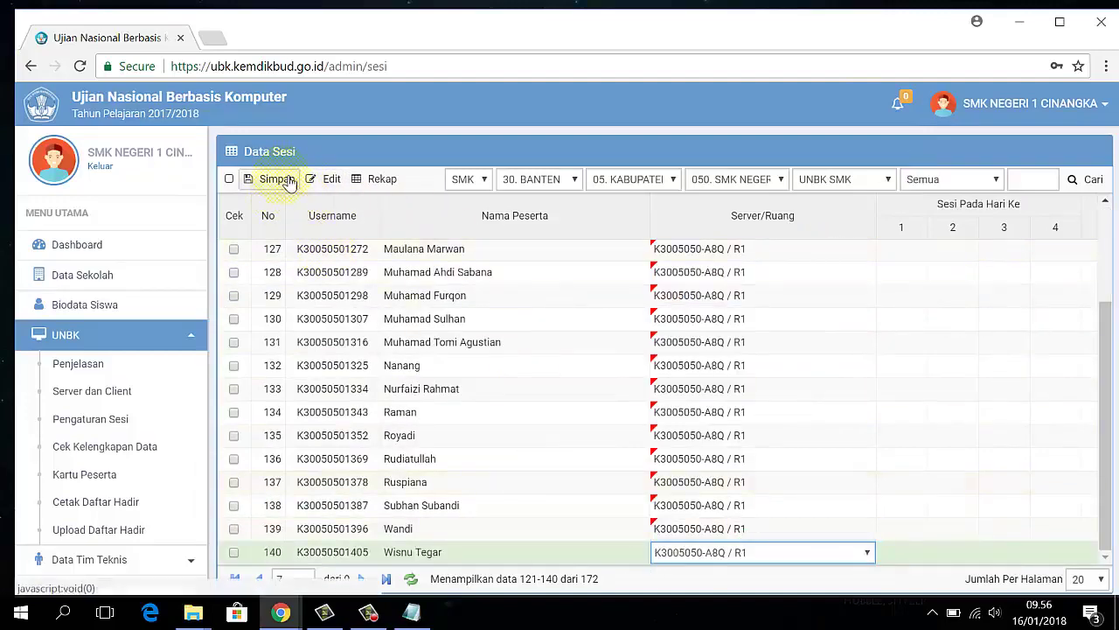
pyautogui.click(278, 179)
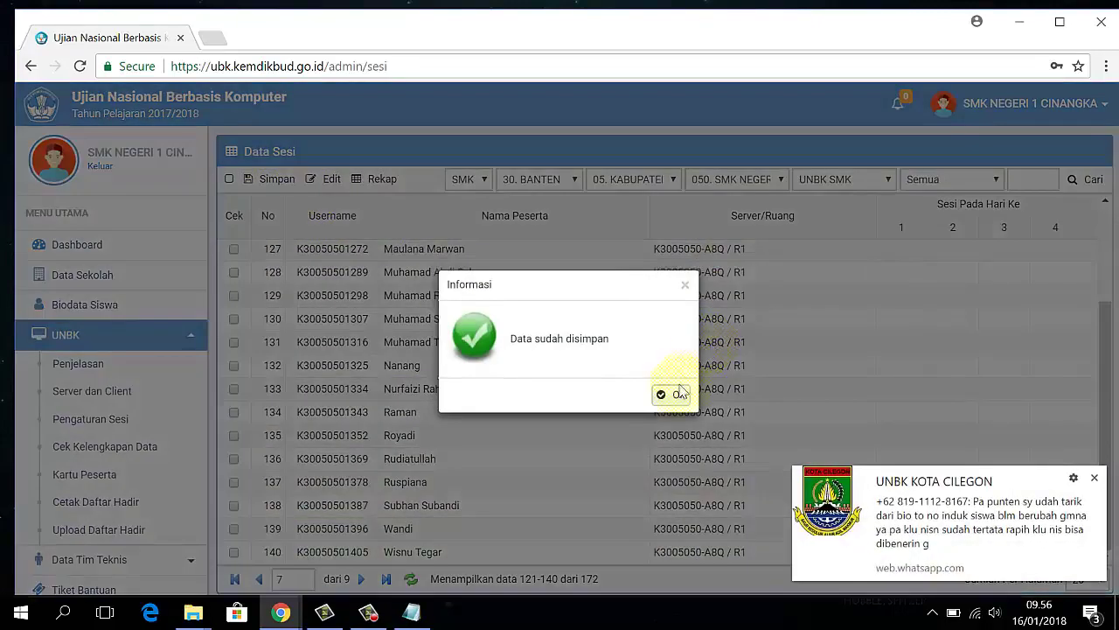
pyautogui.click(671, 384)
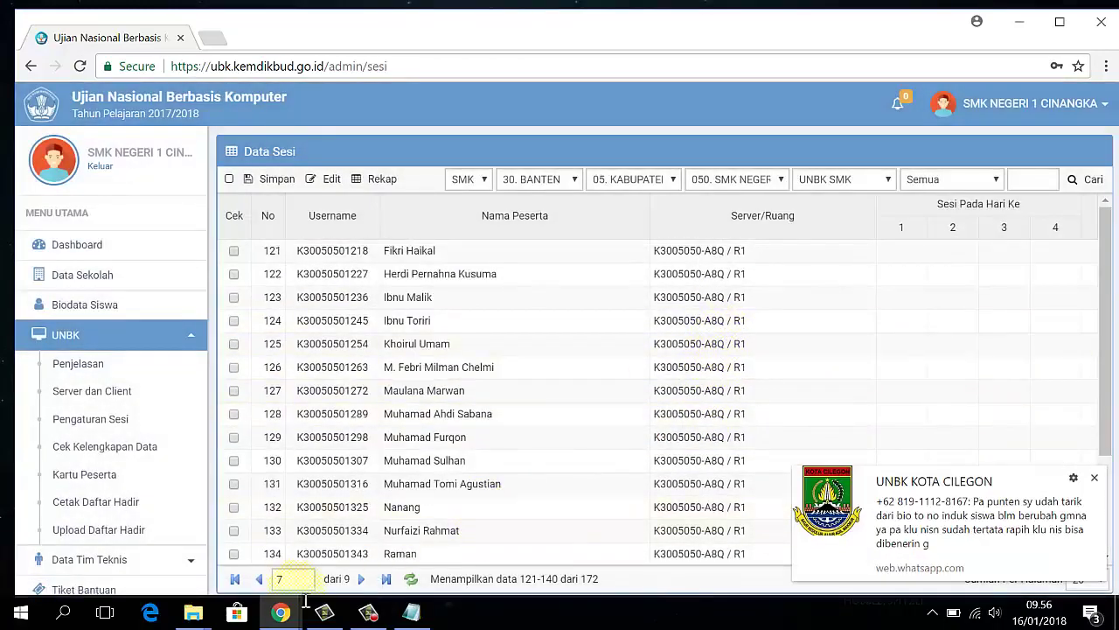
# Go to page 8 and assign server/room K3005050-A8Q / R1 to participants number 141 to 156
pyautogui.click(361, 579)
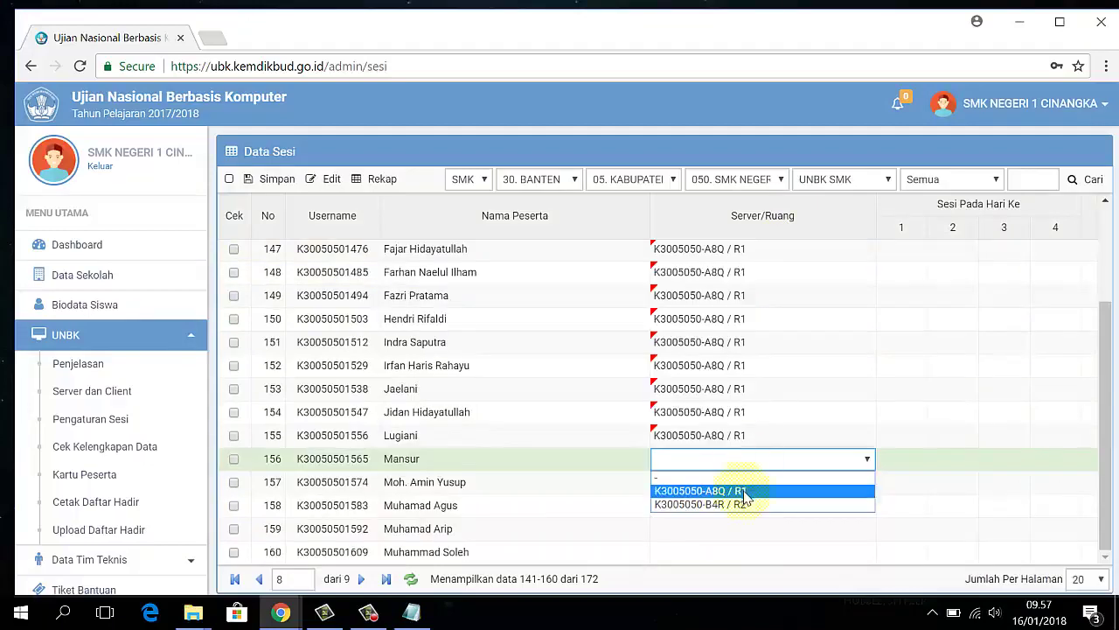
pyautogui.click(743, 490)
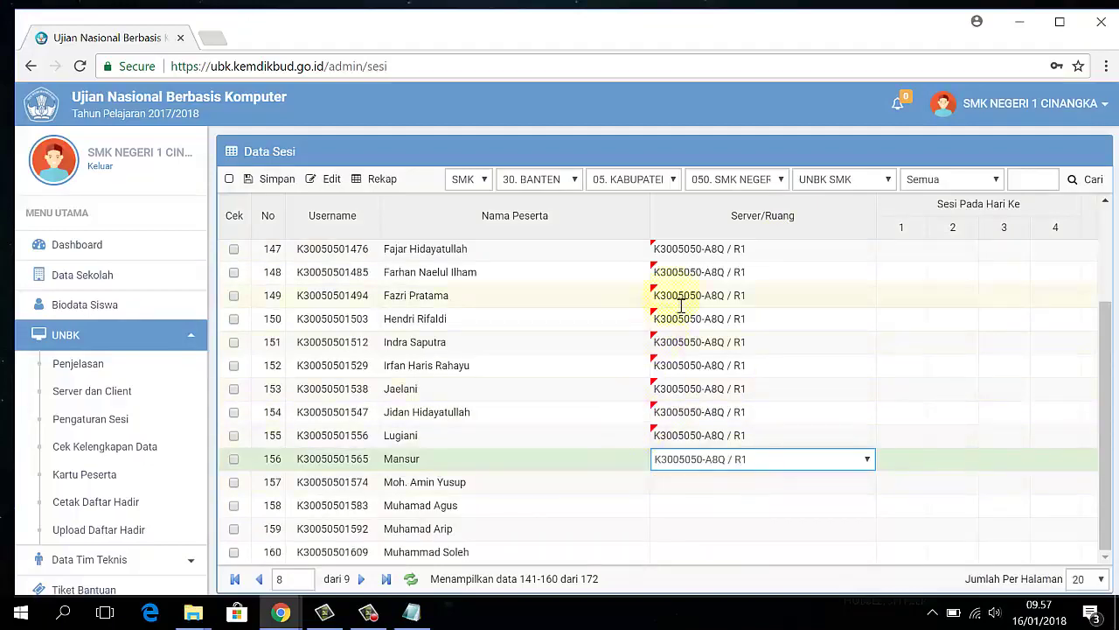
pyautogui.click(709, 229)
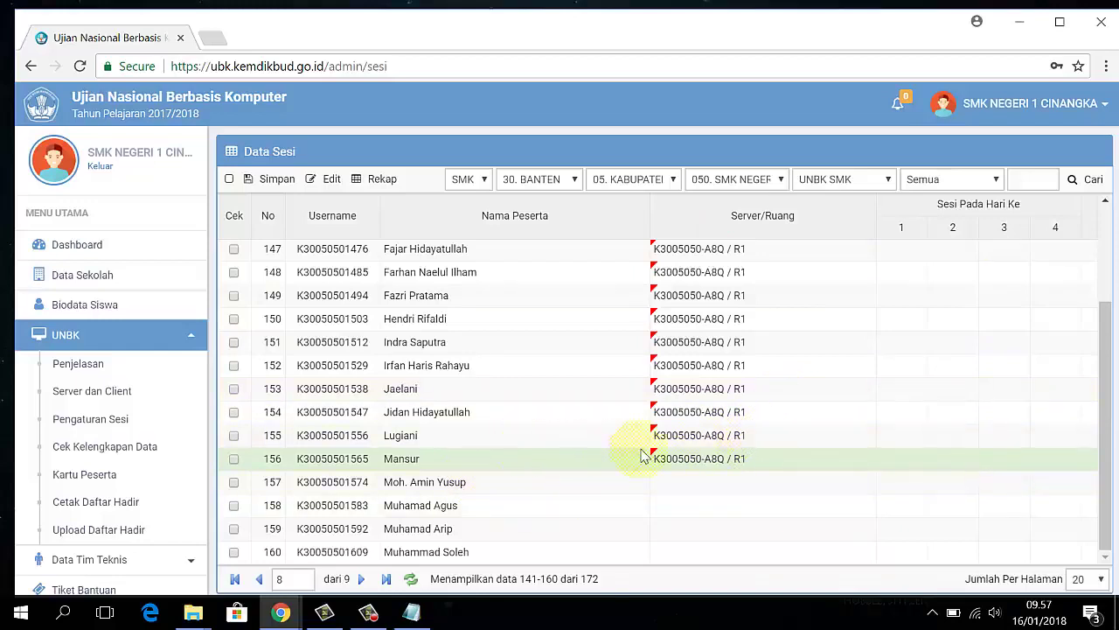
# Check the last R2 range in Notepad, then assign server/room K3005050-B4R / R2 to participants number 157 to 160 and save page 8
pyautogui.click(423, 605)
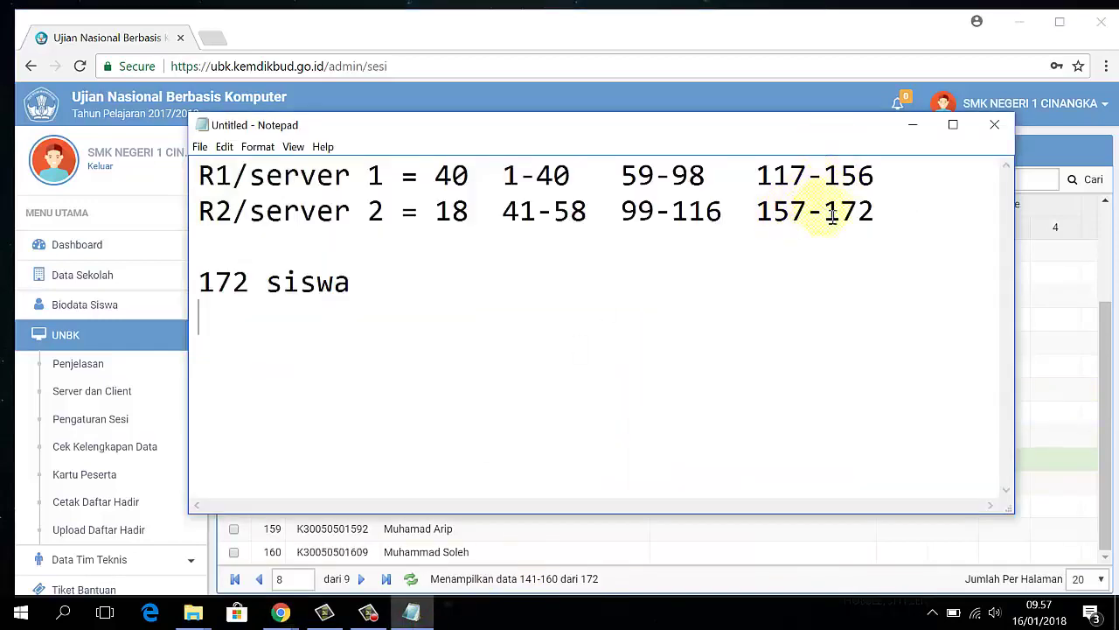
pyautogui.click(707, 531)
pyautogui.click(714, 485)
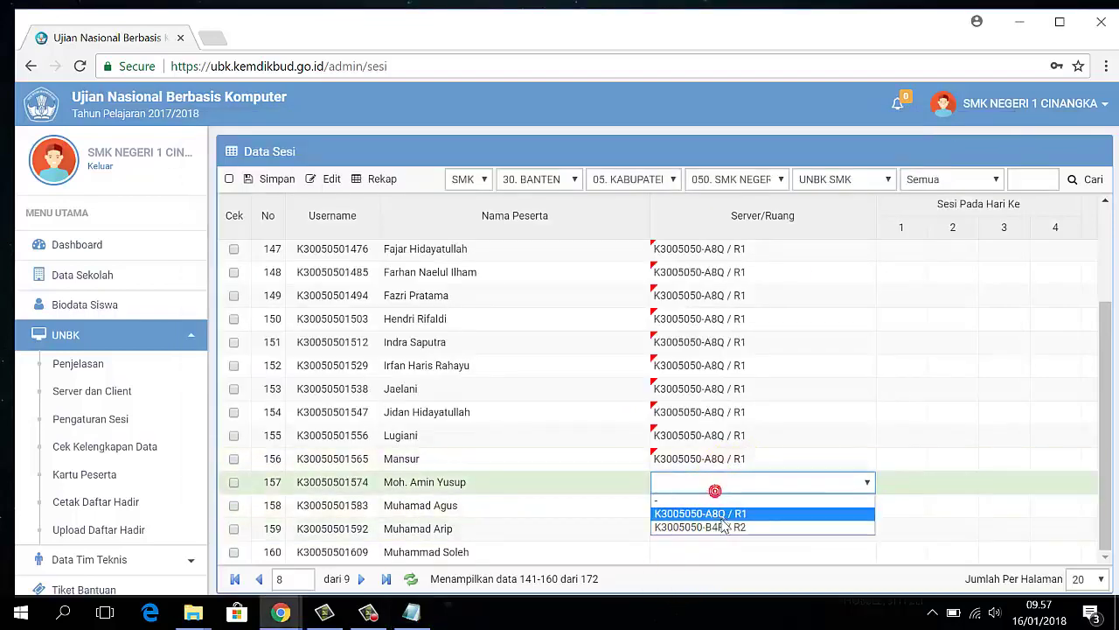
pyautogui.click(727, 526)
pyautogui.click(732, 518)
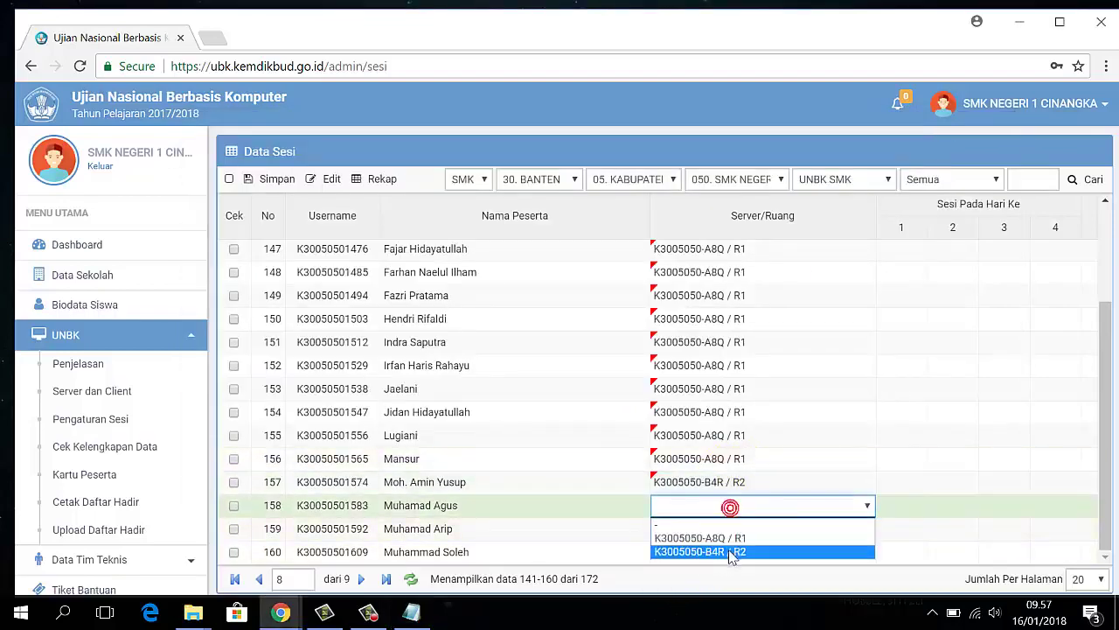
pyautogui.click(729, 551)
pyautogui.click(729, 531)
pyautogui.click(729, 574)
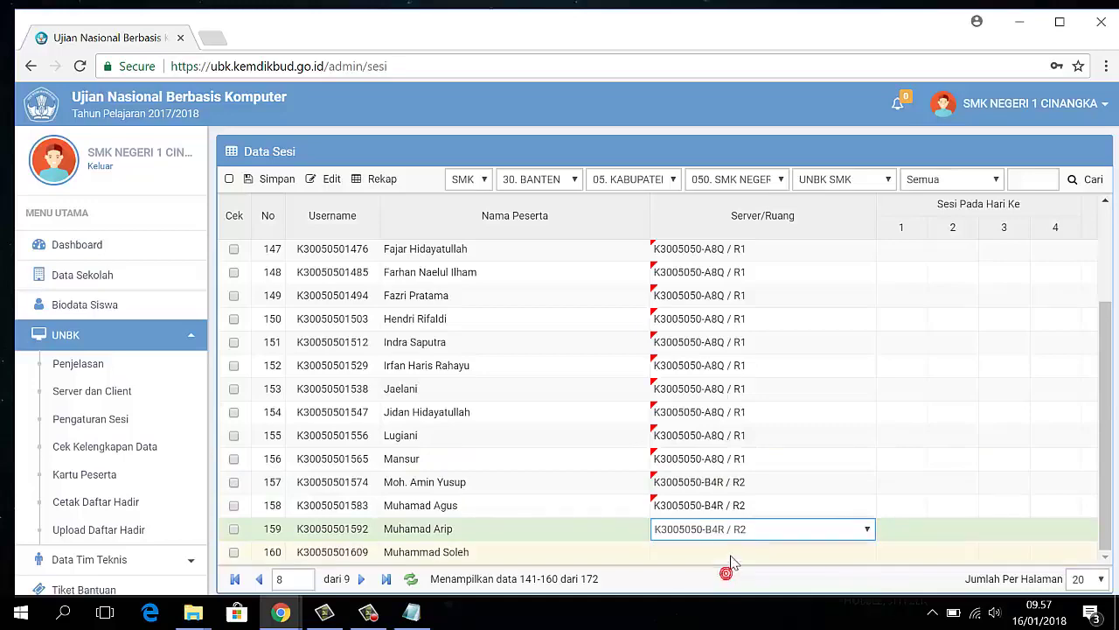
pyautogui.click(733, 554)
pyautogui.click(736, 533)
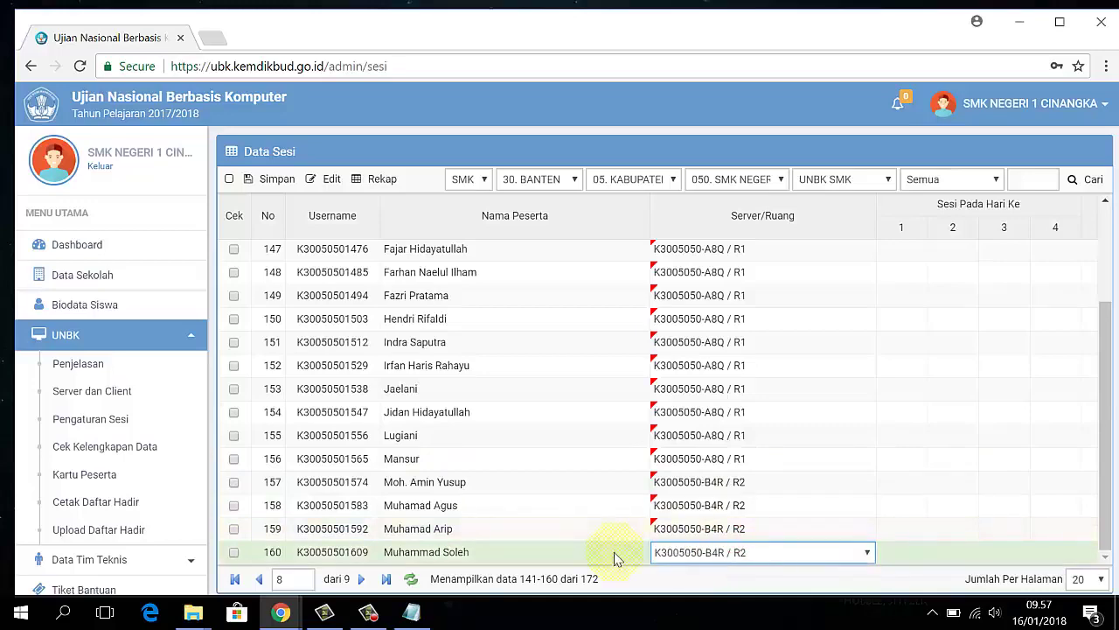
pyautogui.click(277, 180)
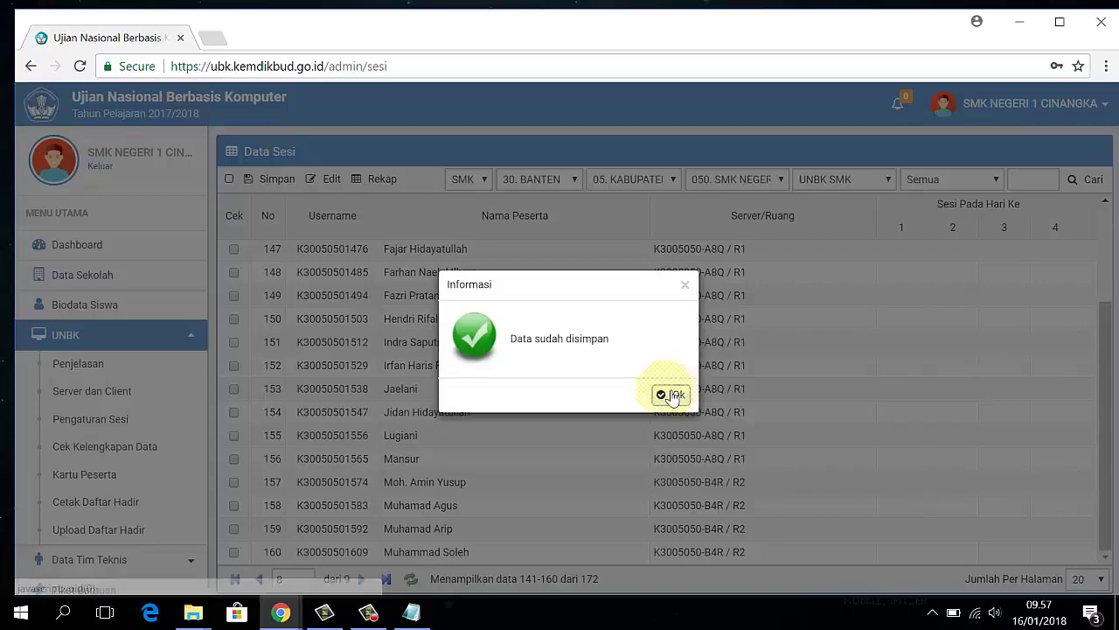
pyautogui.click(671, 396)
# Go to page 9, assign server/room K3005050-B4R / R2 to participants number 161 to 172, and save
pyautogui.scroll(2, 775, 455)
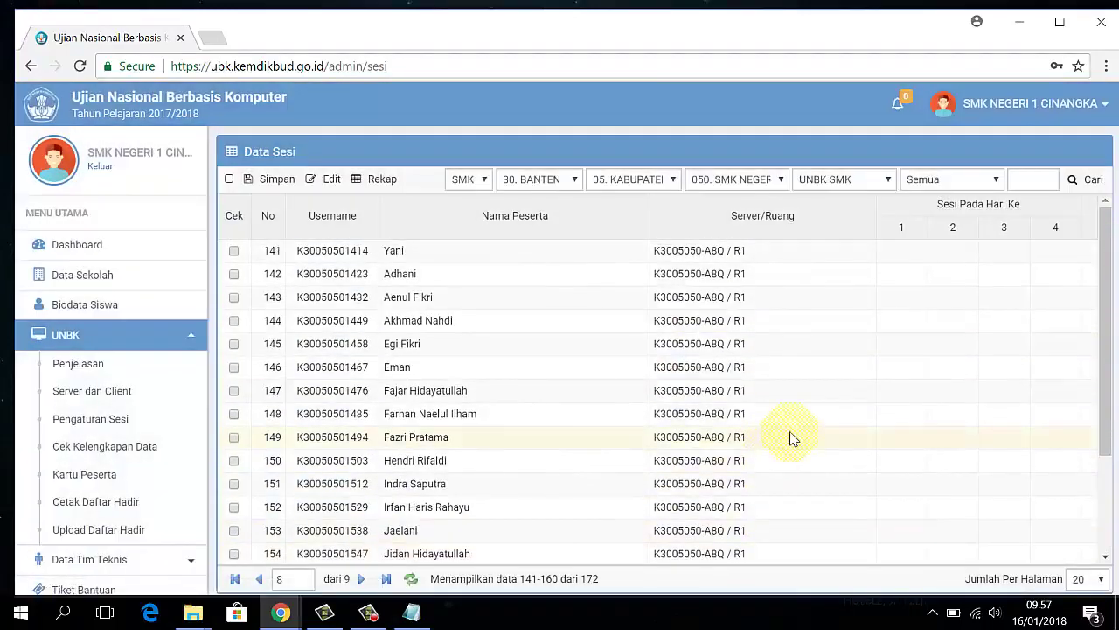
pyautogui.scroll(-2, 510, 374)
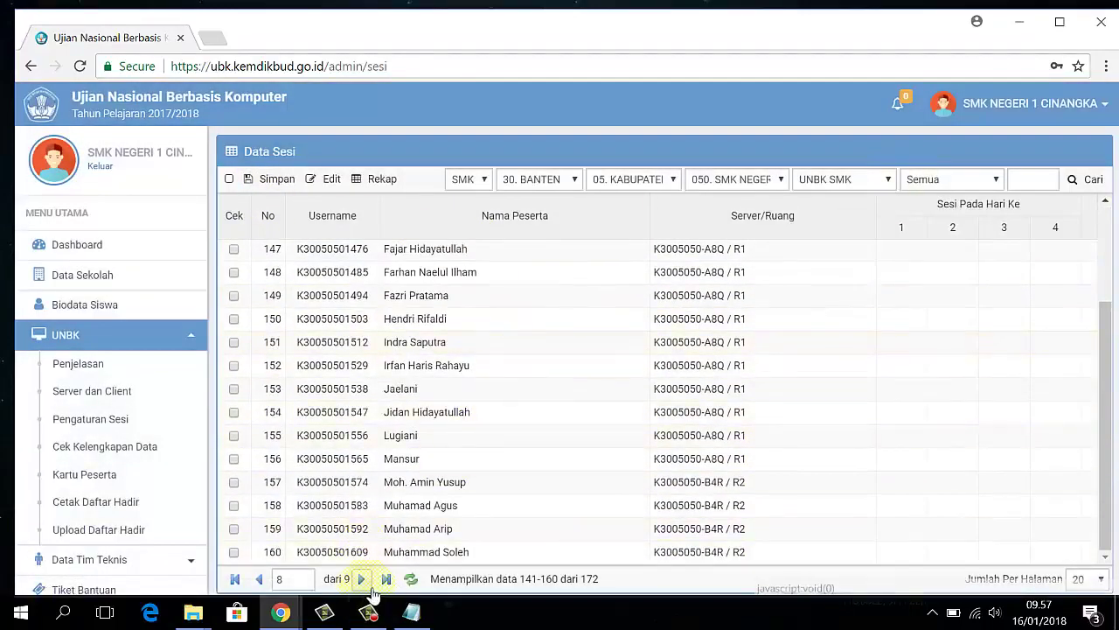
pyautogui.click(361, 579)
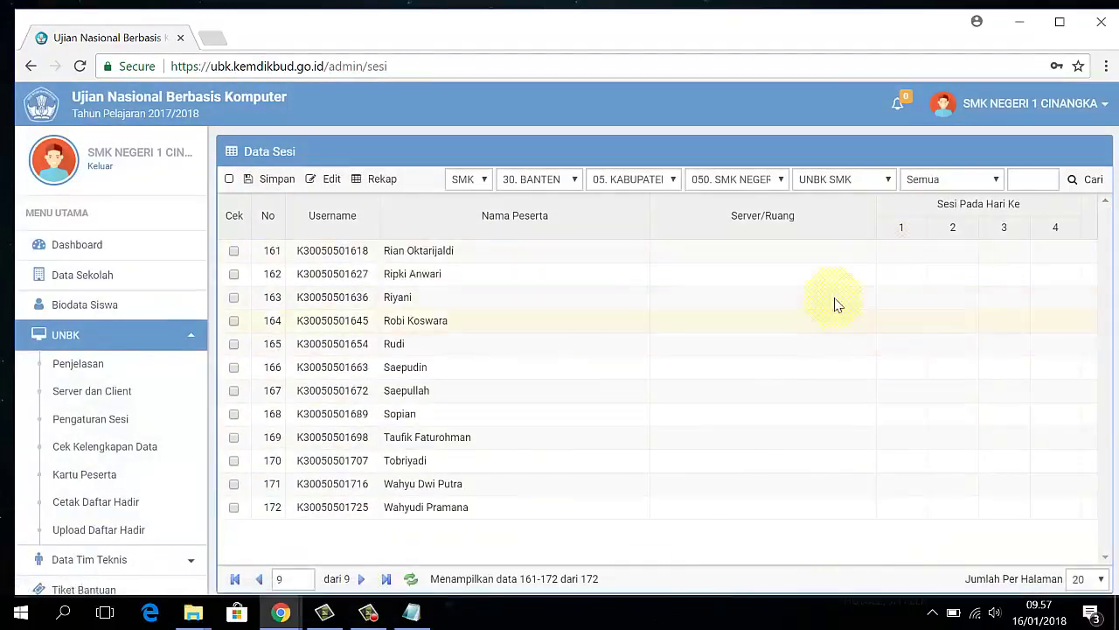
pyautogui.click(825, 252)
pyautogui.click(819, 253)
pyautogui.click(773, 295)
pyautogui.click(759, 274)
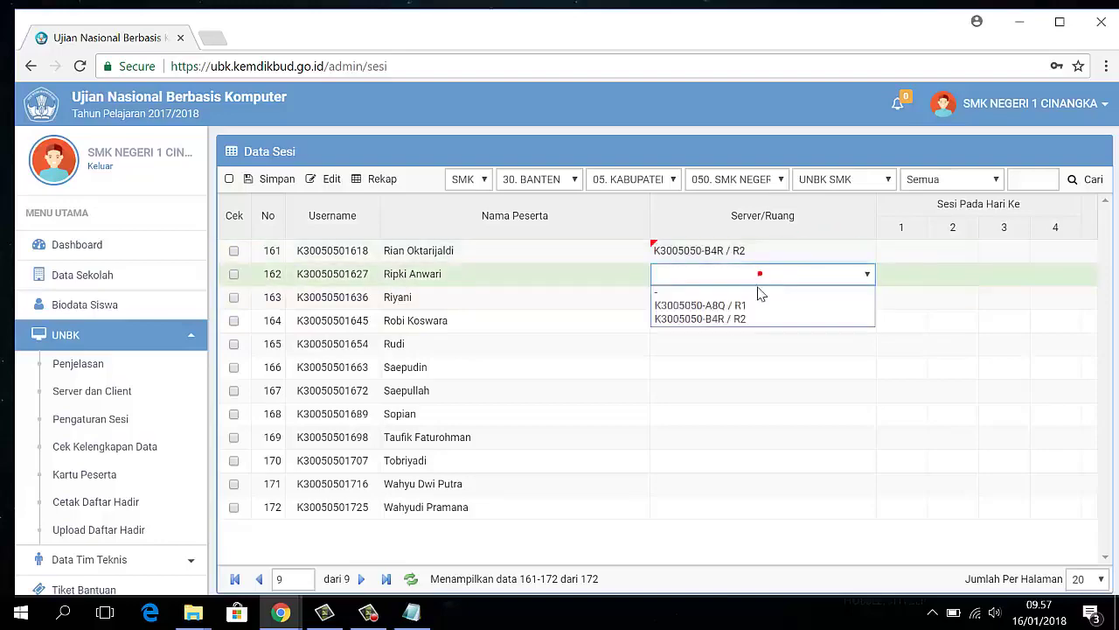
pyautogui.click(745, 319)
pyautogui.click(744, 302)
pyautogui.click(744, 302)
pyautogui.click(746, 328)
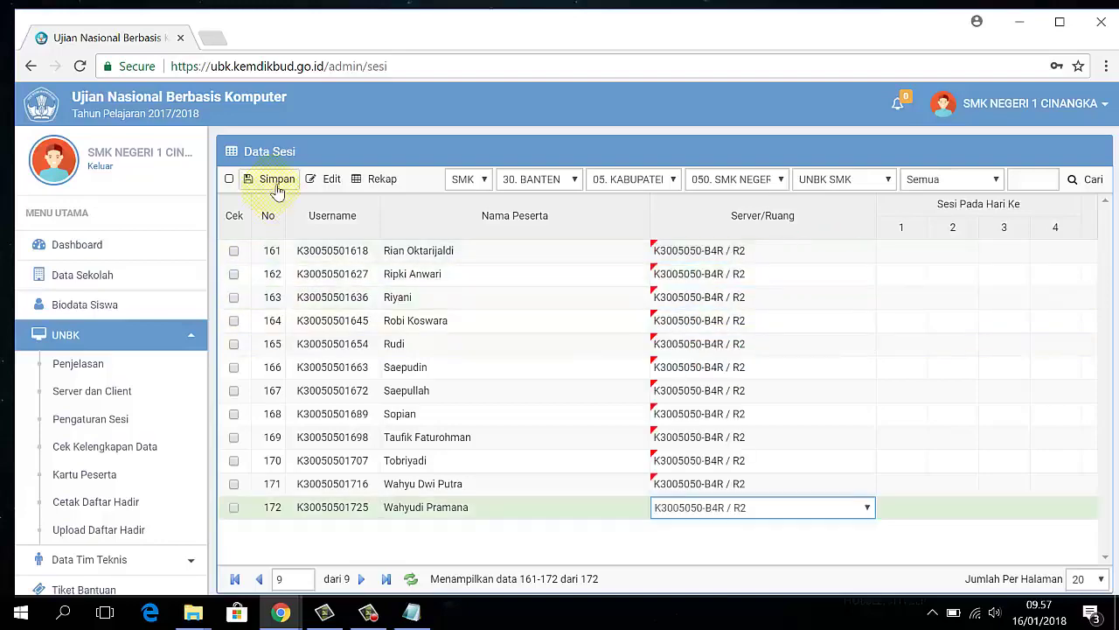
pyautogui.click(264, 179)
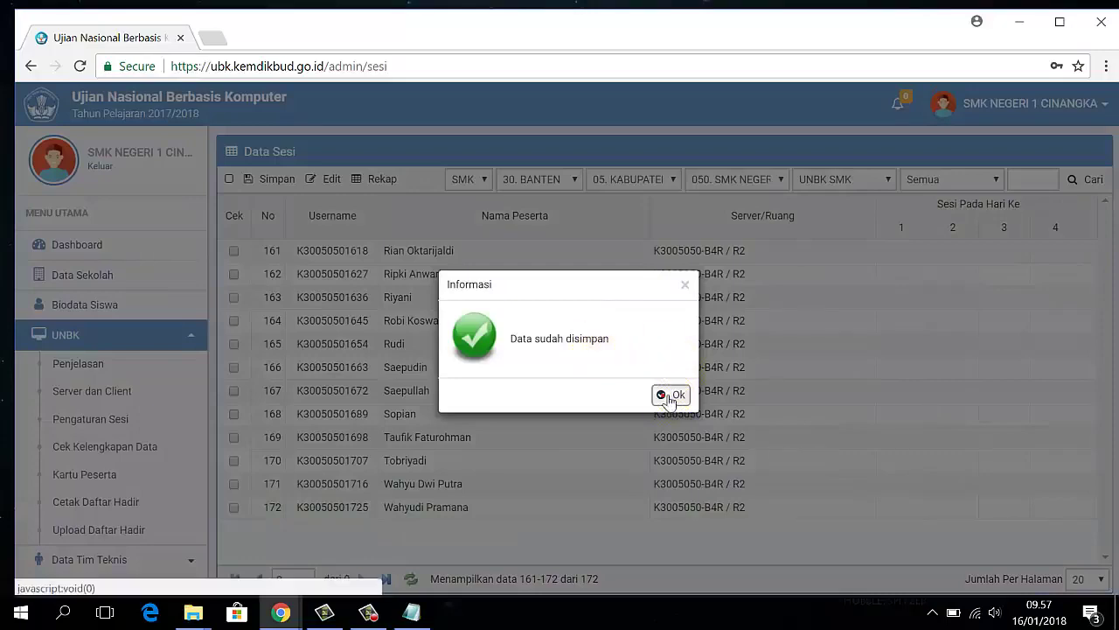
pyautogui.click(670, 396)
# Review the saved server/room assignments on pages 8 and 9, refresh the list, and look over the participants on page 1
pyautogui.click(259, 579)
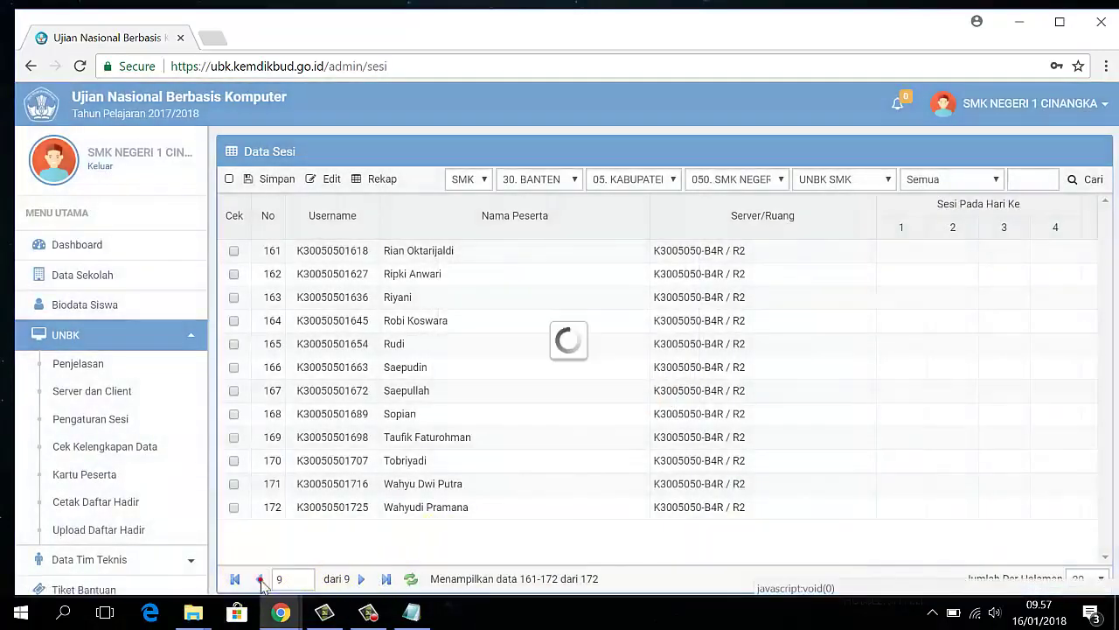
pyautogui.scroll(-2, 730, 499)
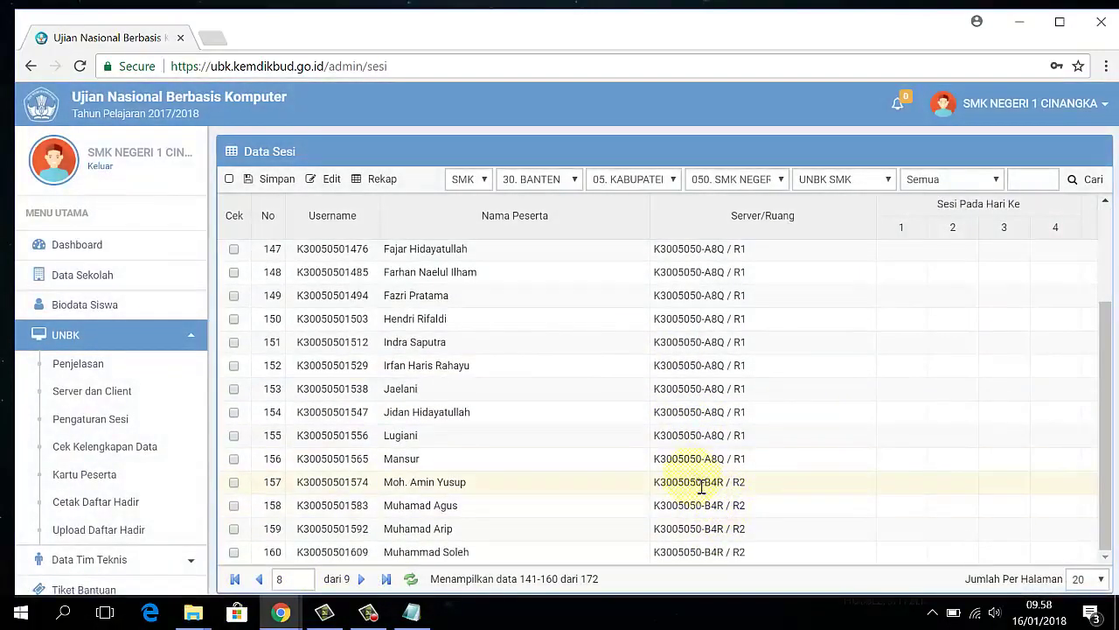
pyautogui.click(372, 581)
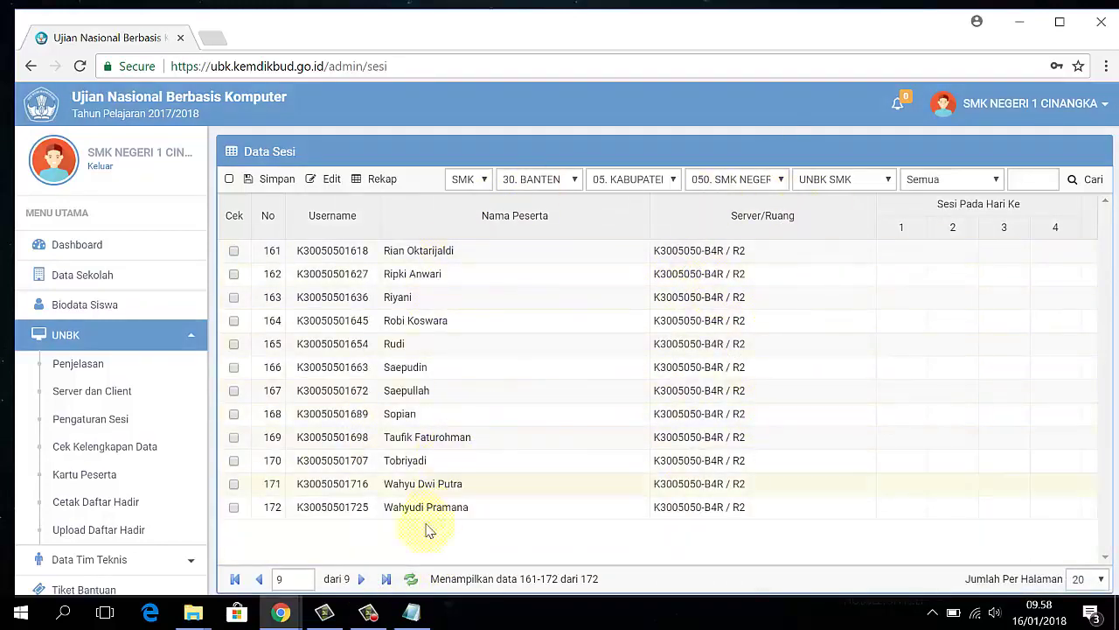
pyautogui.click(408, 578)
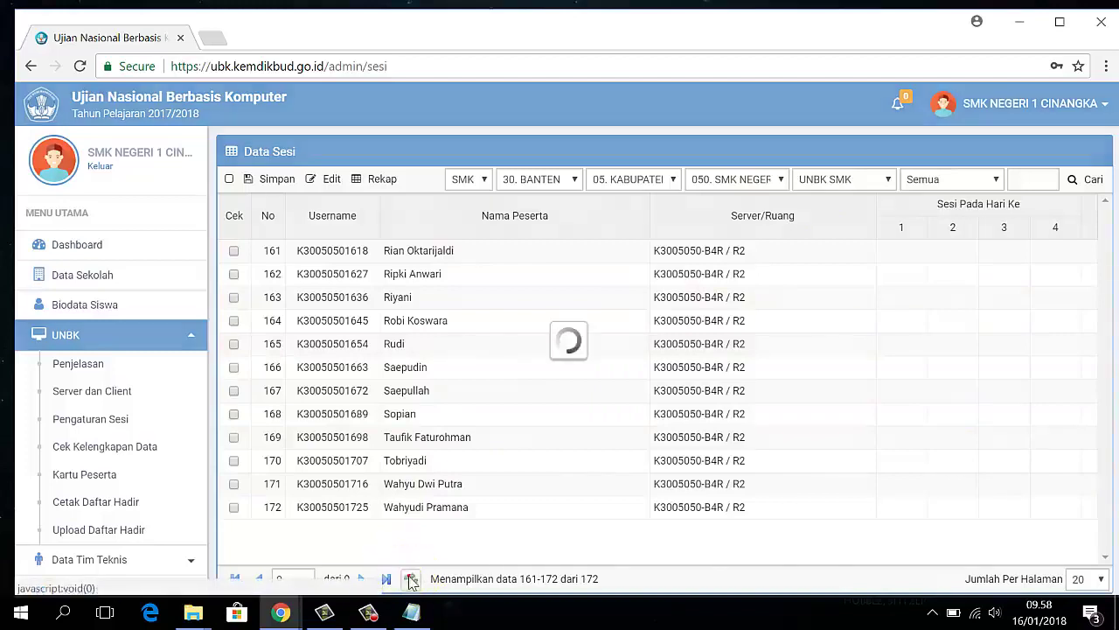
pyautogui.click(237, 581)
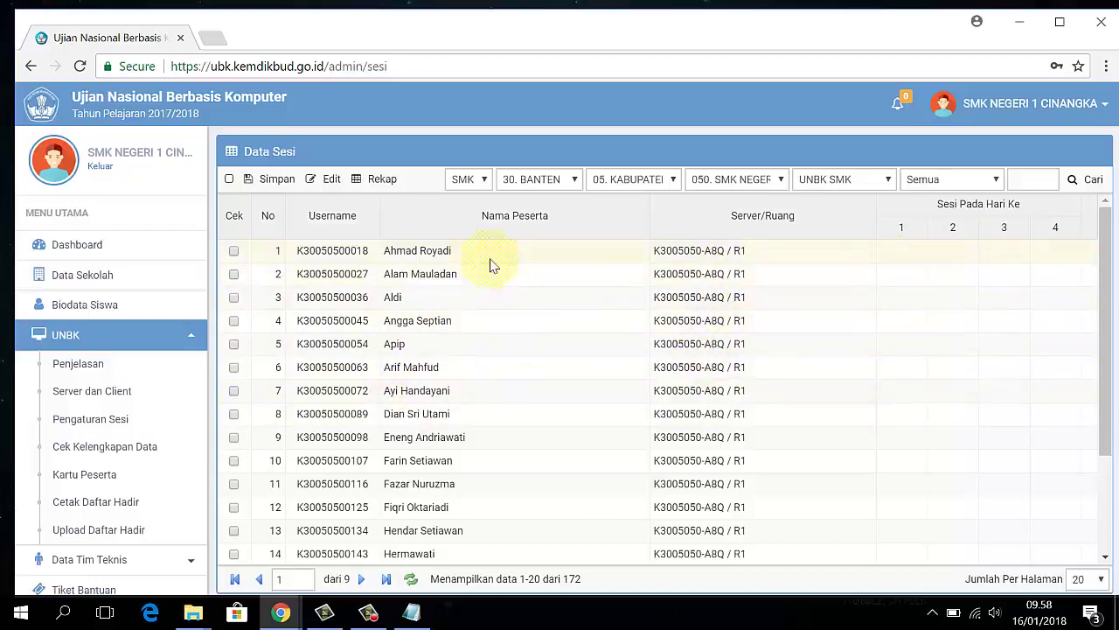
pyautogui.scroll(-2, 825, 300)
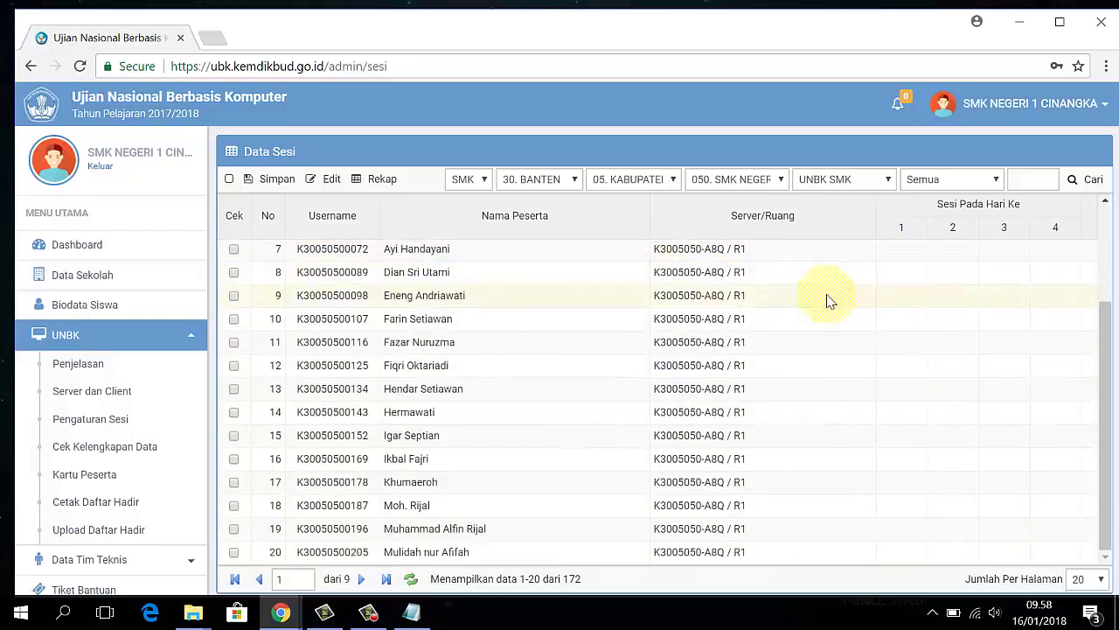
pyautogui.scroll(2, 875, 271)
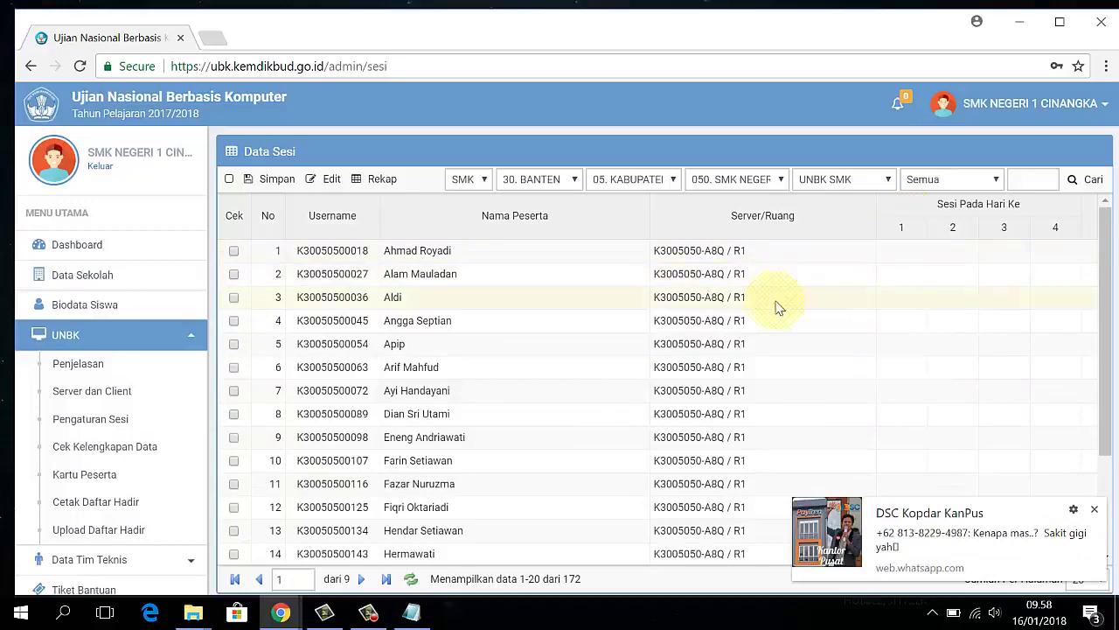
pyautogui.scroll(-2, 778, 306)
pyautogui.scroll(2, 724, 292)
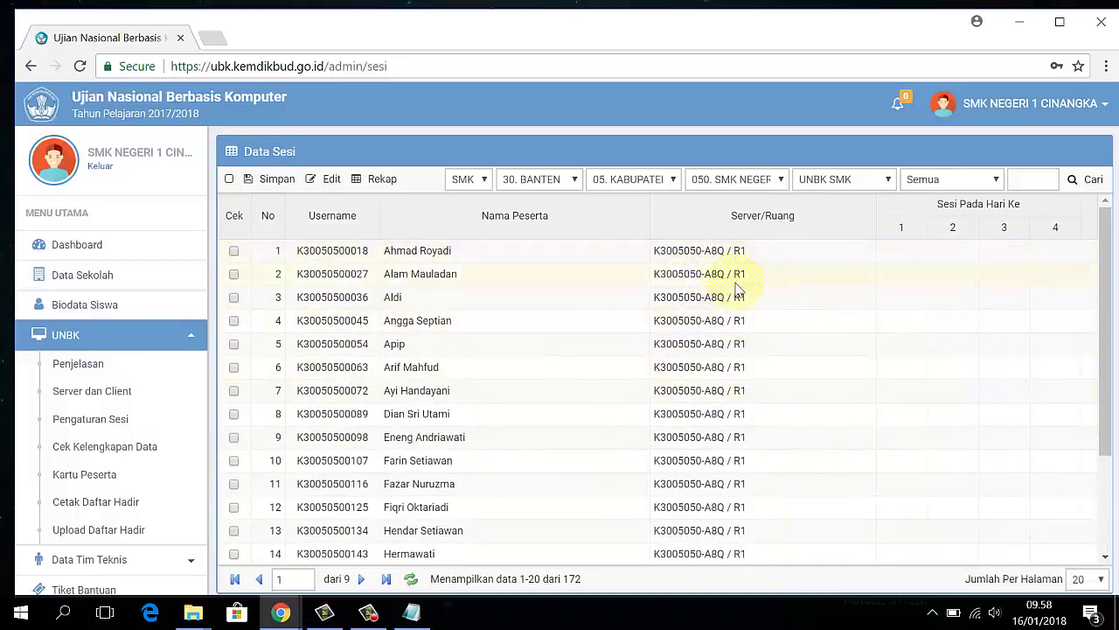
# For participants number 1 to 20 on page 1, enter sessions 1, 2 and 3 for days 1, 2 and 3 respectively, and save
pyautogui.click(905, 251)
pyautogui.write('1 1 1 1 1 1 1 1 1')
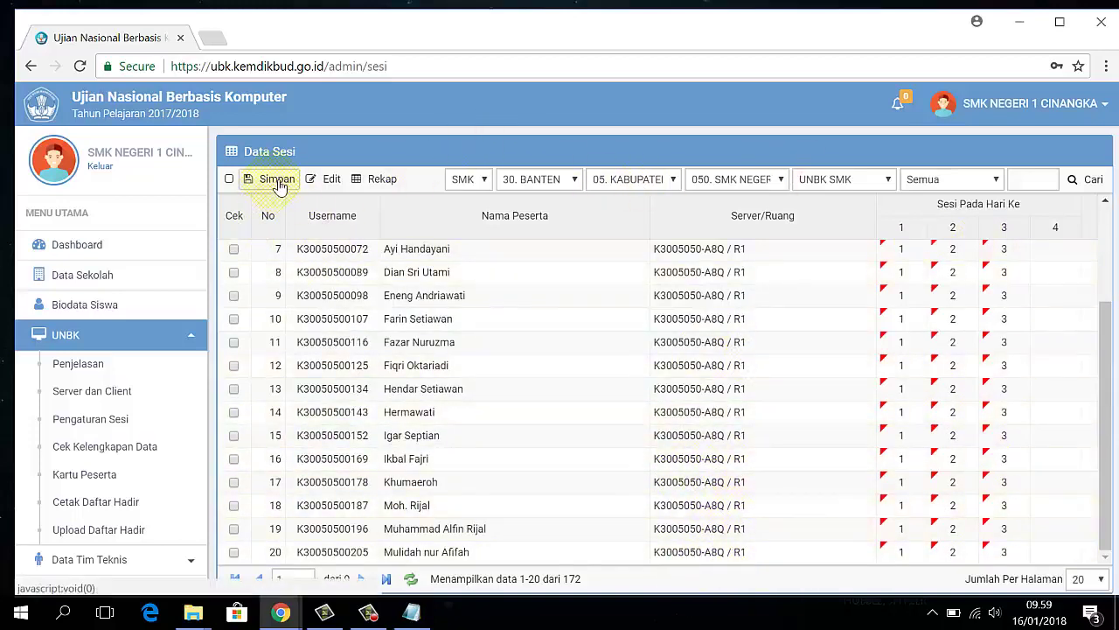
pyautogui.scroll(2, 520, 358)
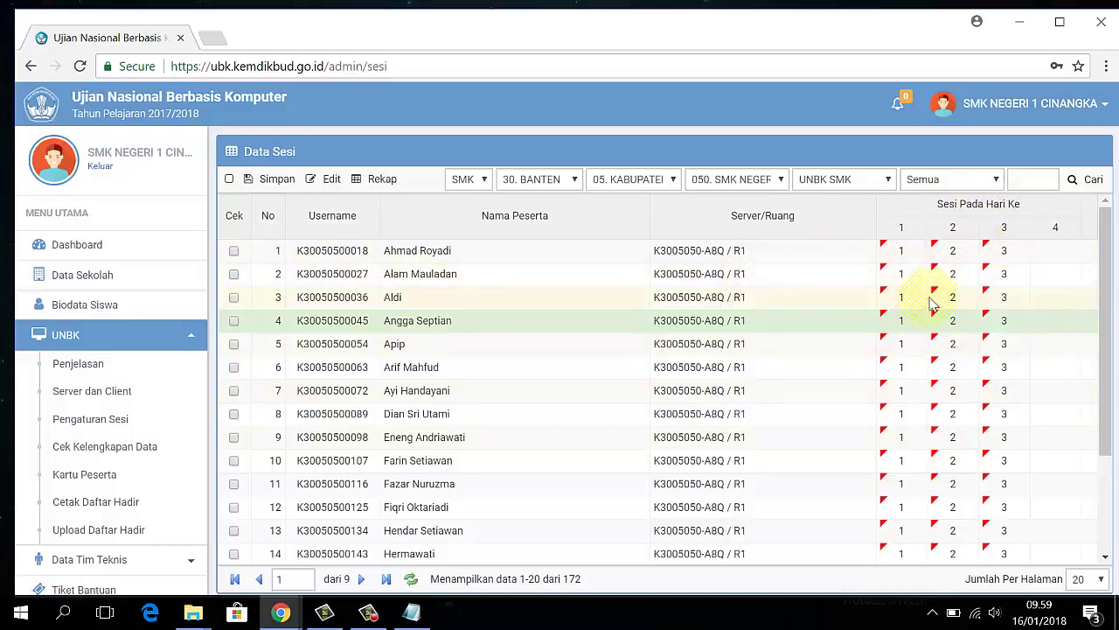
pyautogui.scroll(-2, 932, 303)
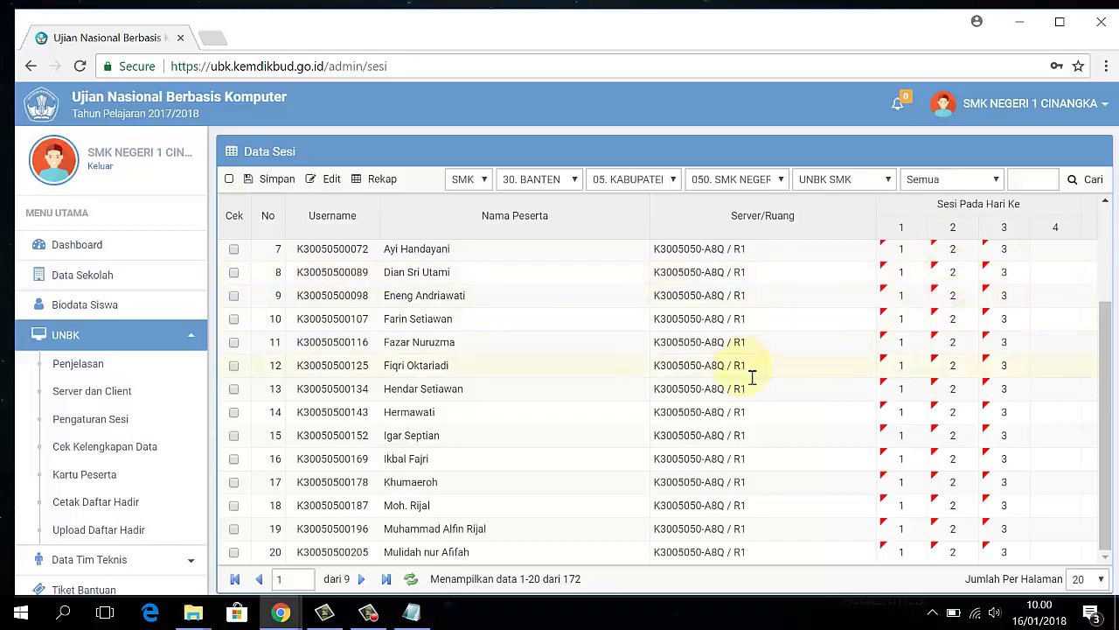
pyautogui.click(283, 180)
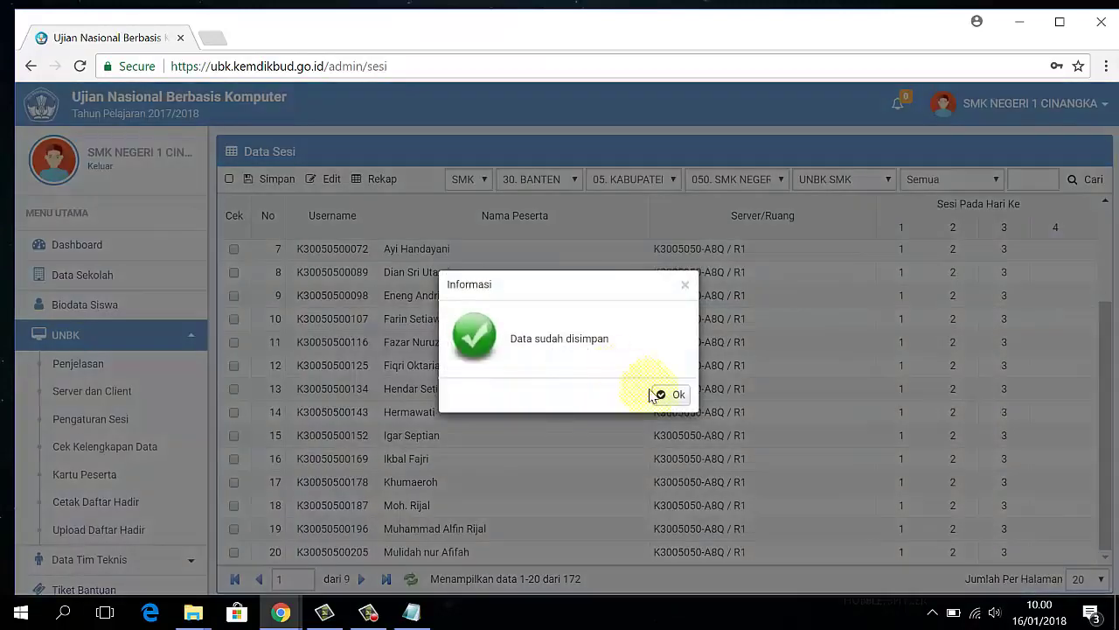
pyautogui.click(672, 392)
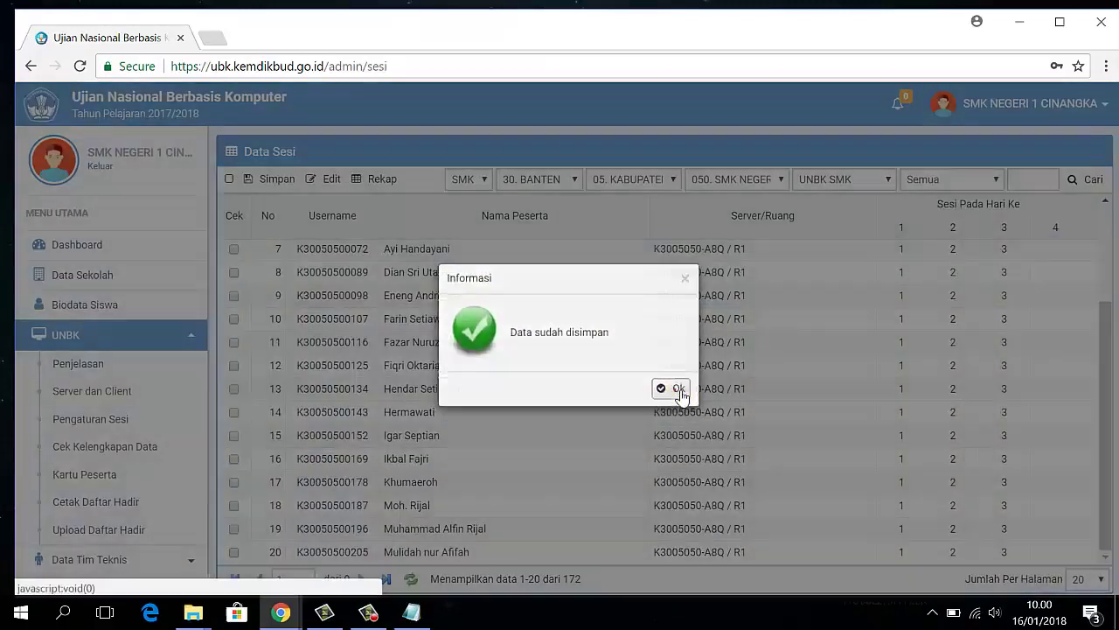
# On page 2, enter session 1 for day 1 from participant number 27 onward, and clear the day 2 session of participant number 47 on page 3
pyautogui.click(362, 578)
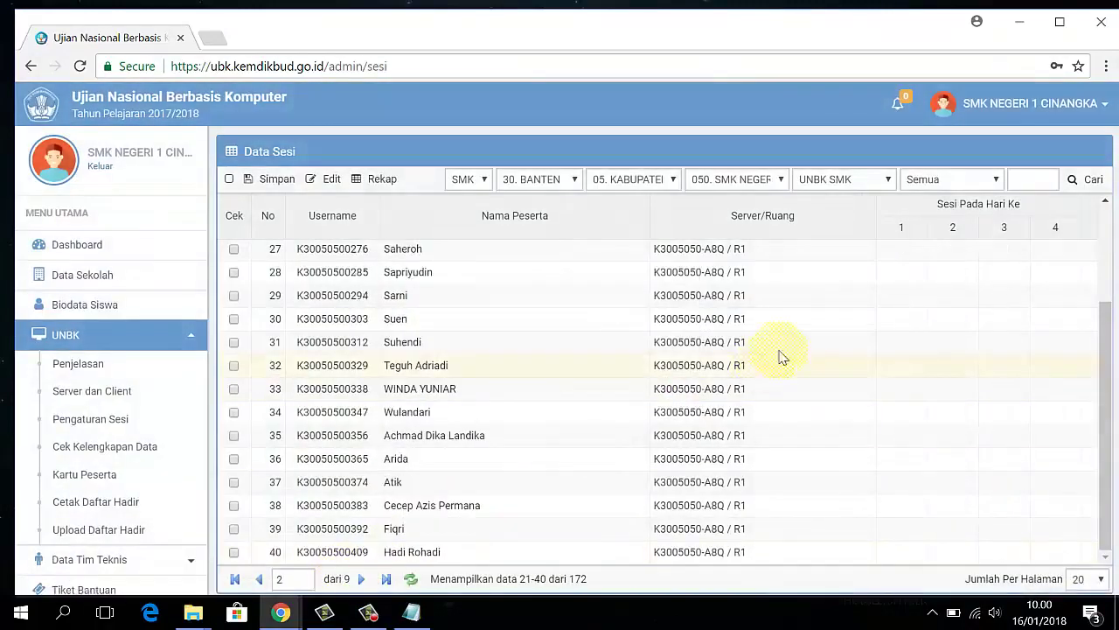
pyautogui.click(907, 255)
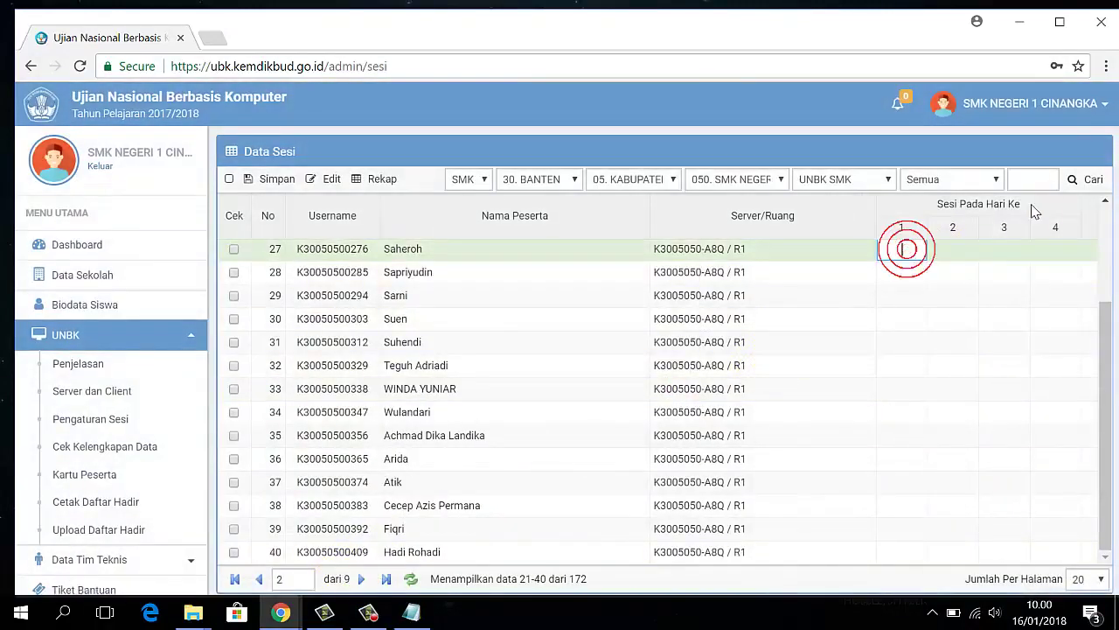
pyautogui.write('1')
pyautogui.press('Down')
pyautogui.write('1')
pyautogui.press('Down')
pyautogui.write('1')
pyautogui.press('Down')
pyautogui.write('1')
pyautogui.press('Down')
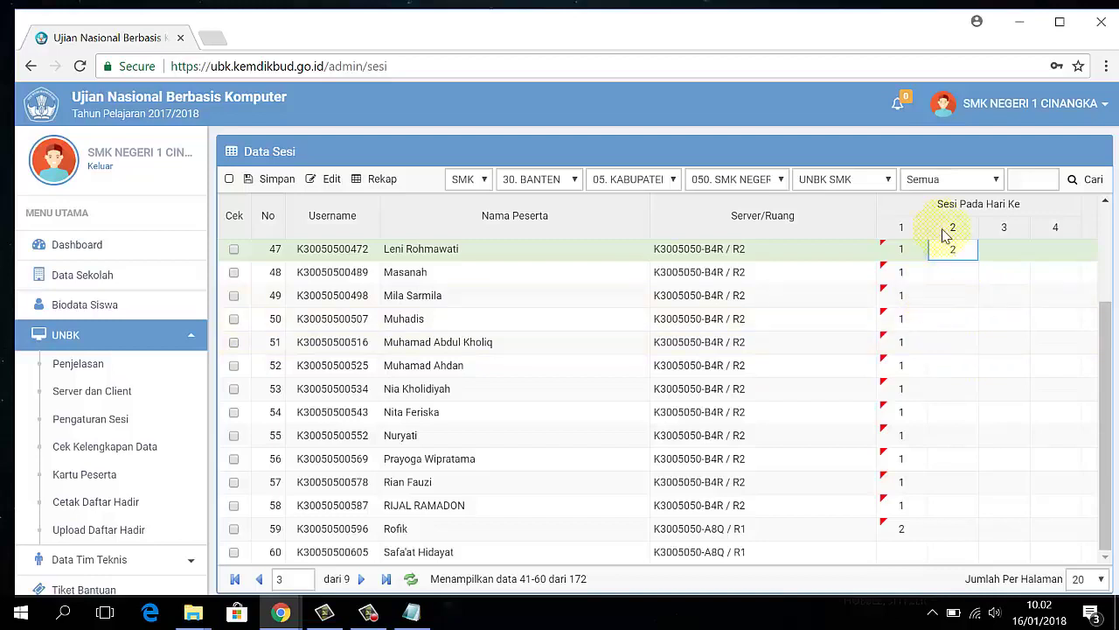
pyautogui.press('BackSpace')
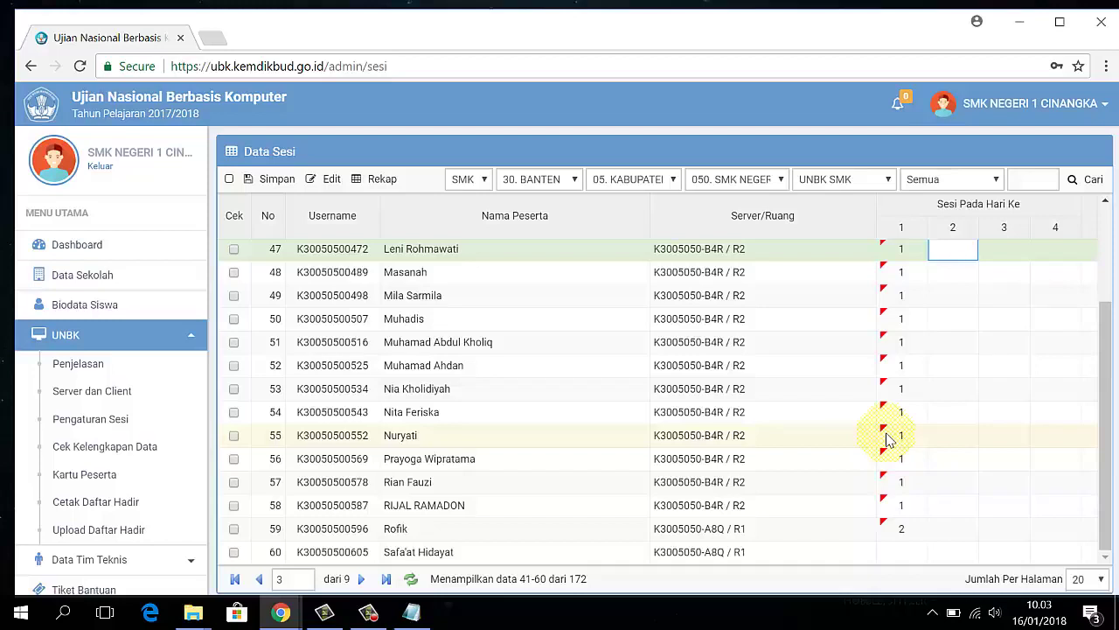
# Switch to Notepad and check the planned R1 and R2 participant ranges that follow number 58
pyautogui.click(906, 552)
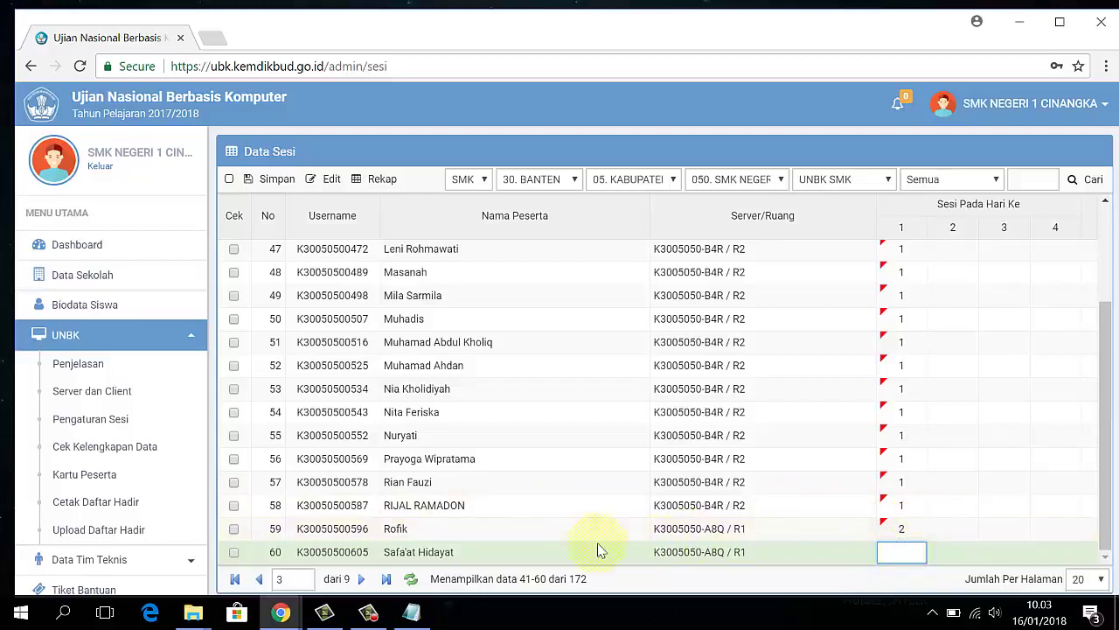
pyautogui.click(411, 612)
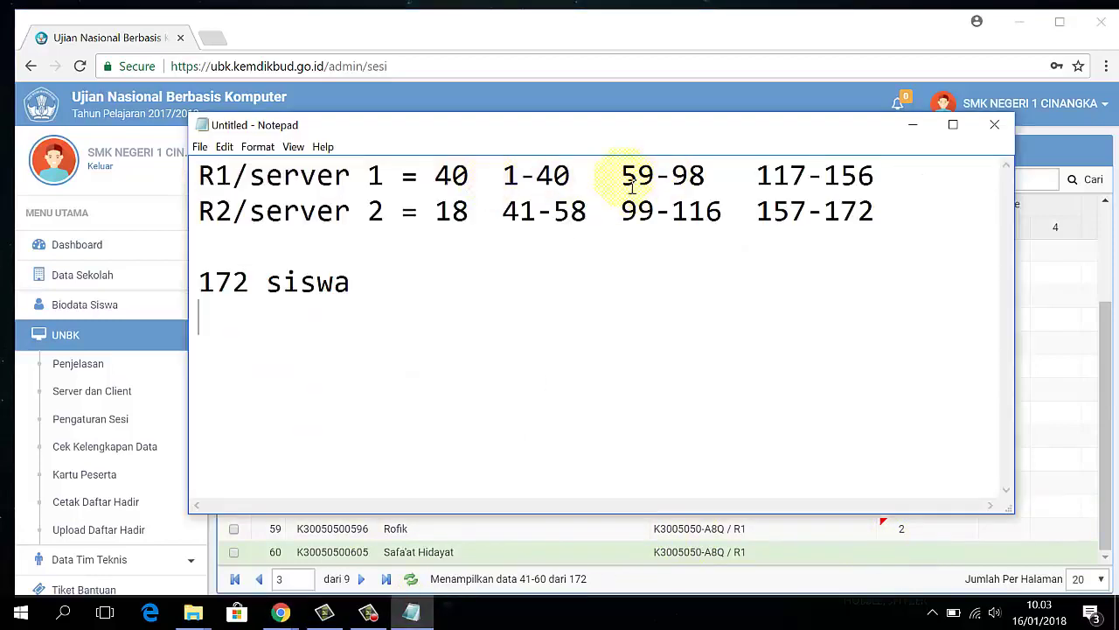
pyautogui.moveTo(617, 175); pyautogui.dragTo(711, 187)
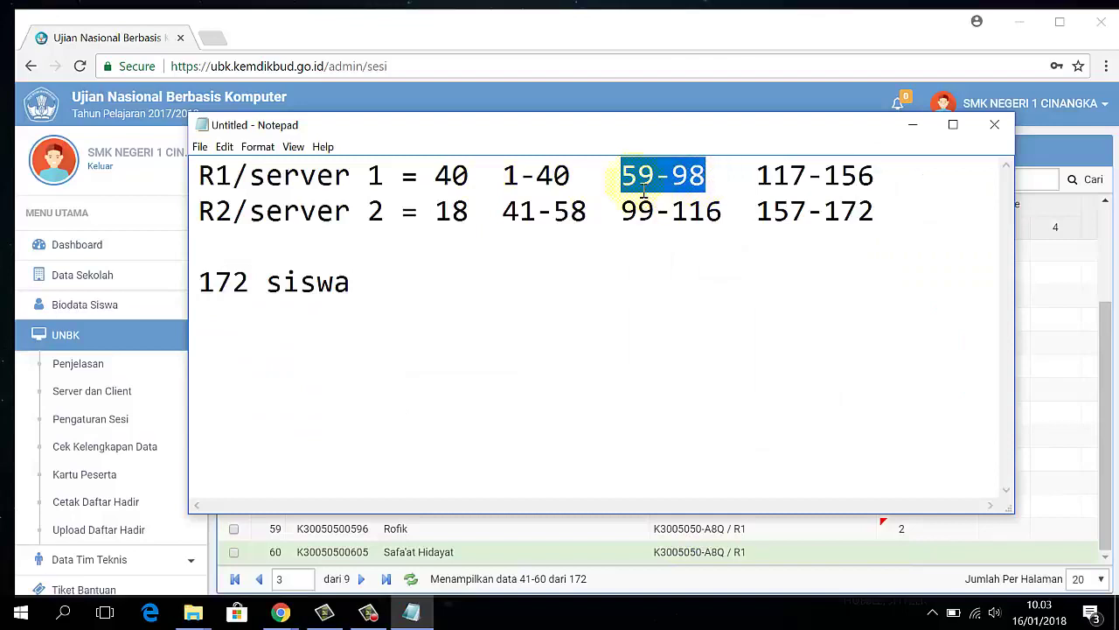
pyautogui.moveTo(637, 178); pyautogui.dragTo(656, 194)
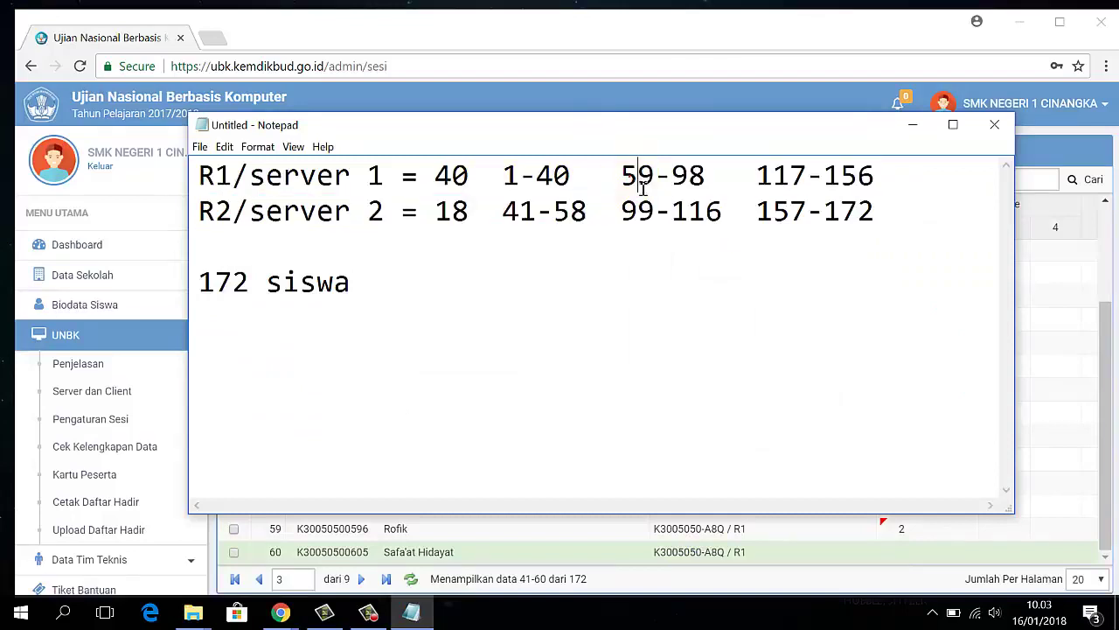
pyautogui.click(627, 179)
pyautogui.click(661, 210)
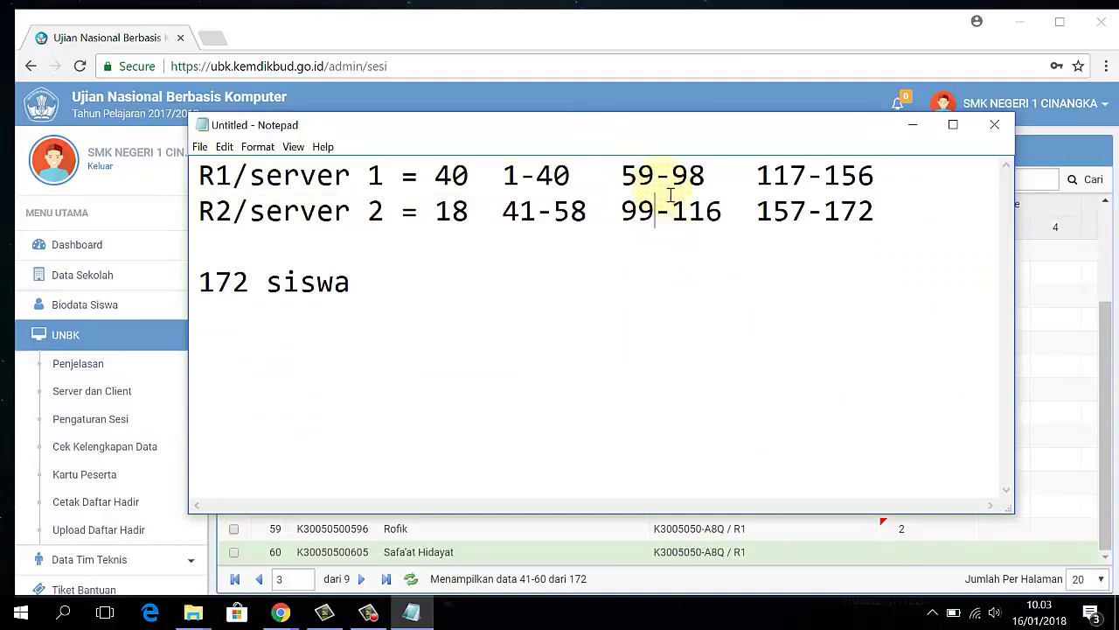
# Return to the session list and enter session 2 for day 1 for participants number 60 to 116, through page 6
pyautogui.click(902, 555)
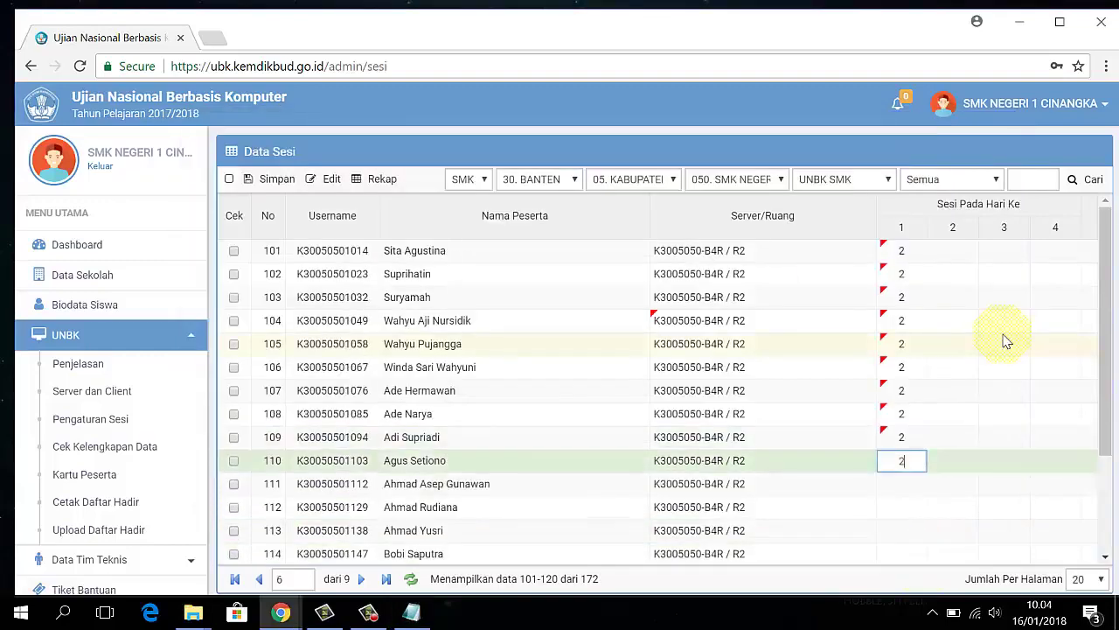
pyautogui.write('2')
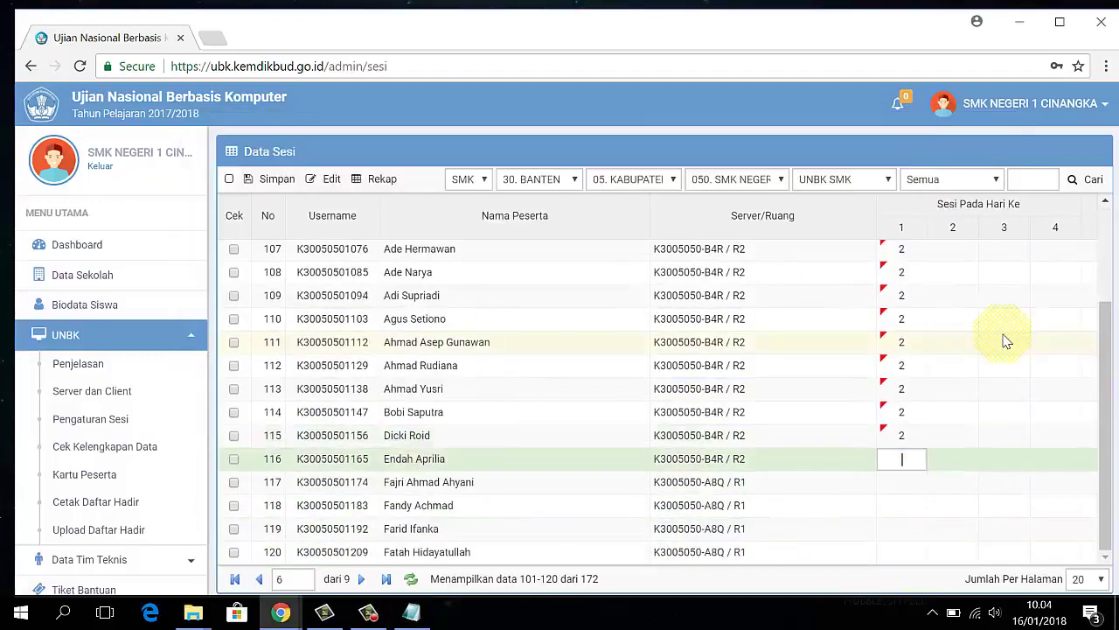
pyautogui.write(' 2 2 2 2 2 2')
pyautogui.press('Return')
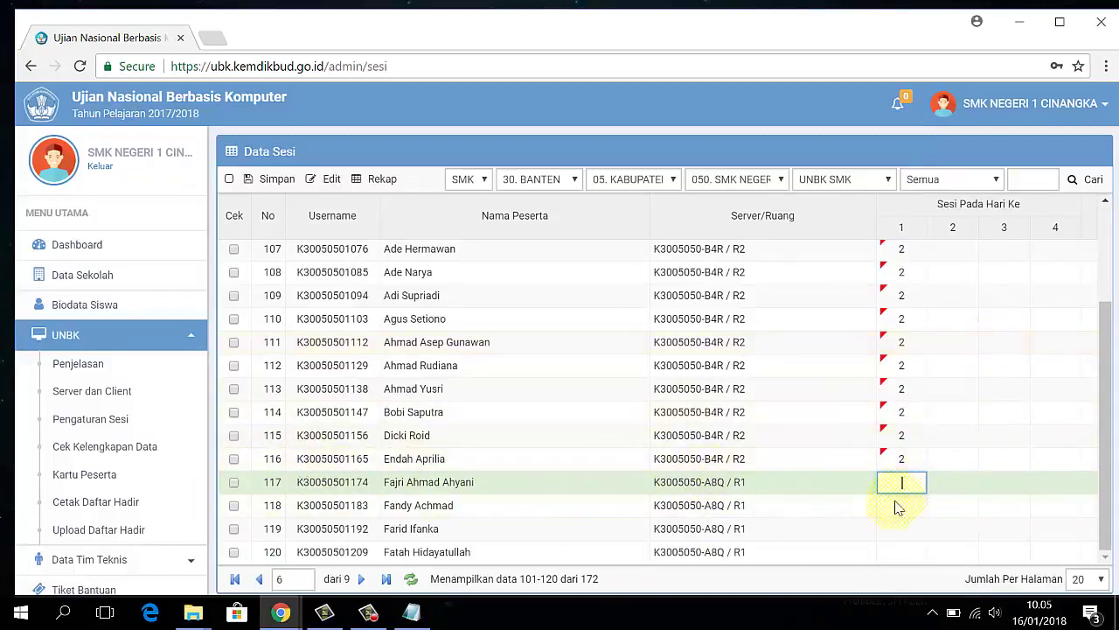
# Enter session 3 for day 1 for participants number 117 to 120 on page 6, and save
pyautogui.write('3')
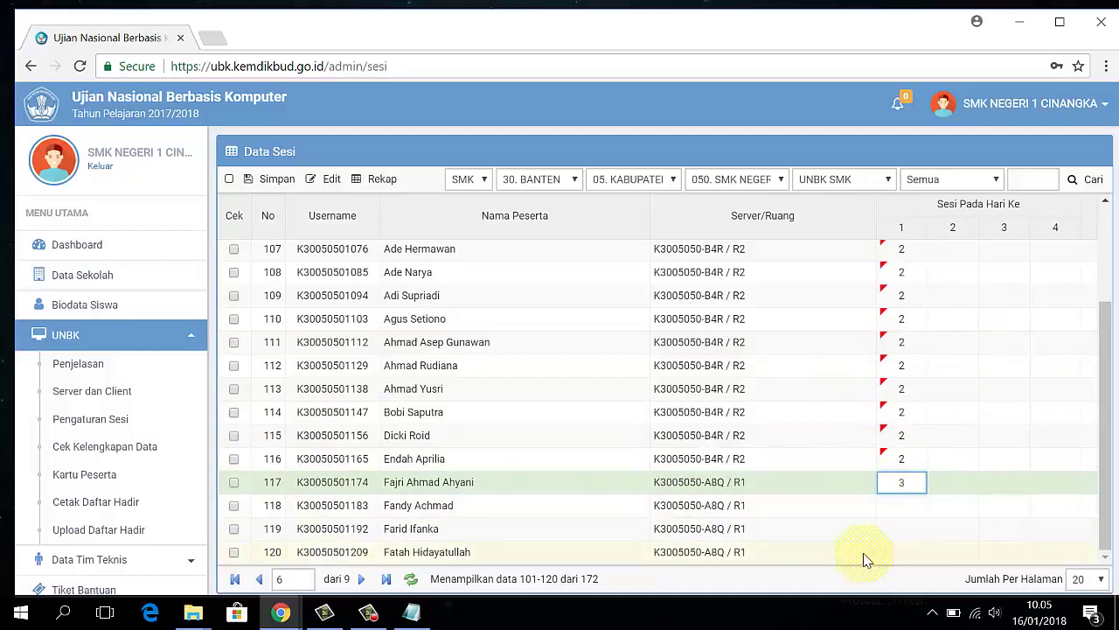
pyautogui.press('Return')
pyautogui.write('3')
pyautogui.press('Return')
pyautogui.write('3')
pyautogui.press('Return')
pyautogui.write('3')
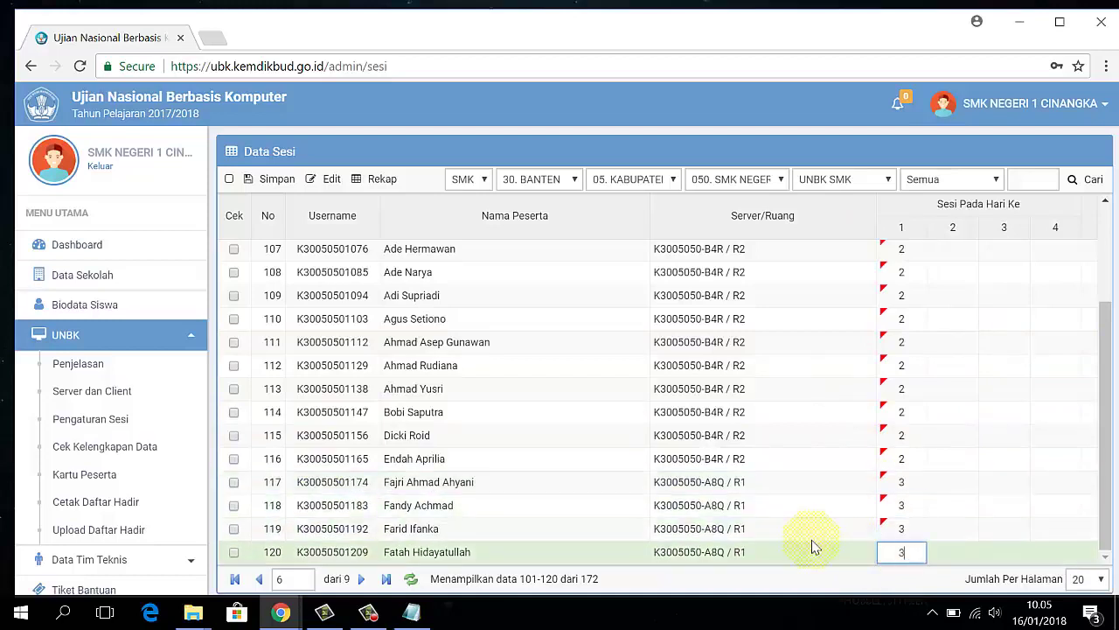
pyautogui.click(274, 179)
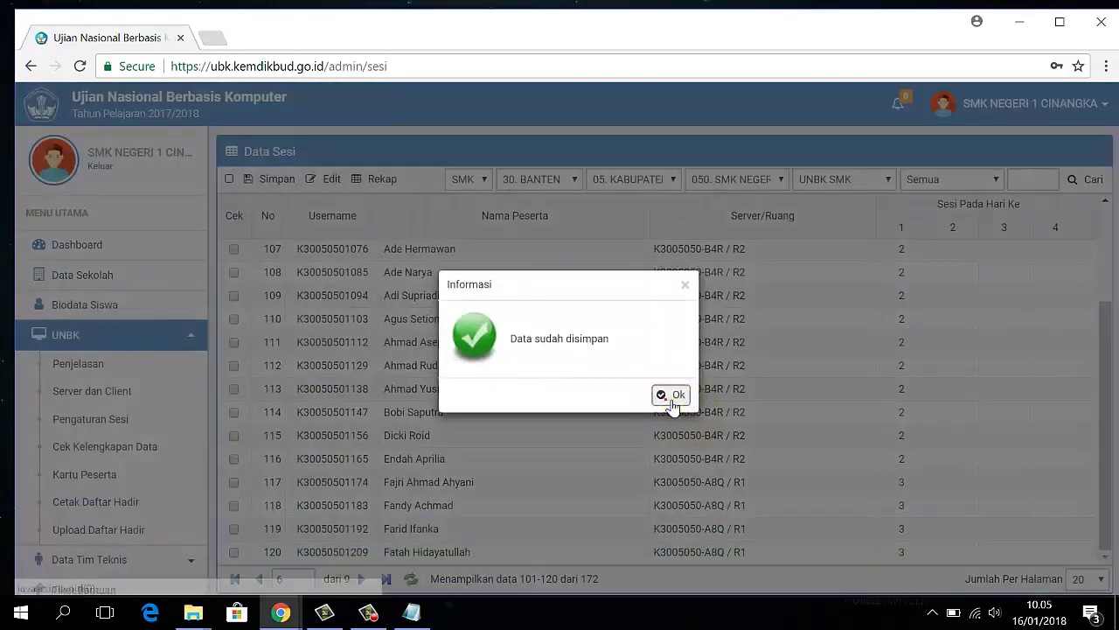
pyautogui.click(670, 398)
# Go to page 7, enter session 3 for day 1 for participants number 121 to 140, and save
pyautogui.click(362, 579)
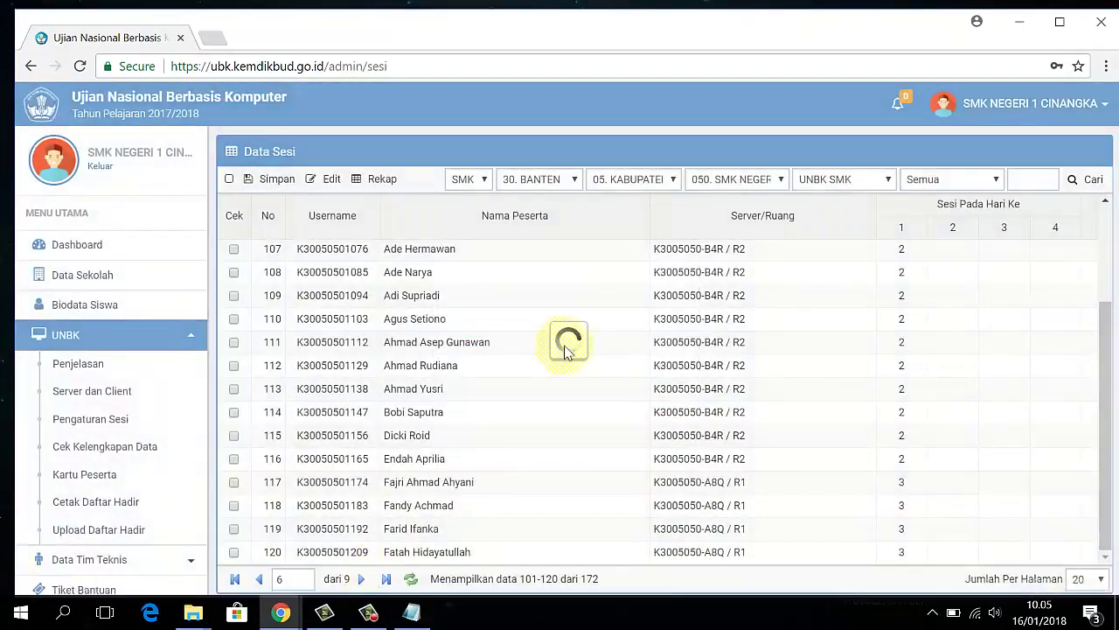
pyautogui.scroll(2, 945, 349)
pyautogui.click(904, 249)
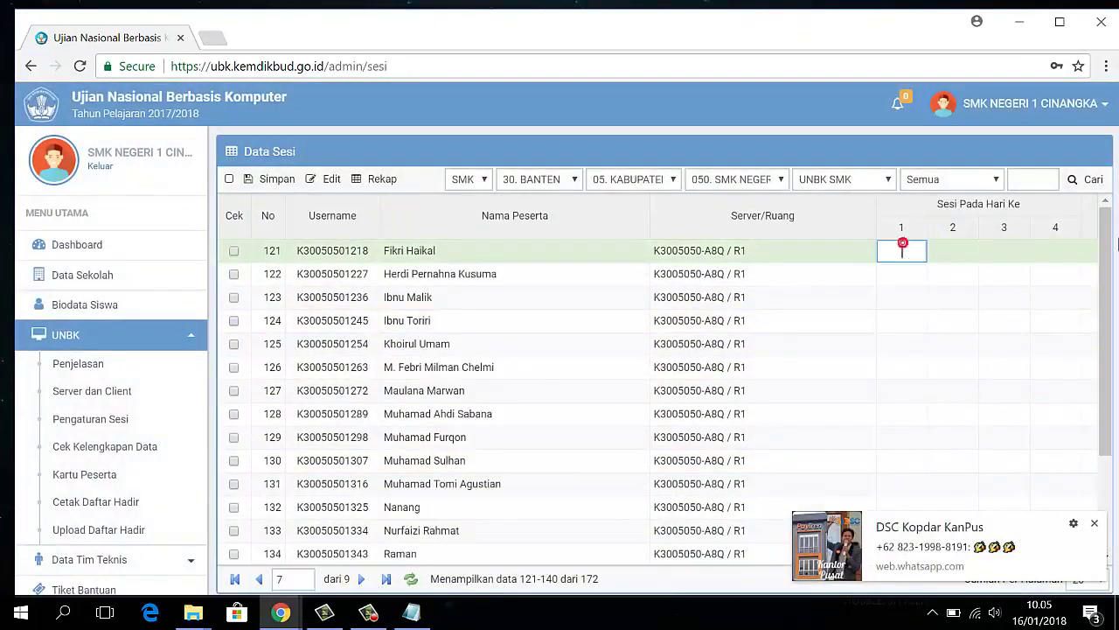
pyautogui.click(288, 179)
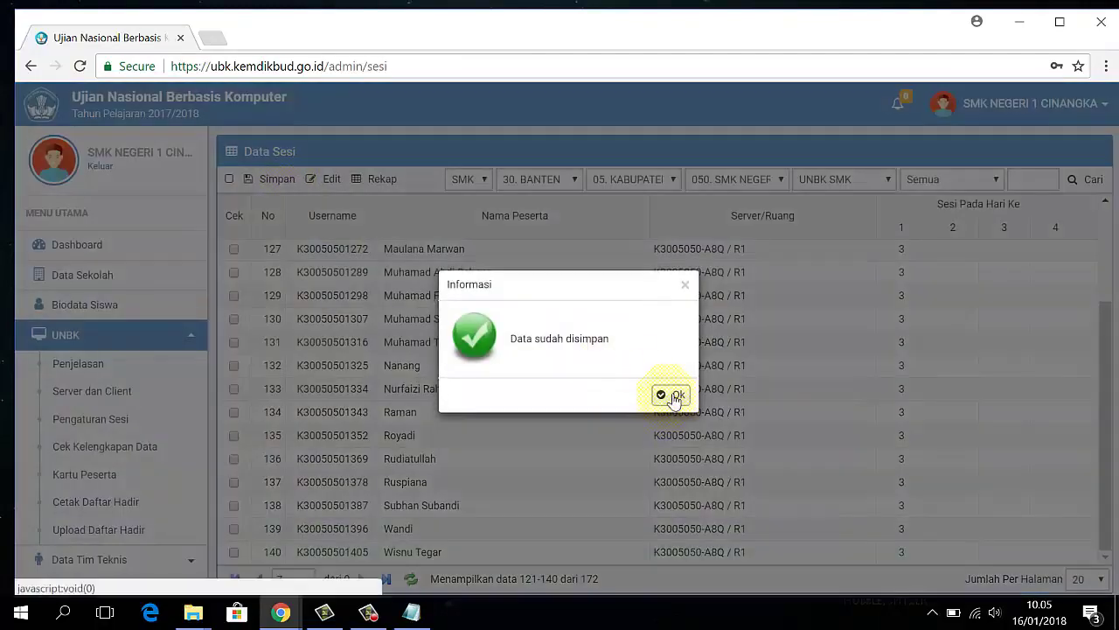
pyautogui.click(672, 397)
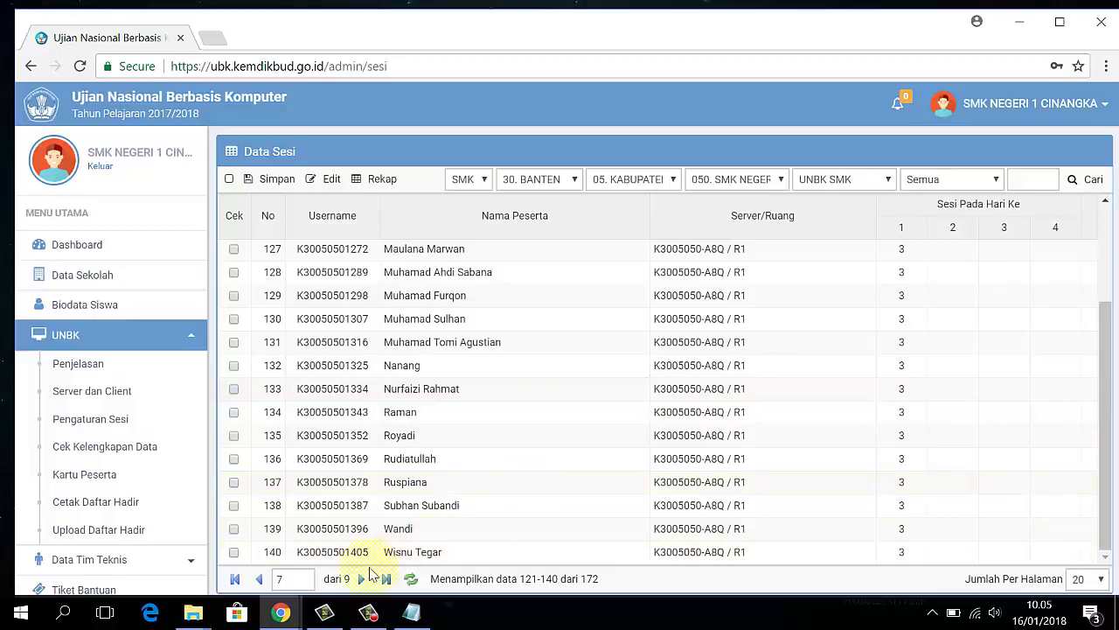
pyautogui.scroll(2, 688, 402)
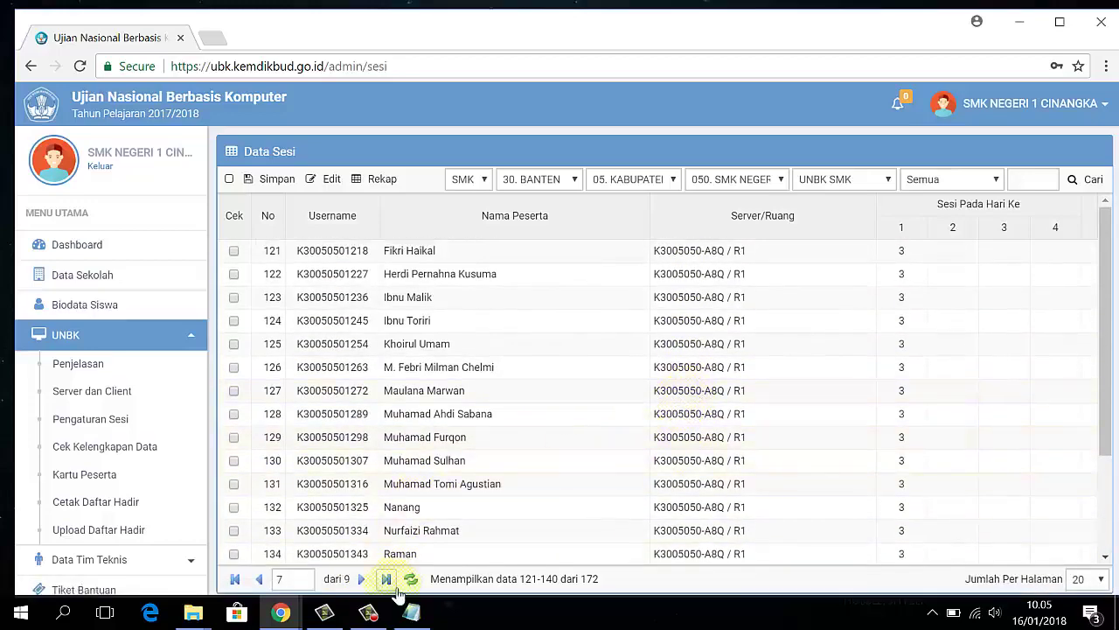
# On pages 8 and 9, enter session 3 for day 1 for participants number 141 to 172, and save
pyautogui.click(360, 578)
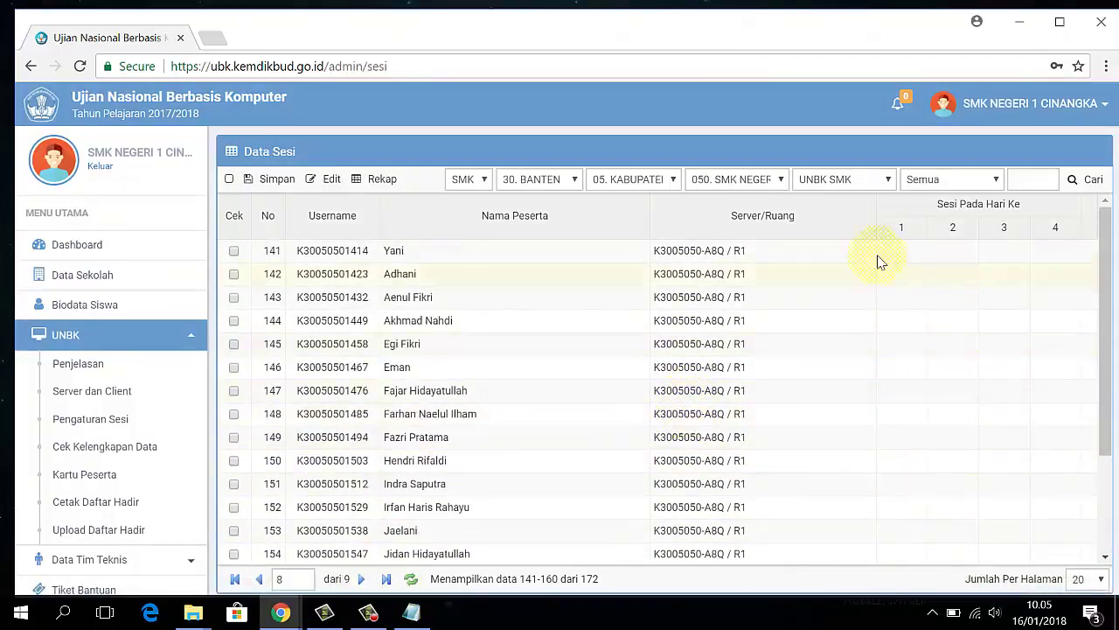
pyautogui.click(895, 257)
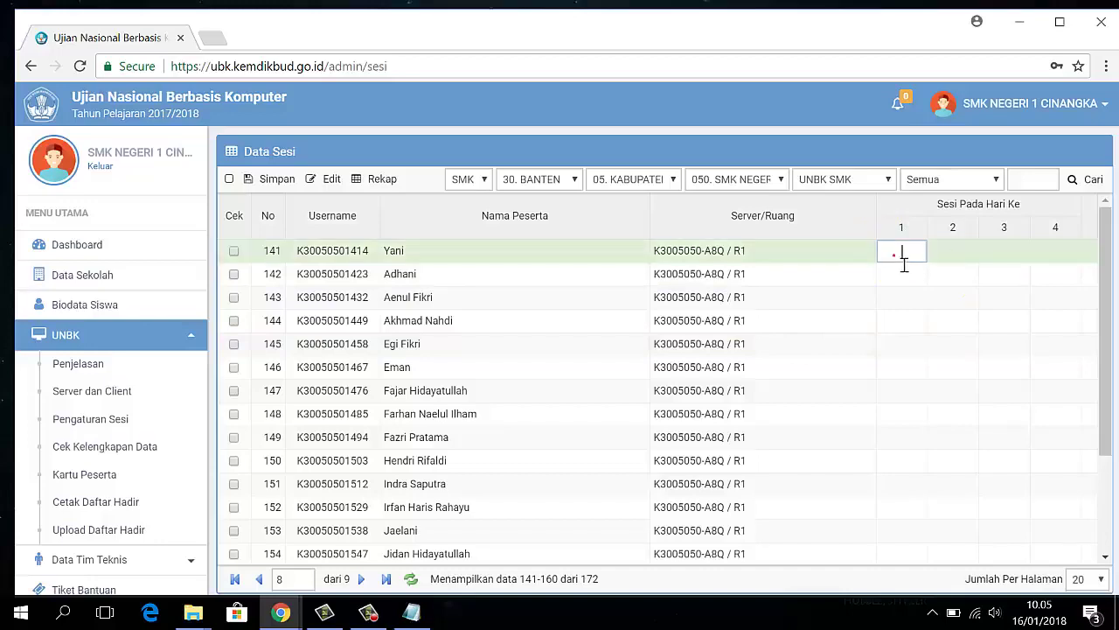
pyautogui.write('3')
pyautogui.press('Down')
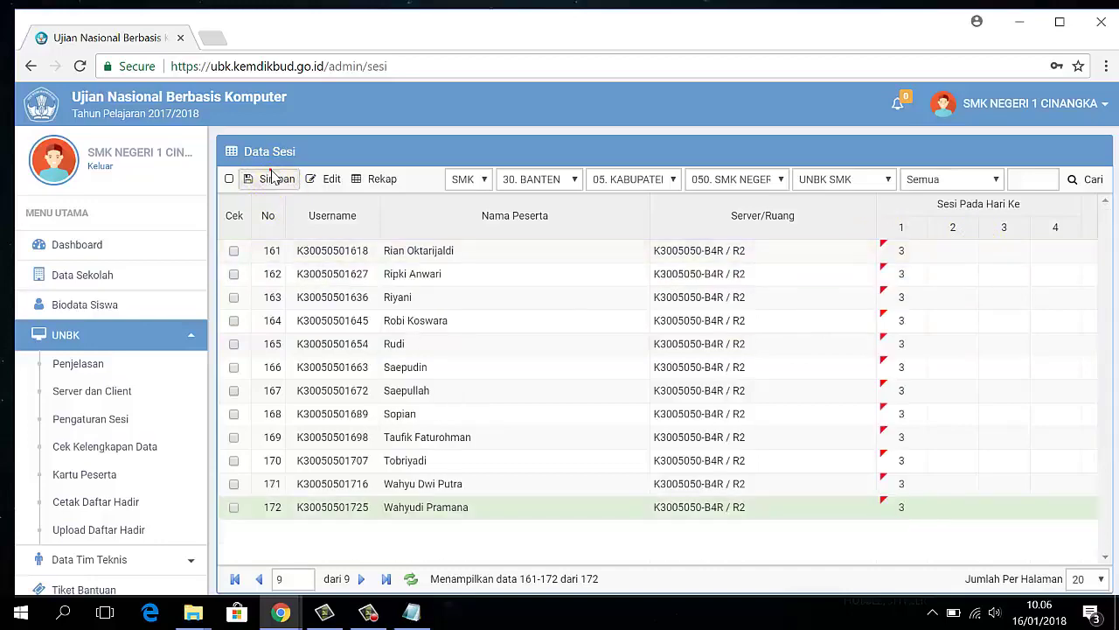
pyautogui.click(274, 178)
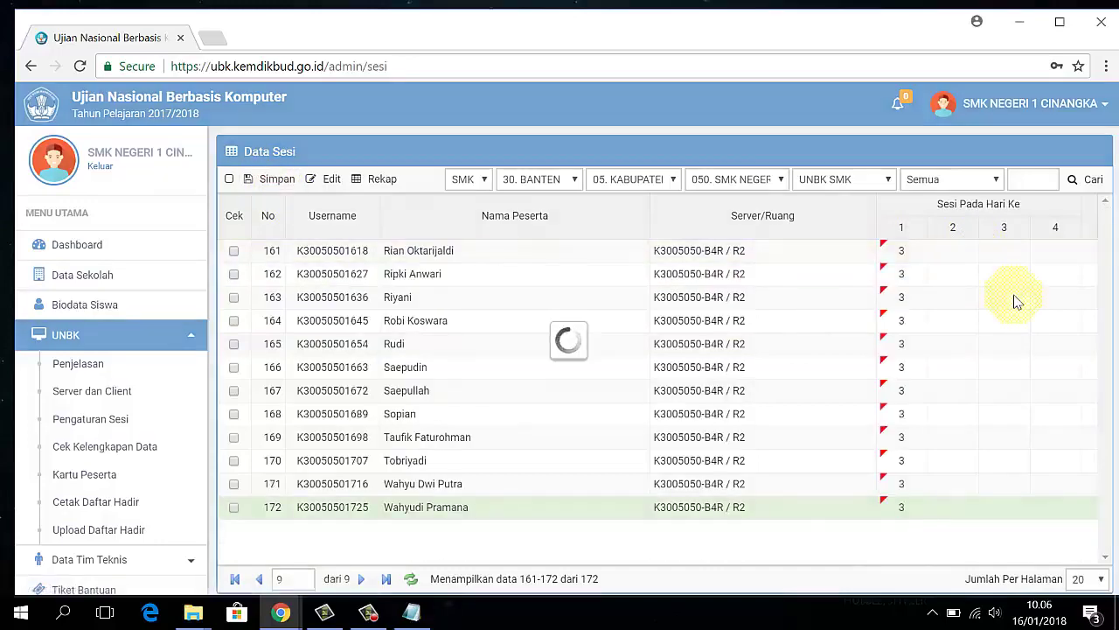
pyautogui.click(673, 394)
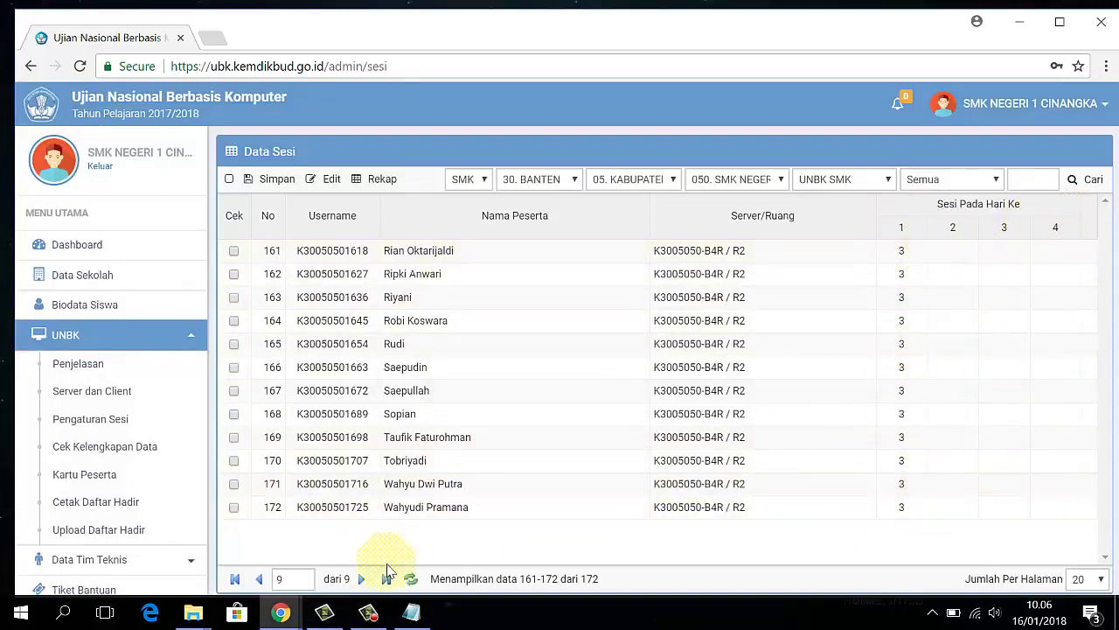
# Return to page 1, enter session 1 for day 4 for participants number 1 to 20, and save
pyautogui.click(235, 578)
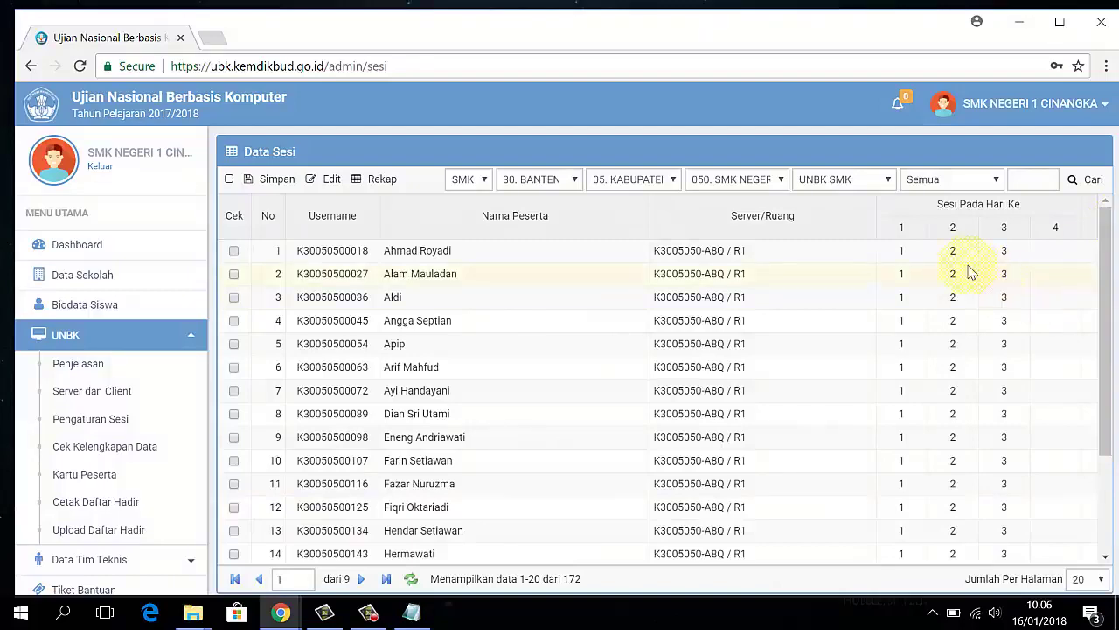
pyautogui.scroll(-2, 932, 297)
pyautogui.scroll(2, 1052, 262)
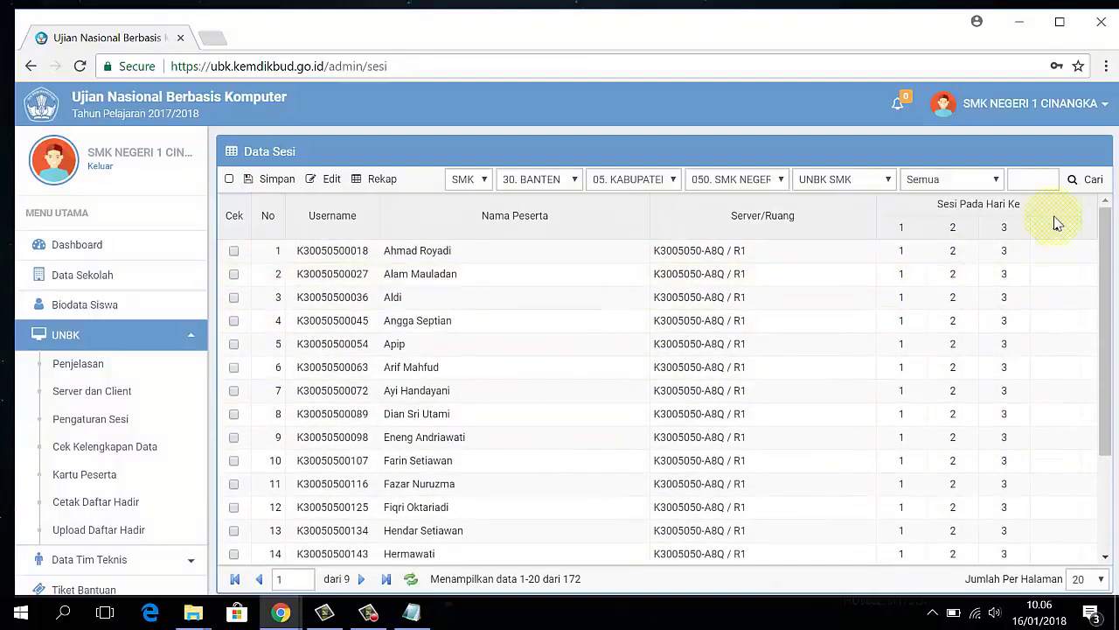
pyautogui.click(1062, 253)
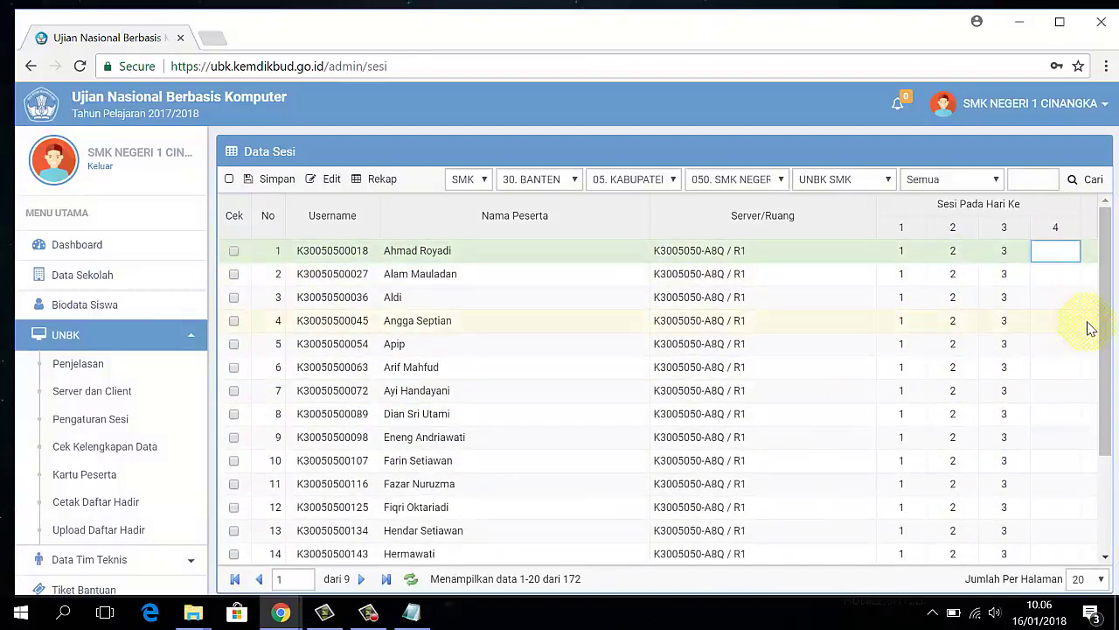
pyautogui.write('1')
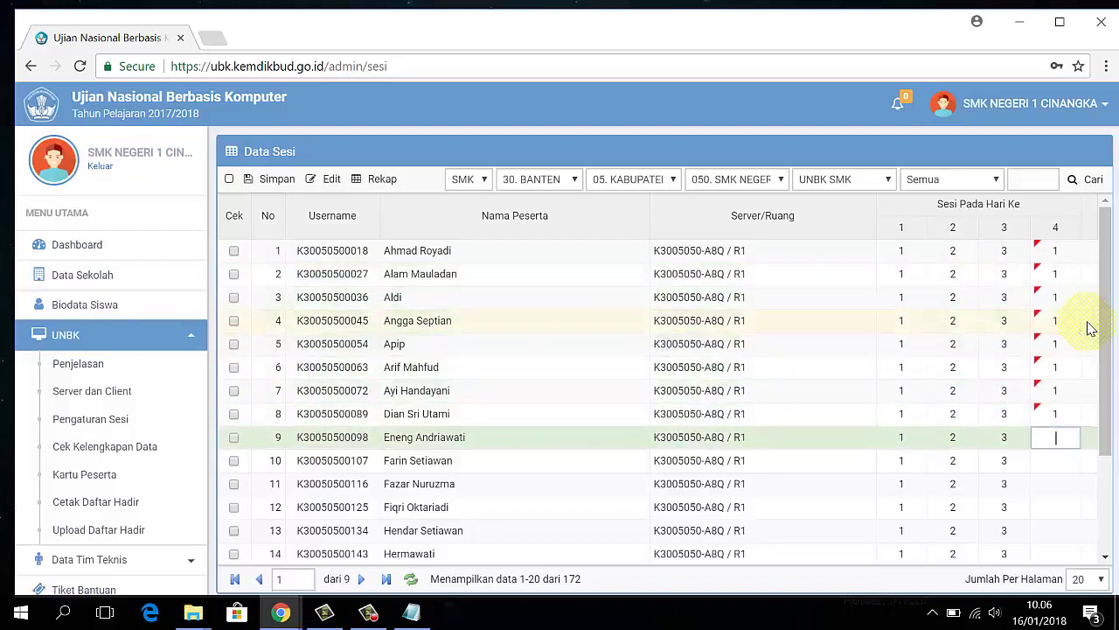
pyautogui.write(' 1 1 1 1 1 1 1 1 1 1 1 1 1 1 1 1 1 1 1')
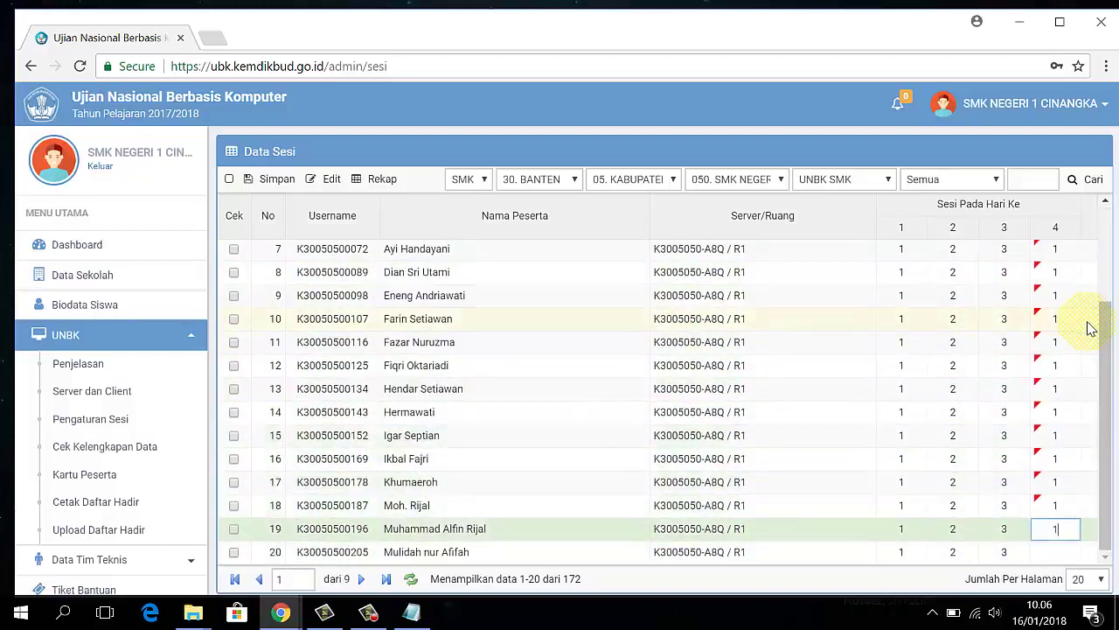
pyautogui.click(276, 180)
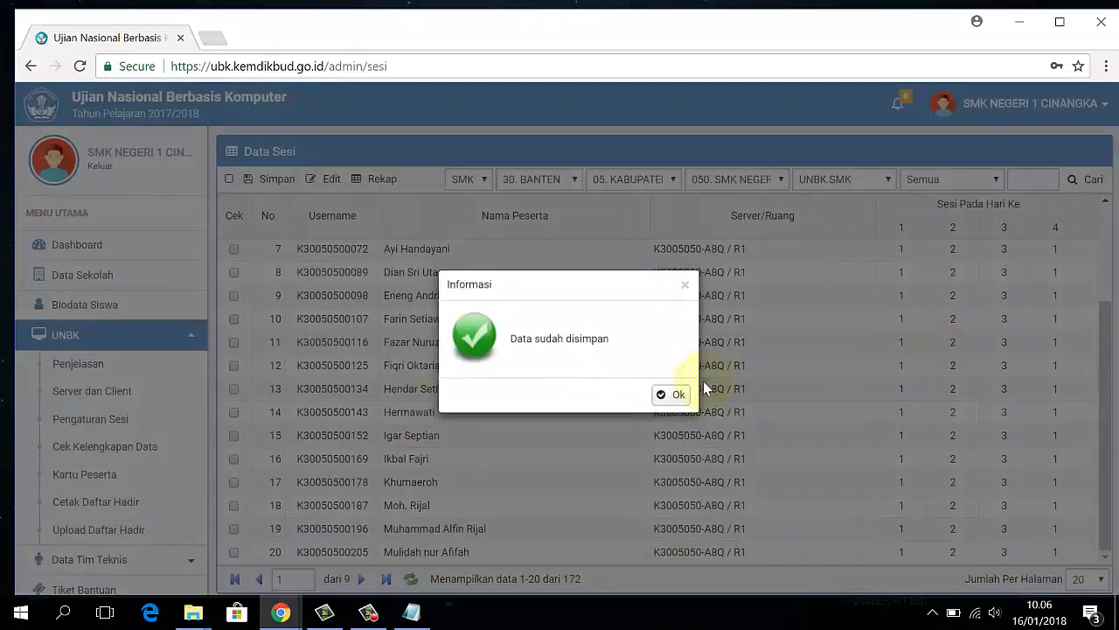
pyautogui.click(670, 392)
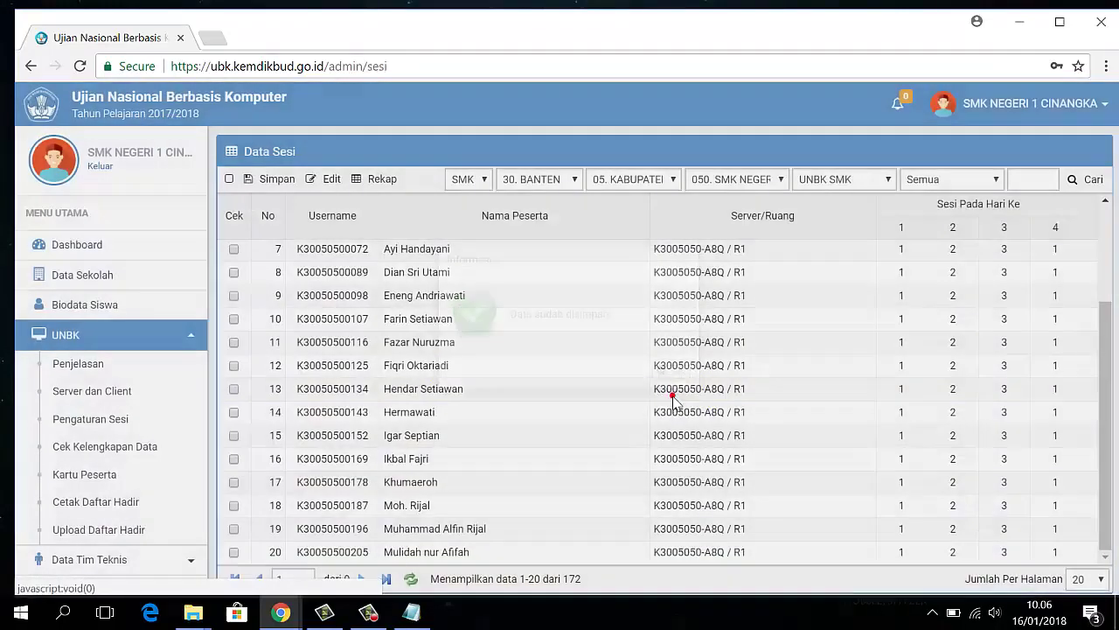
# Go to page 2 and enter session 1 for day 4 from participant number 21 onward
pyautogui.click(361, 578)
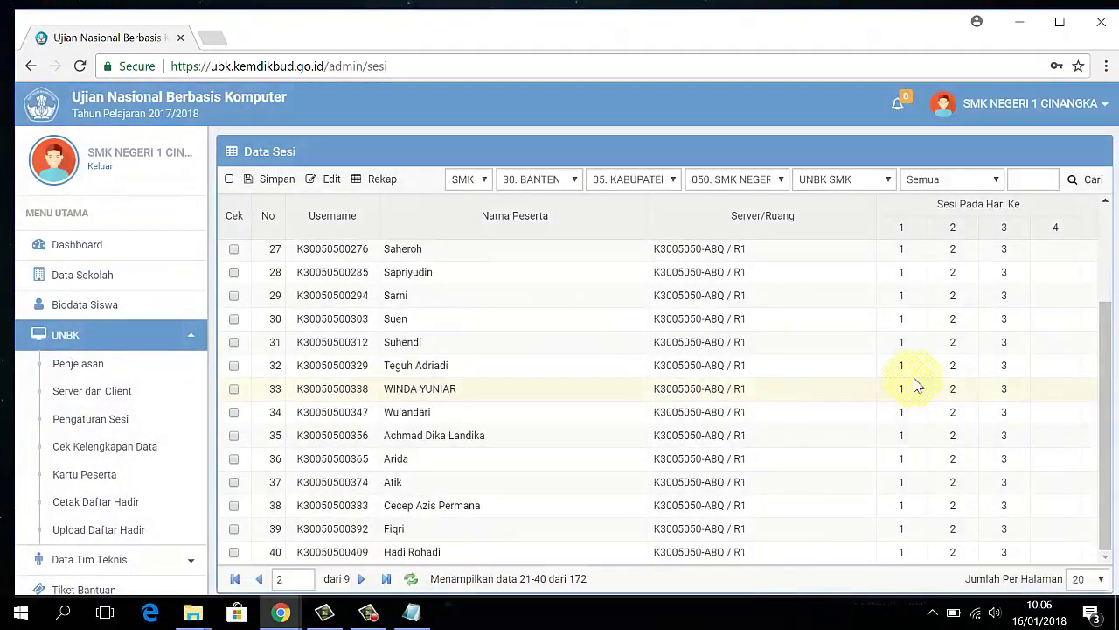
pyautogui.scroll(1, 1004, 300)
pyautogui.scroll(1, 1004, 300)
pyautogui.scroll(-2, 999, 297)
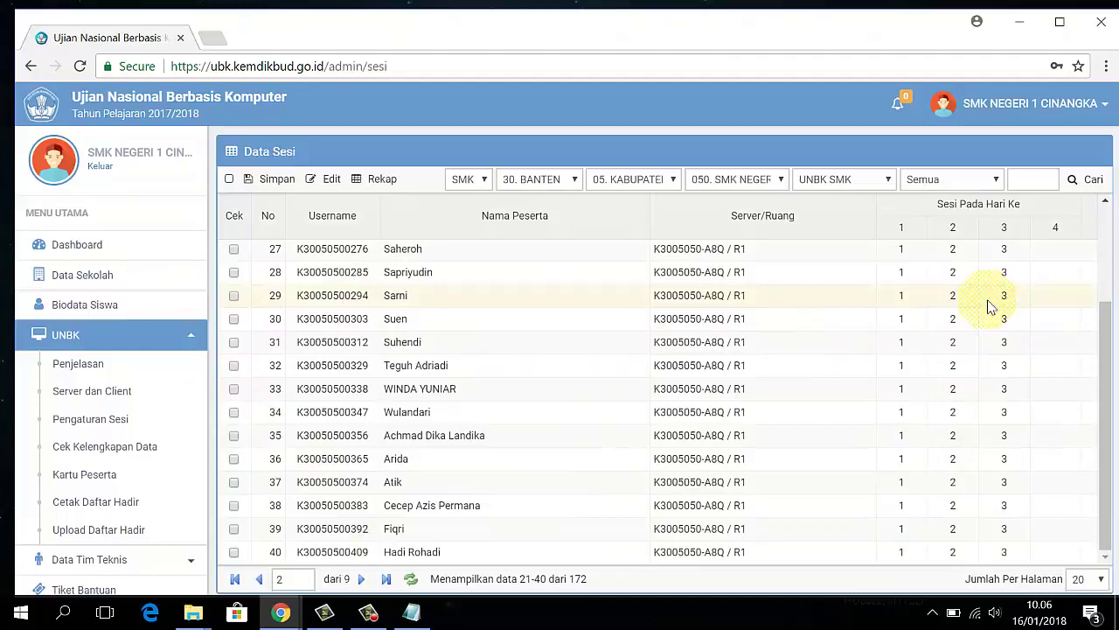
pyautogui.click(1073, 253)
pyautogui.scroll(2, 1062, 210)
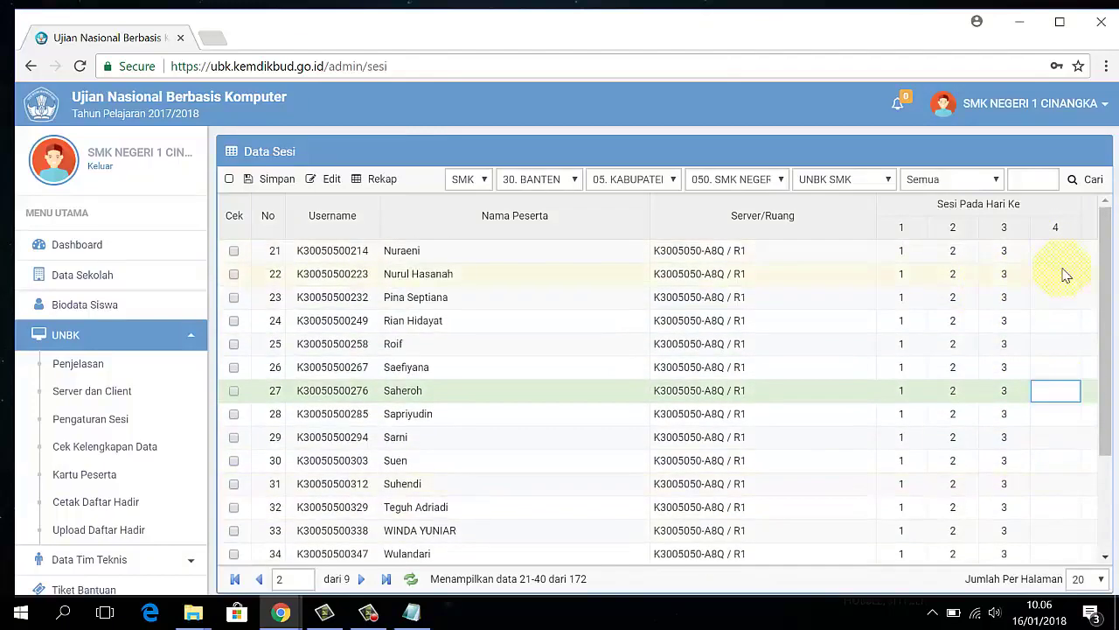
pyautogui.click(1060, 251)
pyautogui.write('1')
pyautogui.press('Down')
pyautogui.write('1')
pyautogui.press('Down')
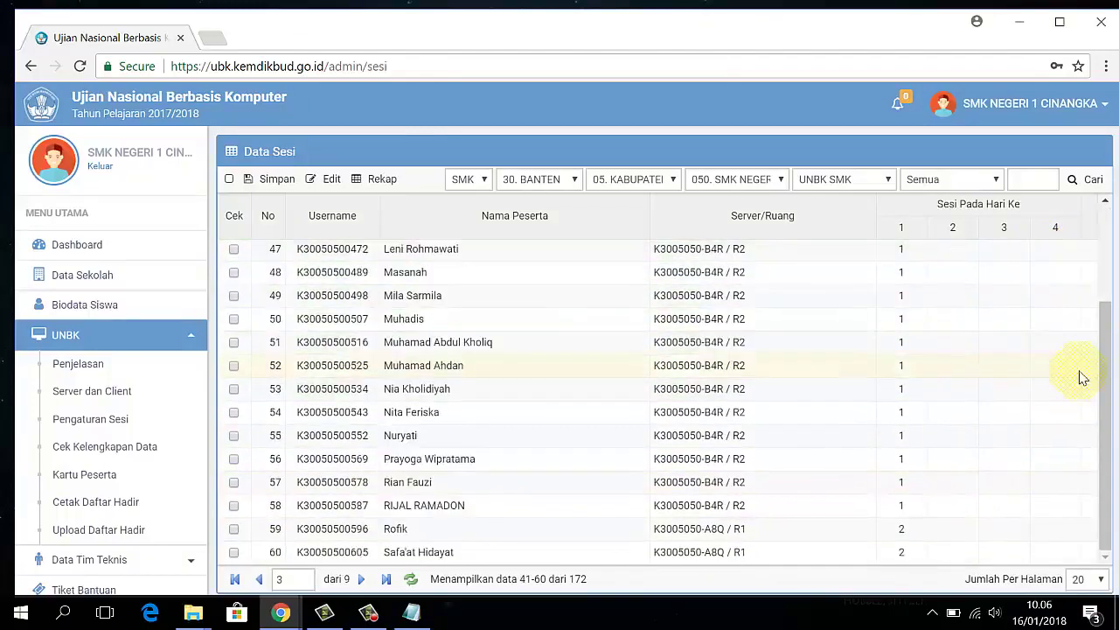
# Enter session 2 for day 2 for participants number 41 to 58 on page 3
pyautogui.scroll(2, 1031, 375)
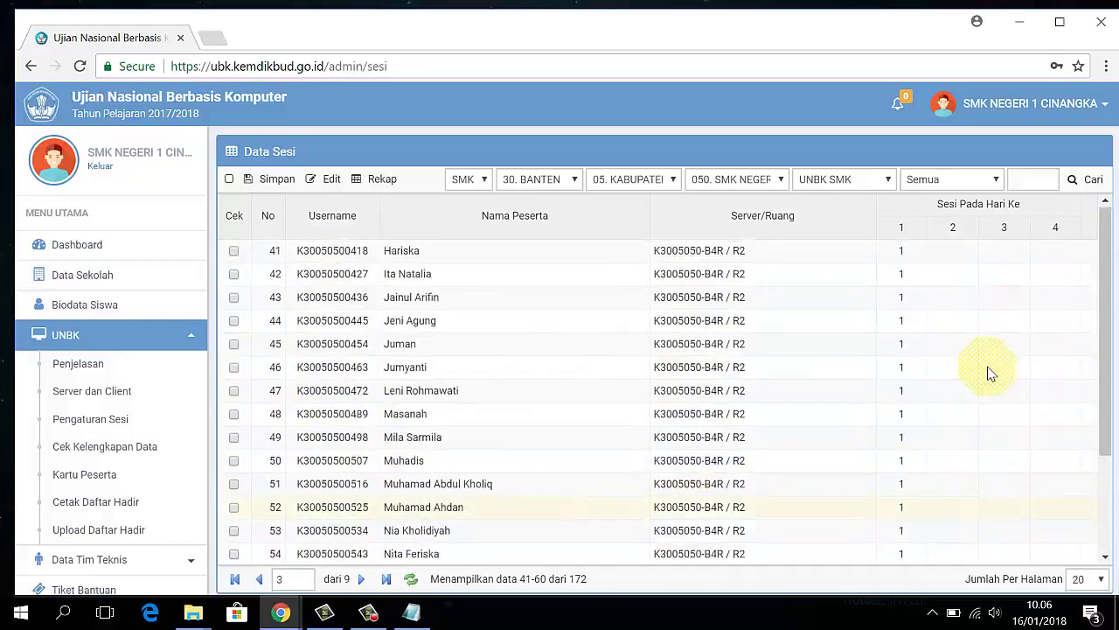
pyautogui.scroll(-2, 953, 256)
pyautogui.scroll(2, 949, 332)
pyautogui.click(943, 258)
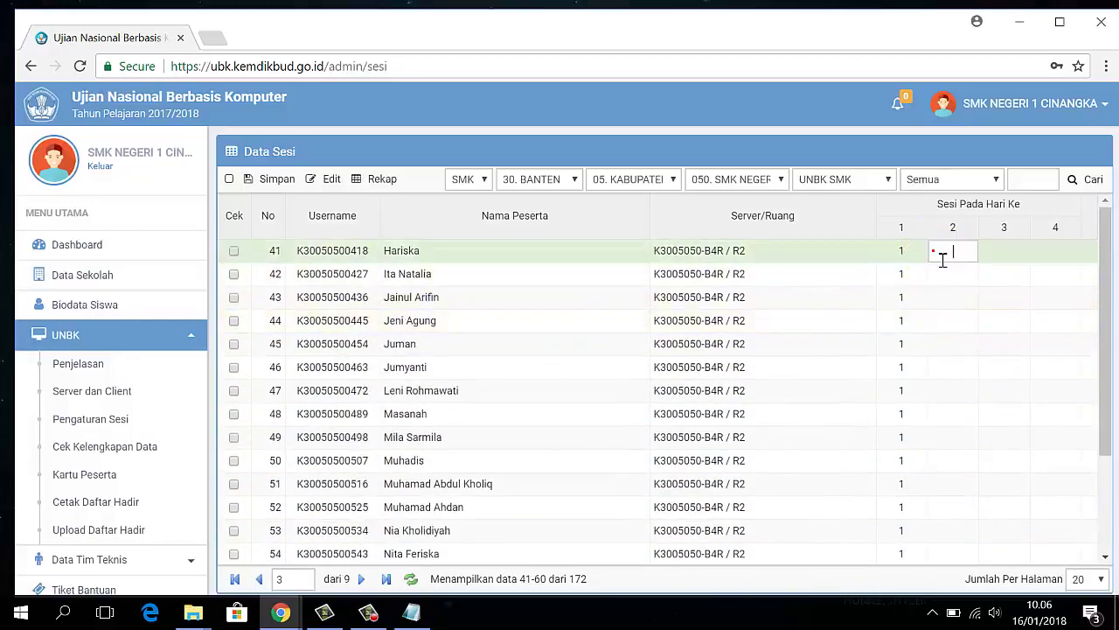
pyautogui.write('2')
pyautogui.press('Down')
pyautogui.press('2')
pyautogui.press('Down')
pyautogui.press('2')
pyautogui.press('Down')
pyautogui.press('2')
pyautogui.press('Down')
pyautogui.press('2')
pyautogui.press('Down')
pyautogui.press('2')
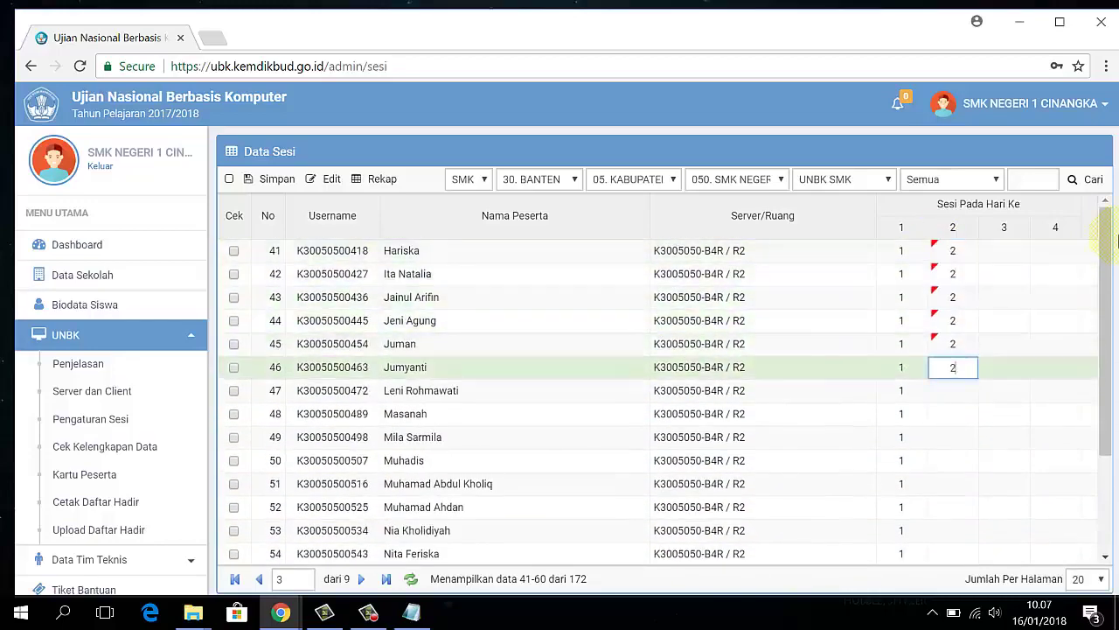
pyautogui.press('Down')
pyautogui.press('2')
pyautogui.press('Down')
pyautogui.press('2')
pyautogui.press('Down')
pyautogui.press('2')
pyautogui.press('Down')
pyautogui.press('2')
pyautogui.press('Down')
pyautogui.press('2')
pyautogui.press('Down')
pyautogui.press('2')
pyautogui.press('Down')
pyautogui.write('2')
pyautogui.press('Down')
pyautogui.write('2')
pyautogui.press('Down')
pyautogui.write('2')
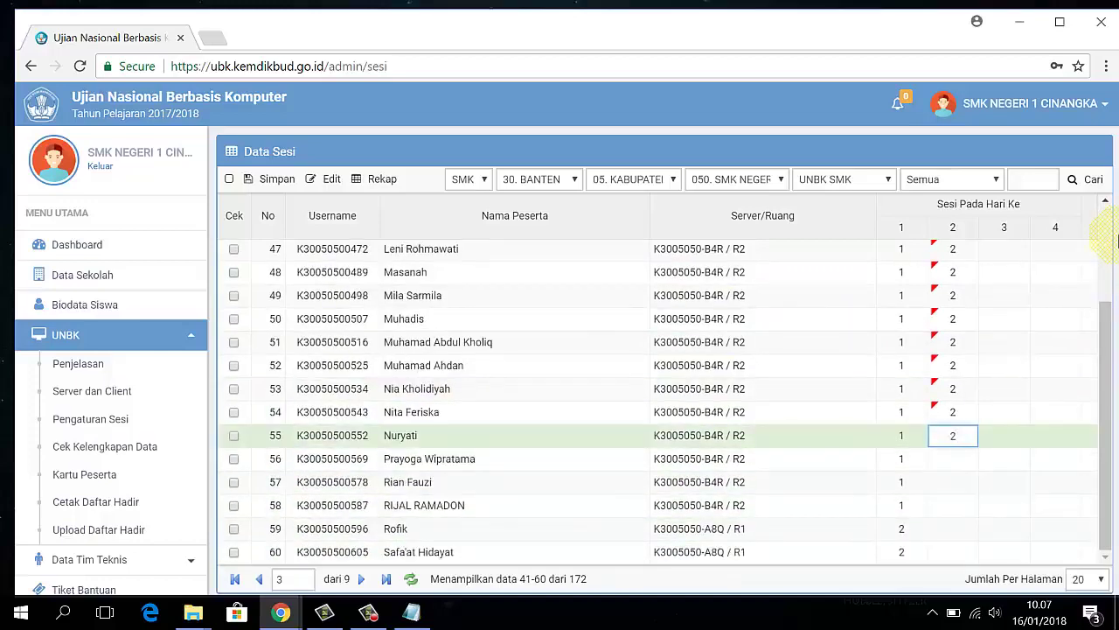
pyautogui.press('Down')
pyautogui.write('2')
pyautogui.press('Down')
pyautogui.write('2')
pyautogui.press('Down')
pyautogui.write('2')
pyautogui.press('Down')
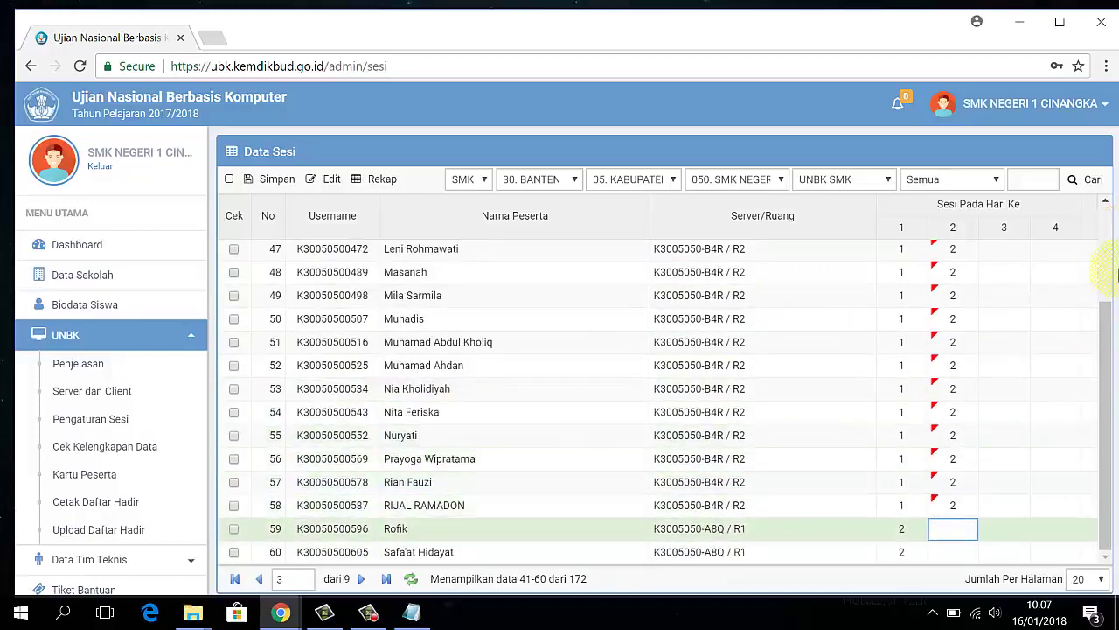
# Enter session 3 for day 3 for participants number 41 to 58
pyautogui.scroll(3, 1062, 368)
pyautogui.click(1005, 252)
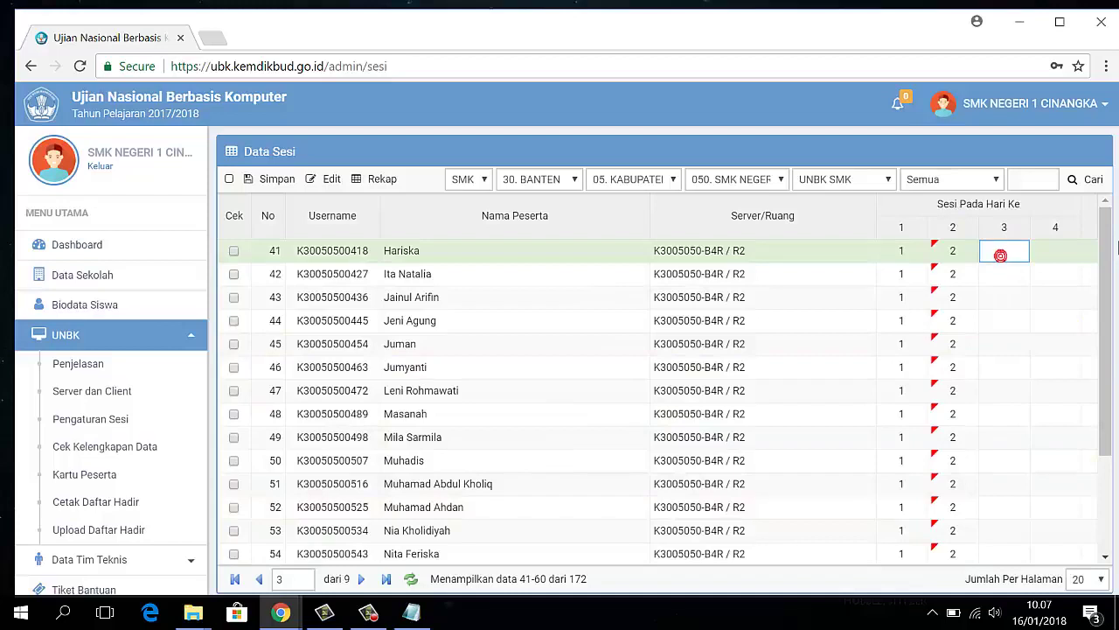
pyautogui.press('3')
pyautogui.press('Down')
pyautogui.press('3')
pyautogui.press('Down')
pyautogui.press('3')
pyautogui.press('Down')
pyautogui.press('3')
pyautogui.press('Down')
pyautogui.press('3')
pyautogui.press('Down')
pyautogui.press('3')
pyautogui.press('Down')
pyautogui.press('3')
pyautogui.press('Down')
pyautogui.press('3')
pyautogui.press('Down')
pyautogui.press('3')
pyautogui.press('Down')
pyautogui.press('3')
pyautogui.press('Down')
pyautogui.press('3')
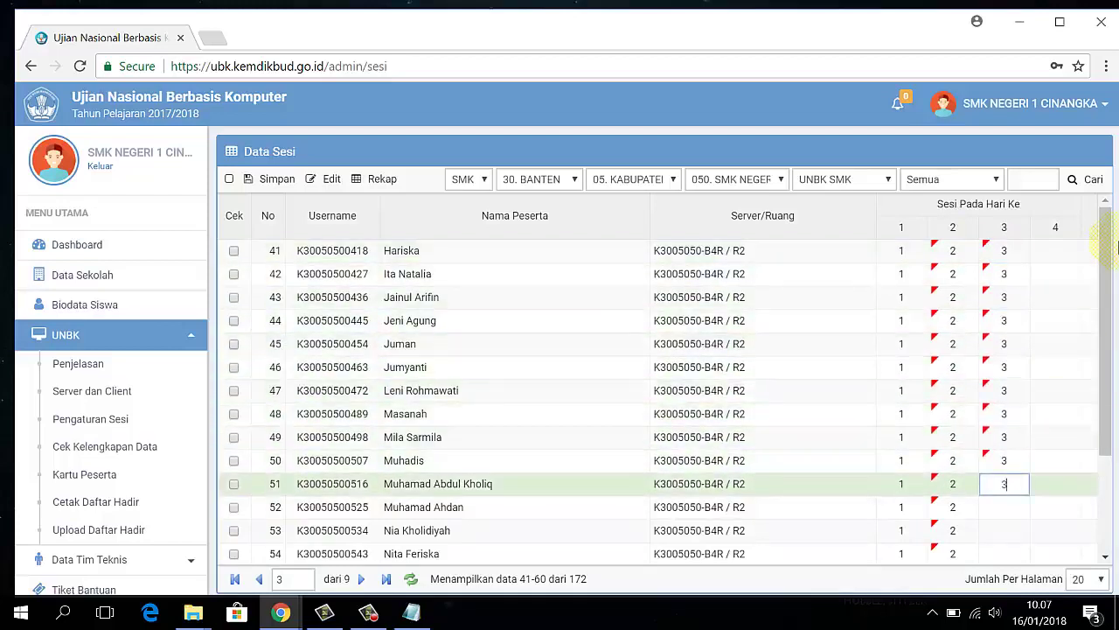
pyautogui.press('Down')
pyautogui.press('3')
pyautogui.press('Down')
pyautogui.press('3')
pyautogui.press('Down')
pyautogui.press('3')
pyautogui.press('Down')
pyautogui.press('3')
pyautogui.press('Down')
pyautogui.press('3')
pyautogui.press('Down')
pyautogui.press('3')
pyautogui.press('Down')
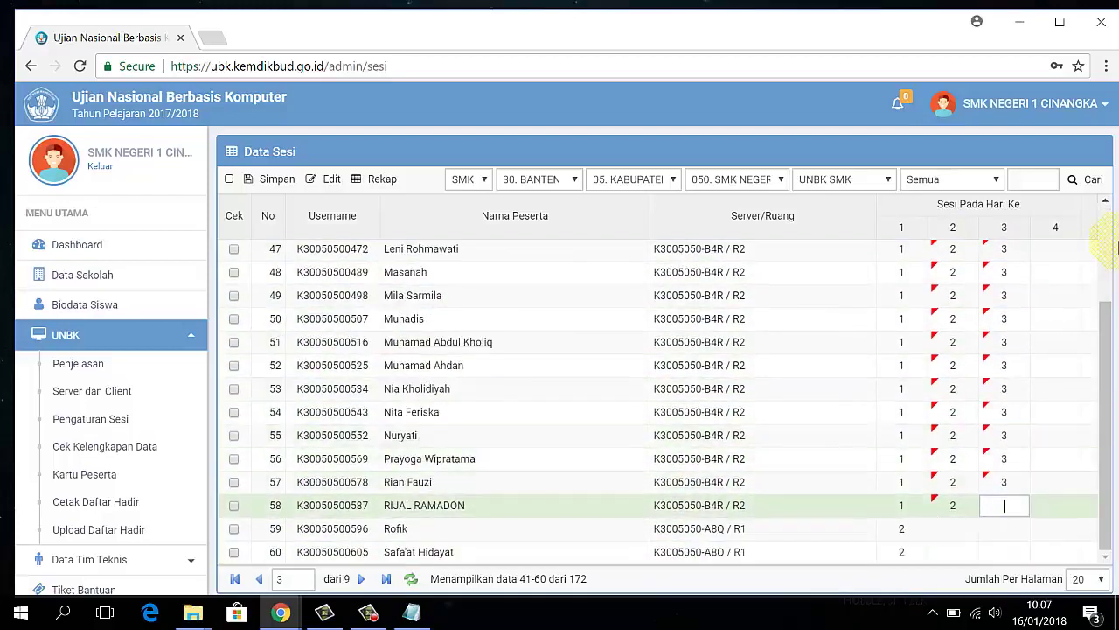
pyautogui.press('3')
pyautogui.press('Down')
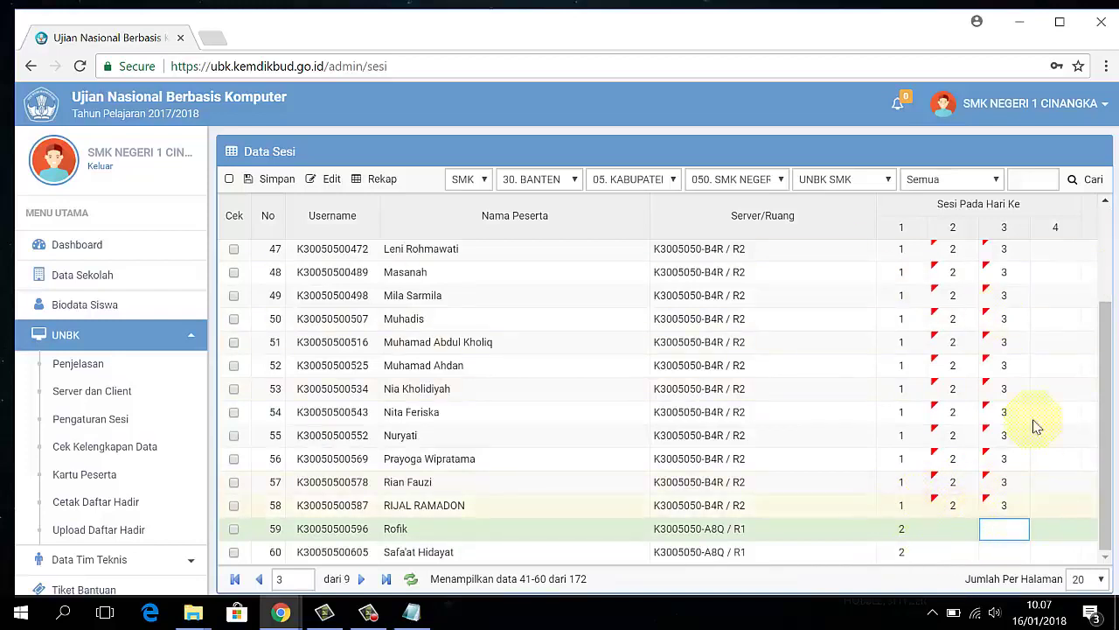
# Enter session 1 for day 4 for participants number 41 to 58
pyautogui.scroll(3, 1040, 385)
pyautogui.click(1046, 250)
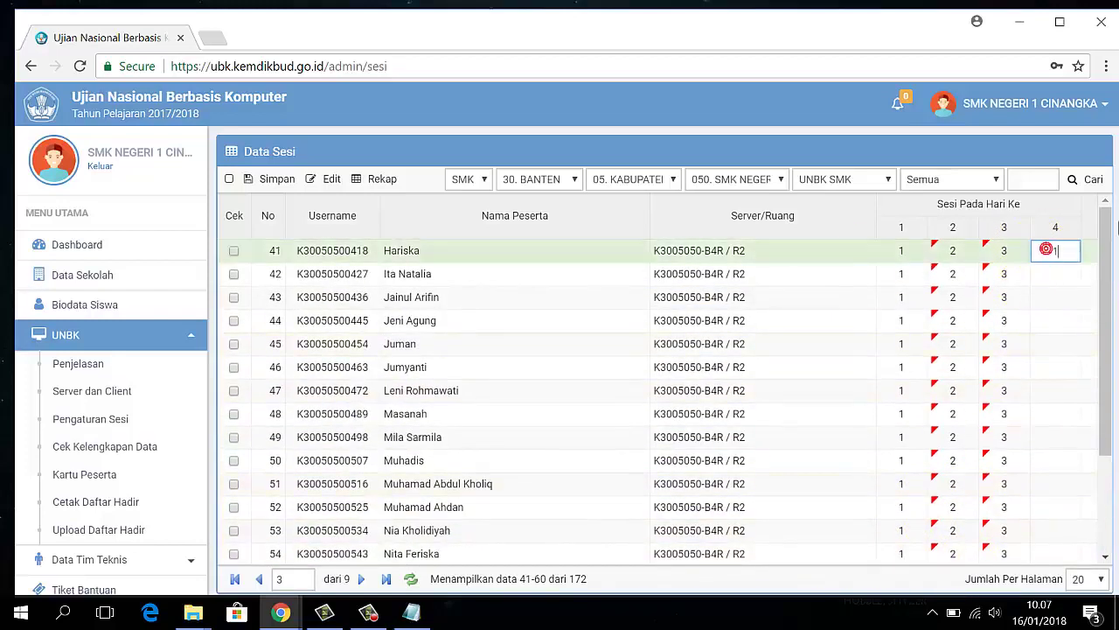
pyautogui.write('1')
pyautogui.press('Down')
pyautogui.press('1')
pyautogui.press('Down')
pyautogui.press('1')
pyautogui.press('Down')
pyautogui.press('1')
pyautogui.press('Down')
pyautogui.press('1')
pyautogui.press('Down')
pyautogui.press('1')
pyautogui.press('Down')
pyautogui.press('1')
pyautogui.press('Down')
pyautogui.press('1')
pyautogui.press('Down')
pyautogui.press('1')
pyautogui.press('Down')
pyautogui.press('1')
pyautogui.press('Down')
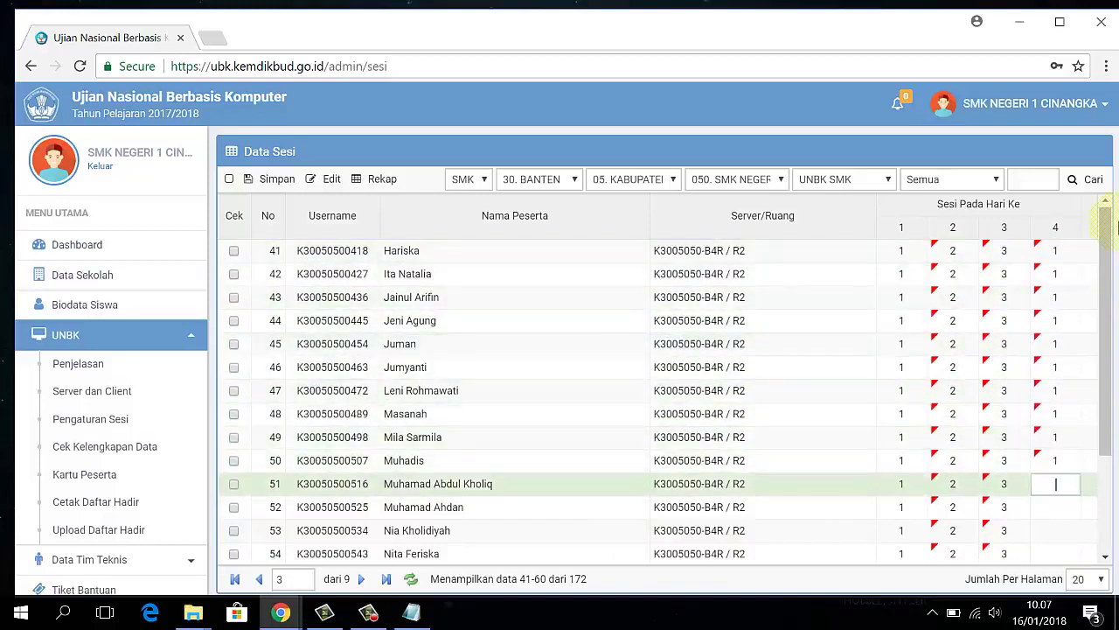
pyautogui.write('1')
pyautogui.press('Down')
pyautogui.write('1')
pyautogui.press('Down')
pyautogui.write('1')
pyautogui.press('Down')
pyautogui.write('1')
pyautogui.press('Down')
pyautogui.write('1')
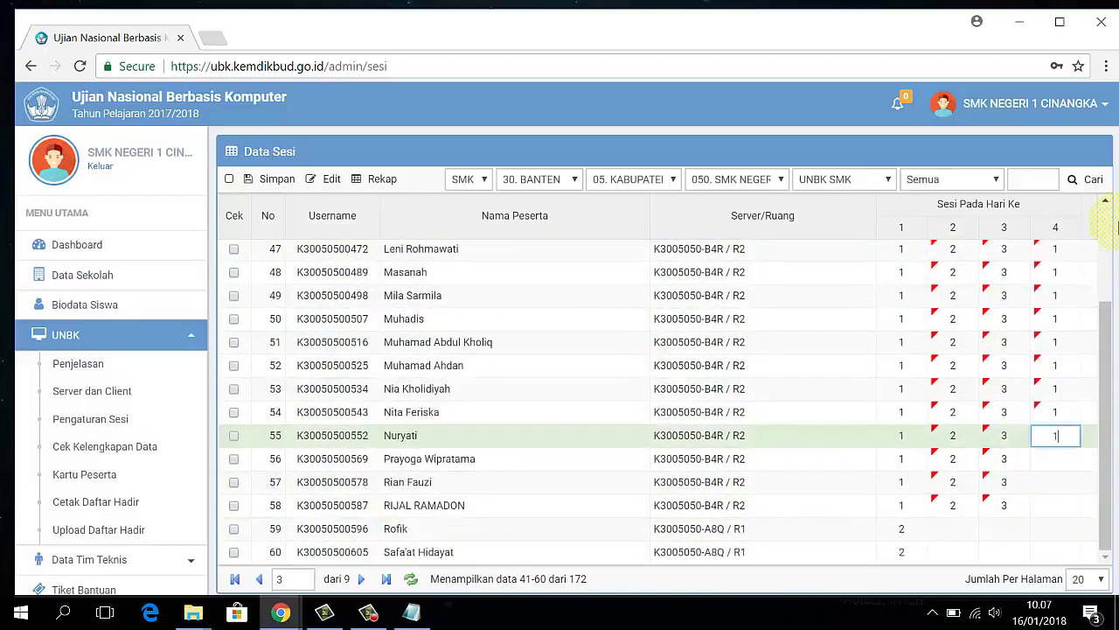
pyautogui.press('Down')
pyautogui.write('1')
pyautogui.press('Down')
pyautogui.write('1')
pyautogui.press('Down')
pyautogui.press('Down')
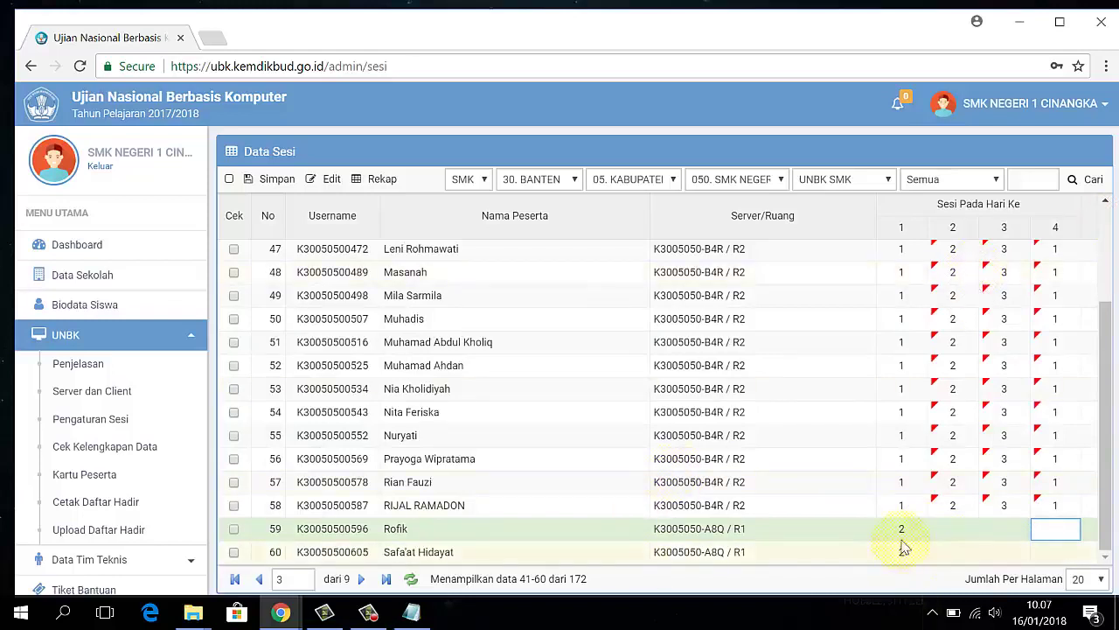
# For participants number 59 and 60, enter session 3 for day 2 and session 1 for day 3
pyautogui.click(966, 535)
pyautogui.write('3')
pyautogui.press('Down')
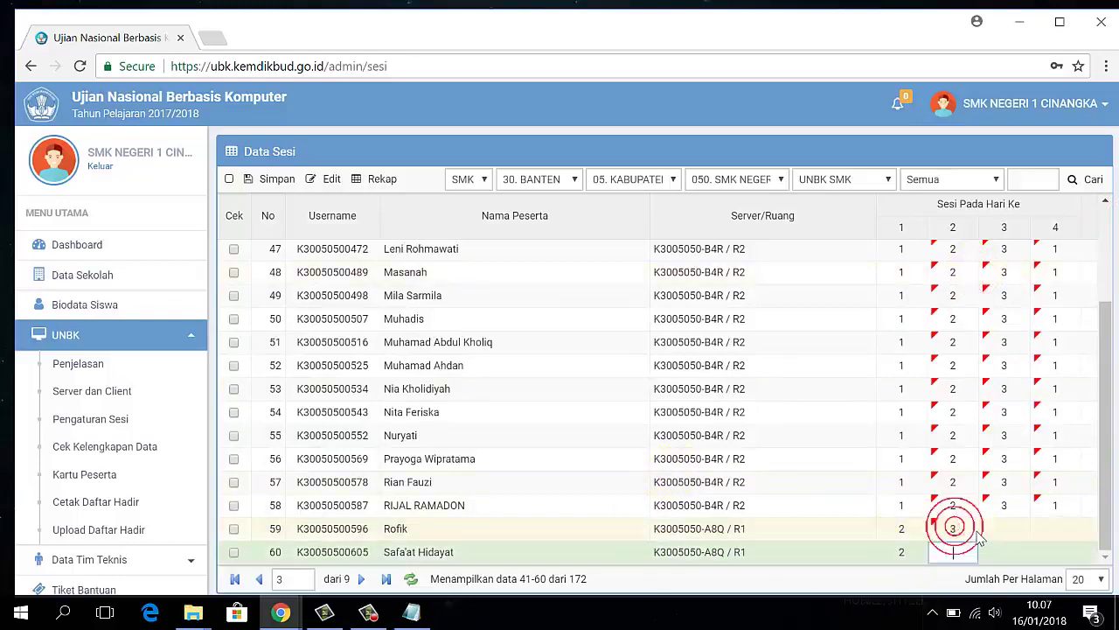
pyautogui.write('3')
pyautogui.click(1009, 530)
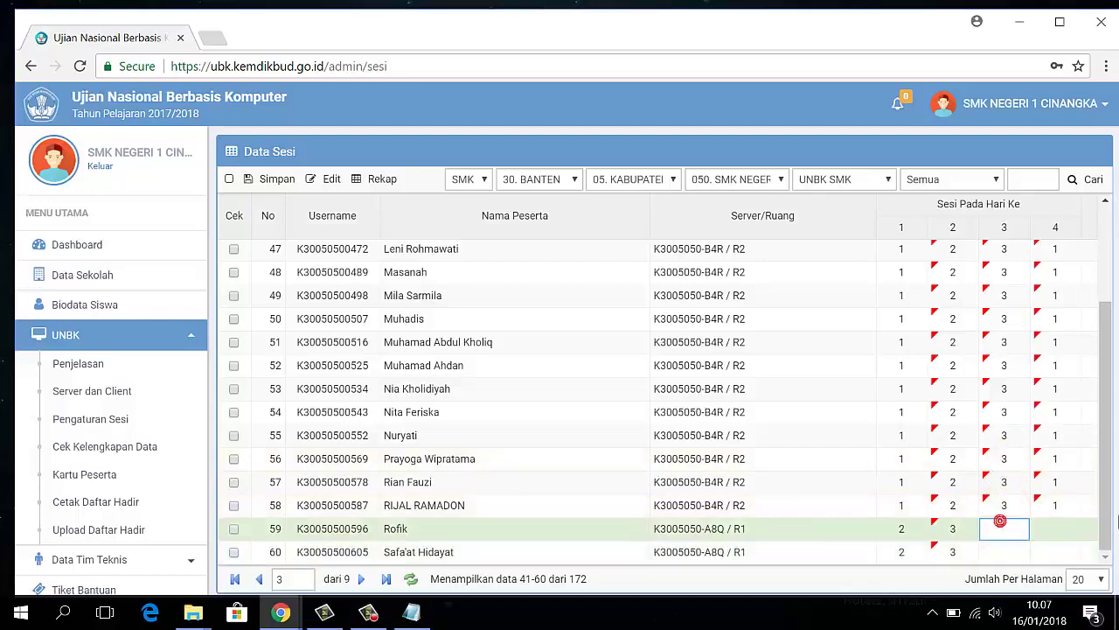
pyautogui.write('1')
pyautogui.press('Down')
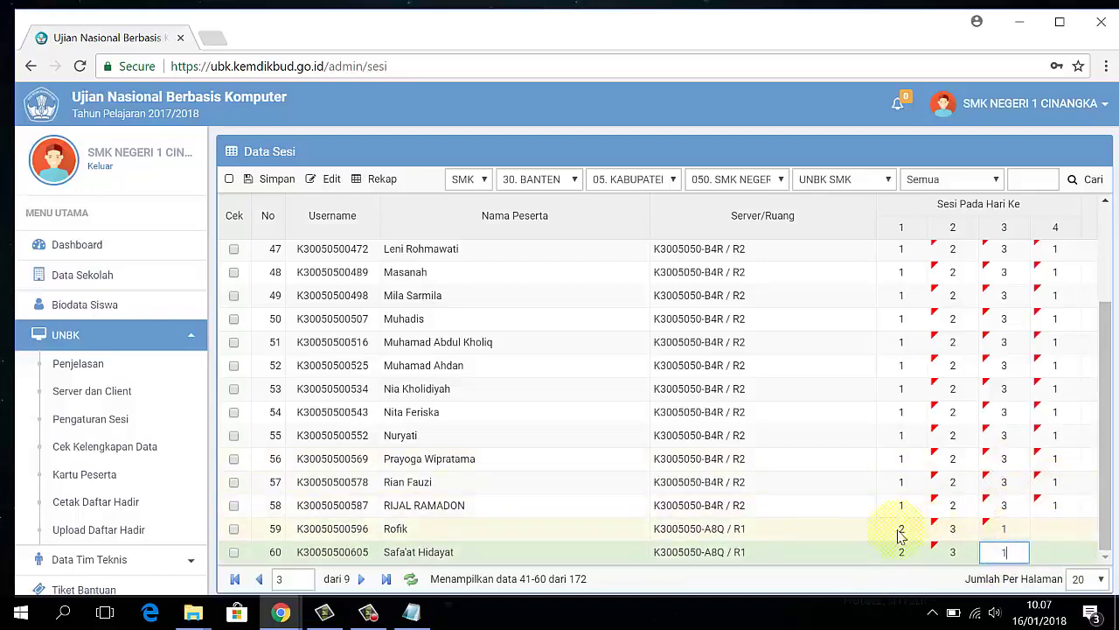
# Enter session 2 for day 4 for participants number 59 and 60, and save page 3
pyautogui.click(1048, 536)
pyautogui.write('2')
pyautogui.press('Return')
pyautogui.write('2')
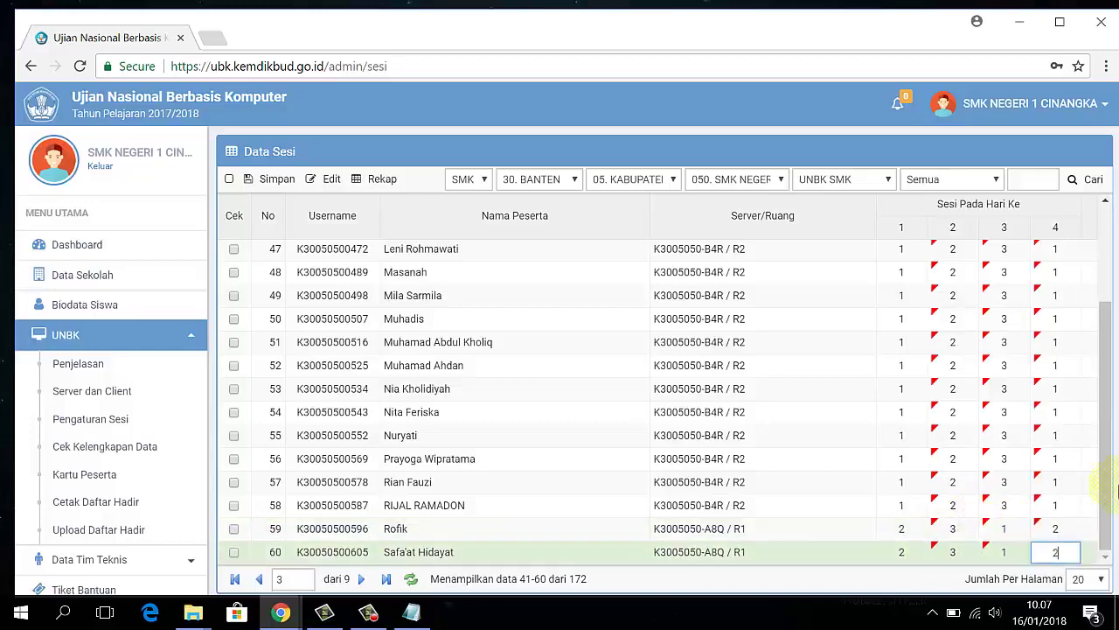
pyautogui.click(281, 179)
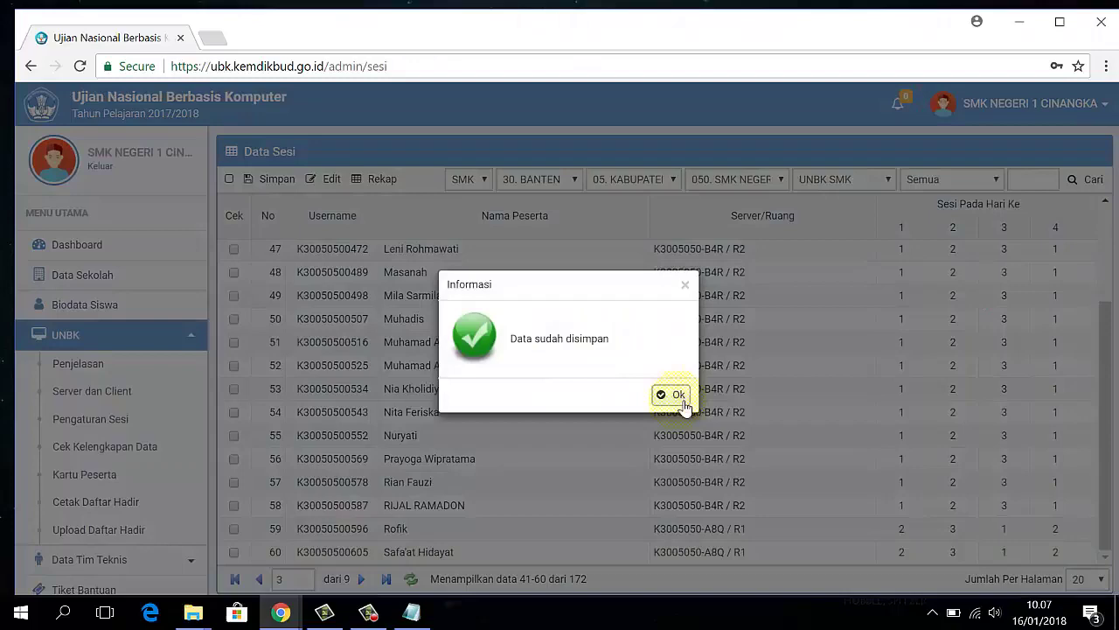
pyautogui.click(673, 396)
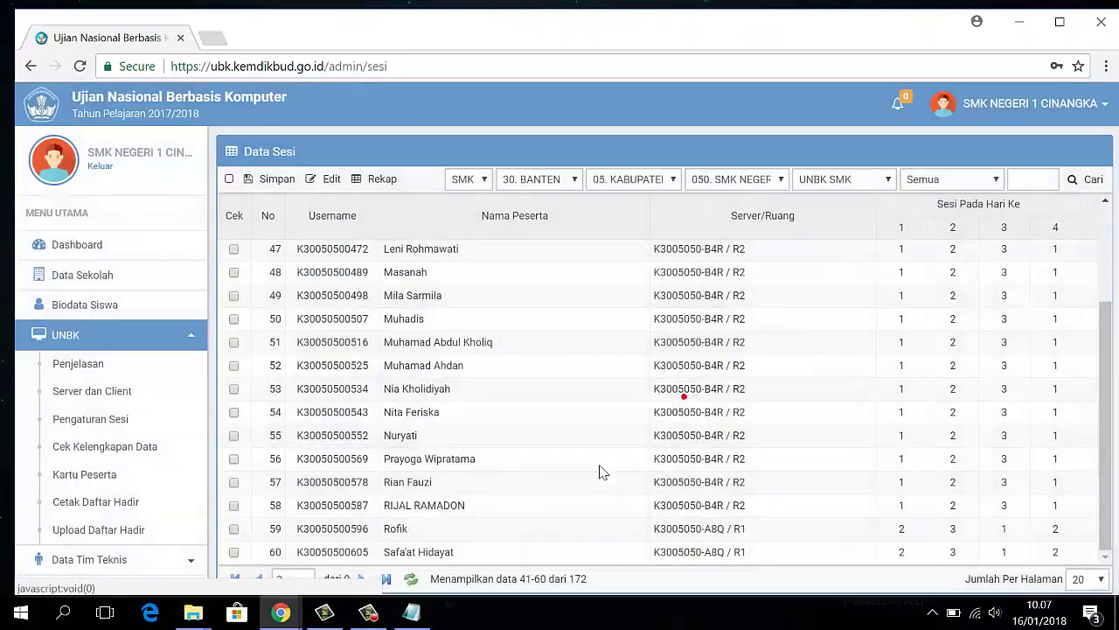
# Go to page 4 and enter session 3 for day 2 for participants number 61 to 80
pyautogui.click(361, 579)
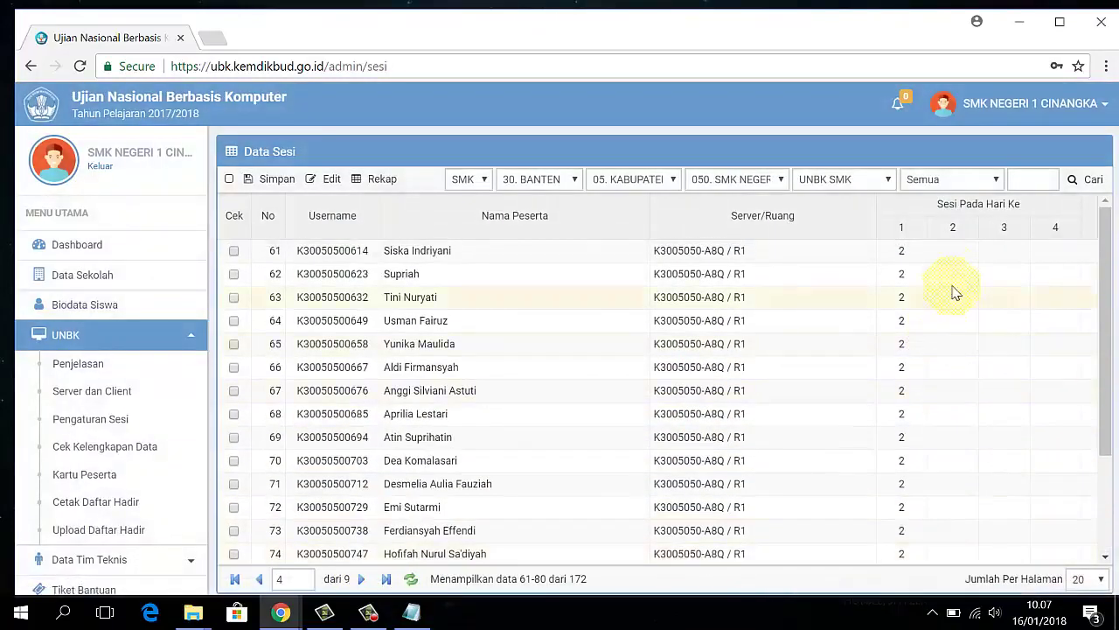
pyautogui.click(953, 251)
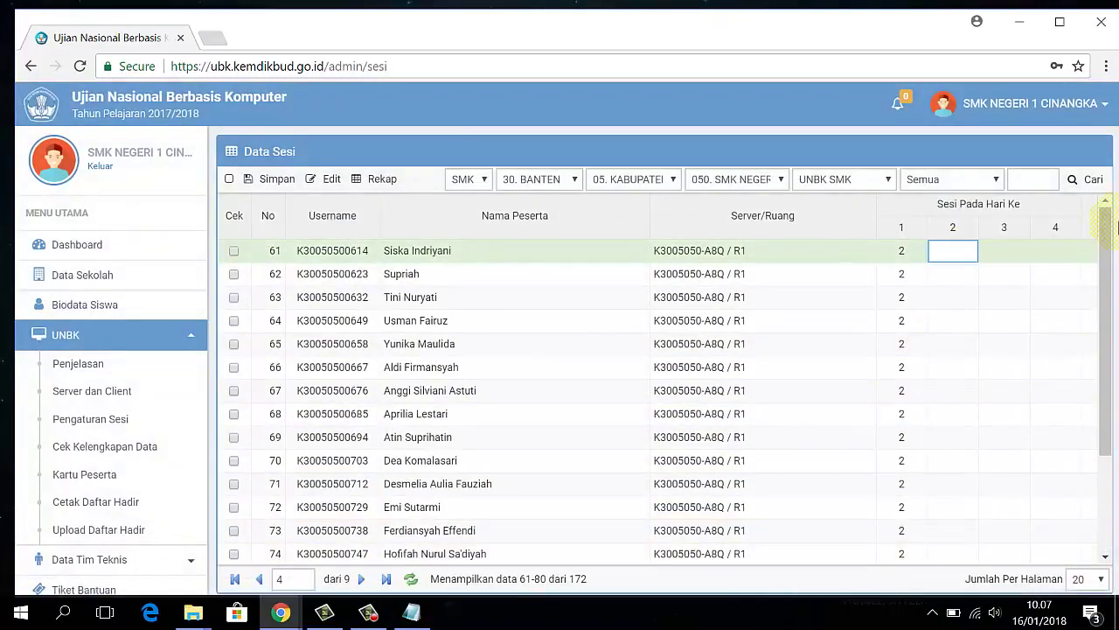
pyautogui.write('3')
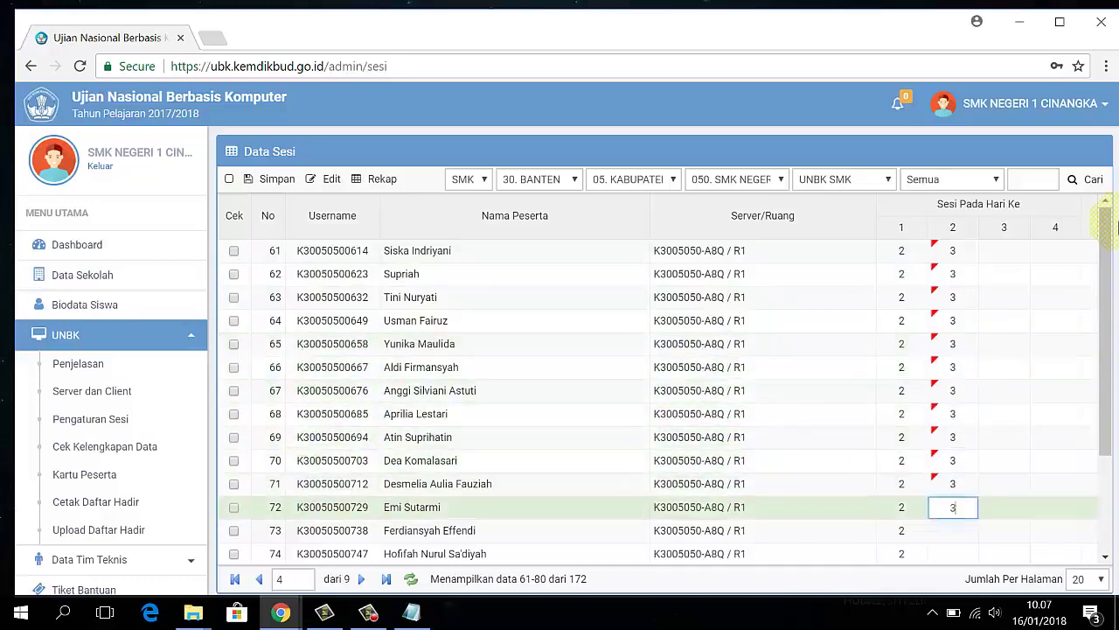
pyautogui.write(' 3 3 3 3 3 3 3 3 3 3 3 3 3 3 3 3 3 3 3')
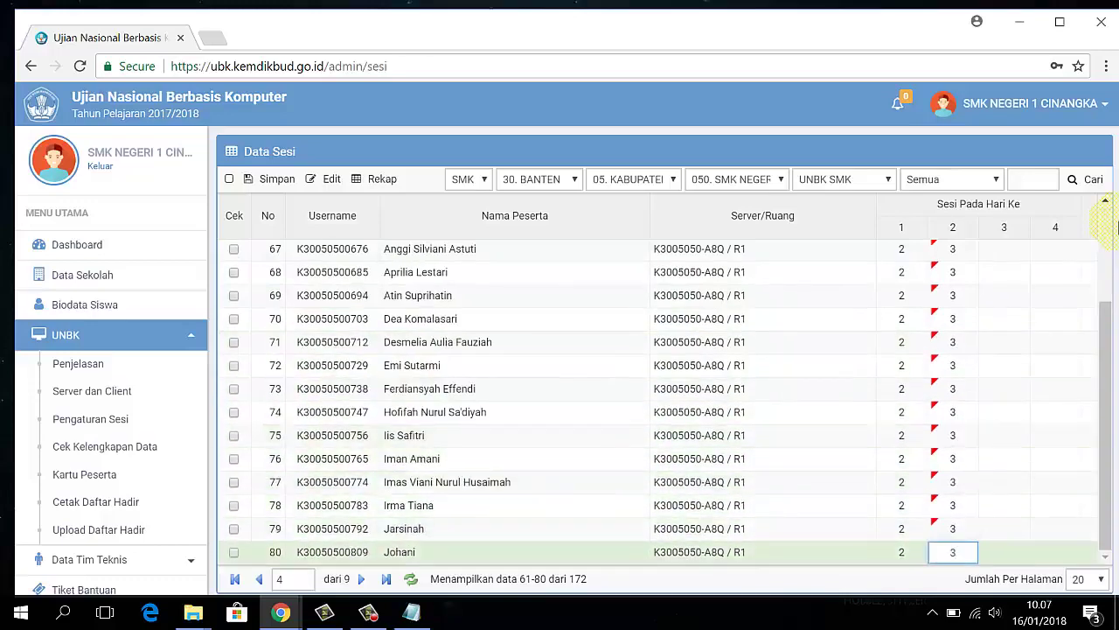
# Enter session 1 for day 3 for participants number 61 to 80, filling in the skipped number 77 as well
pyautogui.scroll(3, 1032, 302)
pyautogui.click(1007, 250)
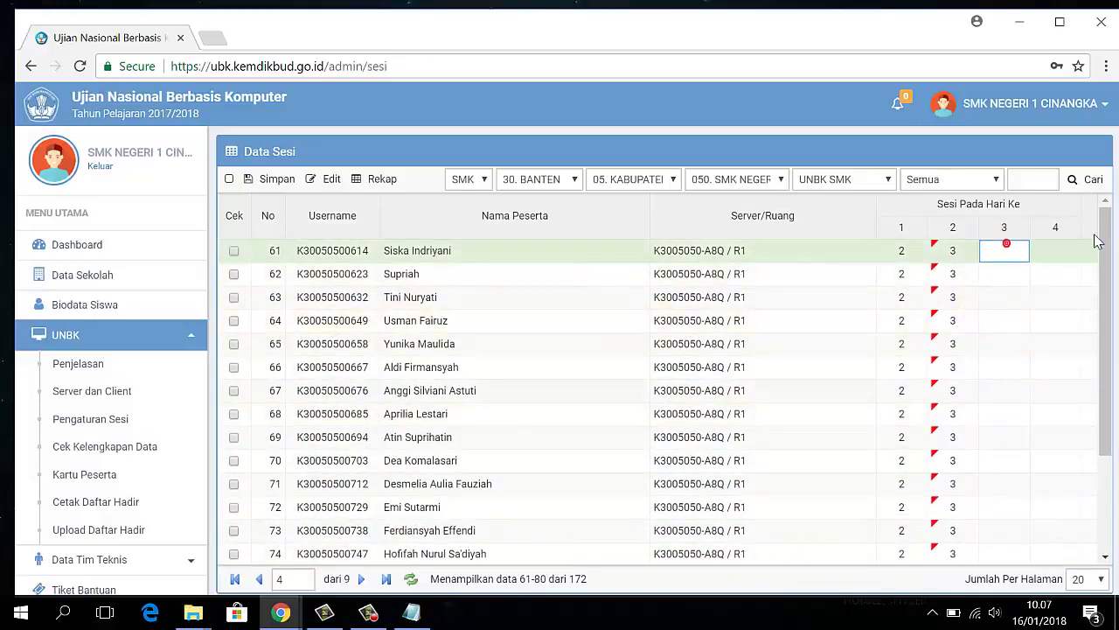
pyautogui.write('1 1 1 1 1 1 1 1 1 1 1 1 1 1 1 1  1 1')
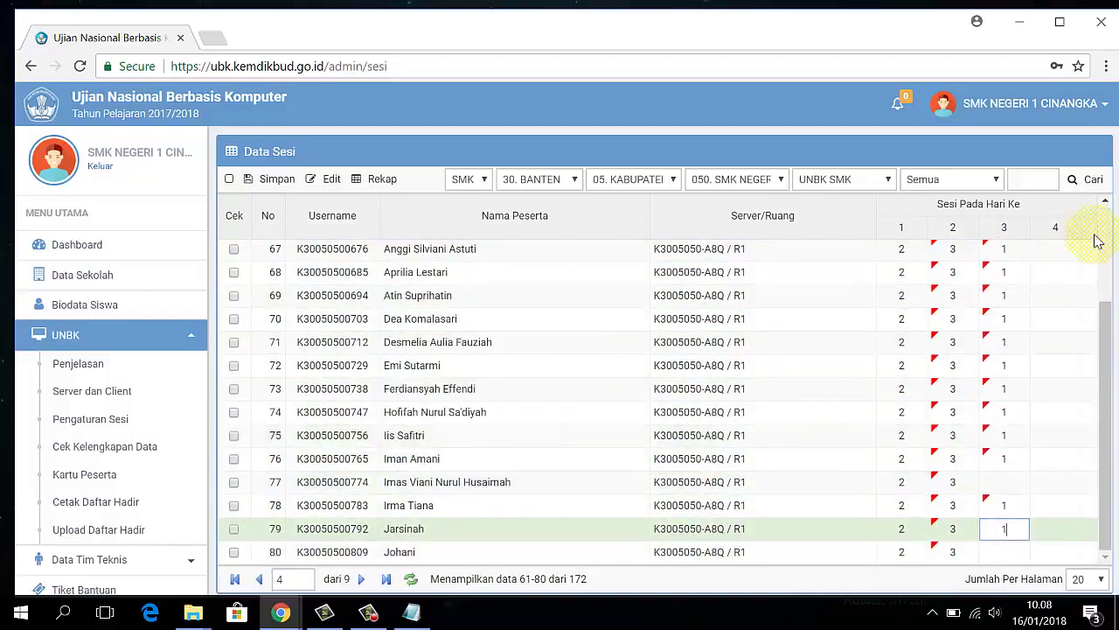
pyautogui.press('Up')
pyautogui.press('Up')
pyautogui.write('1')
pyautogui.press('Down')
pyautogui.press('Down')
pyautogui.press('Down')
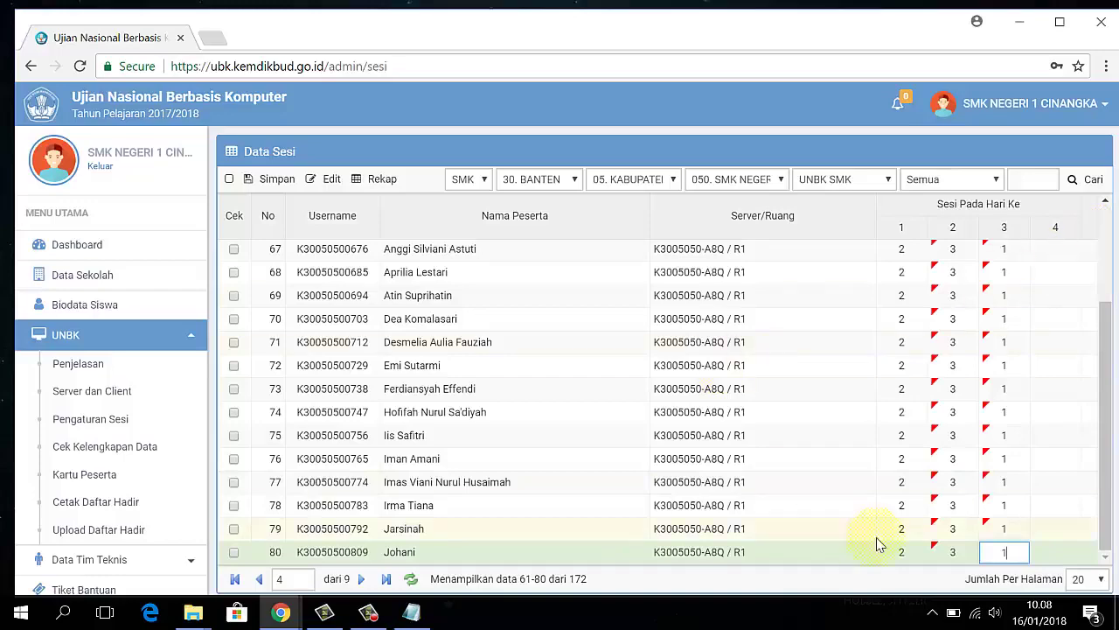
# Enter session 2 for day 4 for participants number 61 to 80, and save page 4
pyautogui.scroll(3, 929, 350)
pyautogui.click(1055, 251)
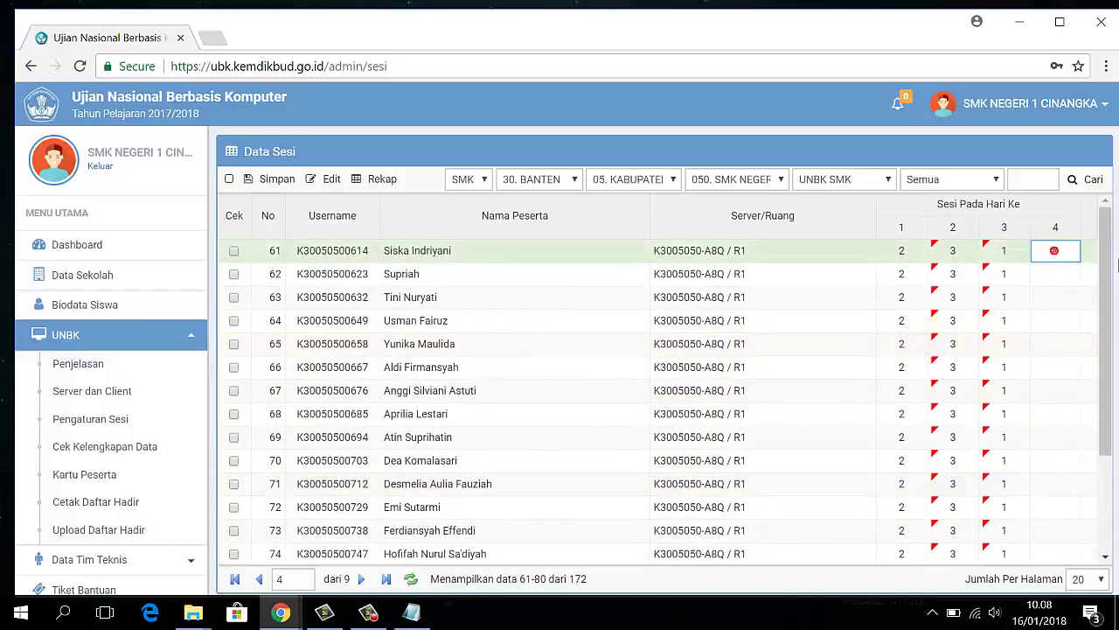
pyautogui.write('2 2 2 2 2 2 2 2 2 2 2 2 2 2 2 2 2 2 2')
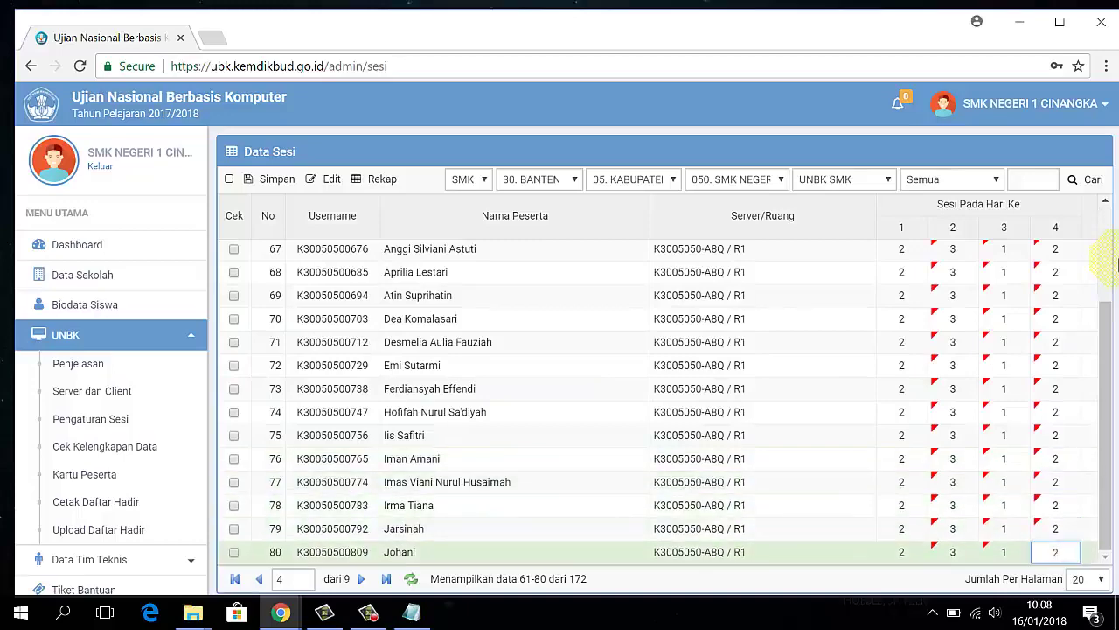
pyautogui.click(272, 178)
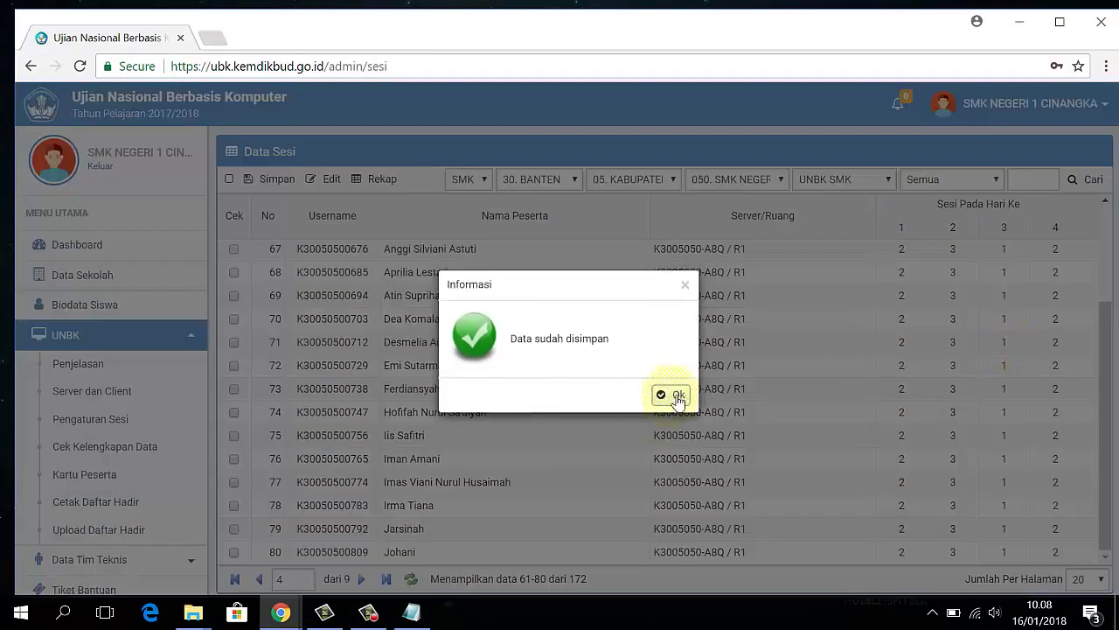
pyautogui.click(673, 396)
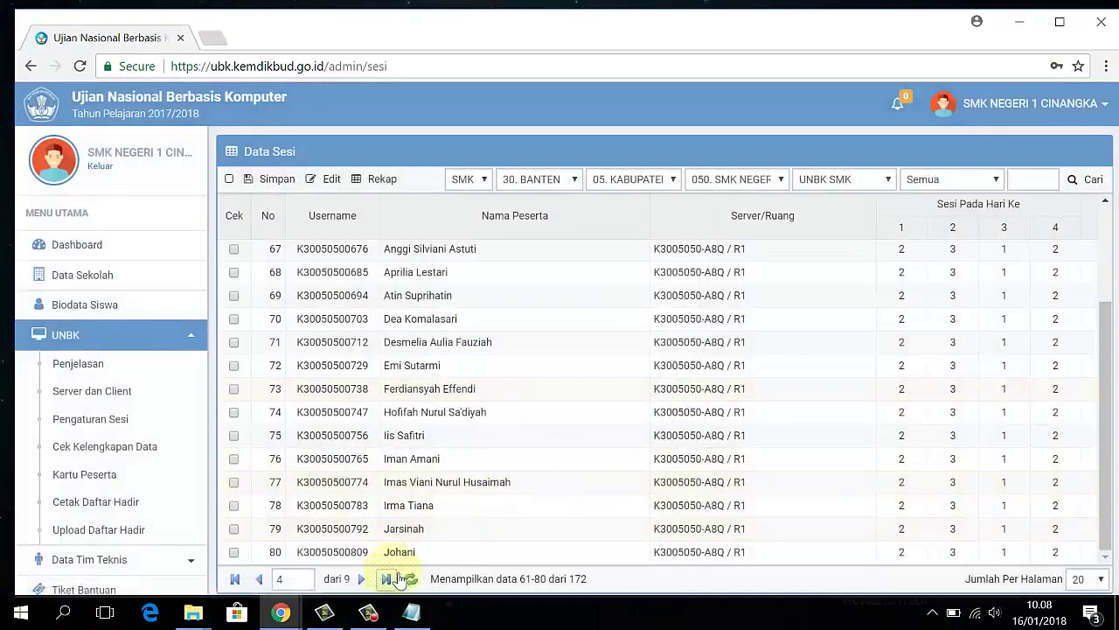
# Go to page 5 and enter session 3 for day 2 for participants number 81 to 100
pyautogui.click(369, 581)
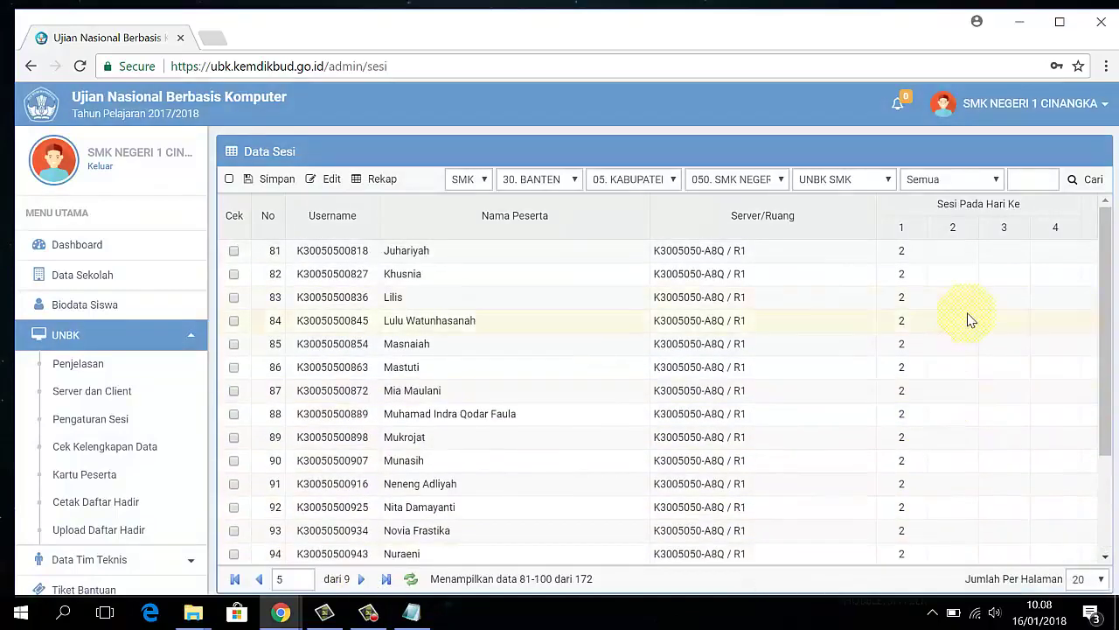
pyautogui.click(957, 253)
pyautogui.write('3')
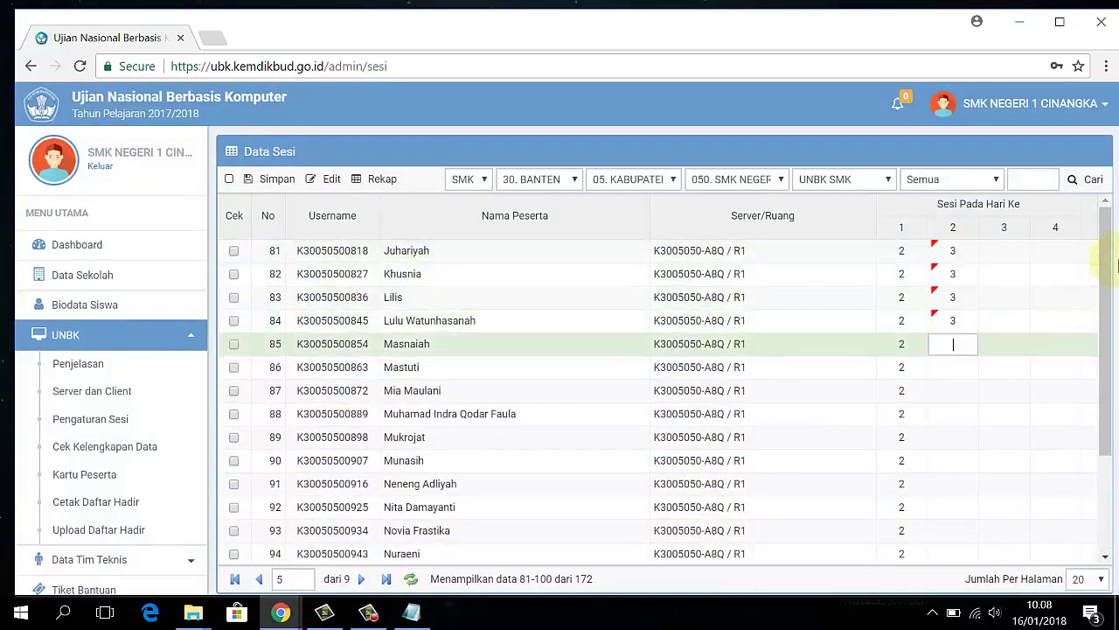
pyautogui.write(' 3 3 3 3 3 3 3 3 3 3 3 3 3 3 3 3 3 3 3')
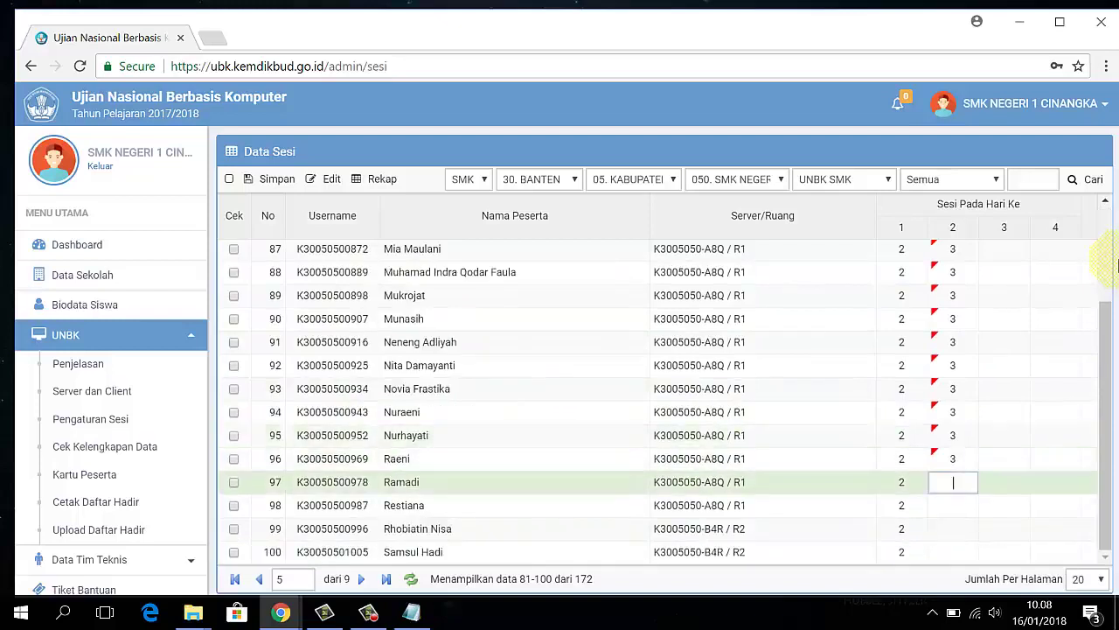
# Enter session 1 for day 3 for participants number 81 to 100
pyautogui.click(1006, 249)
pyautogui.write('1')
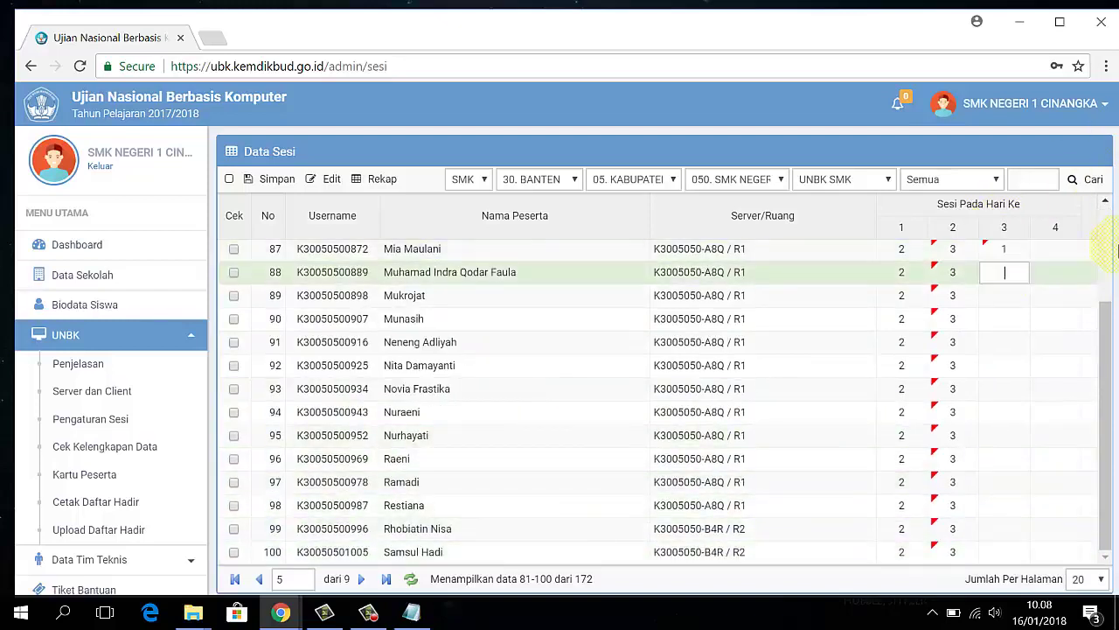
pyautogui.write(' 1 1 1 1 1 1 1 1 1 1 1 1 1 ')
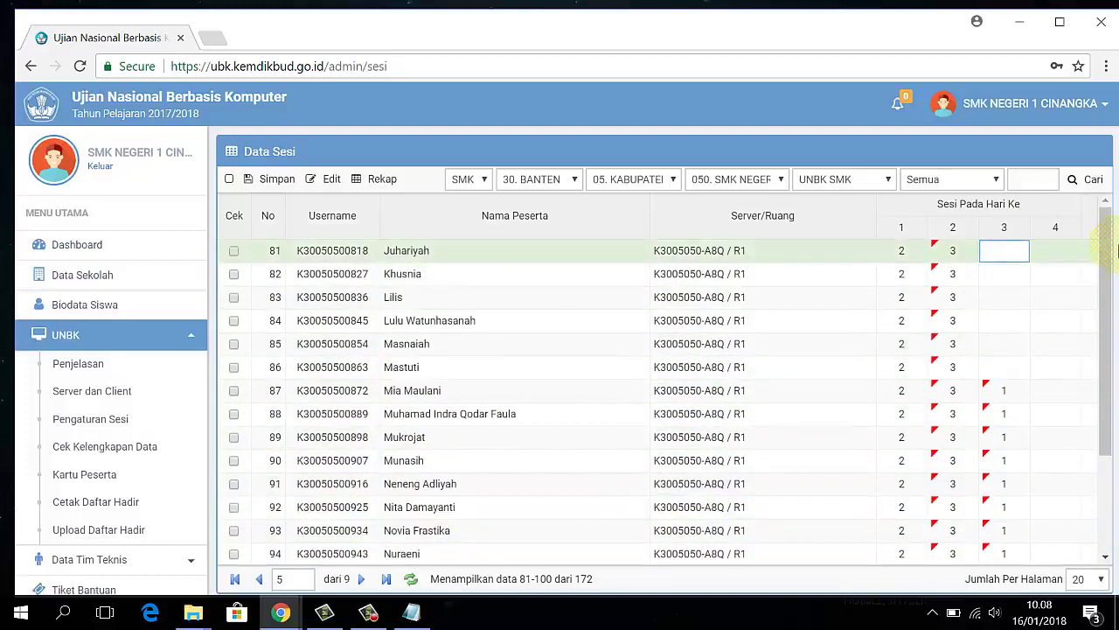
pyautogui.write('1 1 1 1 1')
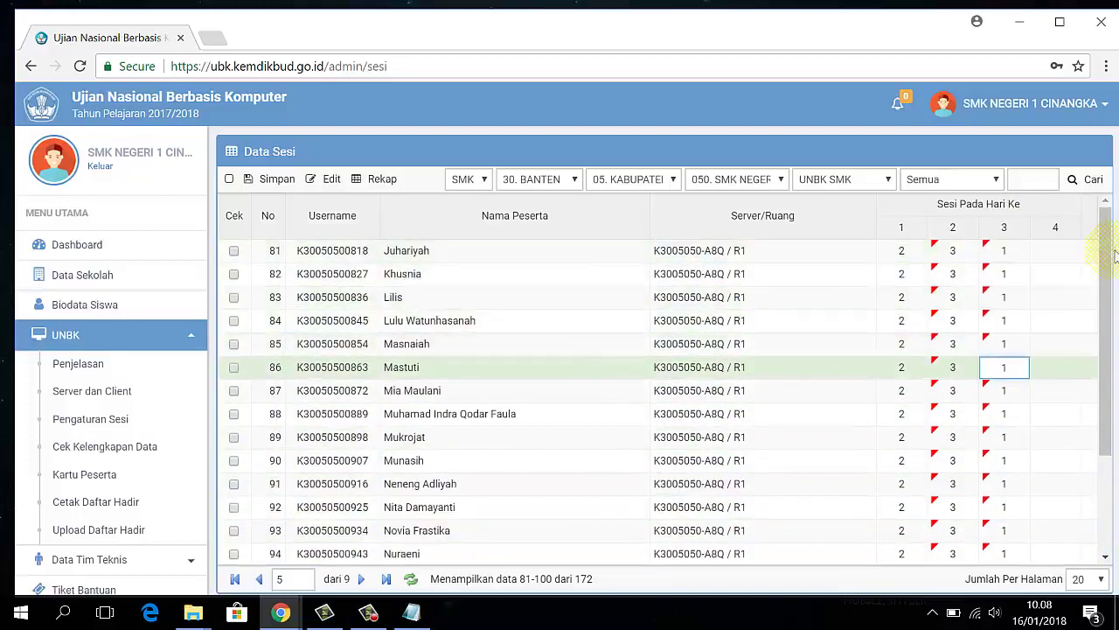
# Enter session 2 for day 4 for participants number 81 to 100, and save page 5
pyautogui.click(1058, 252)
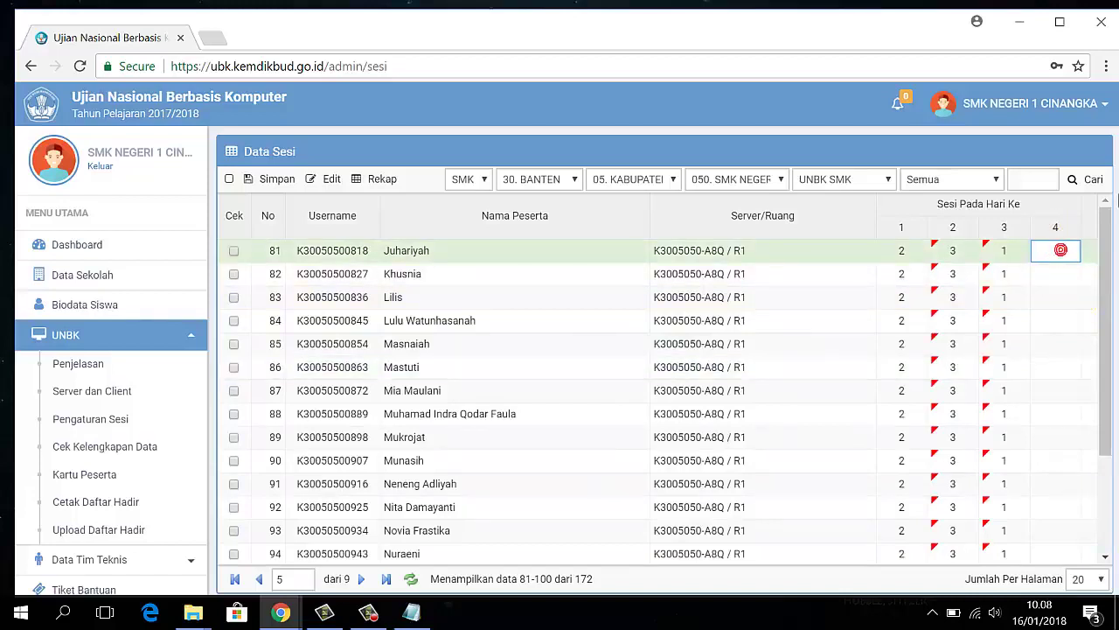
pyautogui.write('2')
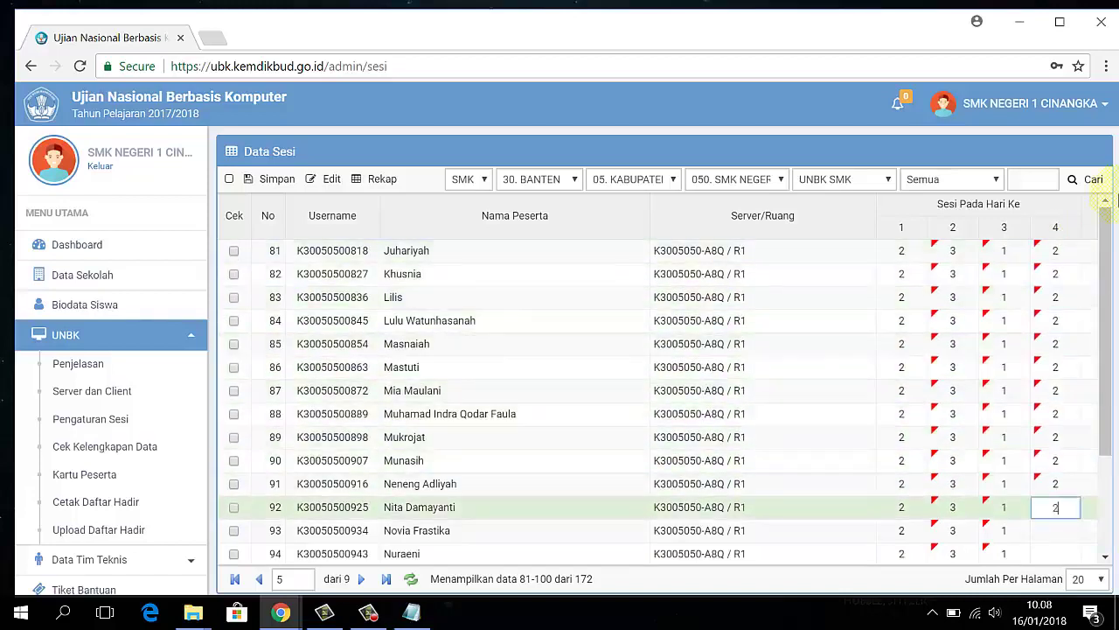
pyautogui.write(' 2 2 2 2 2 2 2 2 2 2 2 2 2 2 2 2 2 2 2')
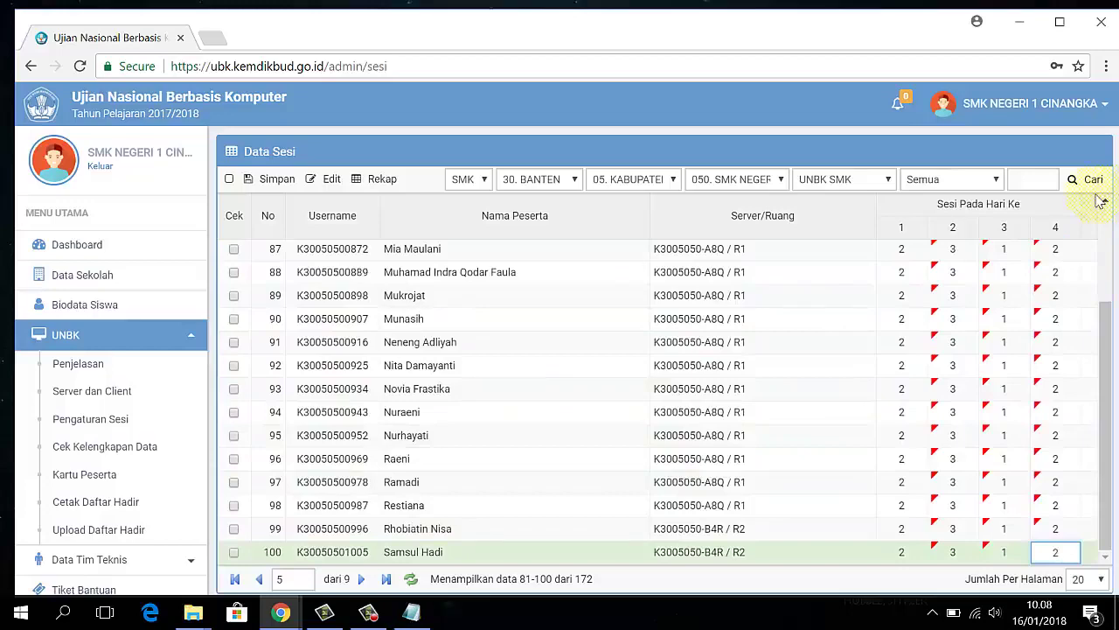
pyautogui.click(267, 184)
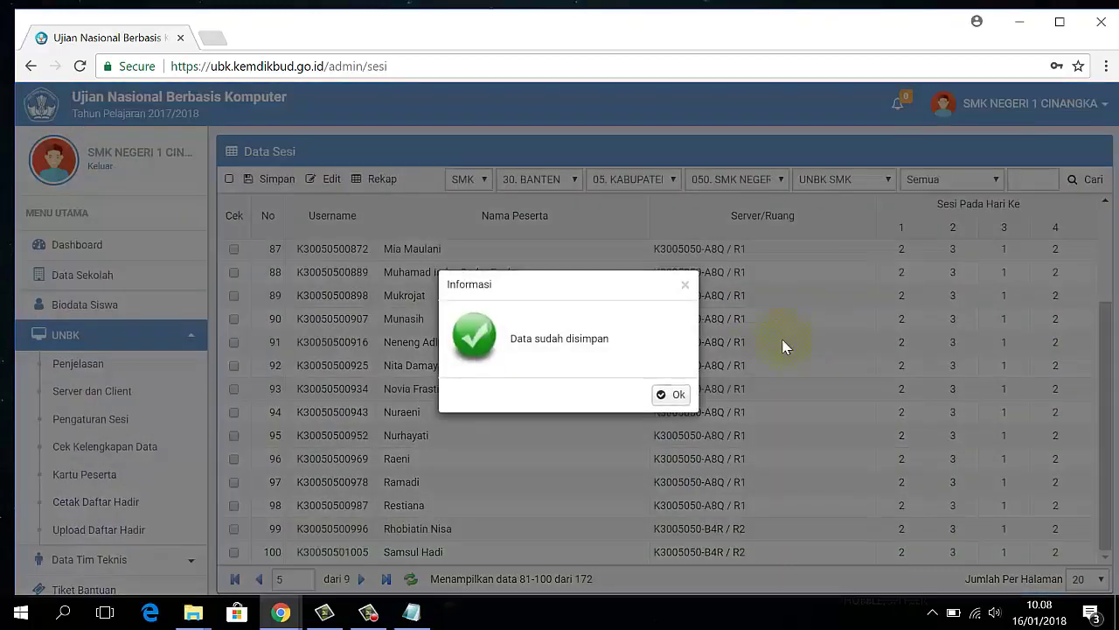
pyautogui.click(688, 398)
# Go to page 6 and enter session 3 for day 2 for participants number 101 to 116
pyautogui.click(362, 578)
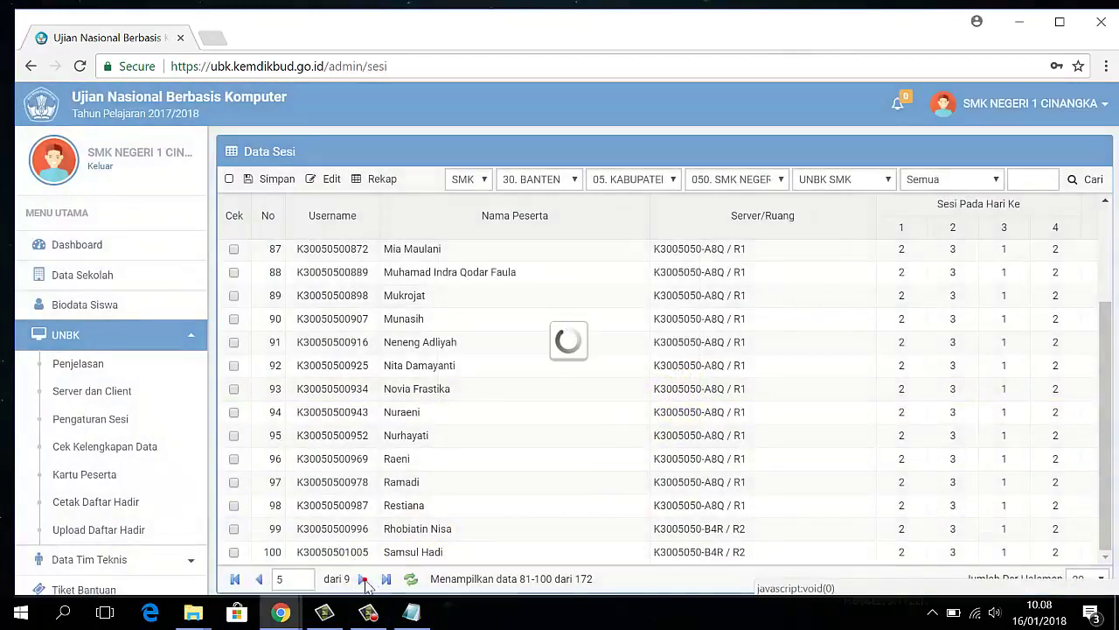
pyautogui.scroll(2, 866, 367)
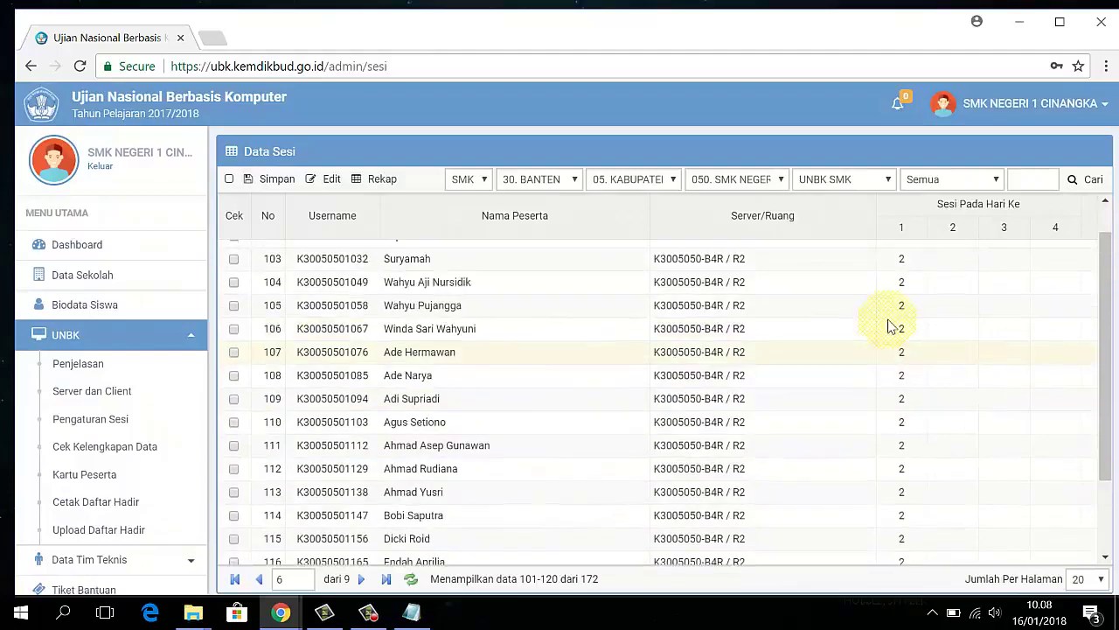
pyautogui.click(942, 250)
pyautogui.write('3')
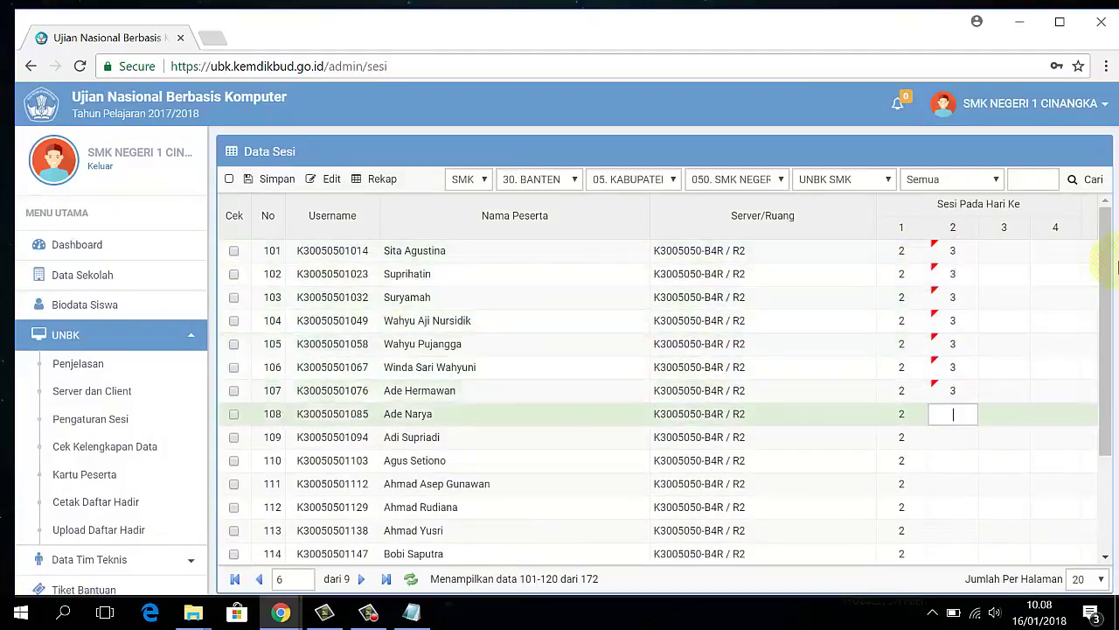
pyautogui.write(' 3 3 3 3 3 3 3 3 3 3 3 3 3 3 3')
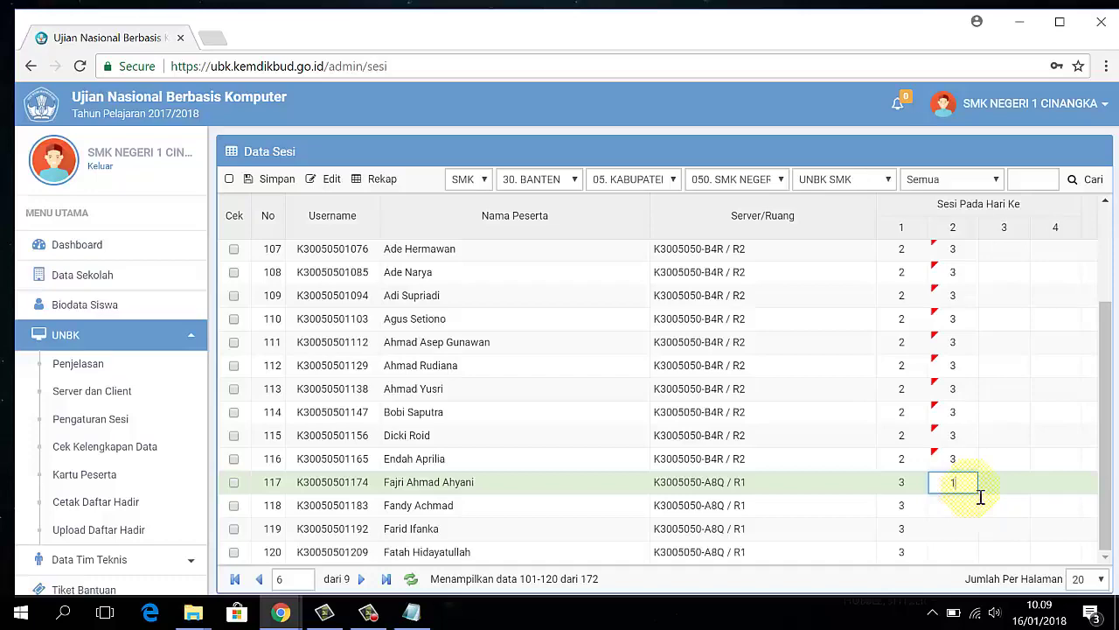
# Enter session 1 for day 2 for participants number 117 to 120
pyautogui.press('Return')
pyautogui.write('1')
pyautogui.press('Return')
pyautogui.write('1')
pyautogui.press('Return')
pyautogui.write('1')
# Enter session 1 for day 3 for participants number 101 to 116
pyautogui.scroll(3, 974, 494)
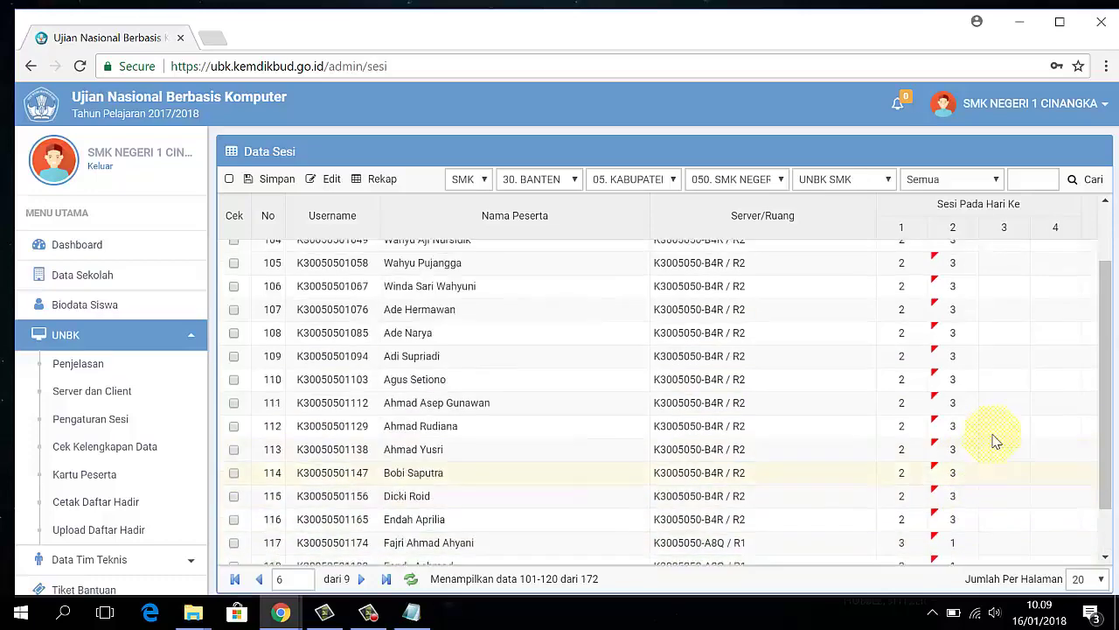
pyautogui.click(1005, 251)
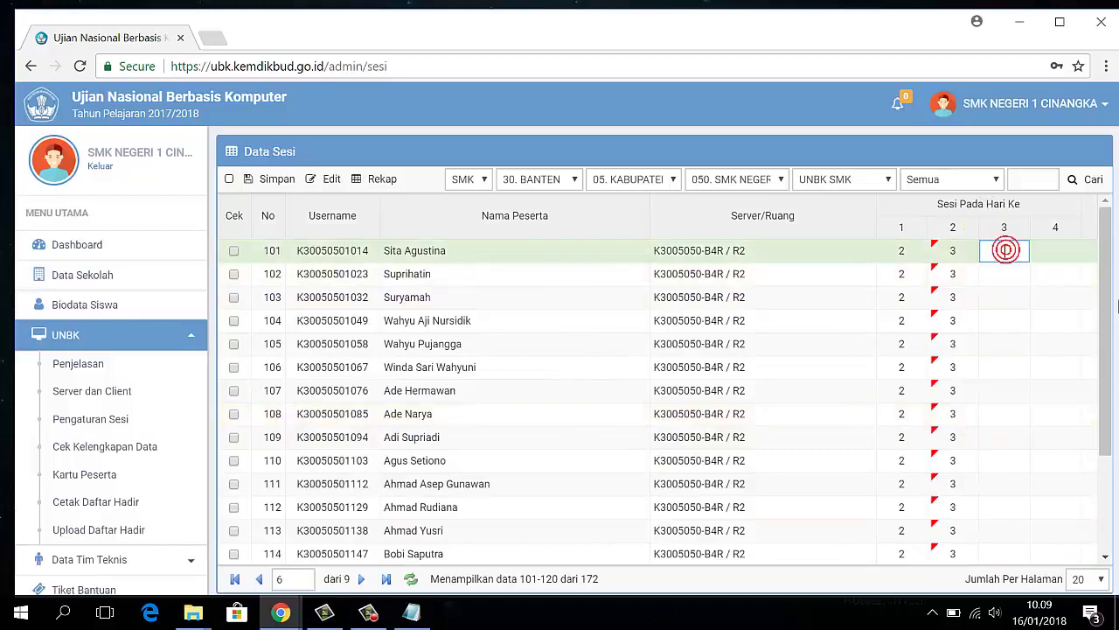
pyautogui.write('1')
pyautogui.press('Return')
pyautogui.press('1')
pyautogui.press('Return')
pyautogui.press('1')
pyautogui.press('Return')
pyautogui.press('1')
pyautogui.press('Return')
pyautogui.press('1')
pyautogui.press('Return')
pyautogui.press('1')
pyautogui.press('Return')
pyautogui.press('1')
pyautogui.press('Return')
pyautogui.press('1')
pyautogui.press('Return')
pyautogui.press('1')
pyautogui.press('Return')
pyautogui.press('1')
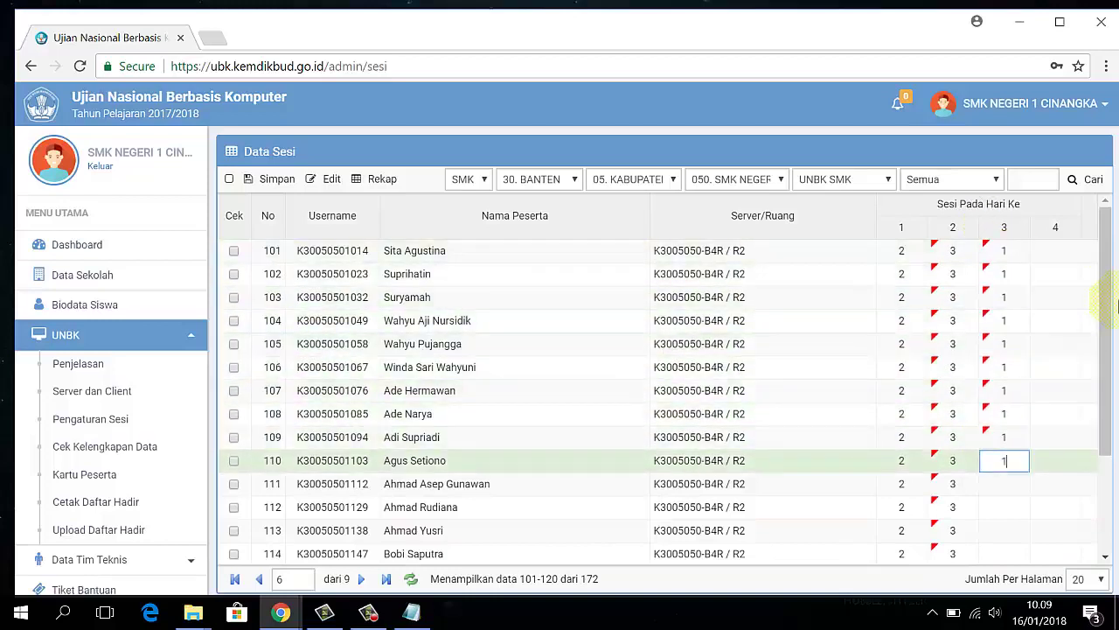
pyautogui.press('Return')
pyautogui.press('1')
pyautogui.press('Return')
pyautogui.press('1')
pyautogui.press('Return')
pyautogui.press('1')
pyautogui.press('Return')
pyautogui.write('1')
pyautogui.press('Return')
pyautogui.write('1')
pyautogui.press('Return')
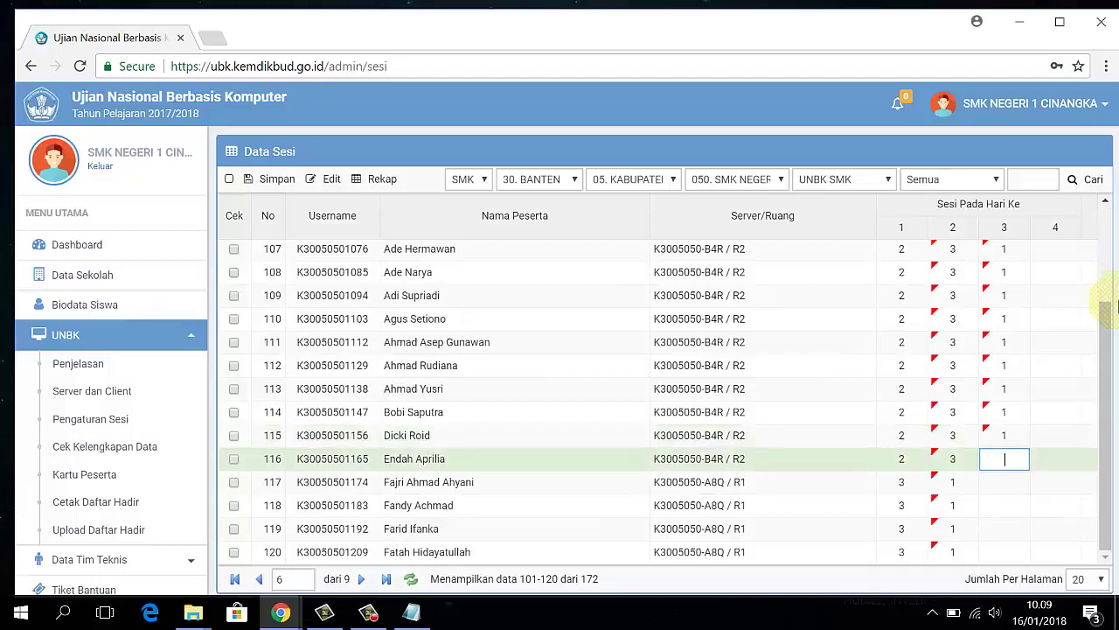
pyautogui.write('1')
pyautogui.press('Return')
# Enter session 2 for day 3 for participants number 117 to 120
pyautogui.write('1')
pyautogui.press('Return')
pyautogui.write('1')
pyautogui.press('Return')
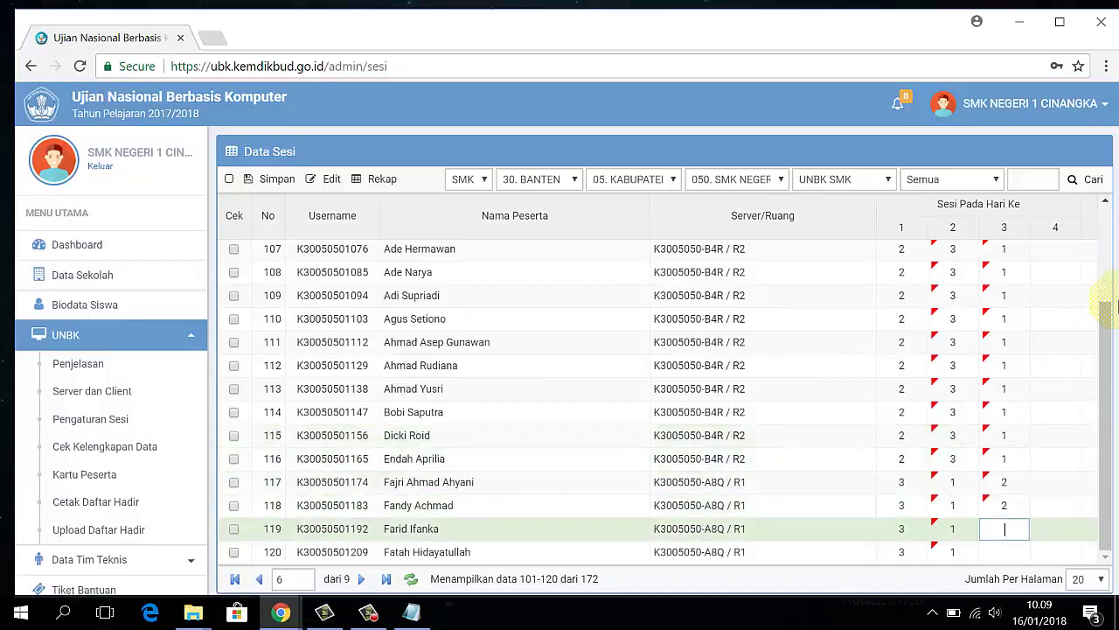
pyautogui.write('1')
pyautogui.press('Return')
# Enter session 2 for day 4 for participants number 101 to 116
pyautogui.scroll(3, 1062, 281)
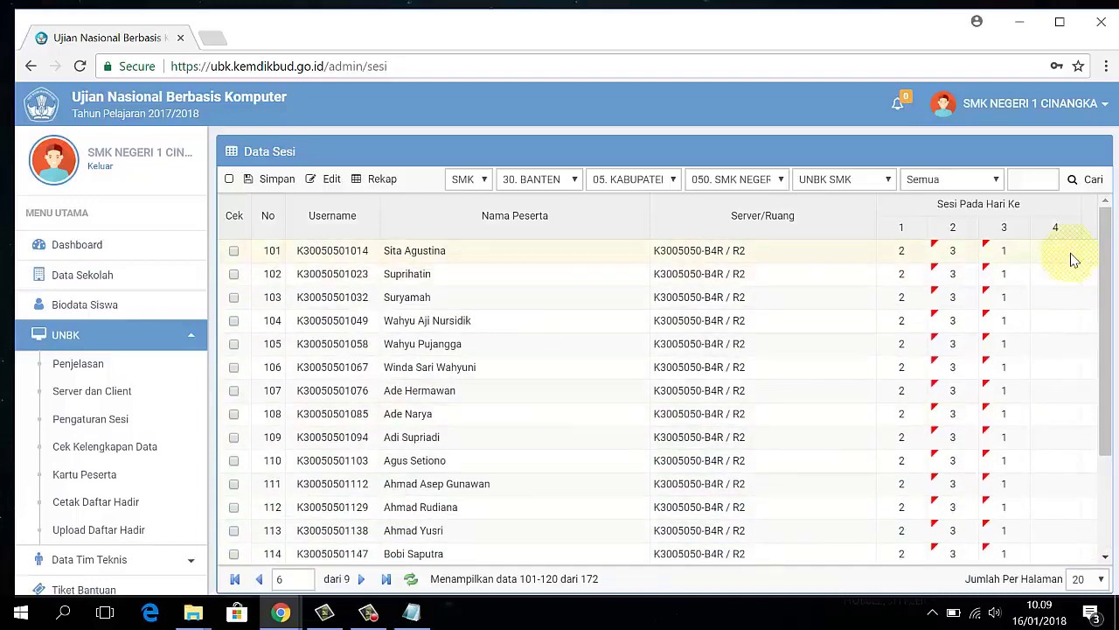
pyautogui.click(1072, 254)
pyautogui.write('2')
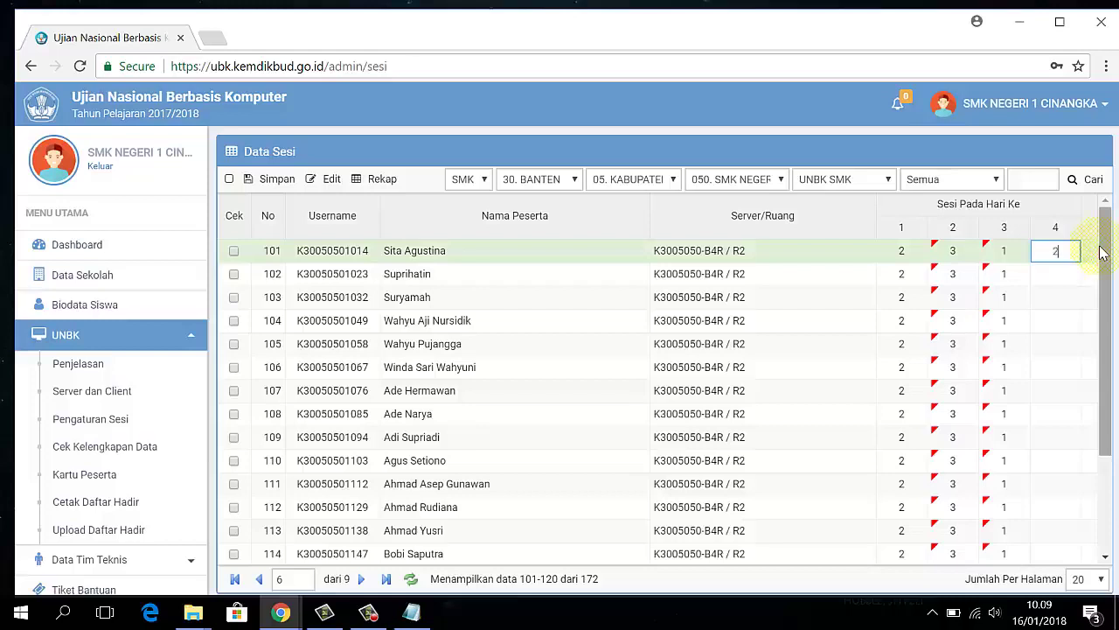
pyautogui.write(' 2 2 2 2 2 2 2 2 2 2 2')
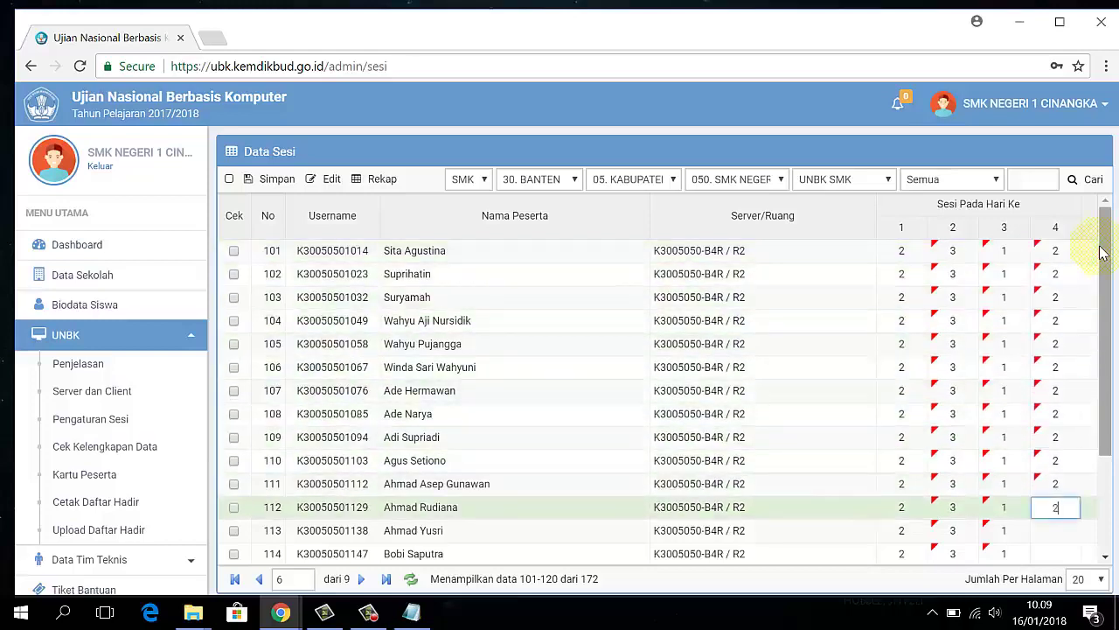
pyautogui.write(' 2 2 2 2 ')
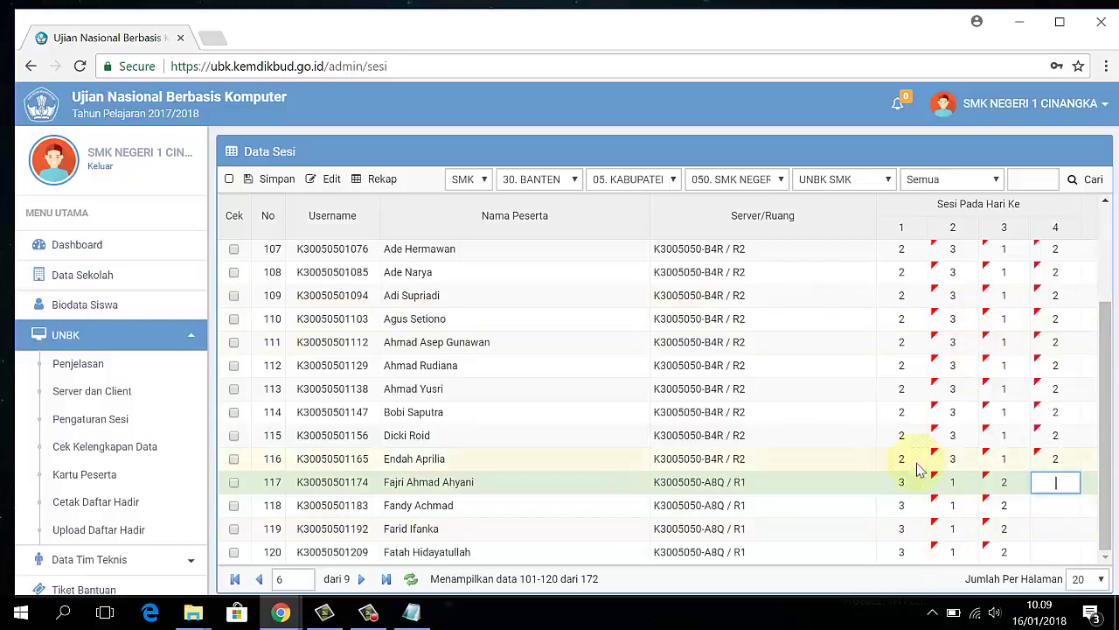
# Enter session 3 for day 4 for participants number 117 to 120, and save page 6
pyautogui.write('3')
pyautogui.press('Return')
pyautogui.write('3')
pyautogui.press('Return')
pyautogui.write('3')
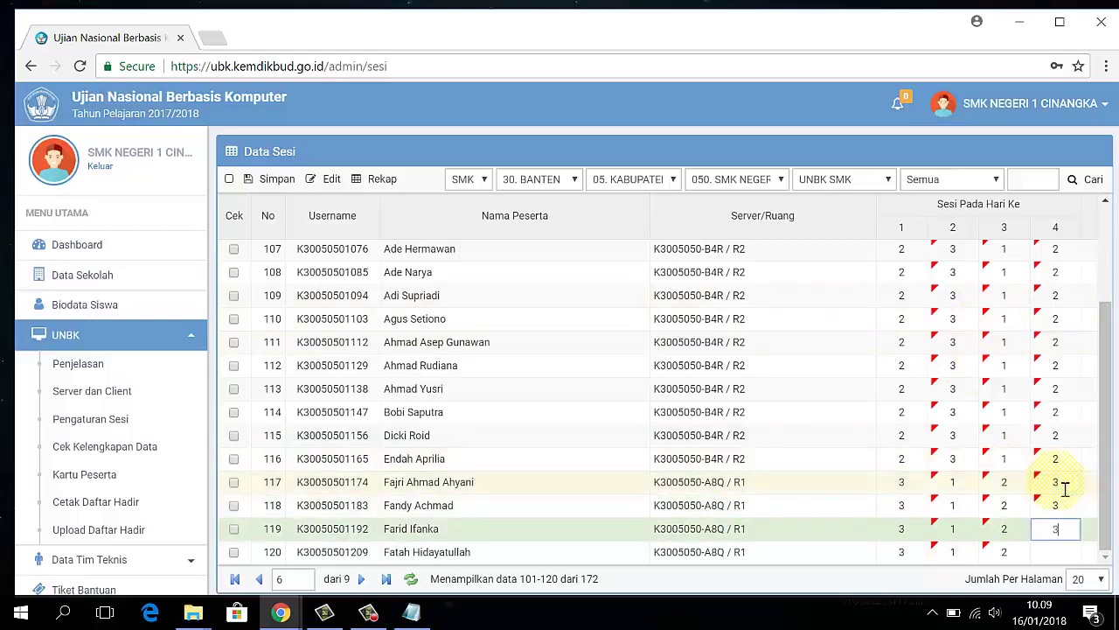
pyautogui.press('Return')
pyautogui.write('3')
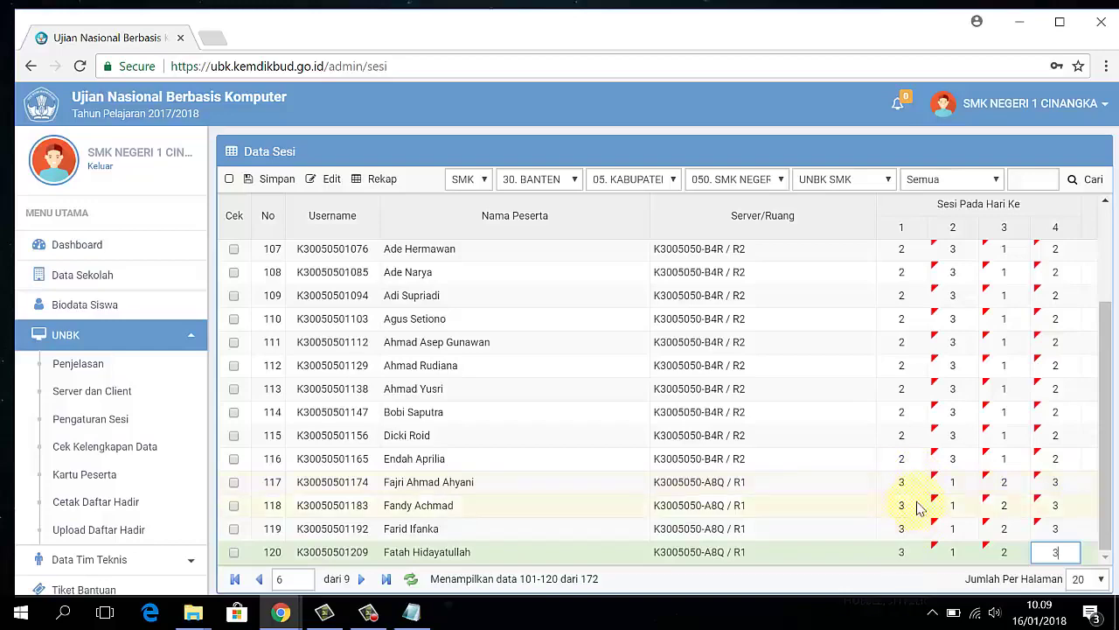
pyautogui.click(268, 181)
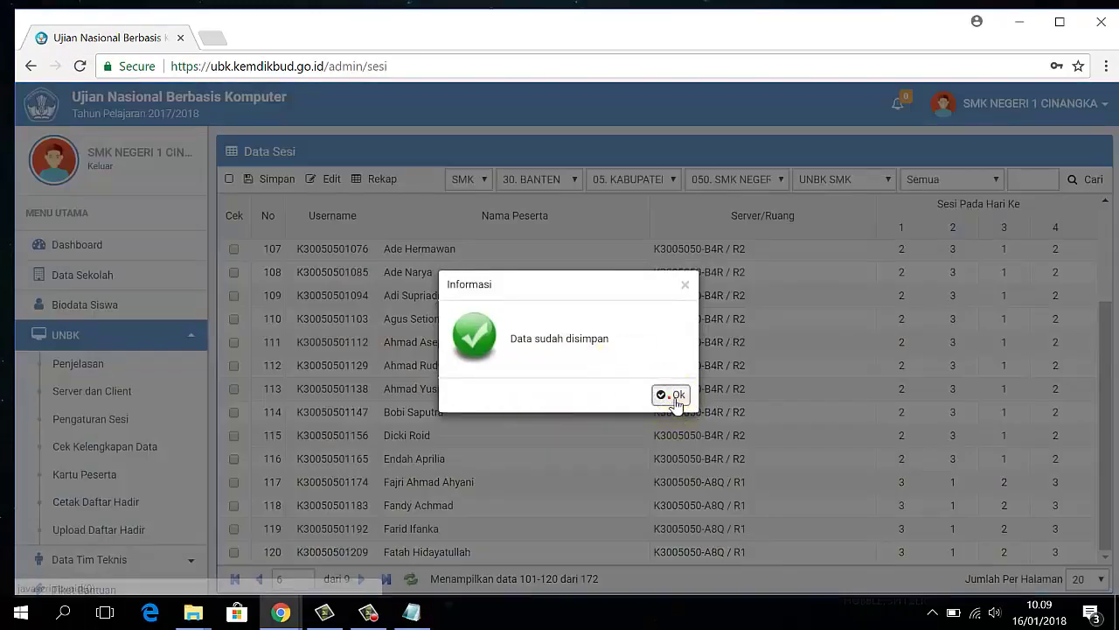
pyautogui.click(673, 396)
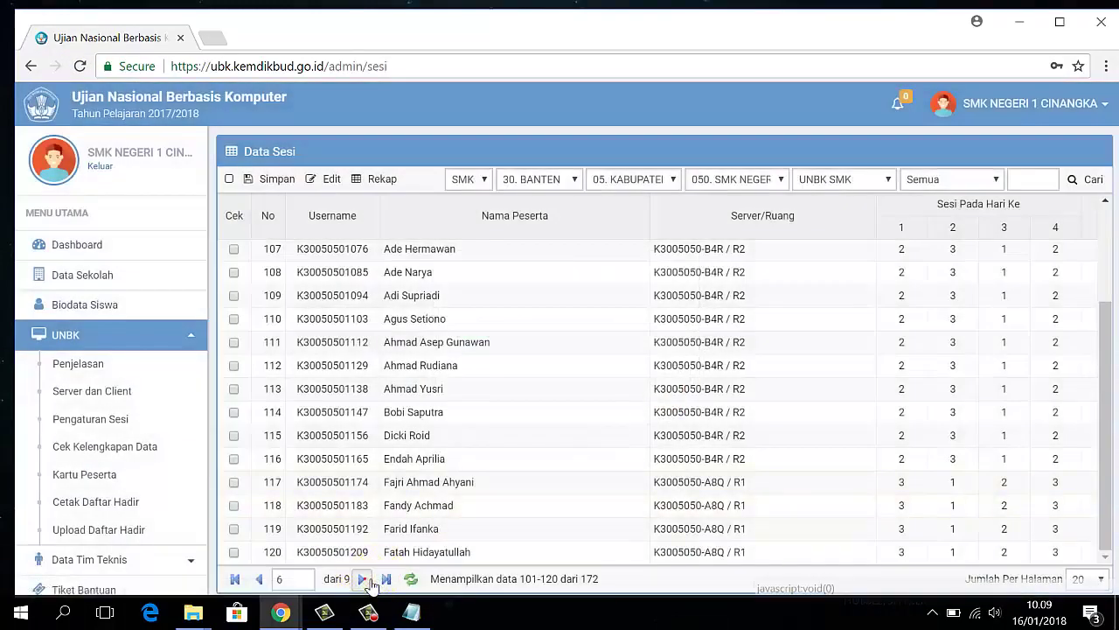
# Go to page 7 and enter session 1 for day 2 for participants number 121 to 140
pyautogui.click(364, 580)
pyautogui.scroll(2, 968, 360)
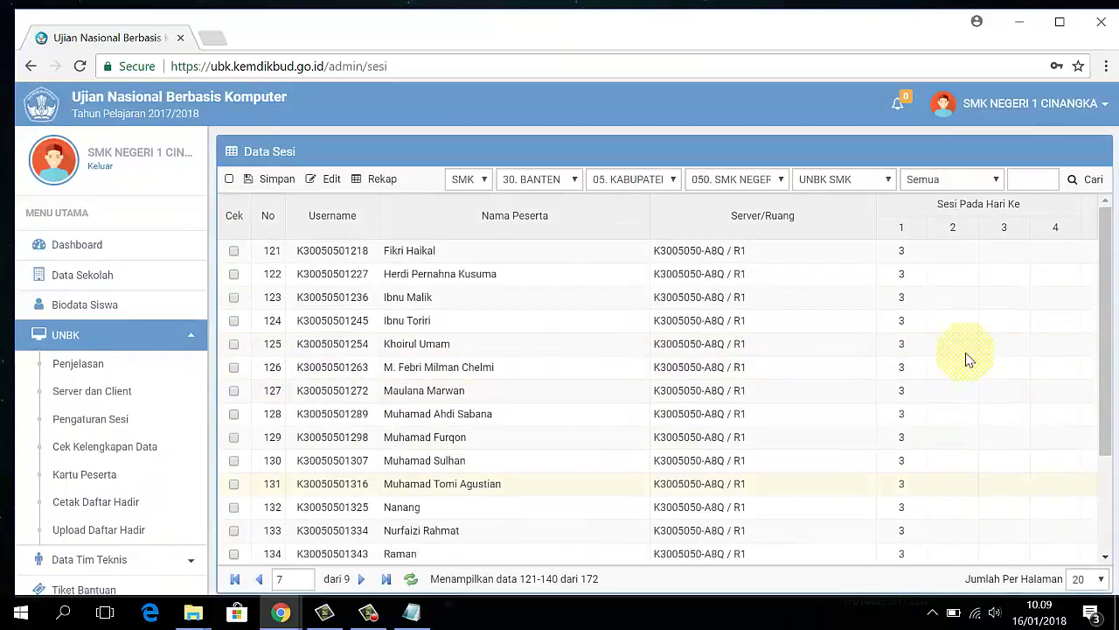
pyautogui.click(968, 253)
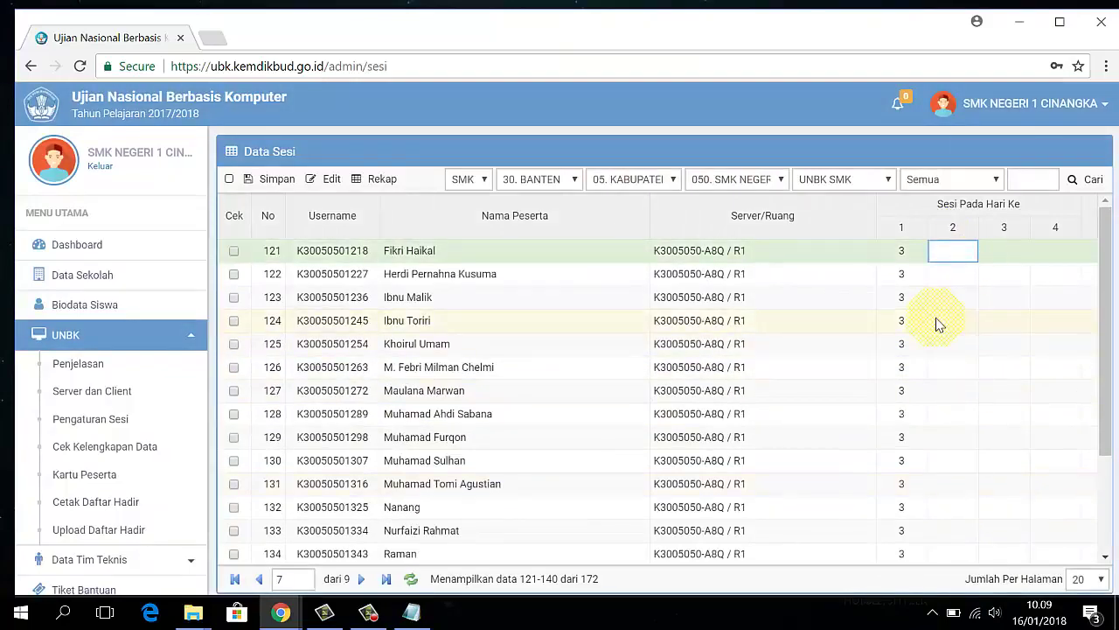
pyautogui.press('1')
pyautogui.press('Down')
pyautogui.press('1')
pyautogui.press('Down')
pyautogui.press('1')
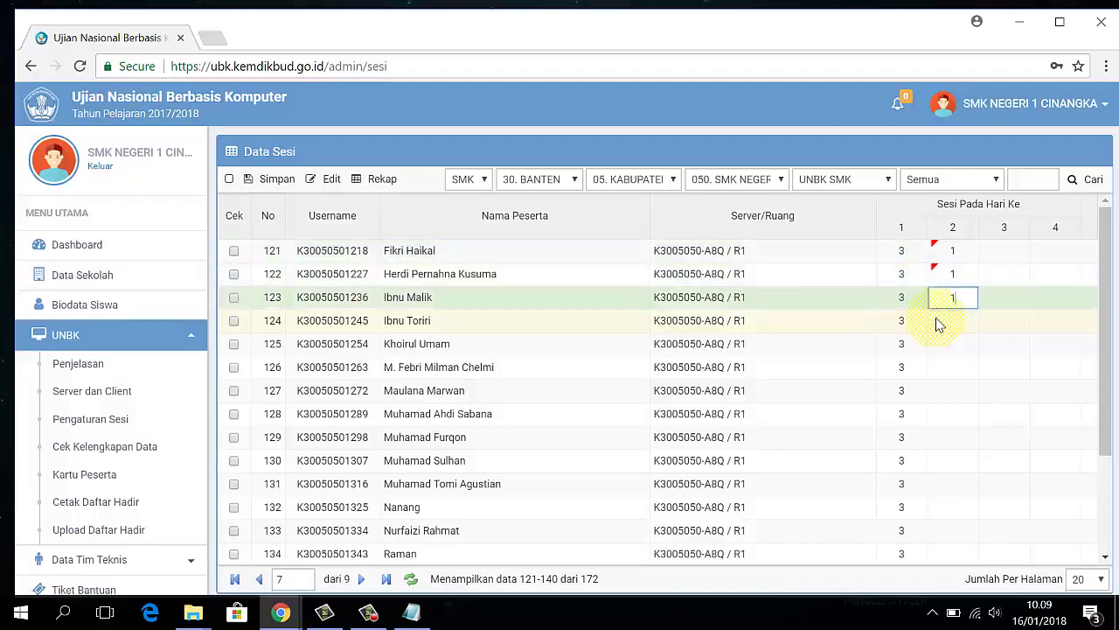
pyautogui.press('Down')
pyautogui.press('1')
pyautogui.press('Down')
pyautogui.press('1')
pyautogui.press('Down')
pyautogui.press('1')
pyautogui.press('Down')
pyautogui.press('1')
pyautogui.press('Down')
pyautogui.press('1')
pyautogui.press('Down')
pyautogui.press('1')
pyautogui.press('Down')
pyautogui.press('1')
pyautogui.press('Down')
pyautogui.press('1')
pyautogui.press('Down')
pyautogui.press('1')
pyautogui.press('Down')
pyautogui.press('1')
pyautogui.press('Down')
pyautogui.press('1')
pyautogui.press('Down')
pyautogui.press('1')
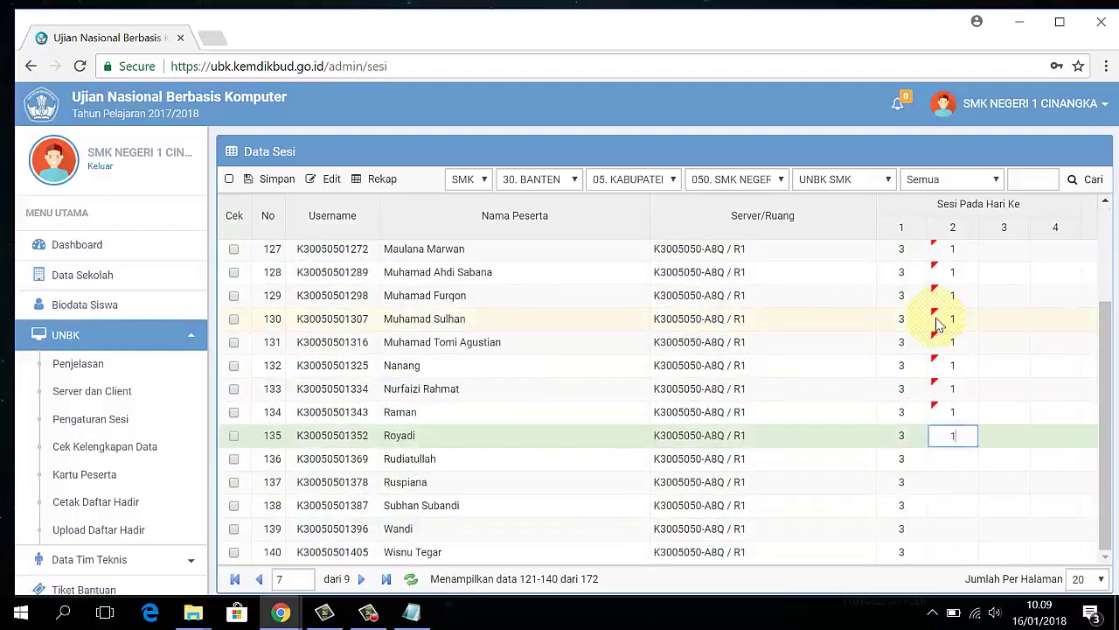
pyautogui.press('Down')
pyautogui.press('1')
pyautogui.press('Down')
pyautogui.press('1')
pyautogui.press('Down')
pyautogui.press('1')
pyautogui.press('Down')
pyautogui.press('1')
pyautogui.press('Down')
pyautogui.press('1')
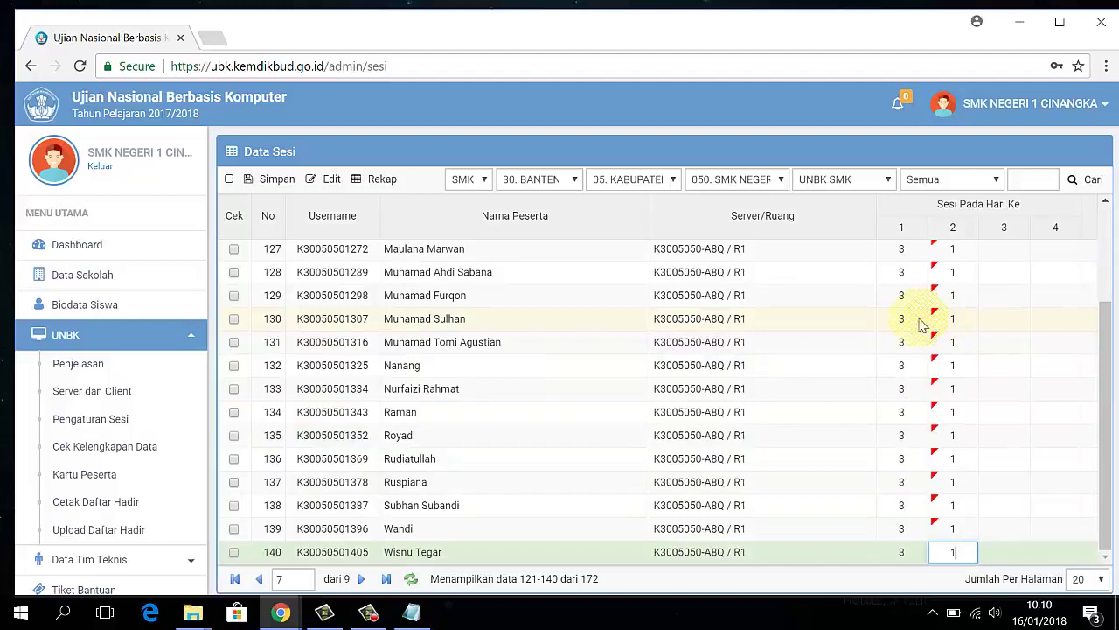
# Enter session 2 for day 3 for participants number 121 to 140
pyautogui.scroll(3, 922, 323)
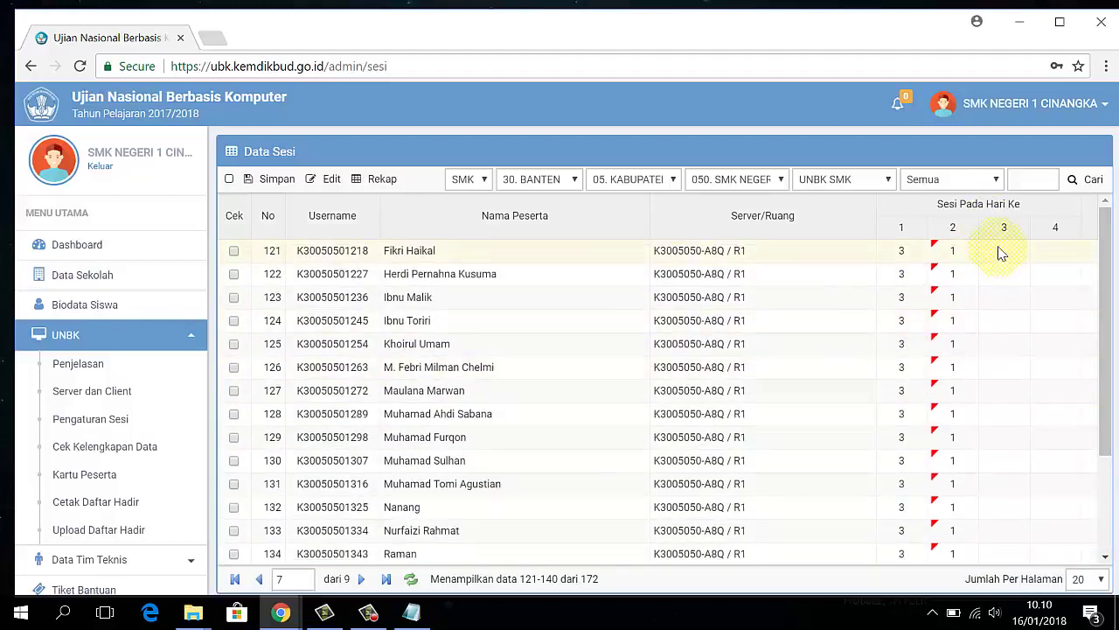
pyautogui.click(1002, 252)
pyautogui.press('2')
pyautogui.press('Down')
pyautogui.press('2')
pyautogui.press('Down')
pyautogui.press('2')
pyautogui.press('Down')
pyautogui.press('2')
pyautogui.press('Down')
pyautogui.press('2')
pyautogui.press('Down')
pyautogui.press('2')
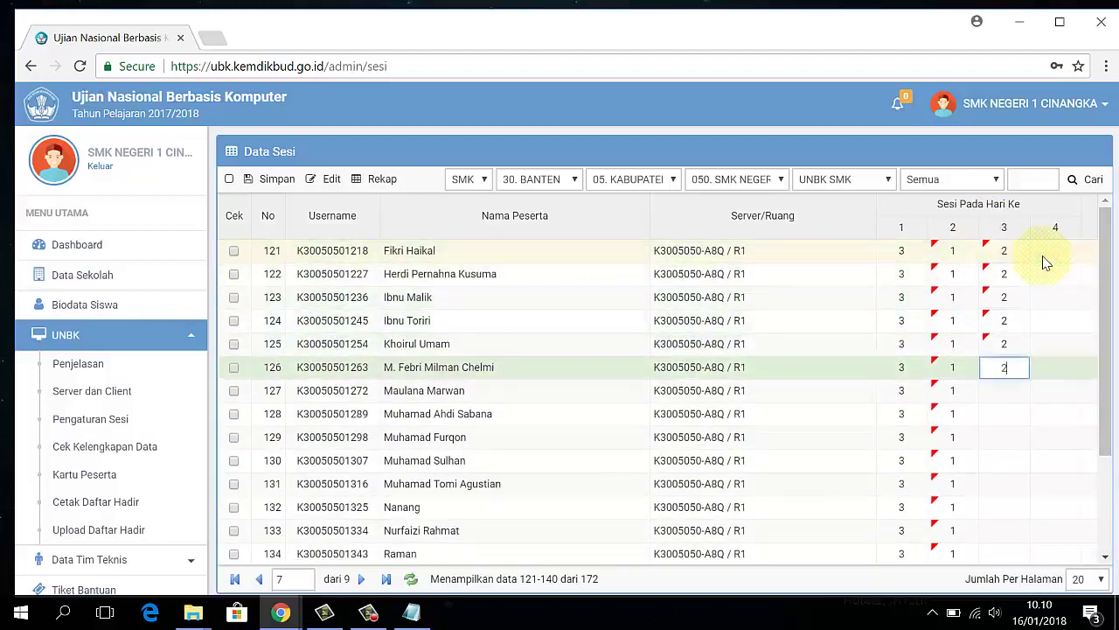
pyautogui.press('Down')
pyautogui.press('2')
pyautogui.press('Down')
pyautogui.press('2')
pyautogui.press('Down')
pyautogui.press('2')
pyautogui.press('Down')
pyautogui.press('2')
pyautogui.press('Down')
pyautogui.press('2')
pyautogui.press('Down')
pyautogui.press('2')
pyautogui.press('Down')
pyautogui.press('2')
pyautogui.press('Down')
pyautogui.press('2')
pyautogui.press('Down')
pyautogui.press('2')
pyautogui.press('Down')
pyautogui.press('2')
pyautogui.press('Down')
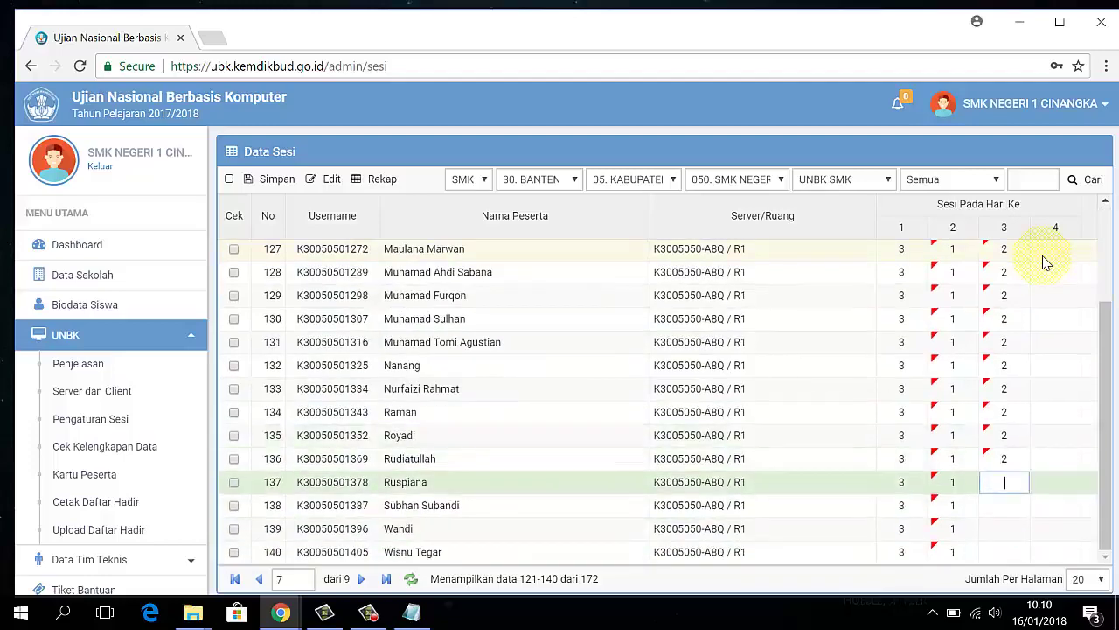
pyautogui.press('2')
pyautogui.press('Down')
pyautogui.press('2')
pyautogui.press('Down')
pyautogui.press('2')
pyautogui.press('Down')
# Enter session 3 for day 4 for participants number 121 to 140, and save page 7
pyautogui.scroll(3, 1075, 363)
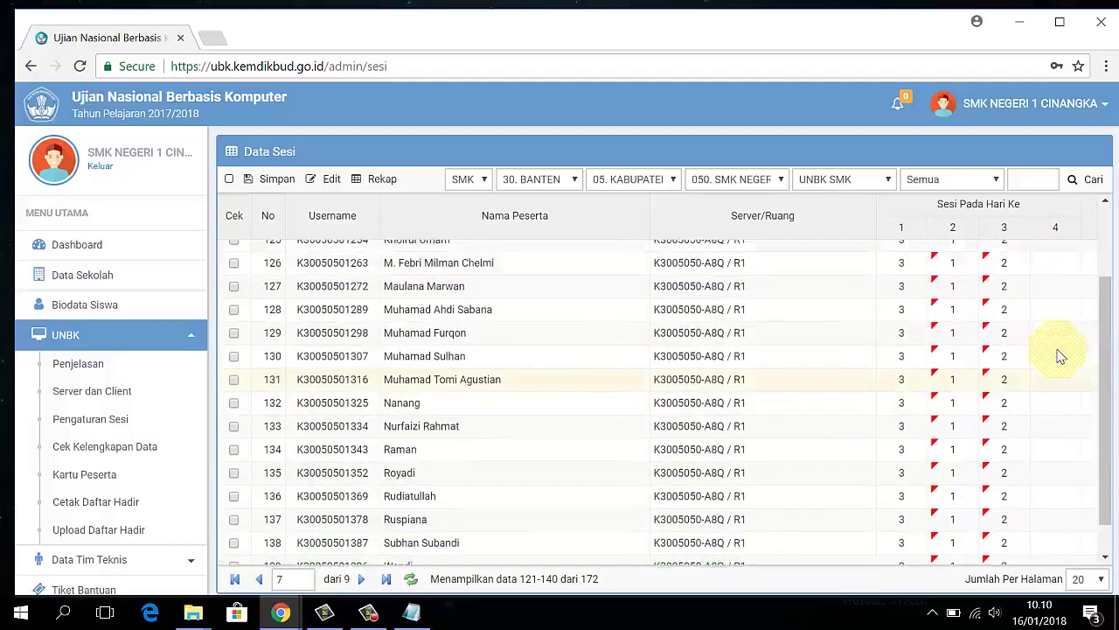
pyautogui.click(1056, 251)
pyautogui.press('3')
pyautogui.press('Down')
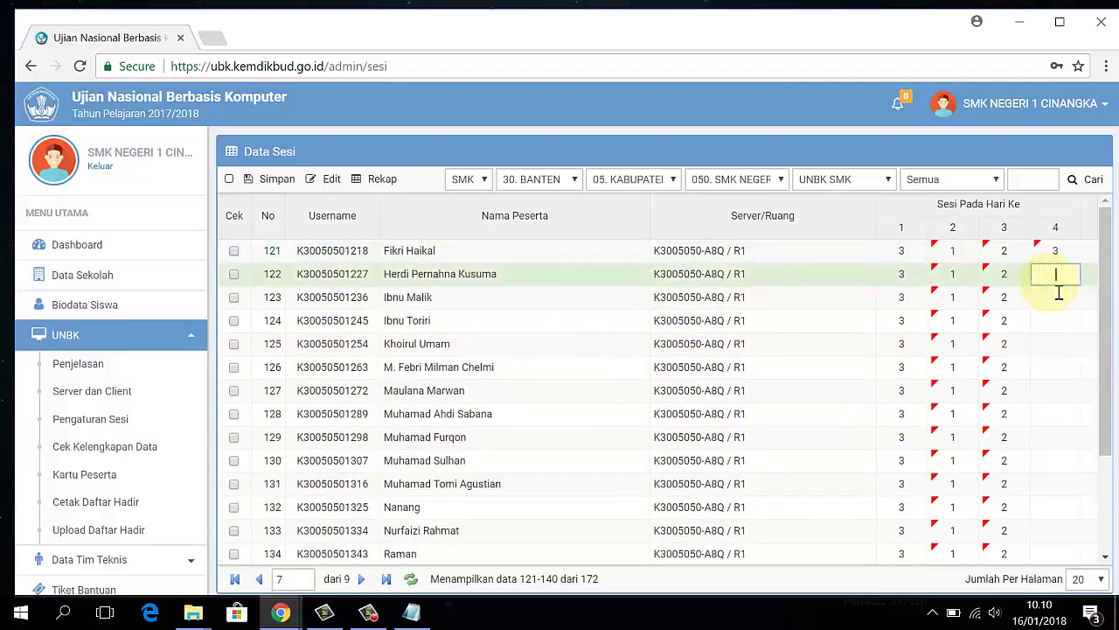
pyautogui.press('3')
pyautogui.press('Down')
pyautogui.press('3')
pyautogui.press('Down')
pyautogui.press('3')
pyautogui.press('Down')
pyautogui.press('3')
pyautogui.press('Down')
pyautogui.press('3')
pyautogui.press('Down')
pyautogui.press('3')
pyautogui.press('Down')
pyautogui.press('3')
pyautogui.press('Down')
pyautogui.press('3')
pyautogui.press('Down')
pyautogui.press('3')
pyautogui.press('Down')
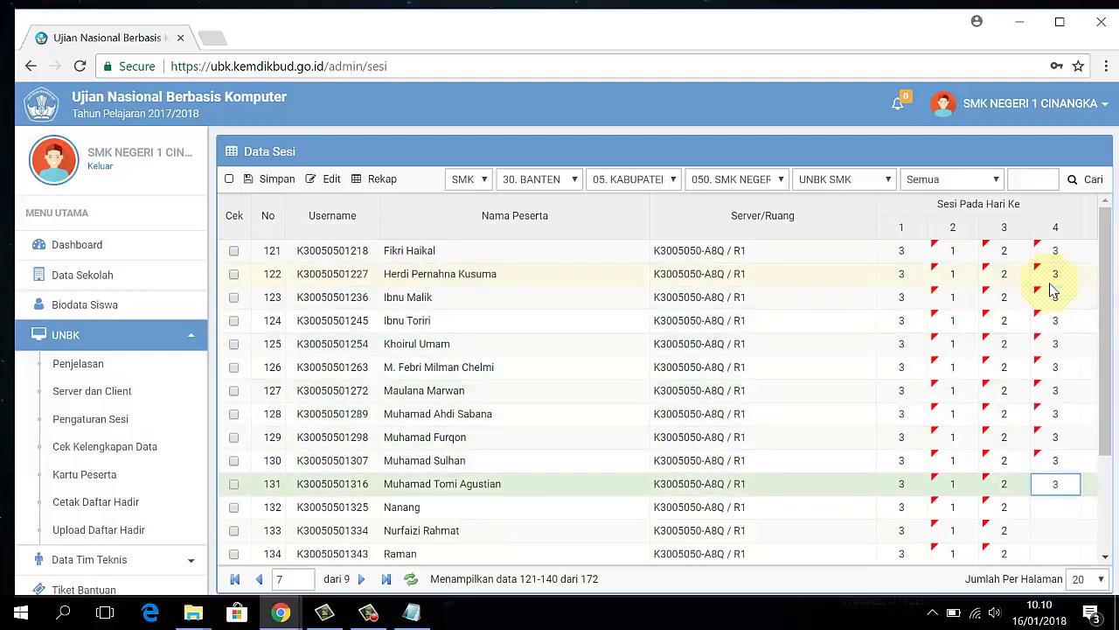
pyautogui.write('3')
pyautogui.press('Down')
pyautogui.press('3')
pyautogui.press('Down')
pyautogui.press('3')
pyautogui.press('Down')
pyautogui.press('3')
pyautogui.press('Down')
pyautogui.press('3')
pyautogui.press('Down')
pyautogui.press('3')
pyautogui.press('Down')
pyautogui.press('3')
pyautogui.press('Down')
pyautogui.press('3')
pyautogui.press('Down')
pyautogui.press('3')
pyautogui.press('Down')
pyautogui.press('3')
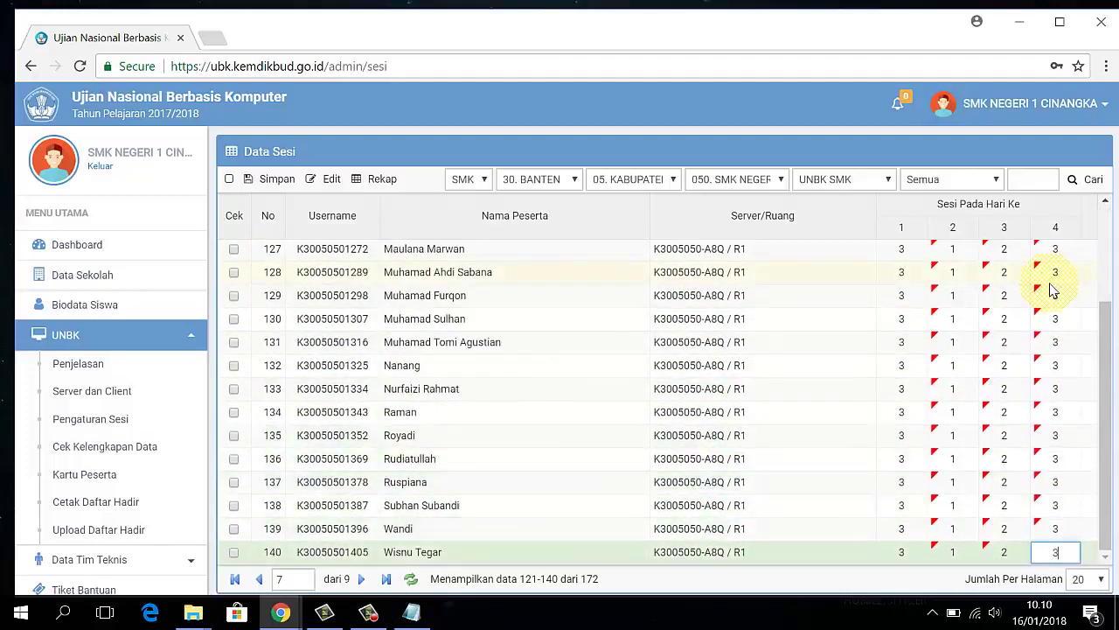
pyautogui.click(278, 178)
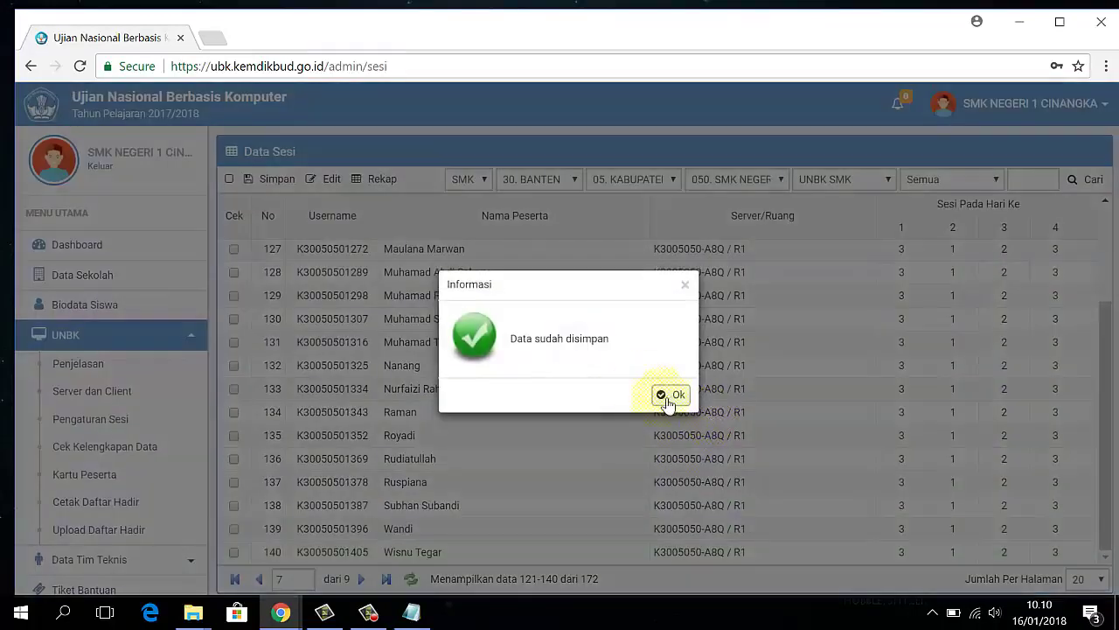
pyautogui.click(667, 398)
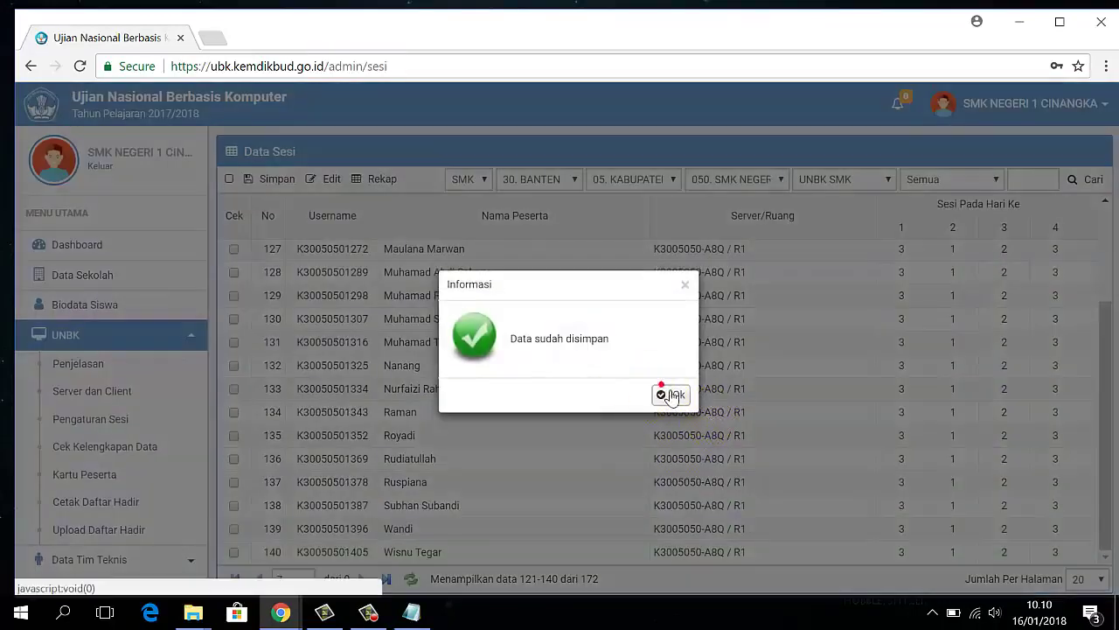
# Go to page 8 and enter session 1 for day 2 for participants number 141 to 160
pyautogui.click(362, 579)
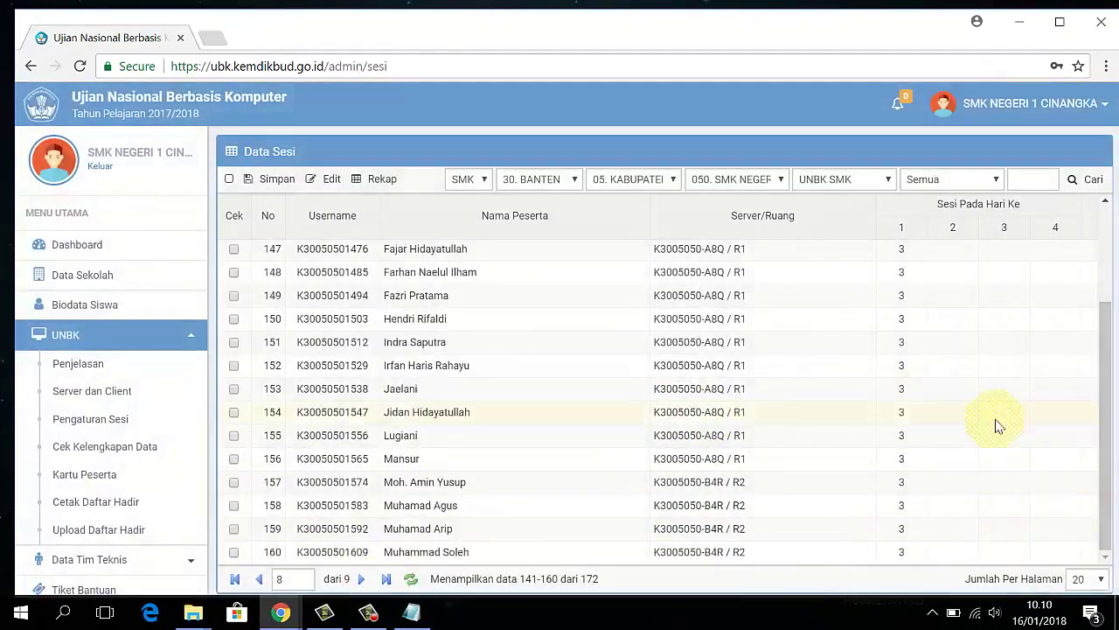
pyautogui.click(942, 254)
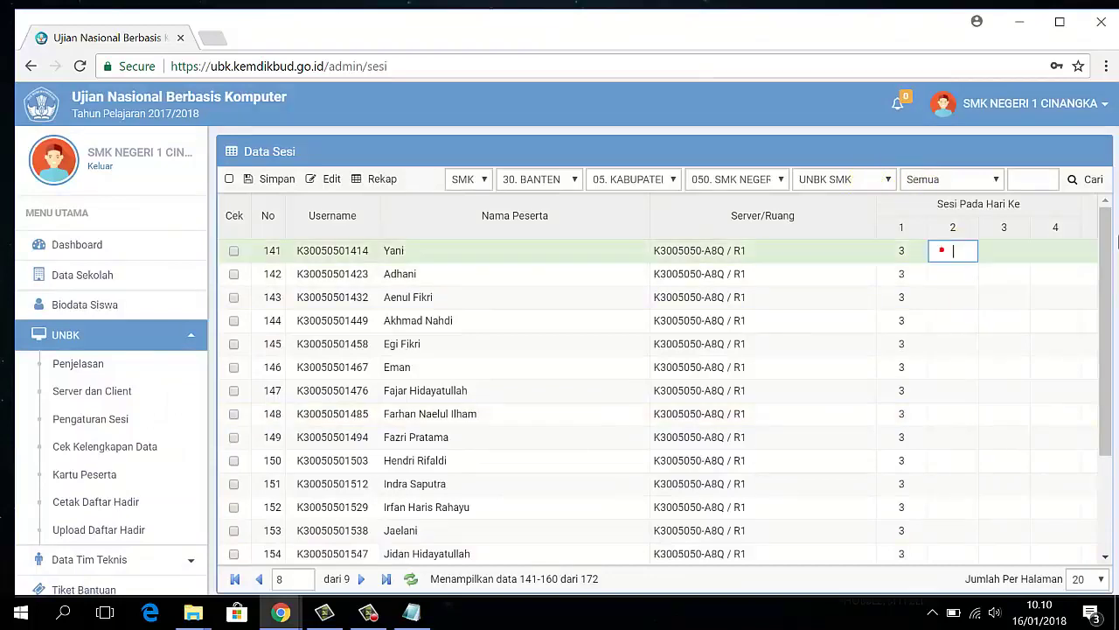
pyautogui.write('1')
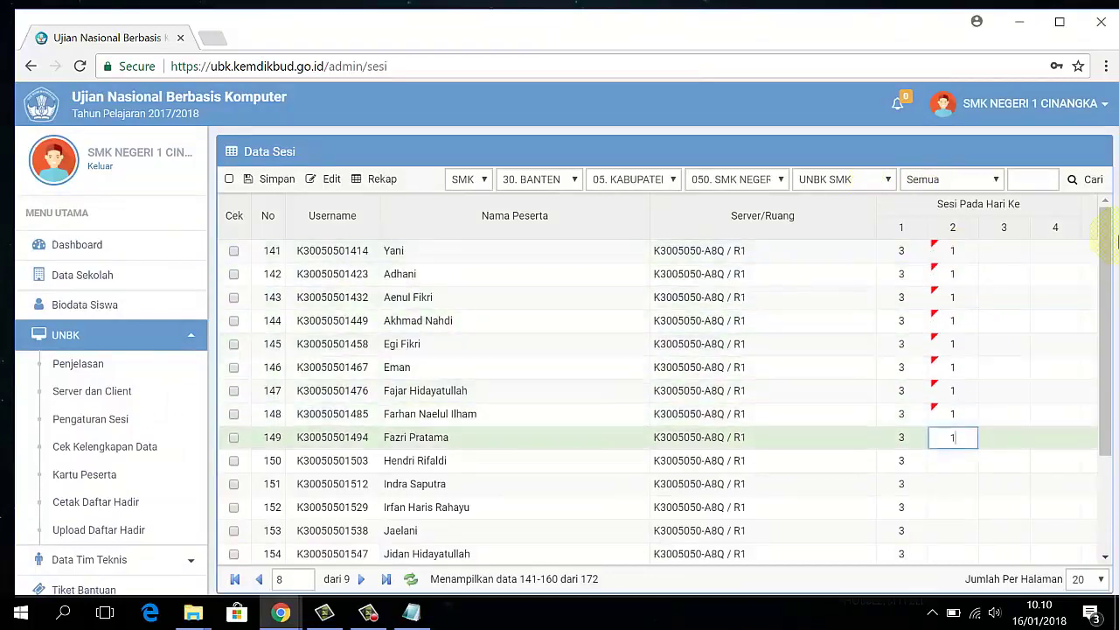
pyautogui.write(' 1 1 1 1 1 1 1 1 1 1 1 1 1 1 1 1 1 1 1')
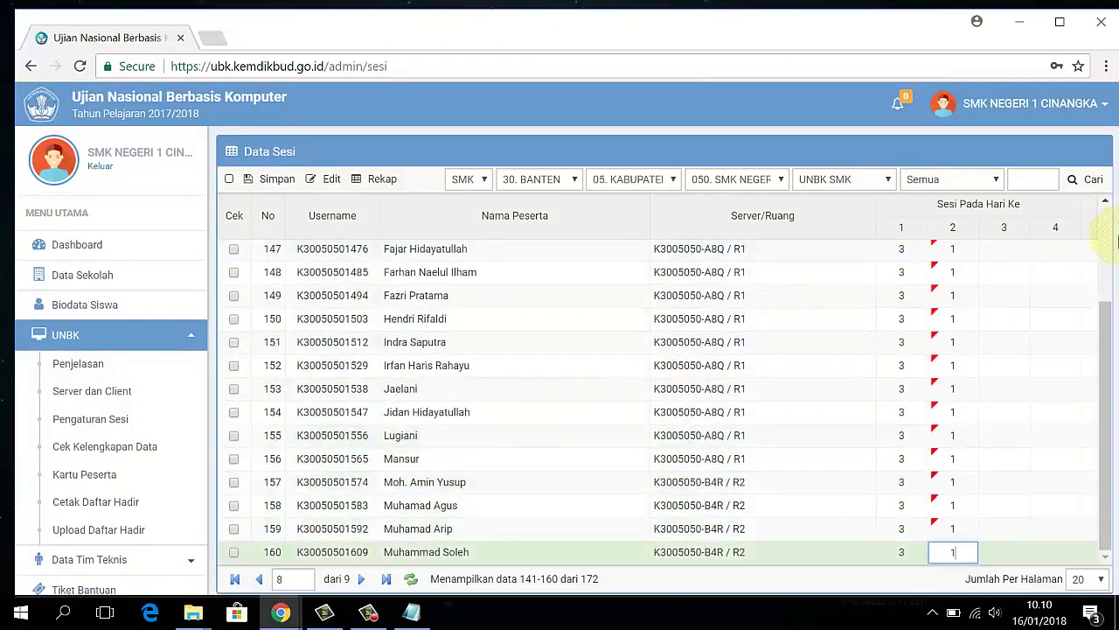
# Enter session 2 for day 3 for participants number 141 to 160
pyautogui.scroll(3, 1024, 375)
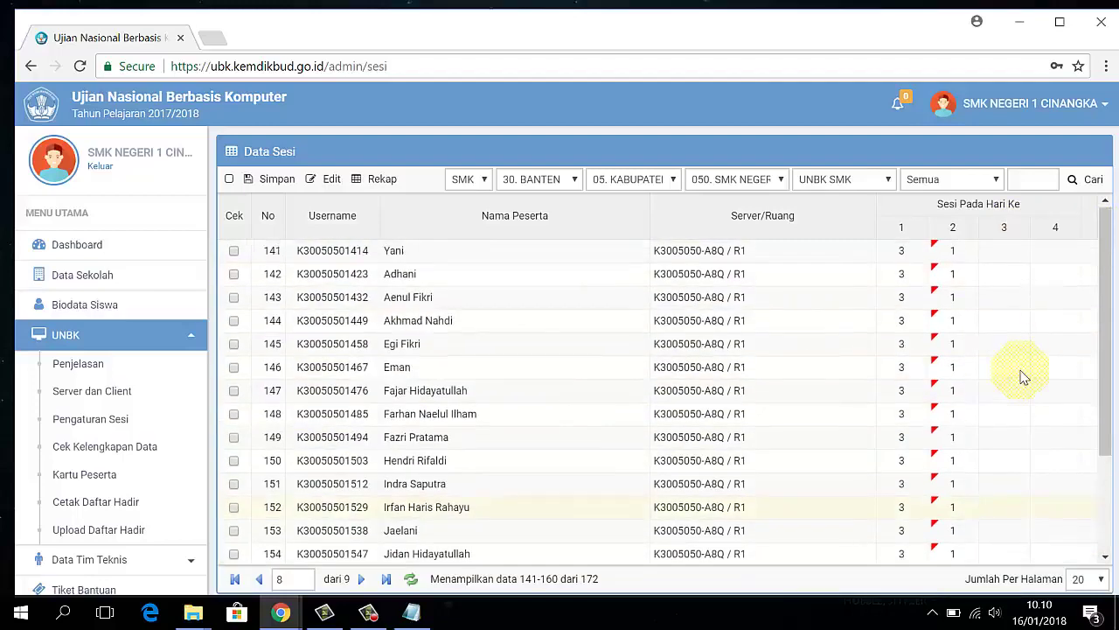
pyautogui.click(999, 250)
pyautogui.write('2')
pyautogui.press('Return')
pyautogui.write('2')
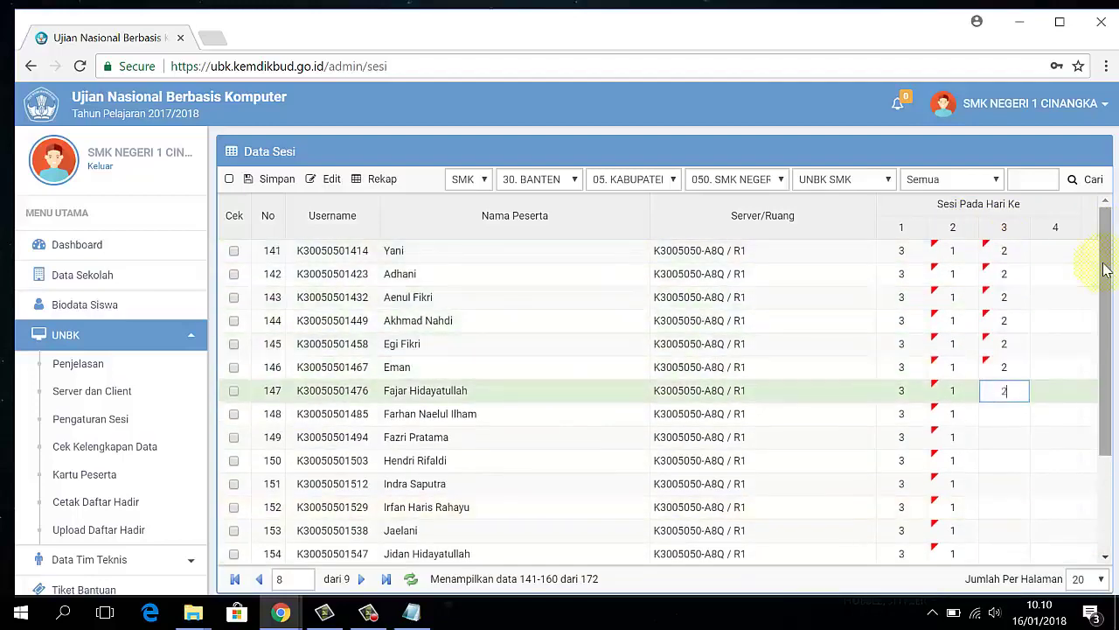
pyautogui.write(' 2 2 2 2 2 2 2 2 2 2 2 2 2 2 2 2 2 2')
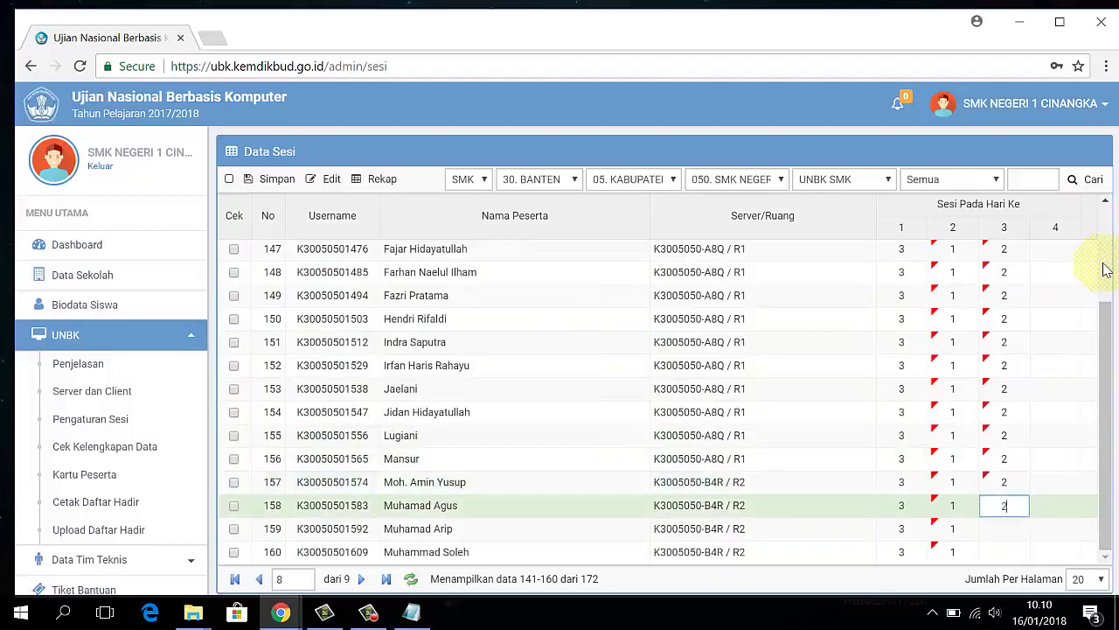
# Enter session 3 for day 4 for participants number 141 to 160, and save page 8
pyautogui.scroll(2, 1094, 414)
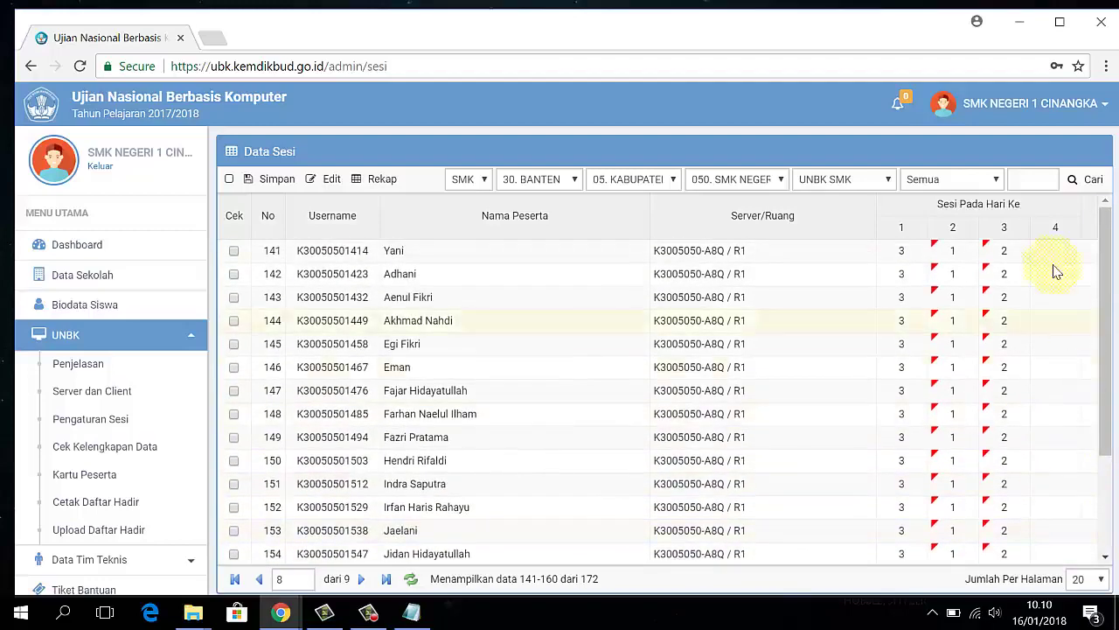
pyautogui.click(1056, 252)
pyautogui.write('3')
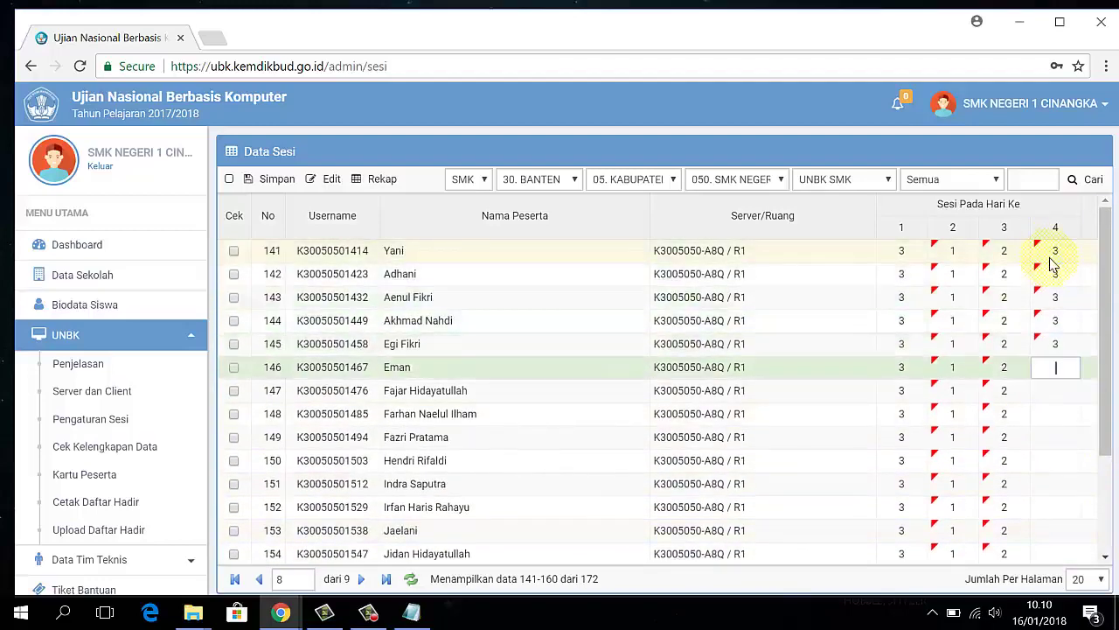
pyautogui.write(' 3 3 3 3 3 3 3 3 3 3 3 3 3 3 3 3 3 3')
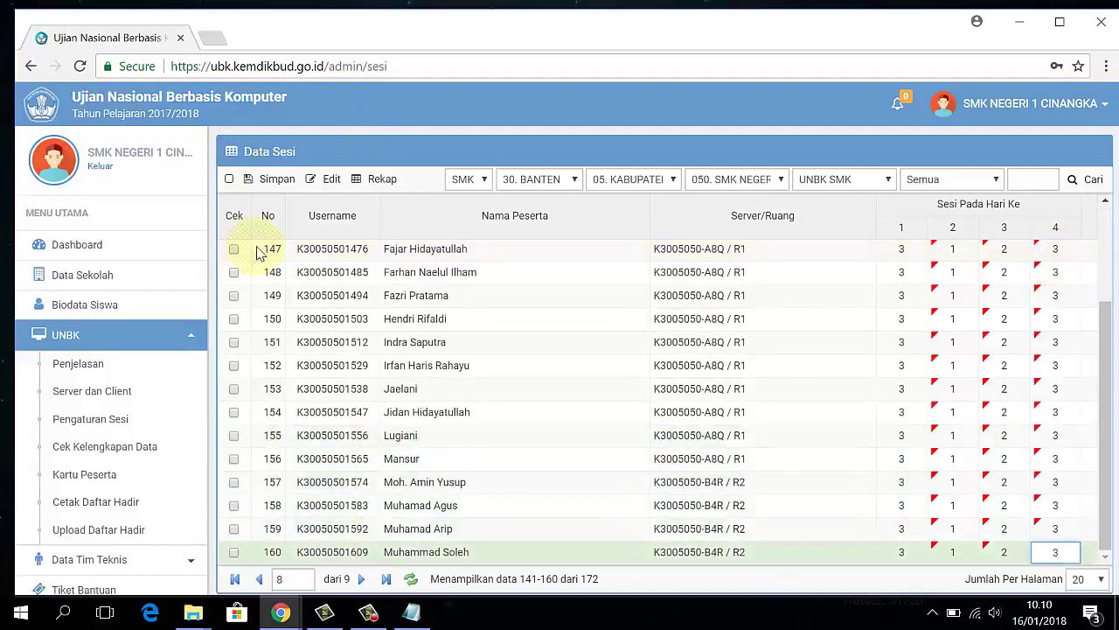
pyautogui.click(273, 178)
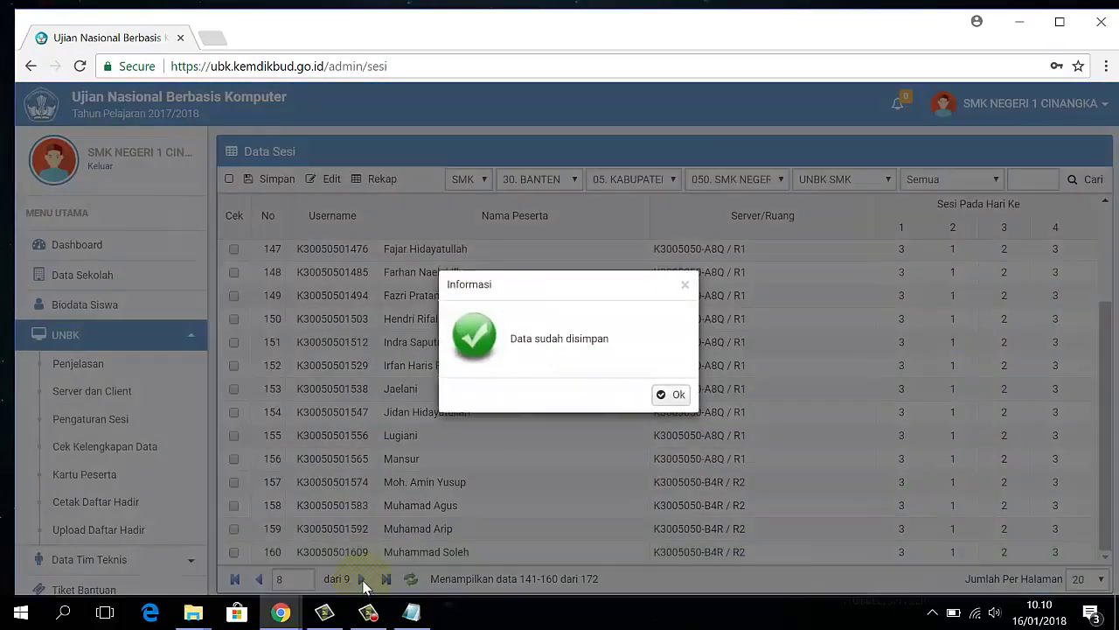
pyautogui.click(674, 394)
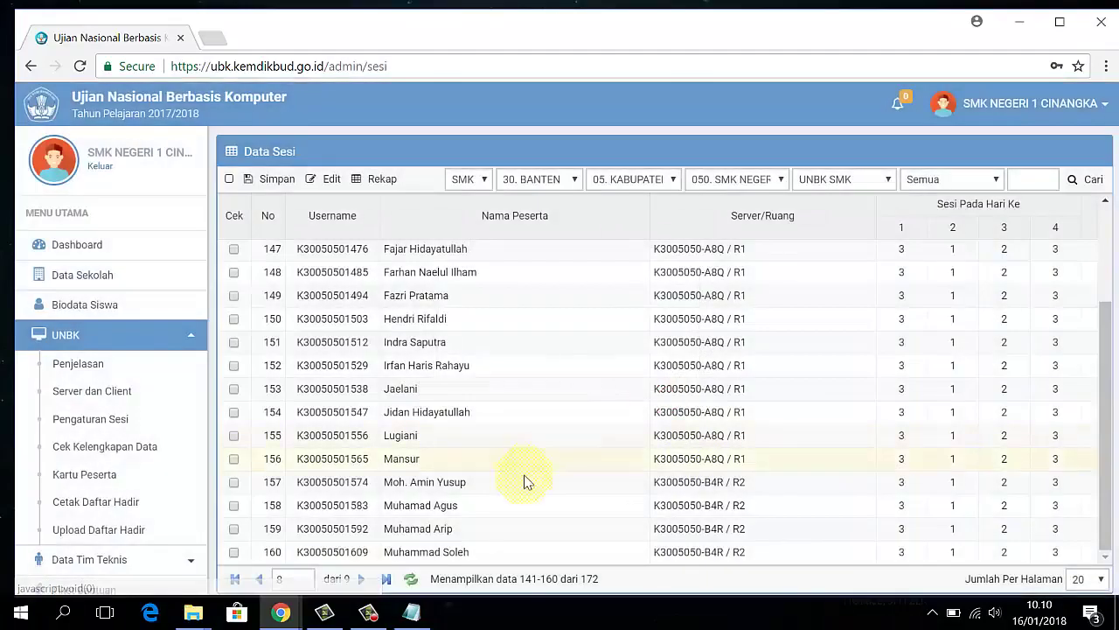
# Look at page 9, and go back to review the saved session assignments on pages 8 and 7
pyautogui.click(364, 578)
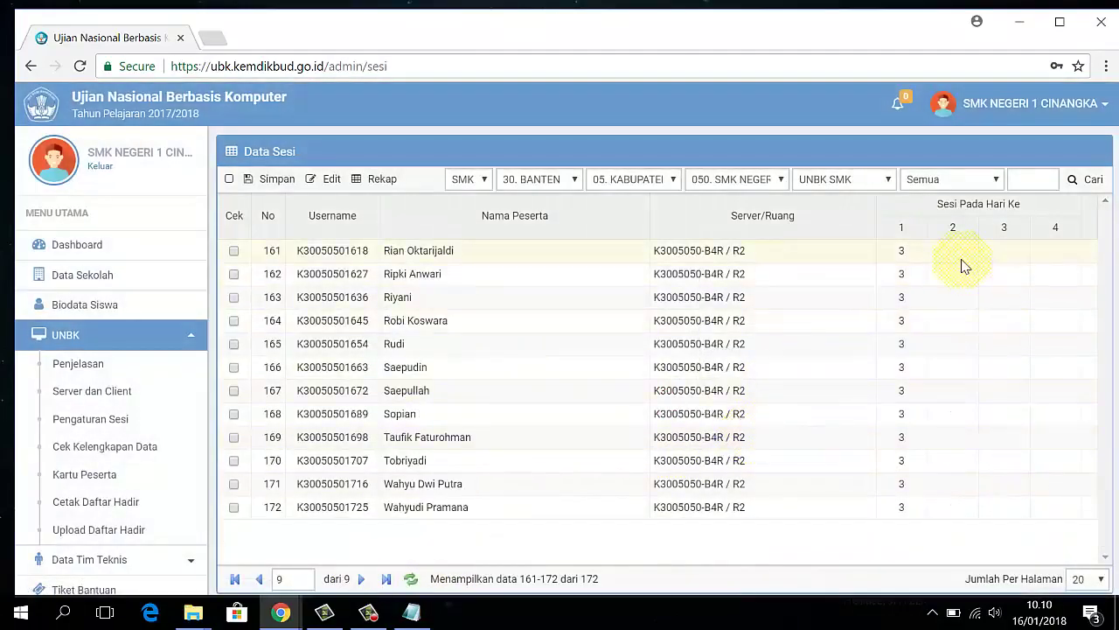
pyautogui.click(261, 579)
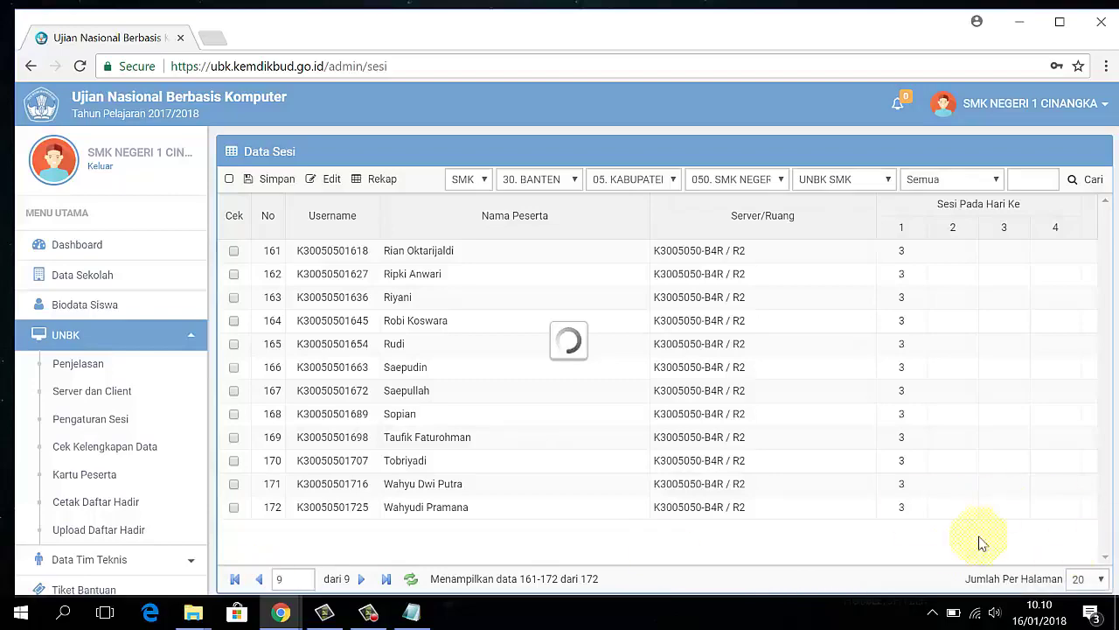
pyautogui.scroll(-3, 949, 535)
pyautogui.scroll(3, 919, 500)
pyautogui.scroll(-3, 917, 505)
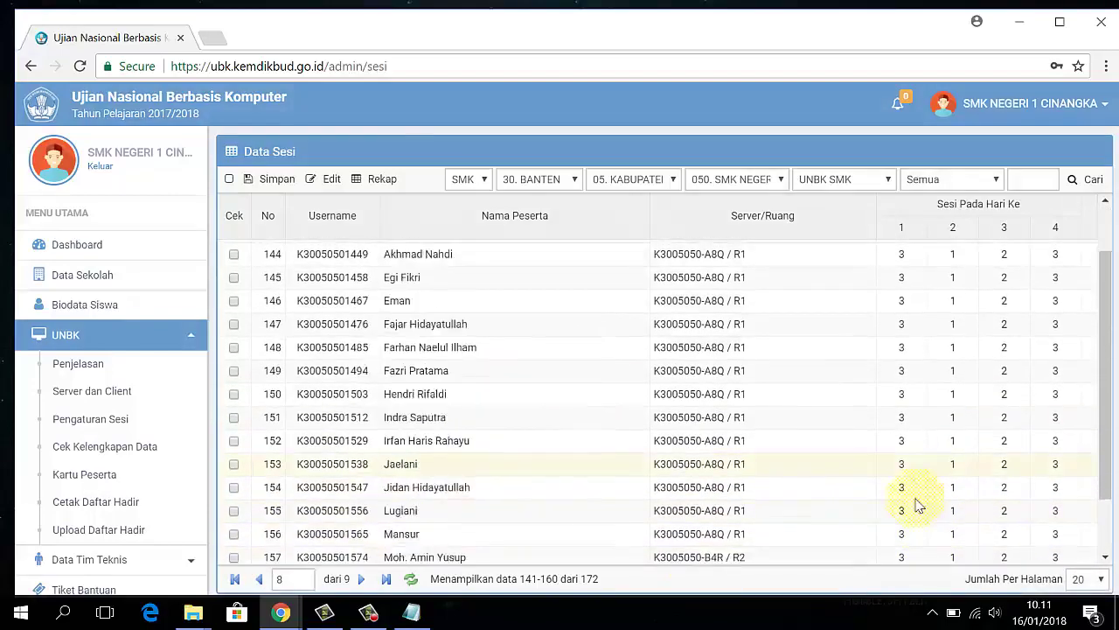
pyautogui.click(261, 580)
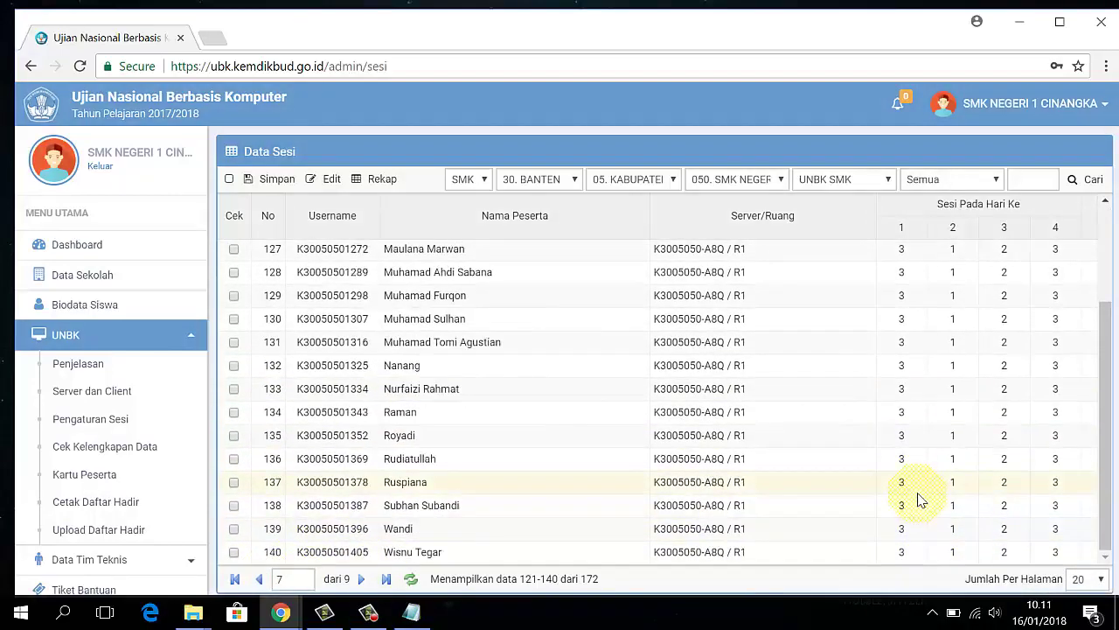
pyautogui.scroll(3, 919, 501)
pyautogui.scroll(-3, 918, 507)
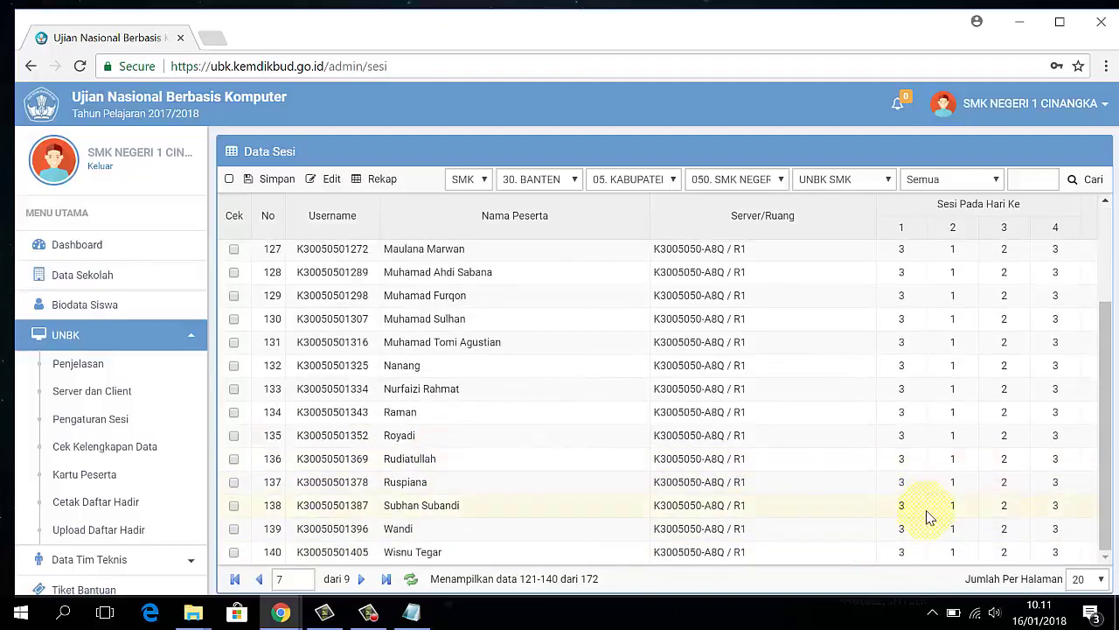
pyautogui.scroll(3, 936, 455)
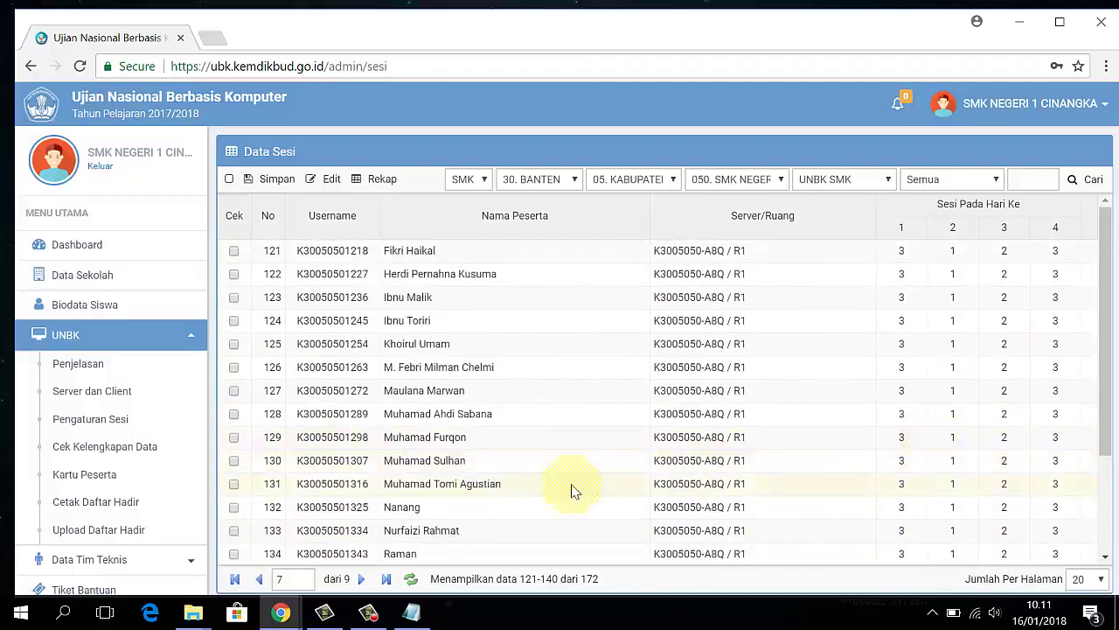
pyautogui.scroll(-2, 571, 489)
# Return to page 9 and enter session 1 for day 2 for participants number 161 to 172
pyautogui.click(359, 578)
pyautogui.click(358, 579)
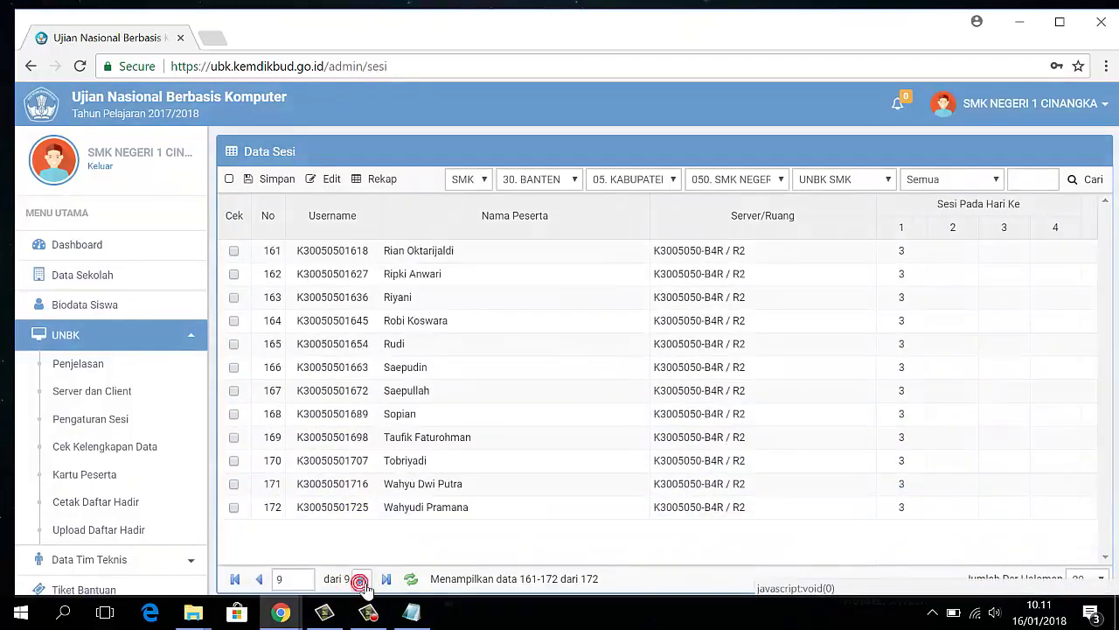
pyautogui.click(966, 253)
pyautogui.write('1')
pyautogui.press('Return')
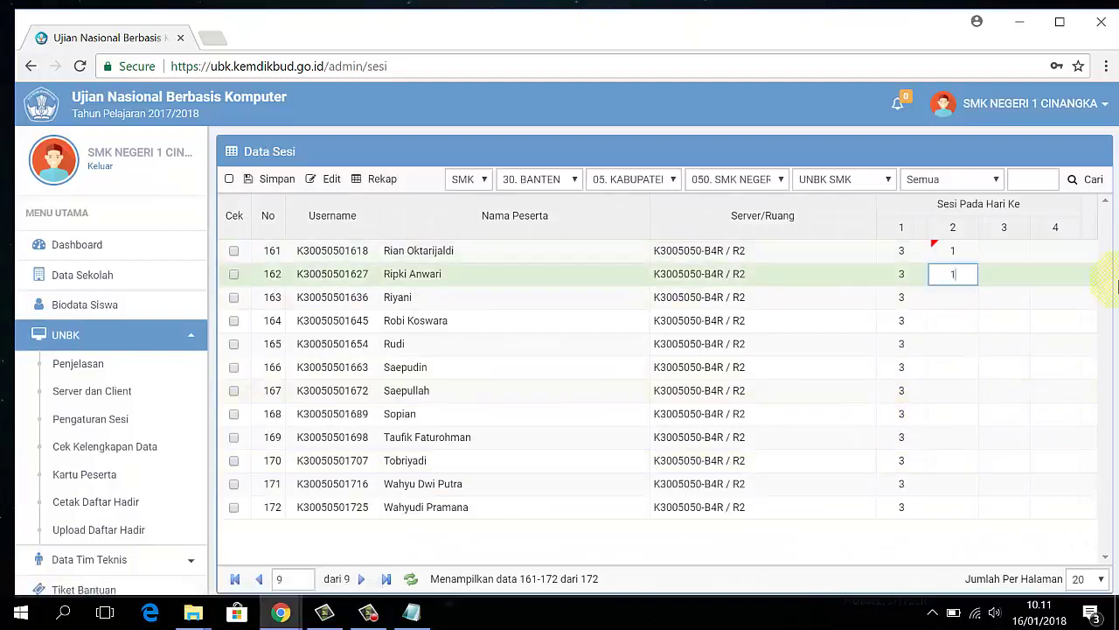
pyautogui.write('1')
pyautogui.press('Return')
pyautogui.write('1')
pyautogui.press('Return')
pyautogui.write('1')
pyautogui.press('Return')
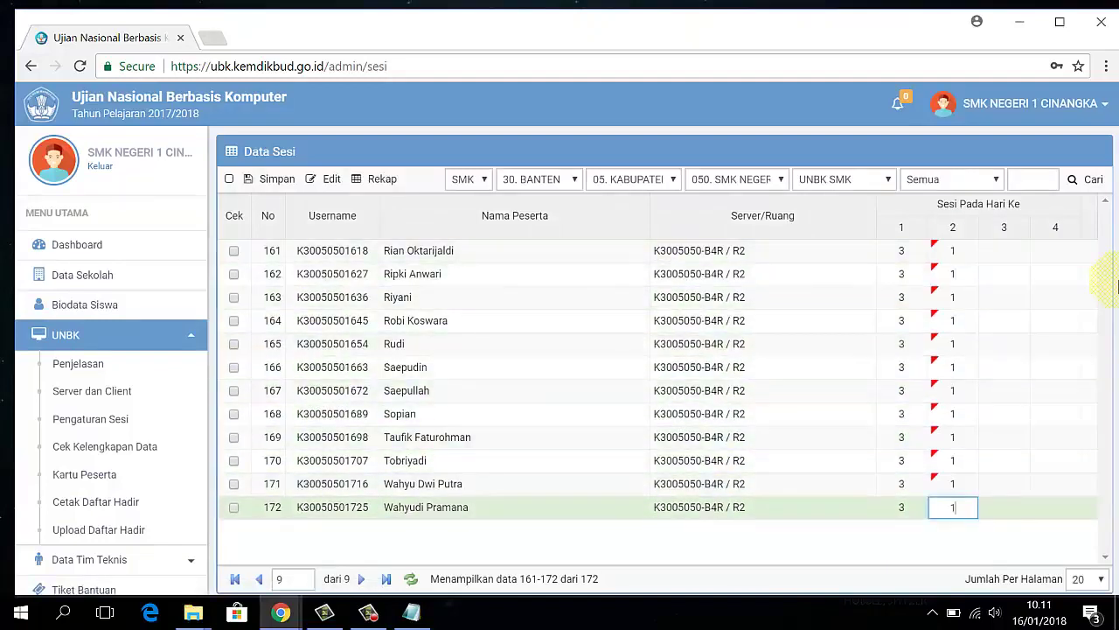
# Enter session 2 for day 3 for participants number 161 to 172
pyautogui.click(1004, 252)
pyautogui.write('2')
pyautogui.press('Return')
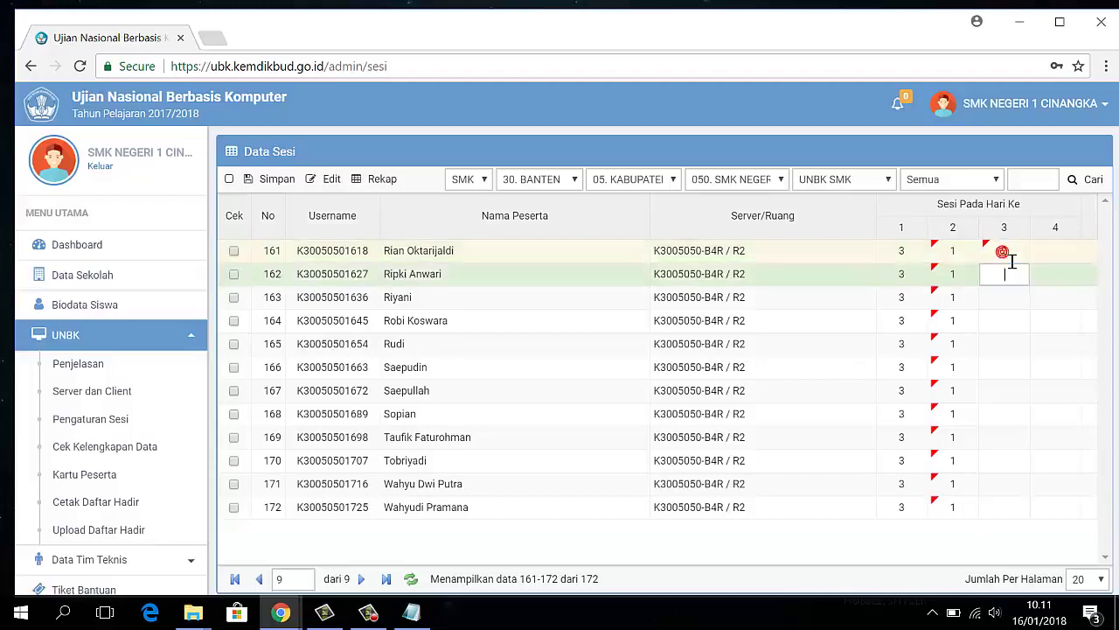
pyautogui.write('2')
pyautogui.press('Return')
pyautogui.write('2')
pyautogui.press('Return')
pyautogui.write('2')
pyautogui.press('Return')
pyautogui.write('2')
pyautogui.press('Return')
pyautogui.write('2')
pyautogui.press('Return')
pyautogui.write('2')
pyautogui.press('Return')
pyautogui.write('2')
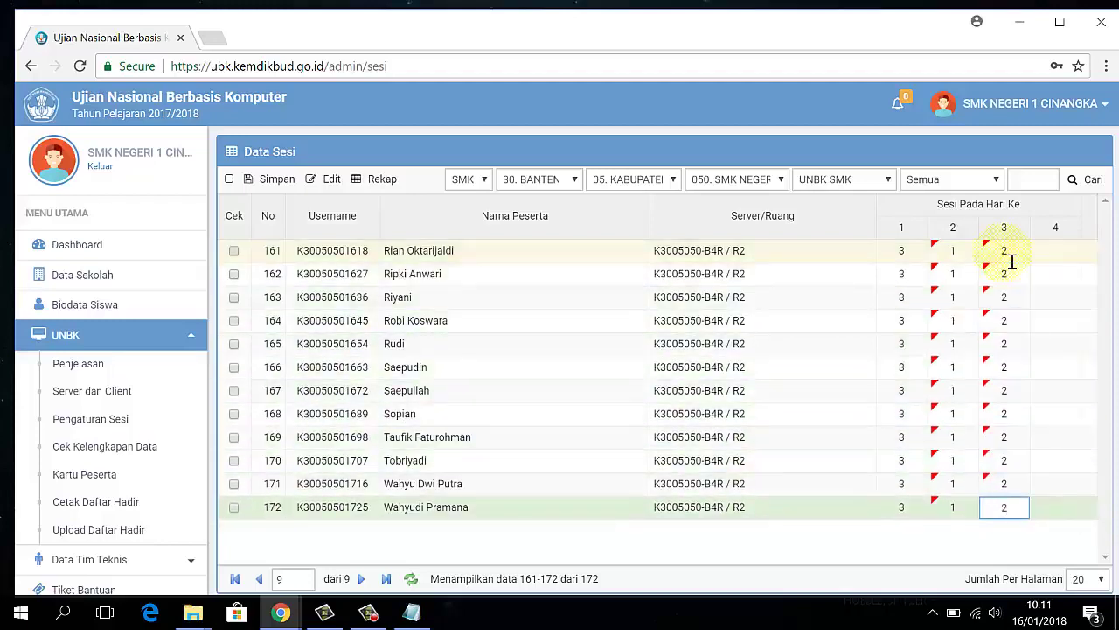
# Enter session 3 for day 4 for participants number 161 to 172, and save page 9
pyautogui.click(1075, 251)
pyautogui.write('3')
pyautogui.press('Return')
pyautogui.write('3')
pyautogui.press('Return')
pyautogui.write('3 3')
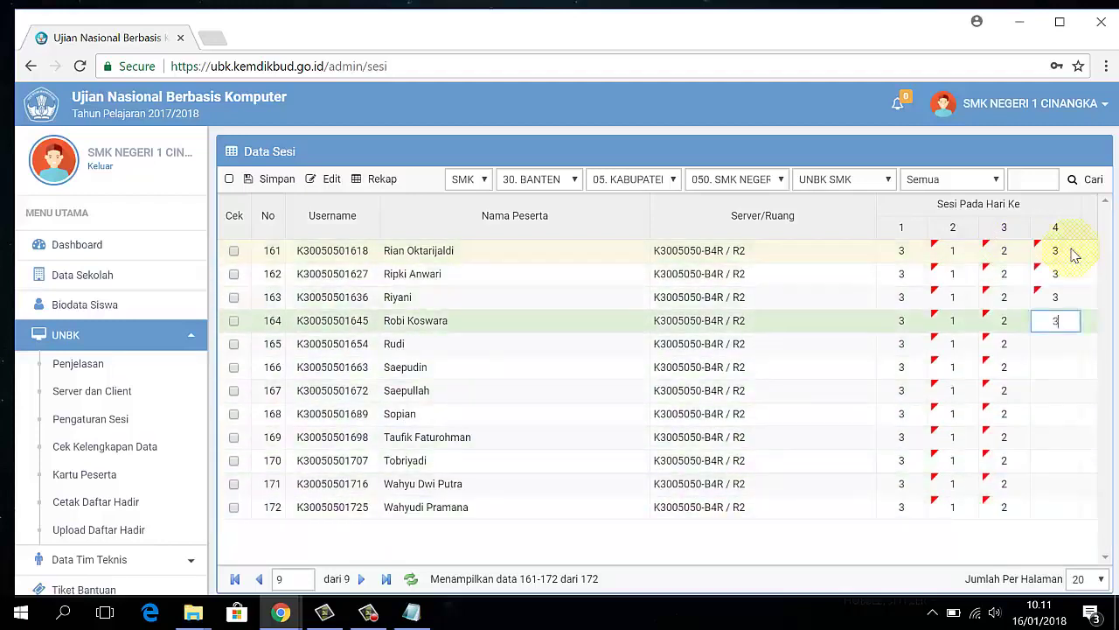
pyautogui.press('Return')
pyautogui.write('3 3 3 3 3 3 3 3')
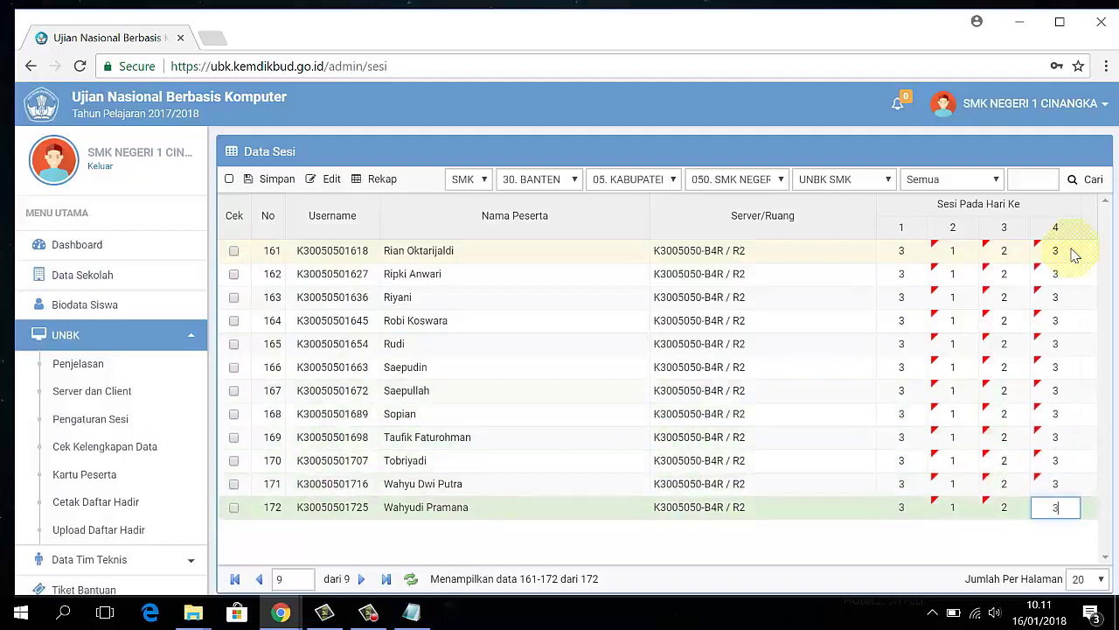
pyautogui.click(278, 178)
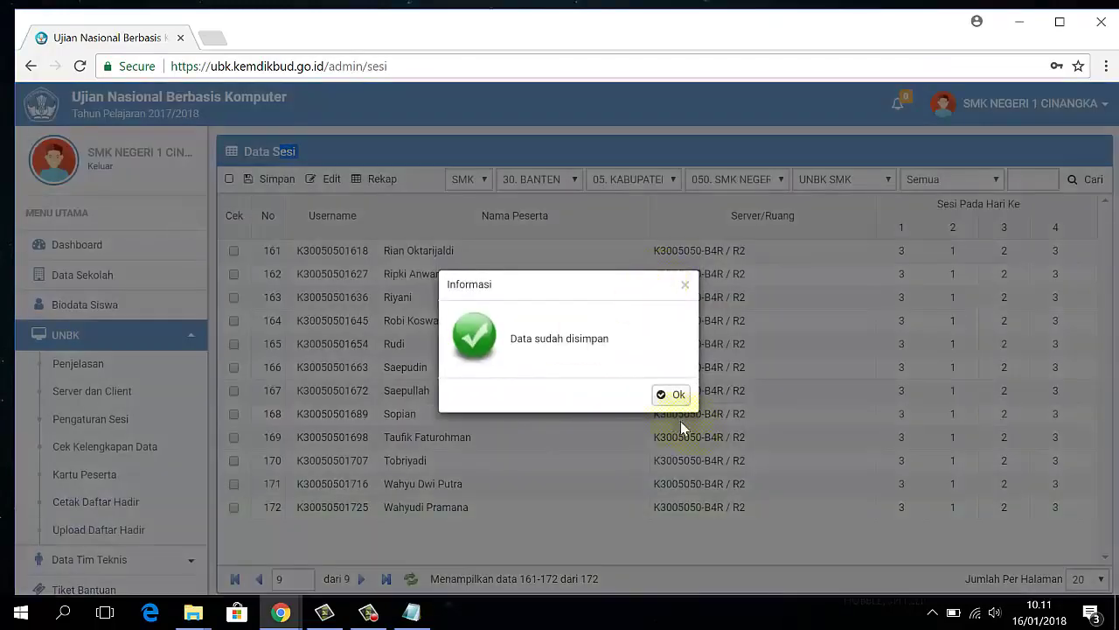
pyautogui.click(672, 398)
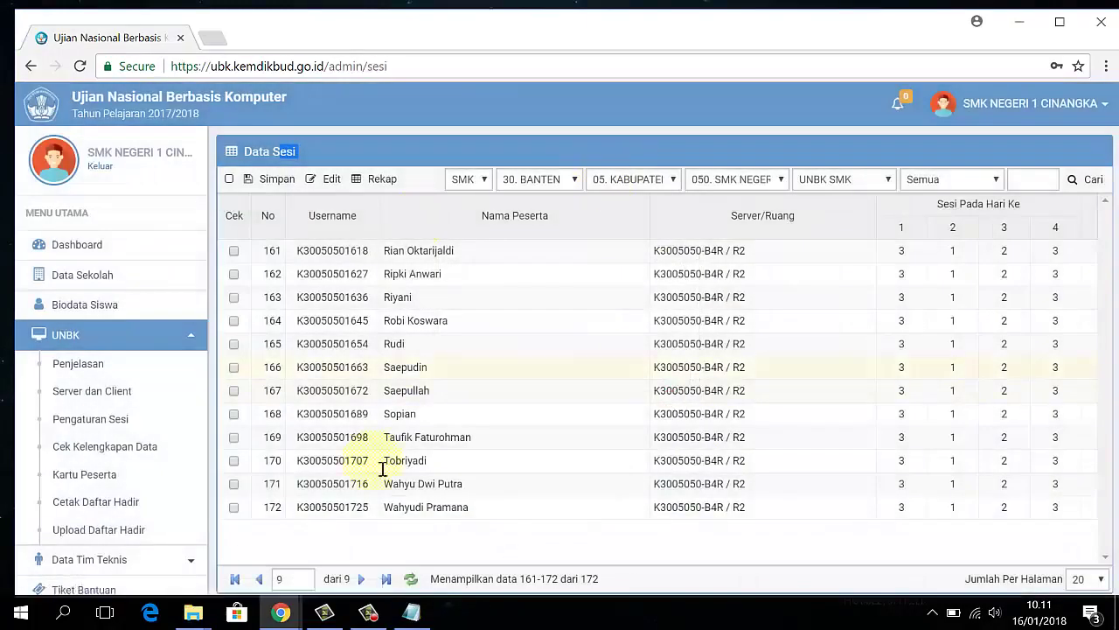
# Open the data completeness check for UNBK SMK and review the participants' status marks on page 1
pyautogui.click(126, 447)
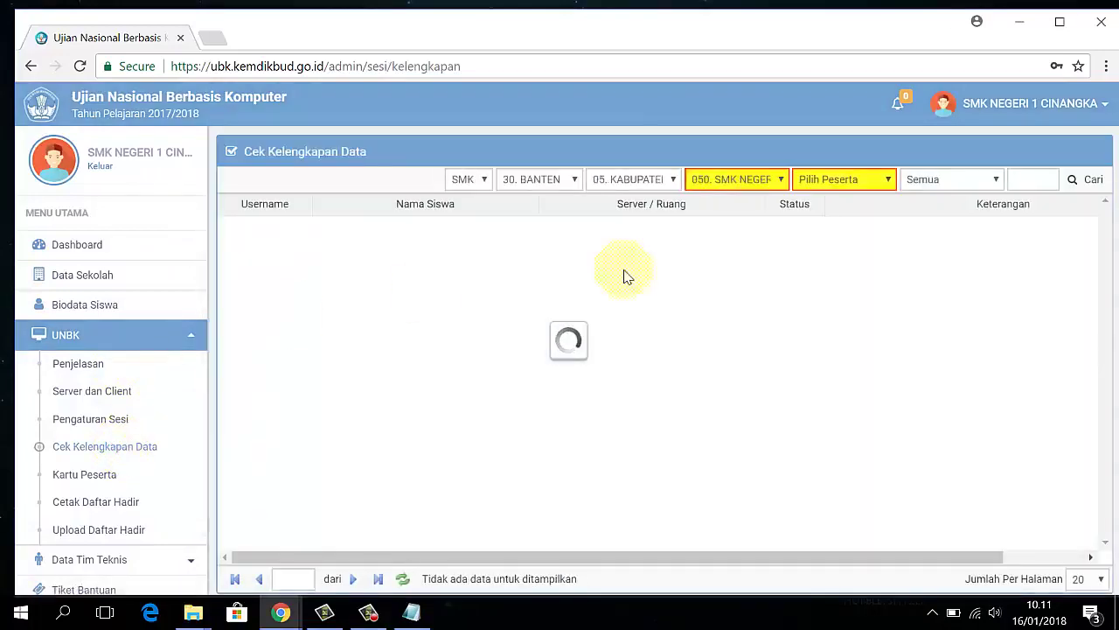
pyautogui.scroll(-3, 725, 345)
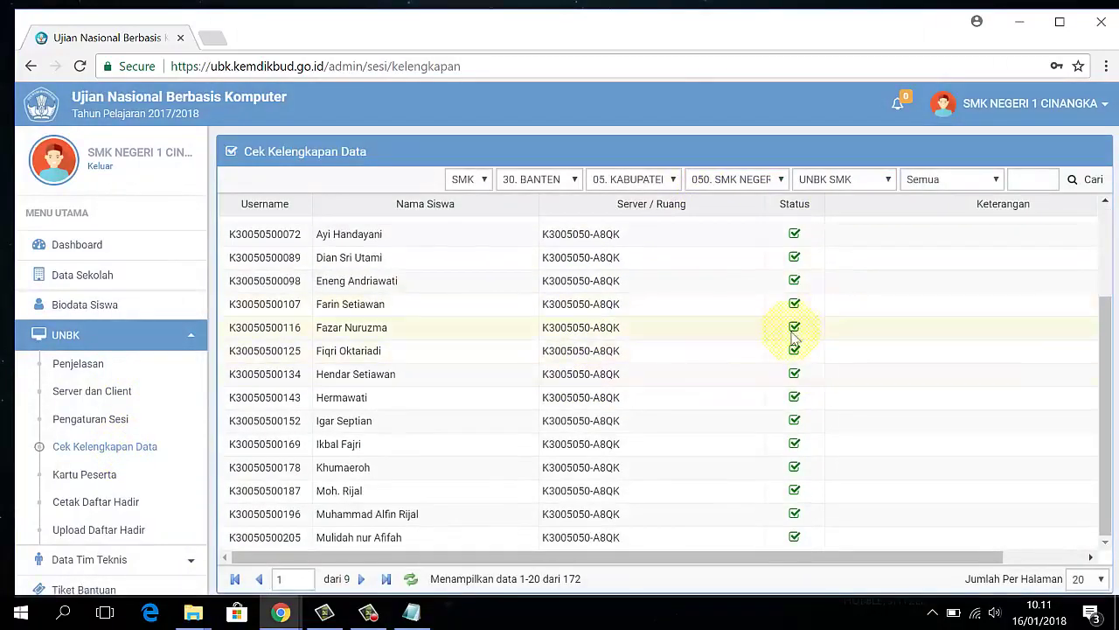
pyautogui.scroll(3, 802, 346)
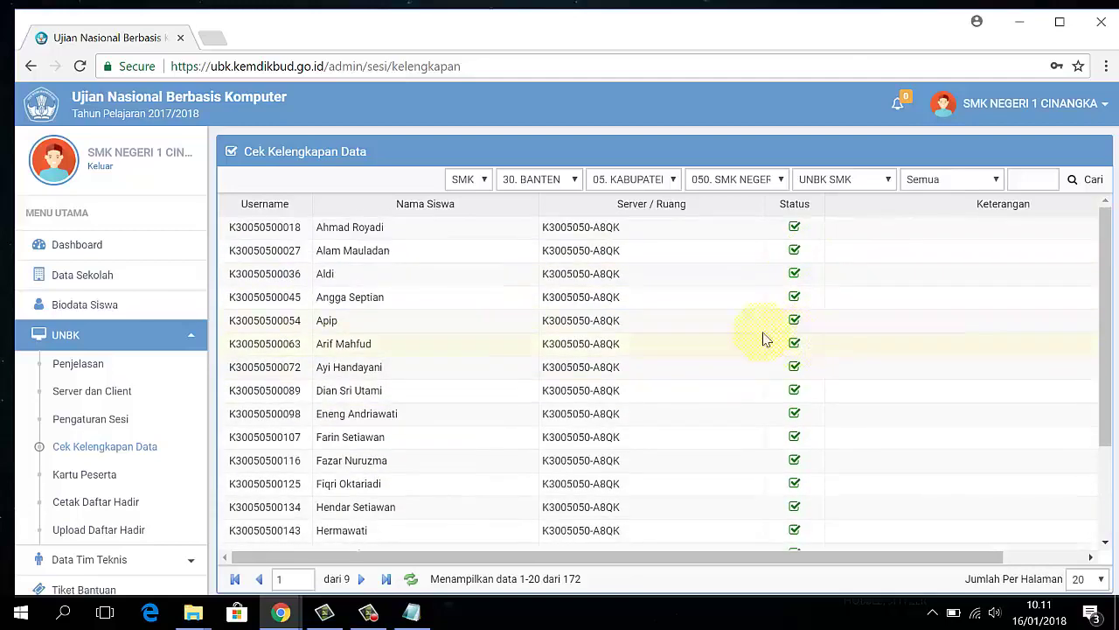
# Generate the participant login cards for subject 1. Bahasa Indonesia and look over their server, room, day and session entries
pyautogui.click(100, 477)
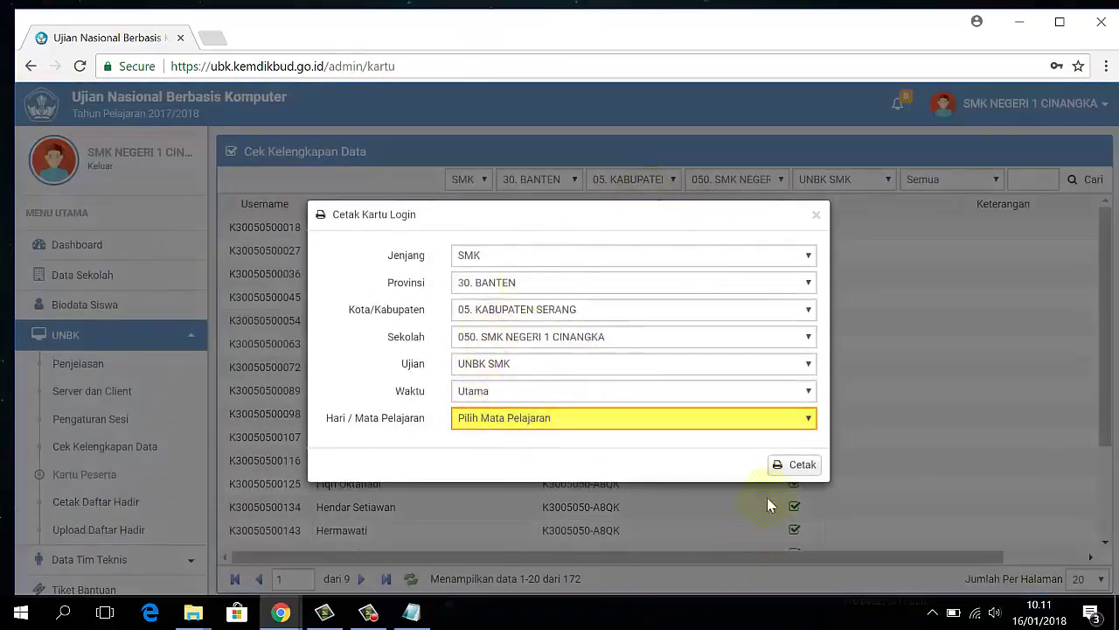
pyautogui.click(792, 419)
pyautogui.click(507, 450)
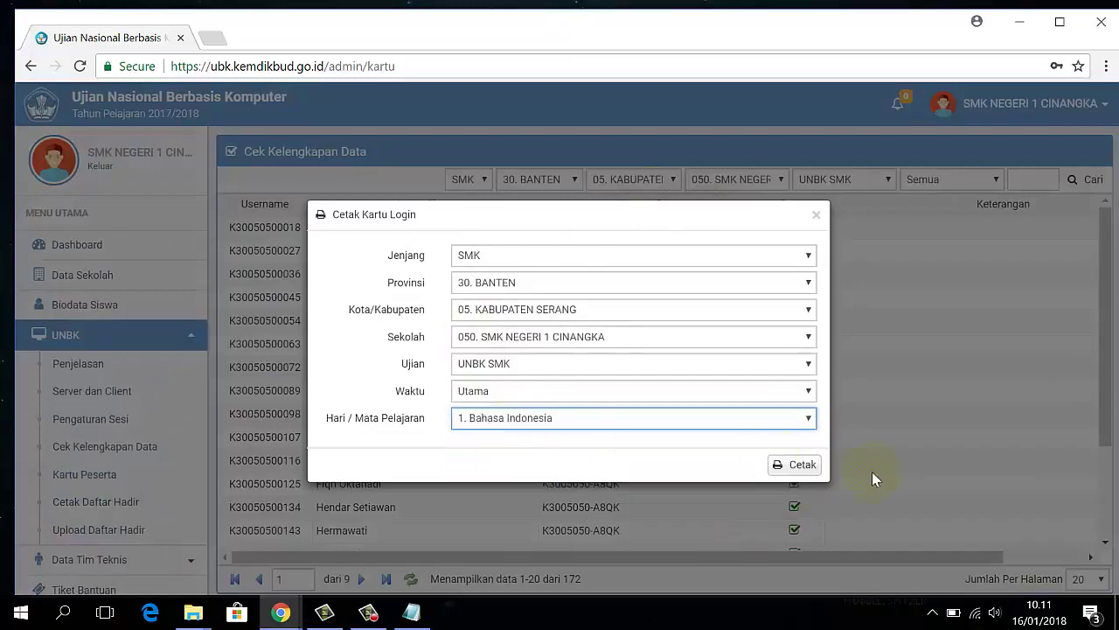
pyautogui.click(800, 466)
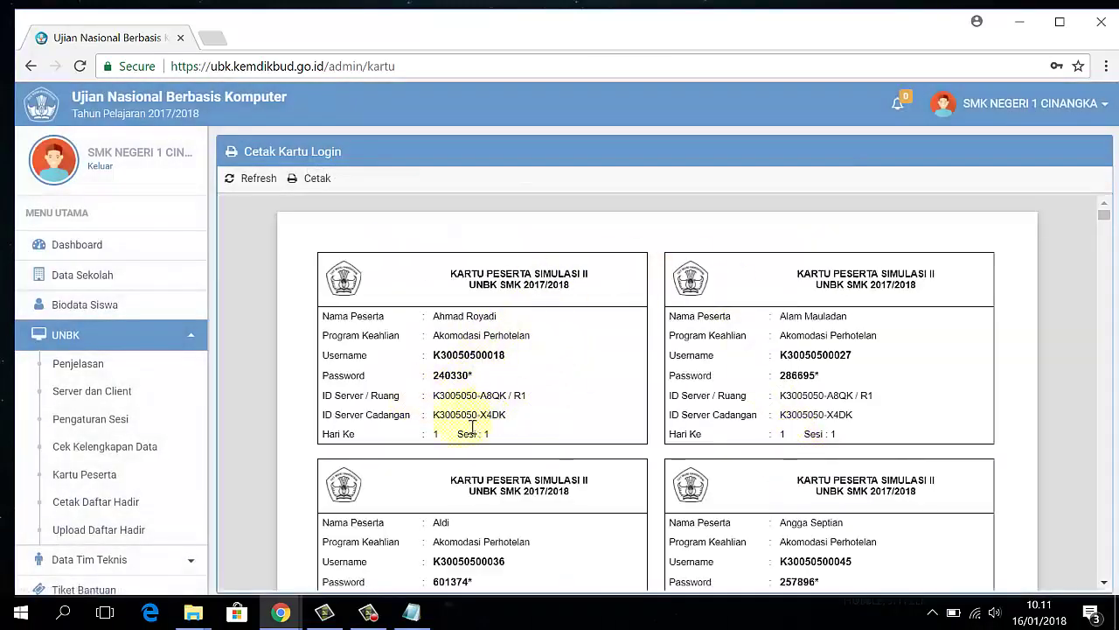
pyautogui.scroll(-4, 537, 411)
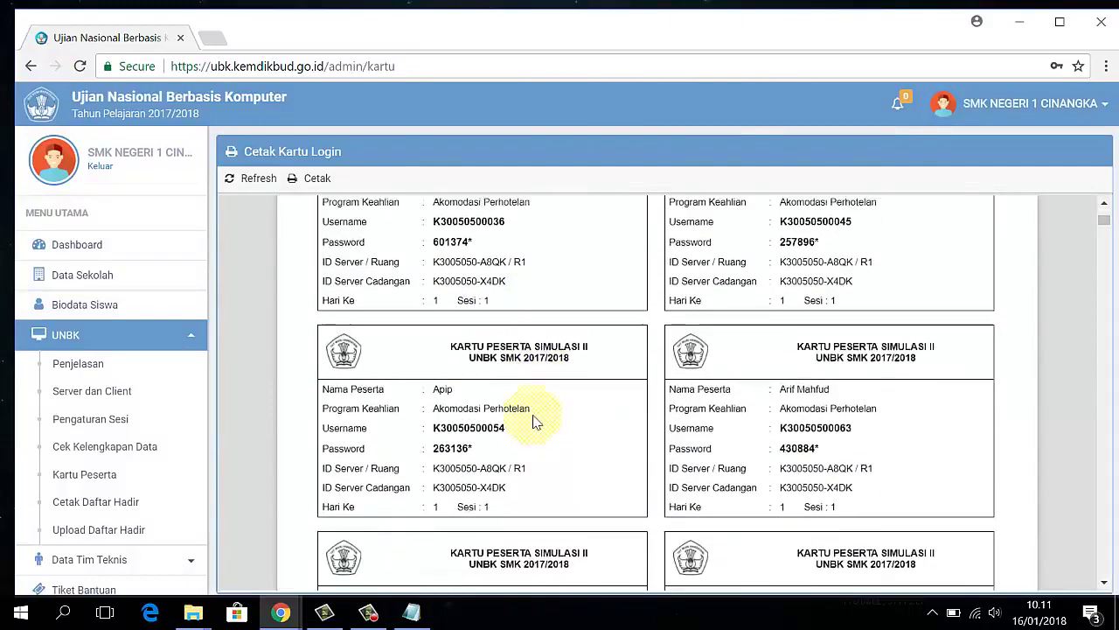
pyautogui.scroll(4, 536, 425)
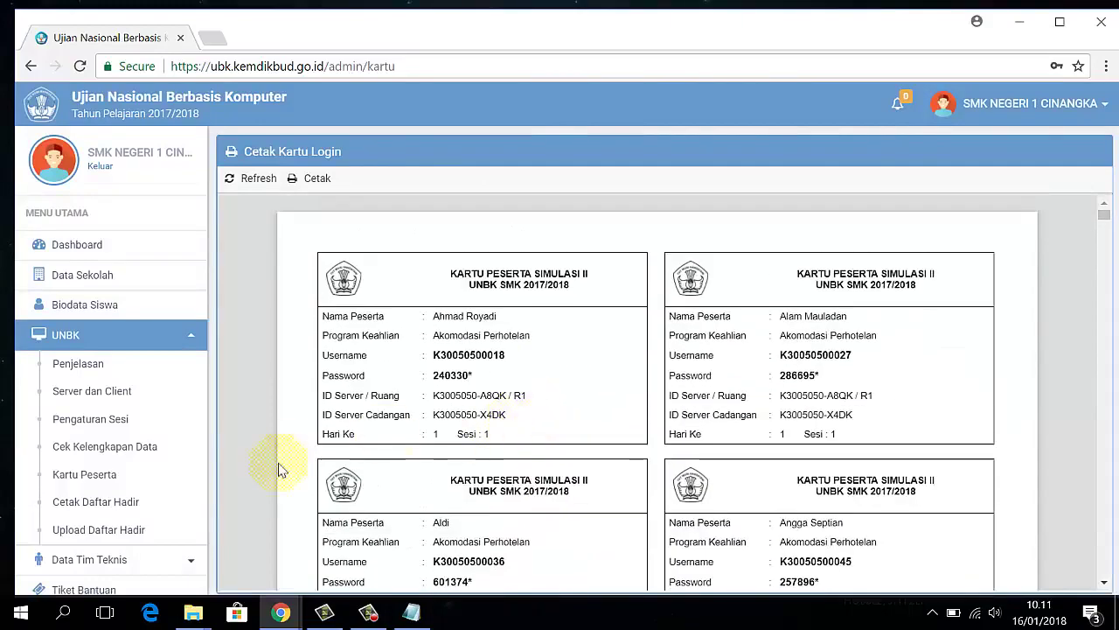
# Generate the attendance lists for subject 1. Bahasa Indonesia with the main exam time (Utama)
pyautogui.click(112, 505)
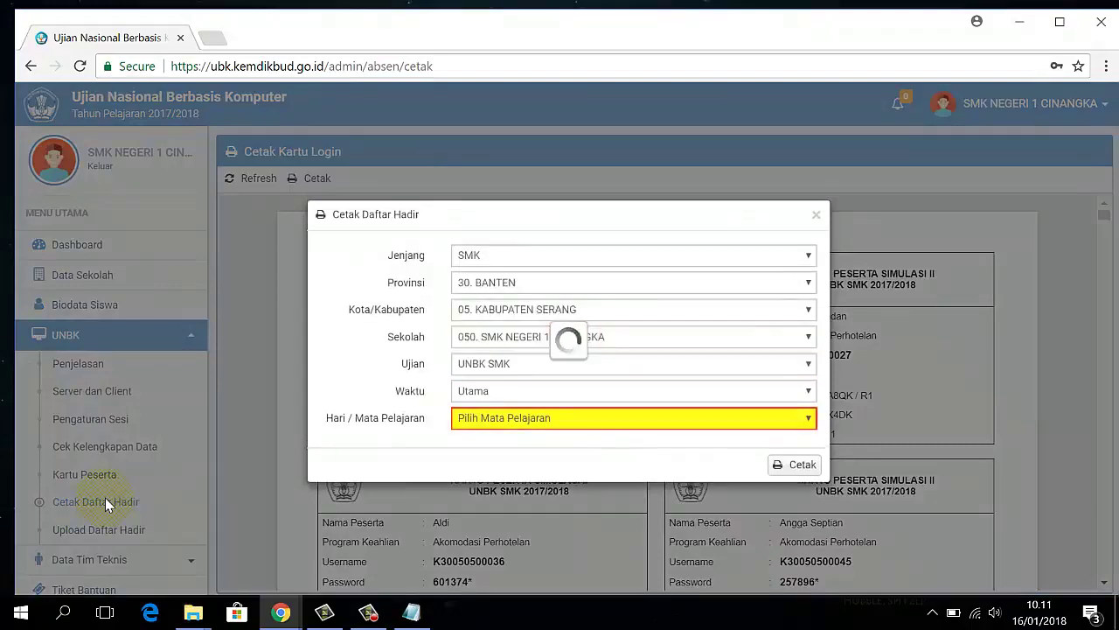
pyautogui.click(540, 419)
pyautogui.click(564, 418)
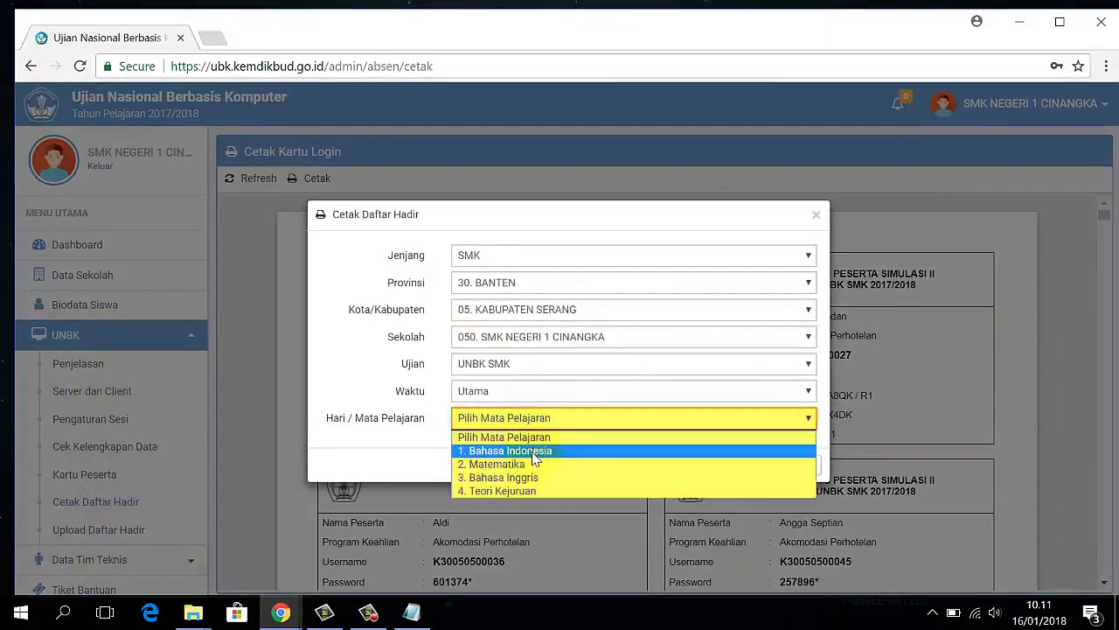
pyautogui.click(531, 450)
pyautogui.click(792, 464)
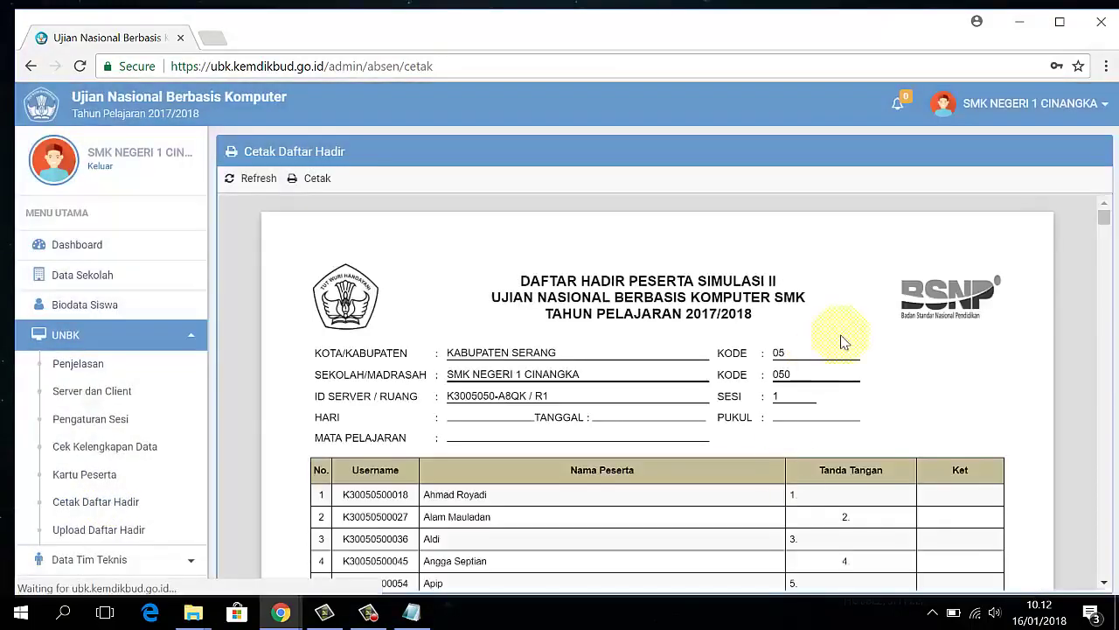
# Examine the room R1 attendance lists session by session, checking the participant rows, header details and signature section
pyautogui.scroll(-9, 770, 362)
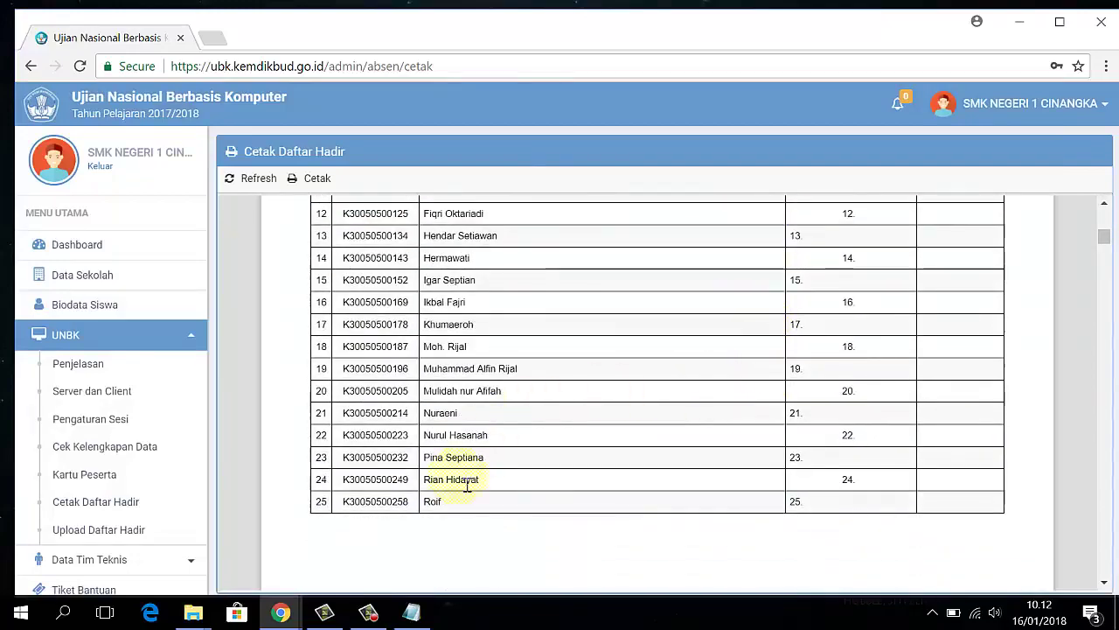
pyautogui.scroll(-8, 385, 464)
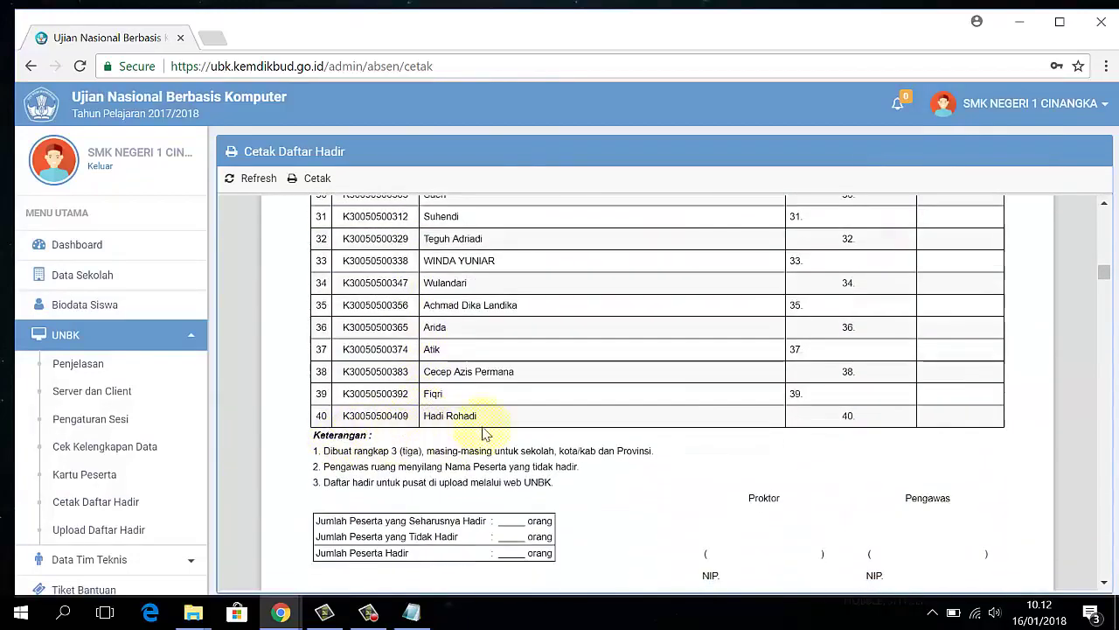
pyautogui.scroll(8, 499, 507)
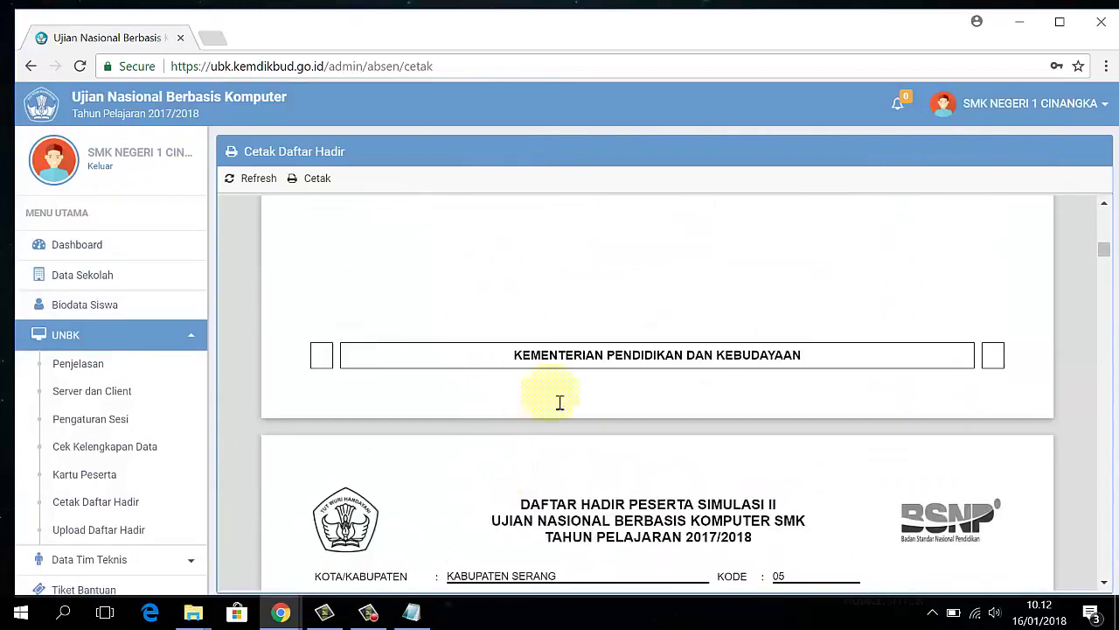
pyautogui.scroll(-6, 542, 367)
pyautogui.scroll(4, 529, 366)
pyautogui.scroll(-2, 664, 416)
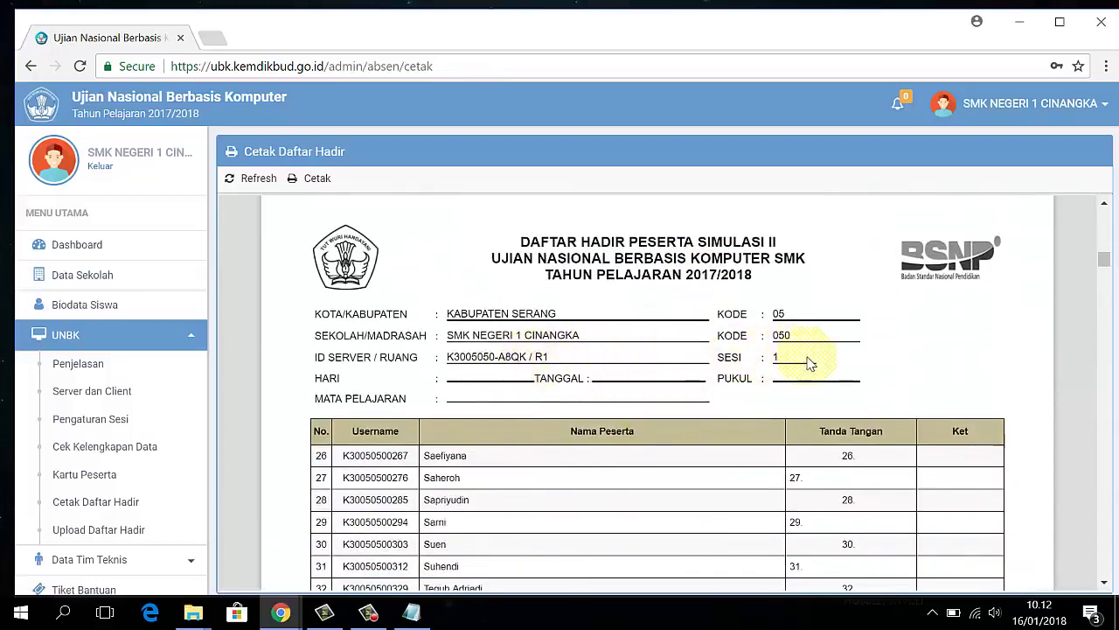
pyautogui.scroll(-10, 647, 385)
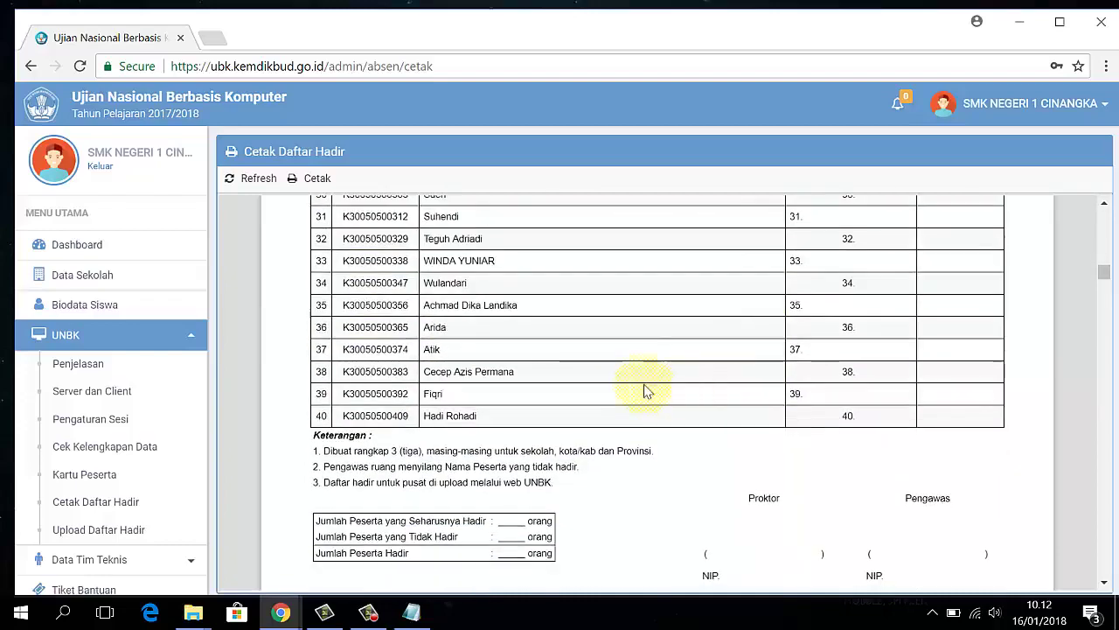
pyautogui.scroll(-10, 623, 482)
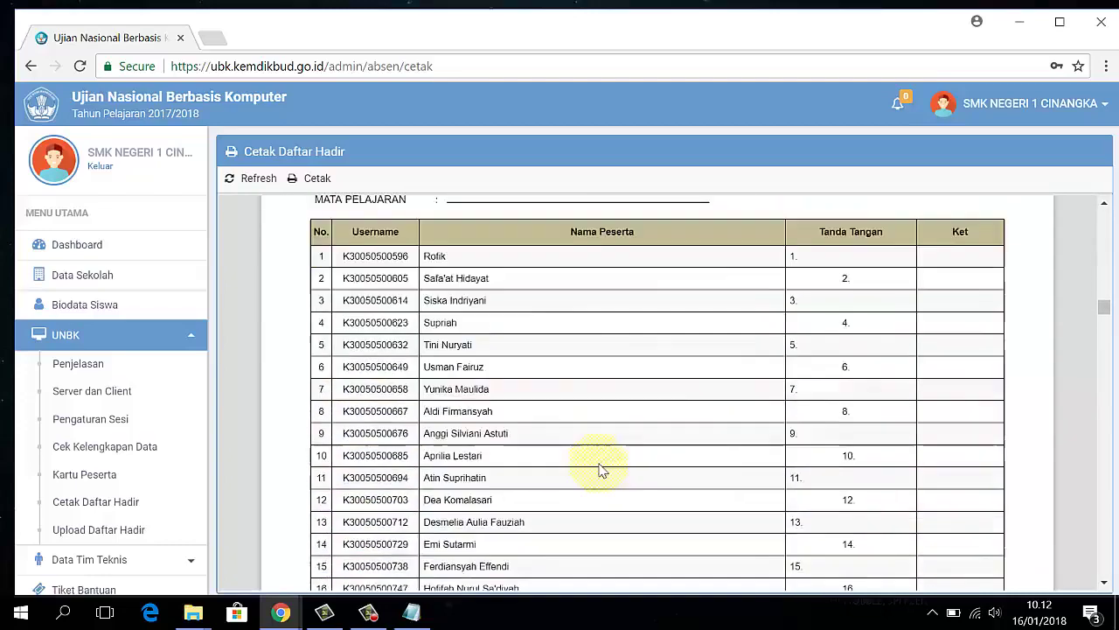
pyautogui.scroll(-10, 658, 380)
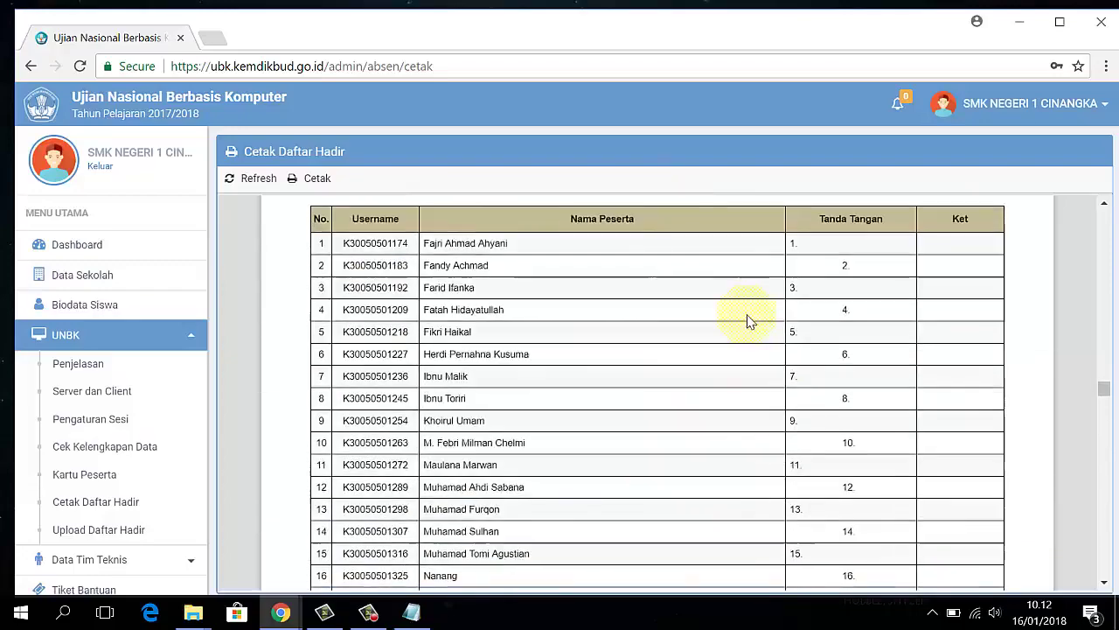
pyautogui.scroll(-10, 546, 289)
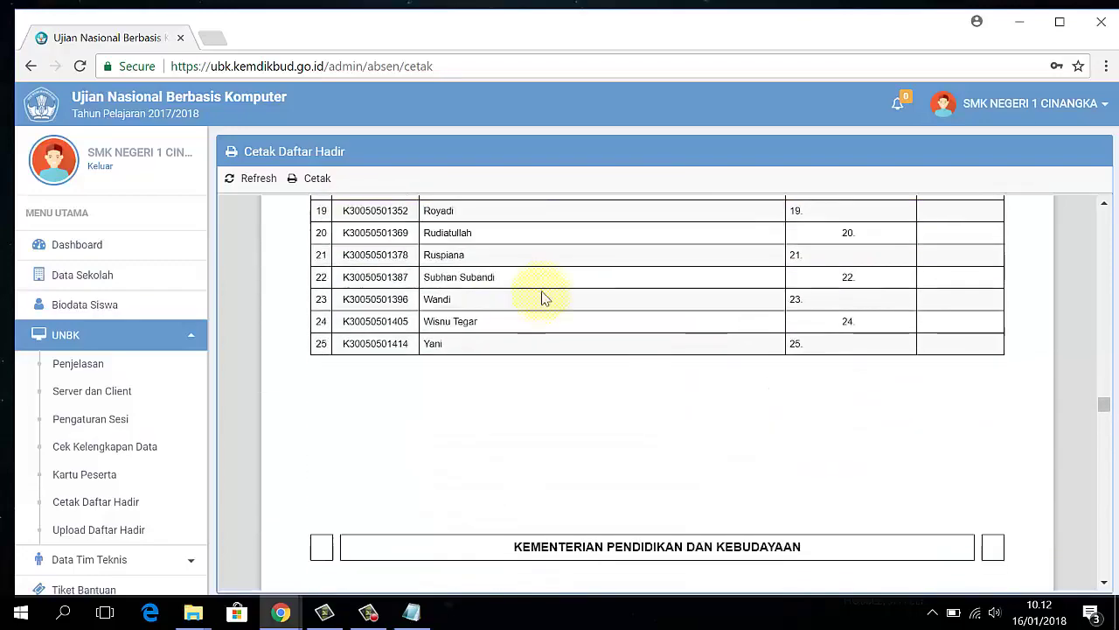
# Review the room R2 attendance lists for sessions 1 and 2, and go back through the room R1 lists to the first page
pyautogui.scroll(-10, 786, 227)
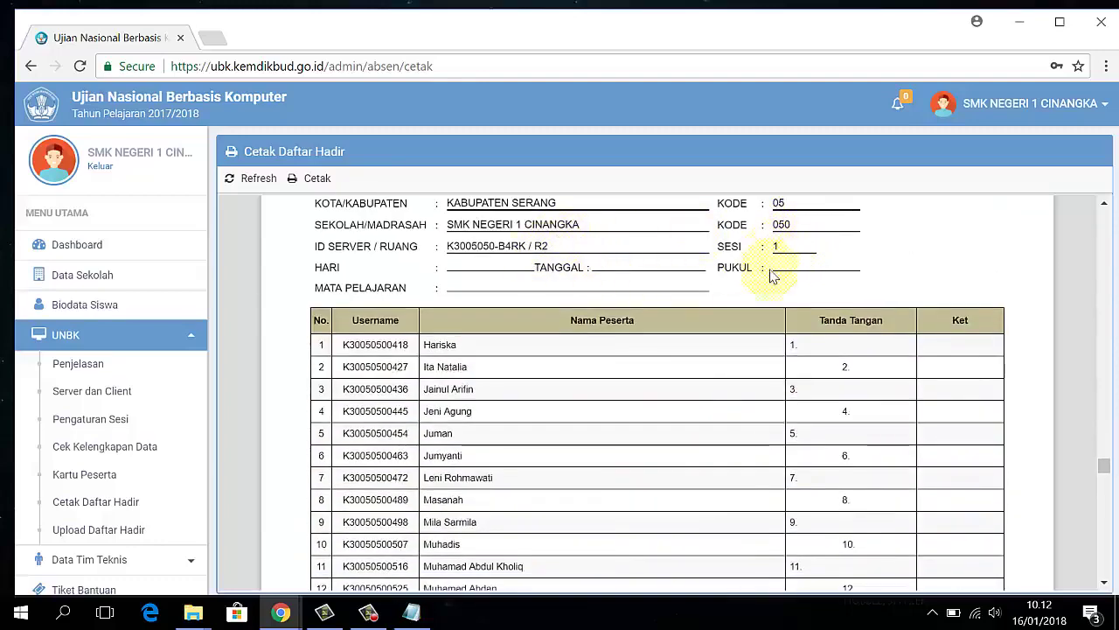
pyautogui.scroll(-10, 772, 276)
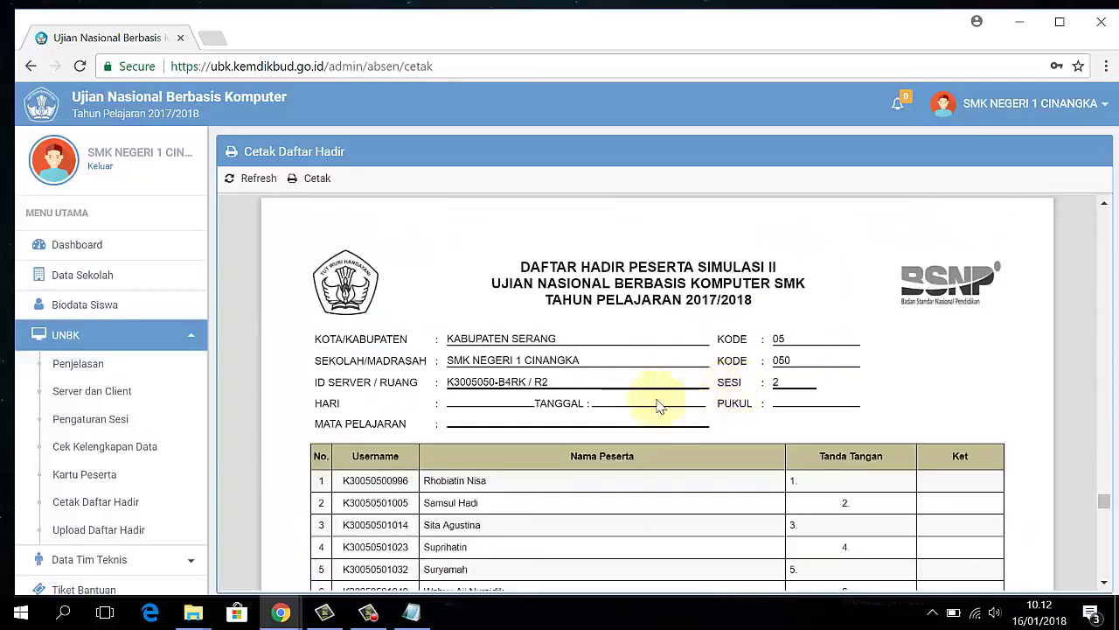
pyautogui.scroll(-10, 762, 367)
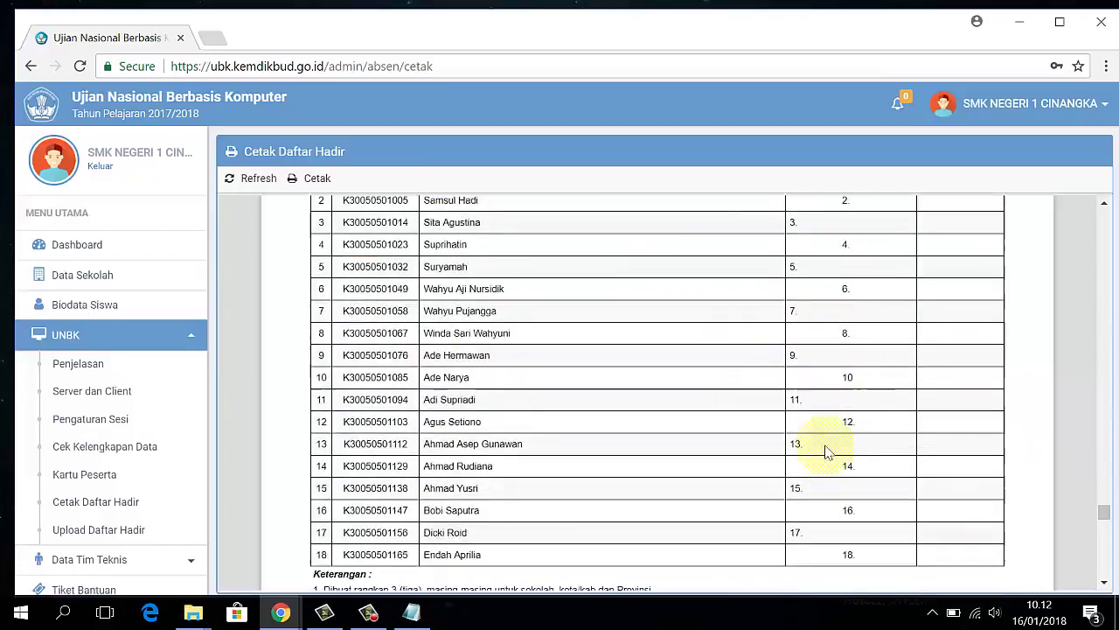
pyautogui.scroll(20, 782, 448)
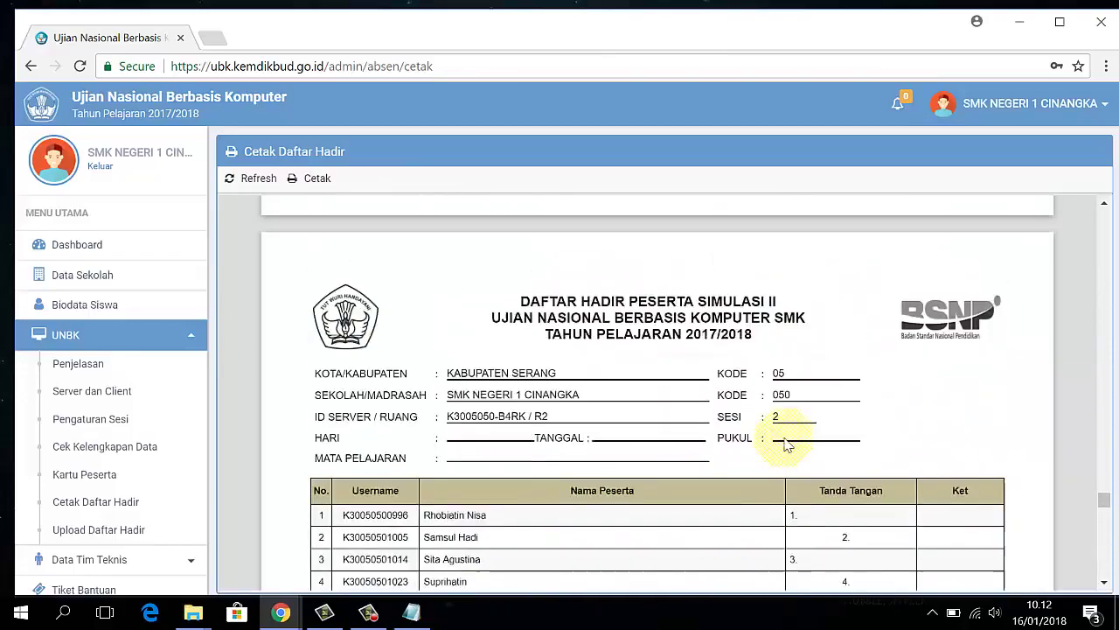
pyautogui.scroll(20, 791, 420)
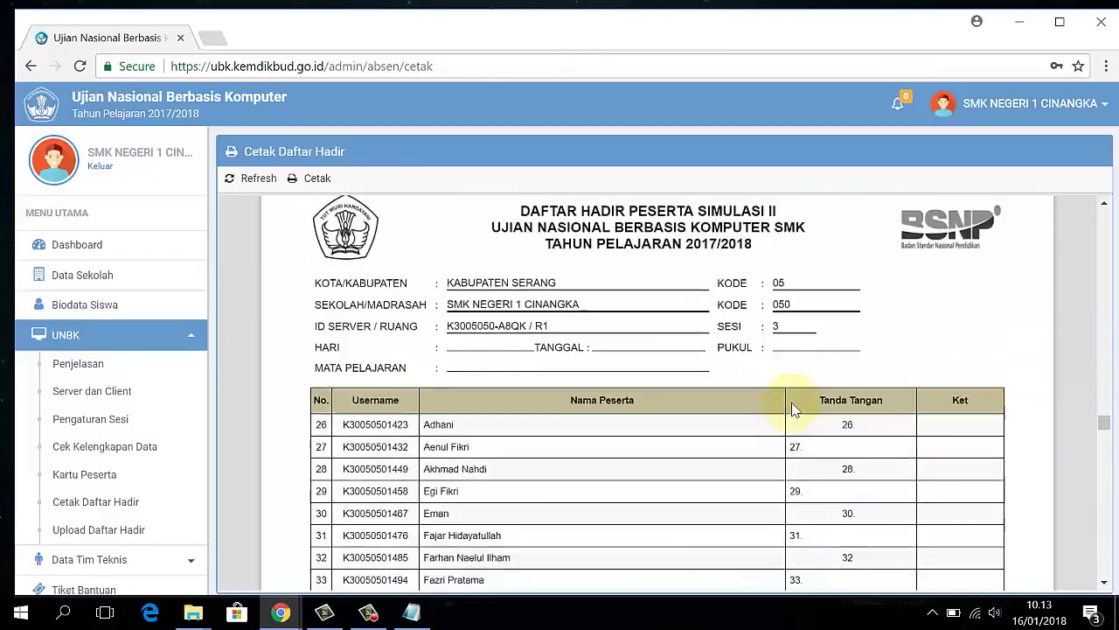
pyautogui.scroll(15, 784, 356)
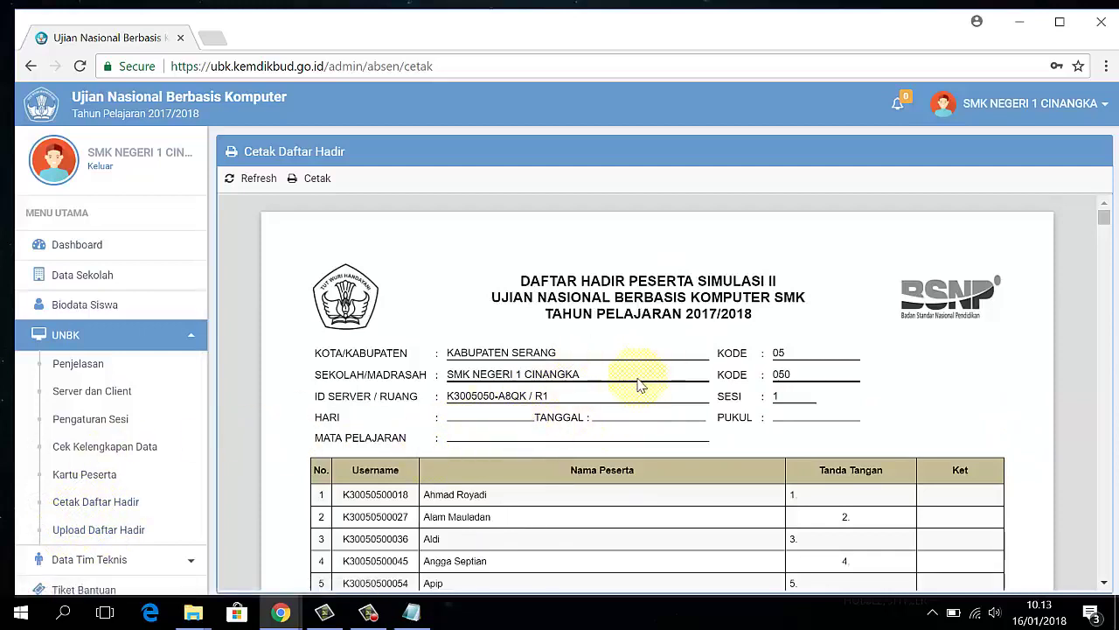
# Look over the first attendance page again, bring up the print preview of the attendance lists, and close it without printing
pyautogui.scroll(-7, 399, 430)
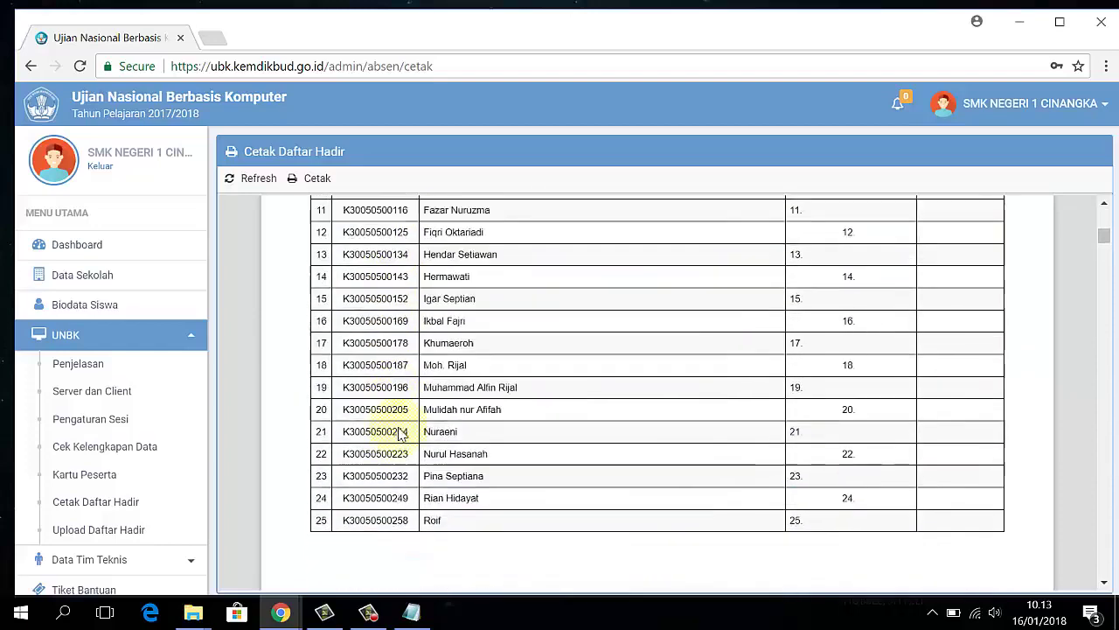
pyautogui.scroll(7, 399, 429)
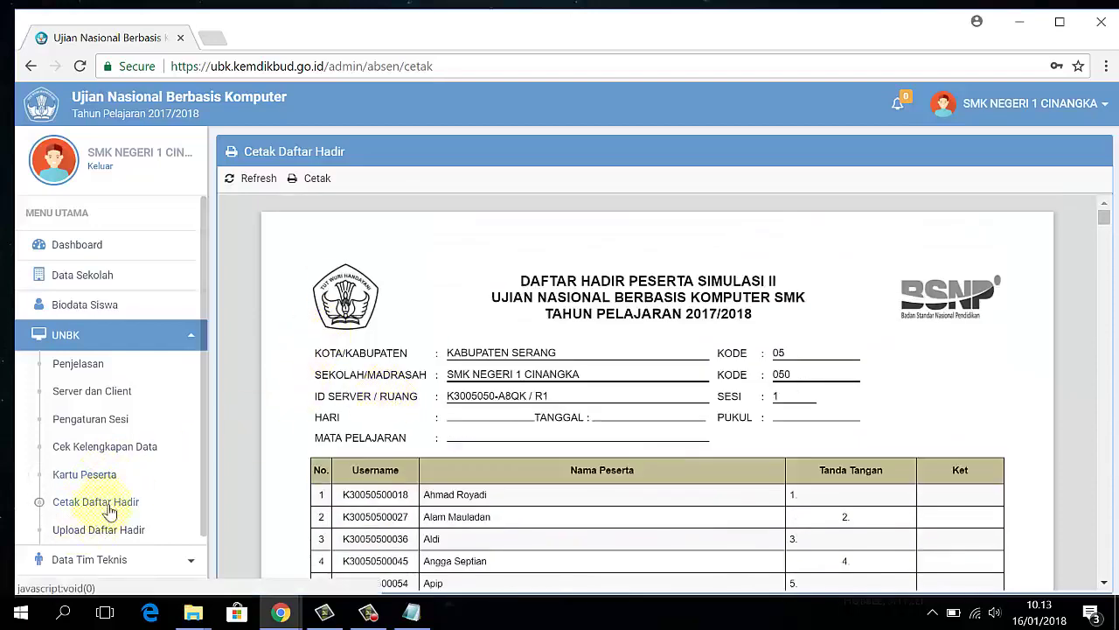
pyautogui.click(318, 179)
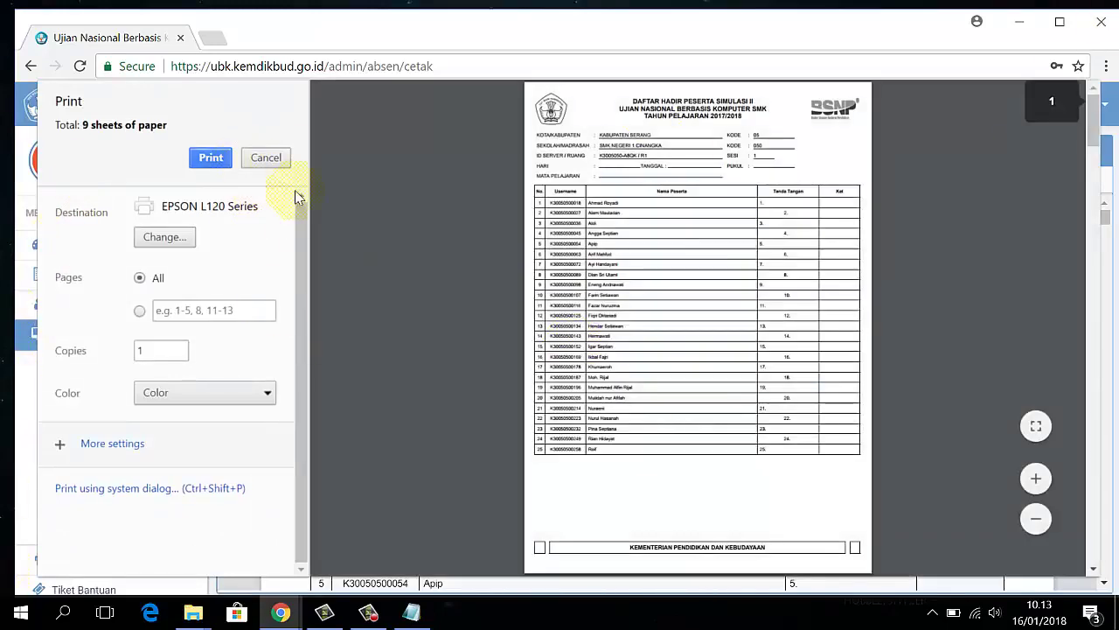
pyautogui.click(266, 158)
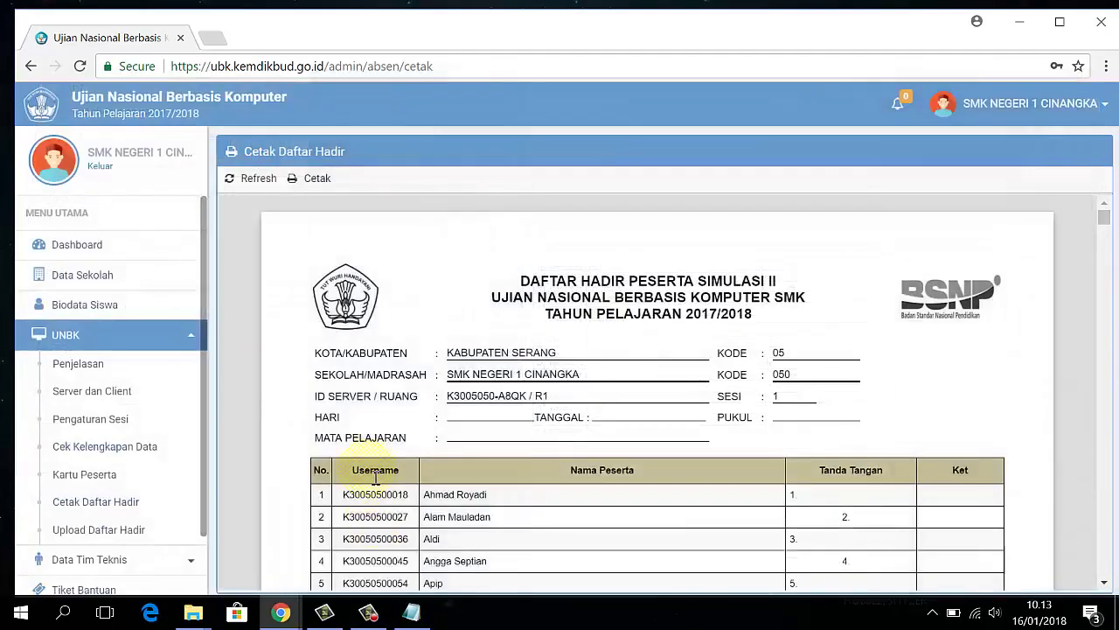
# Open the attendance list upload page and review its entries by subject, server, room and session
pyautogui.click(110, 530)
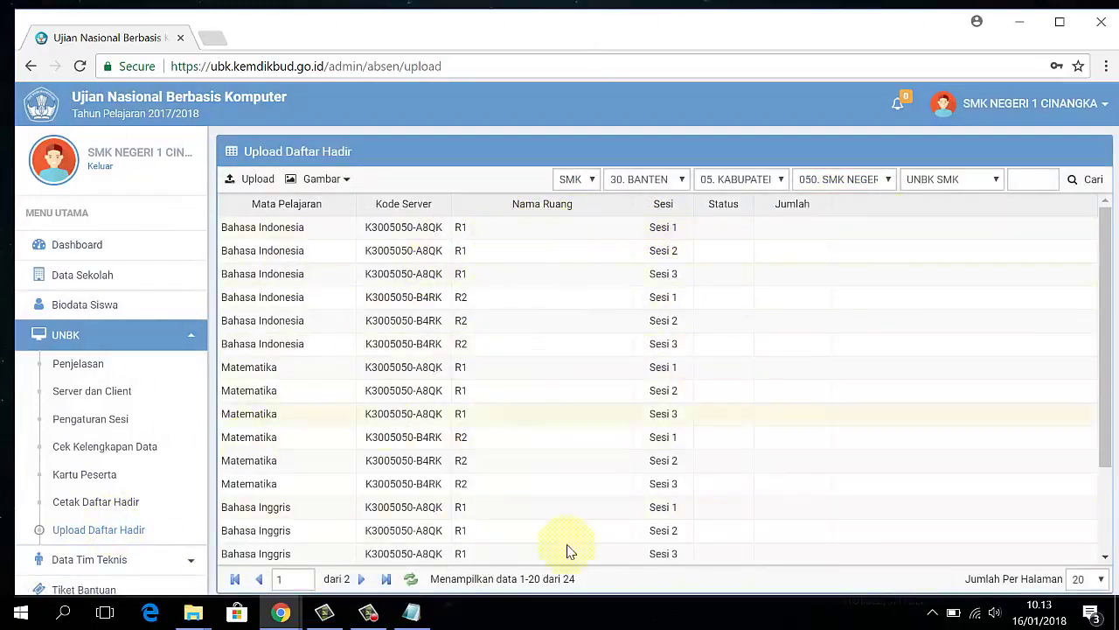
pyautogui.scroll(-2, 132, 504)
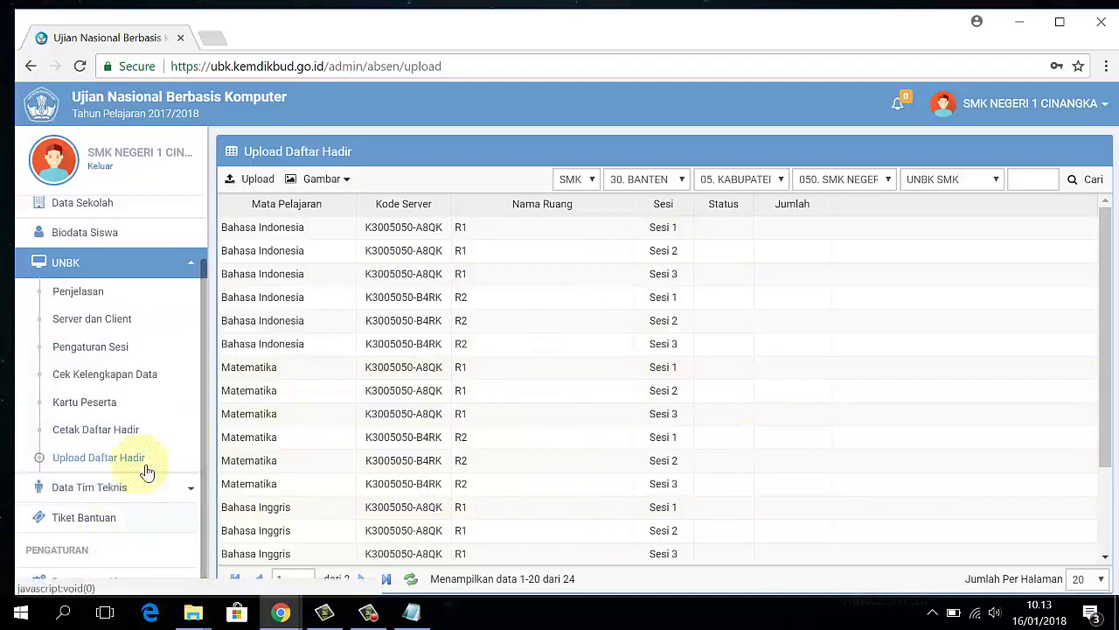
pyautogui.scroll(2, 104, 350)
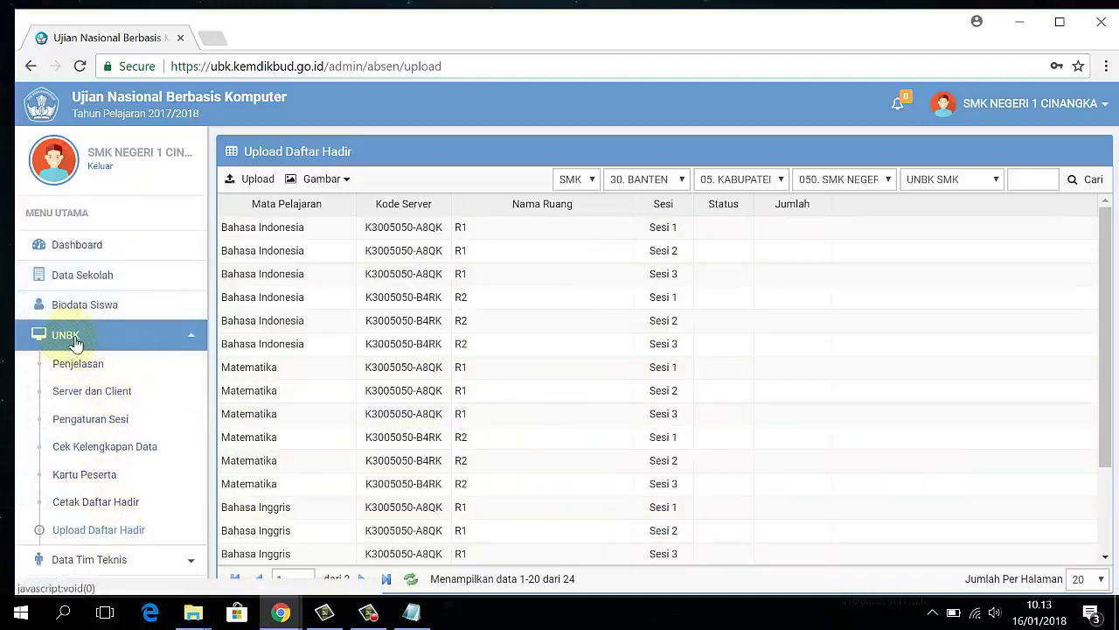
# Return to the dashboard and log out of the school account
pyautogui.click(90, 244)
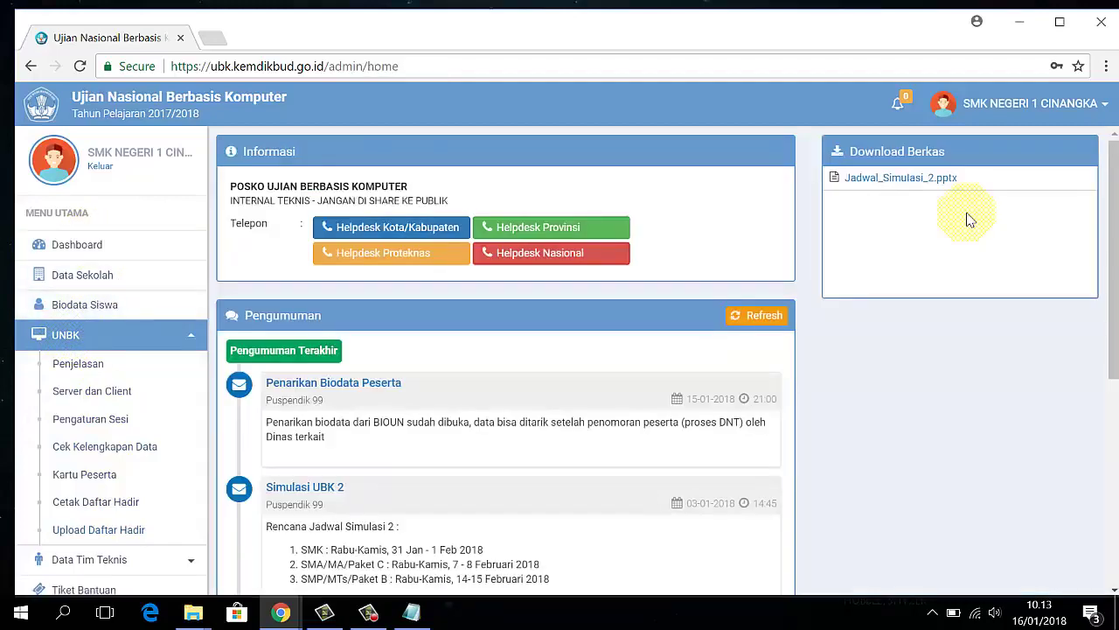
pyautogui.click(1072, 114)
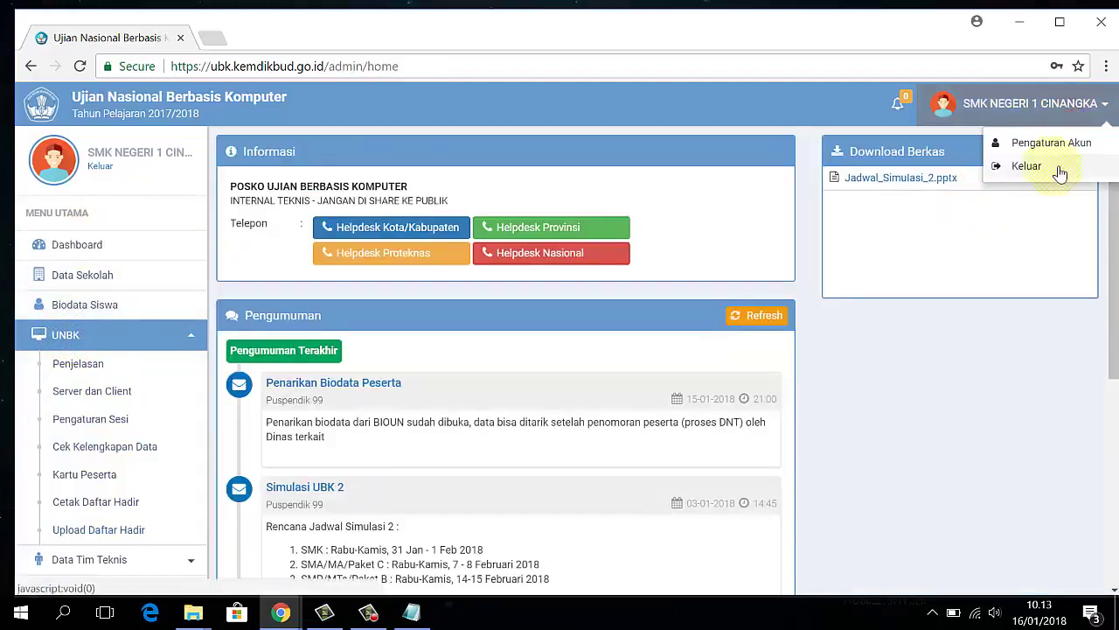
pyautogui.click(1060, 169)
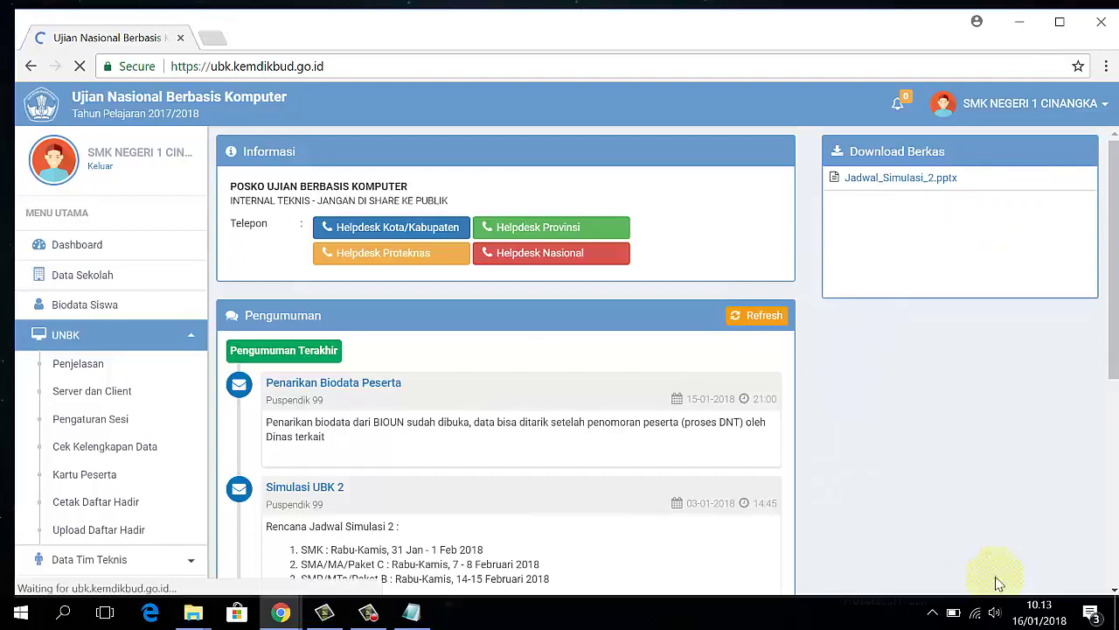